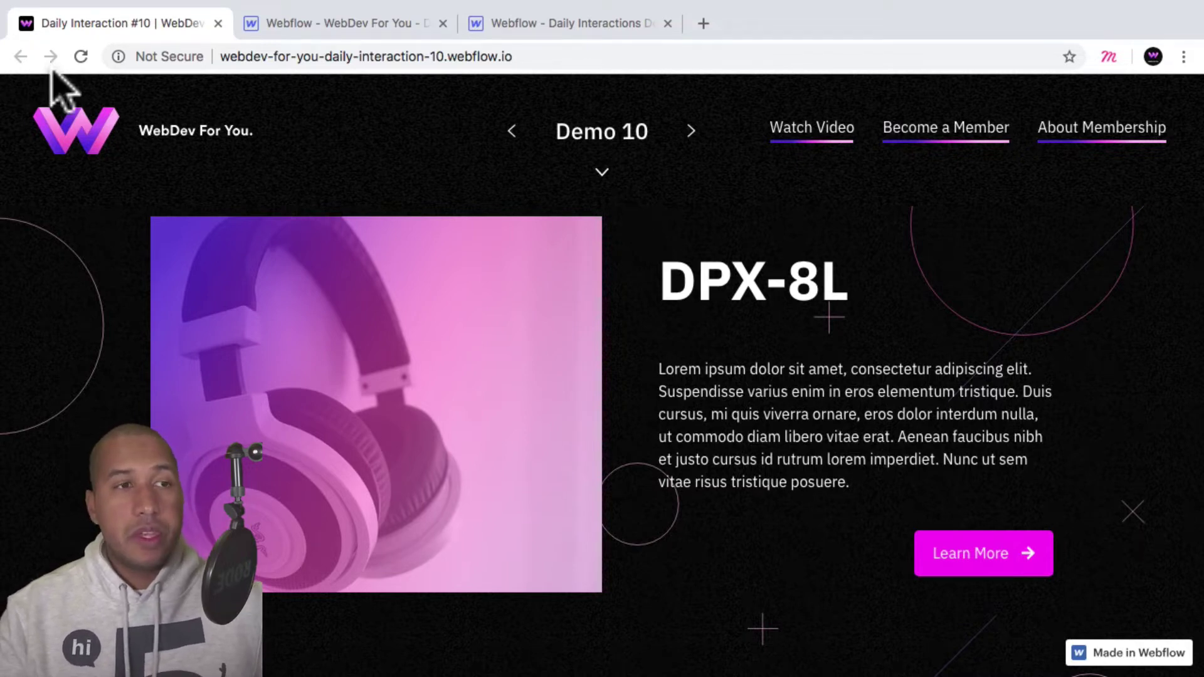
Step: Reload the Demo 10 page to replay the product section's load interaction
left_click(79, 56)
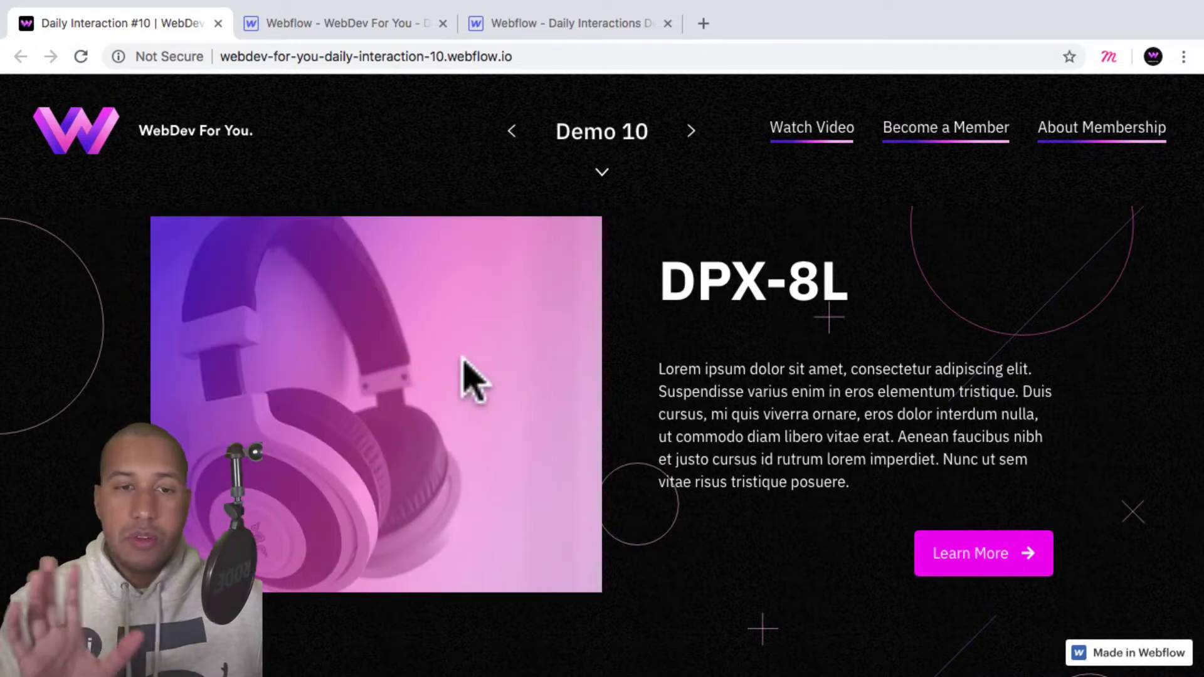
left_click(81, 57)
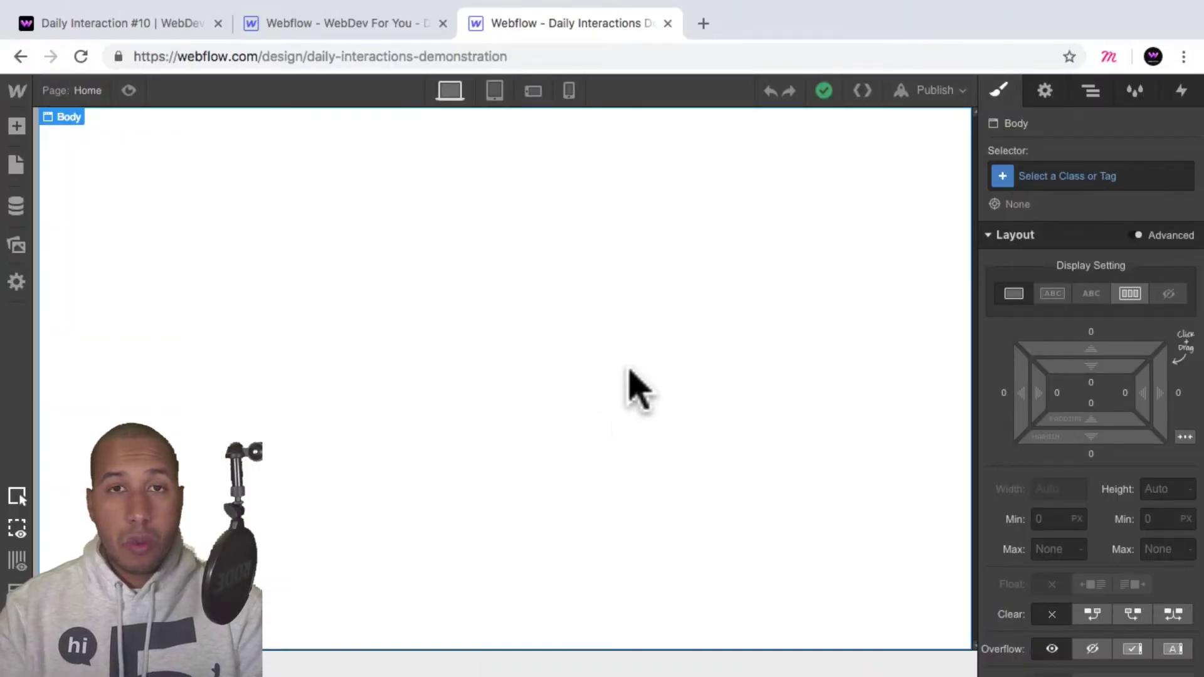
Step: Give the page body a new class named d-10-body
left_click(1090, 178)
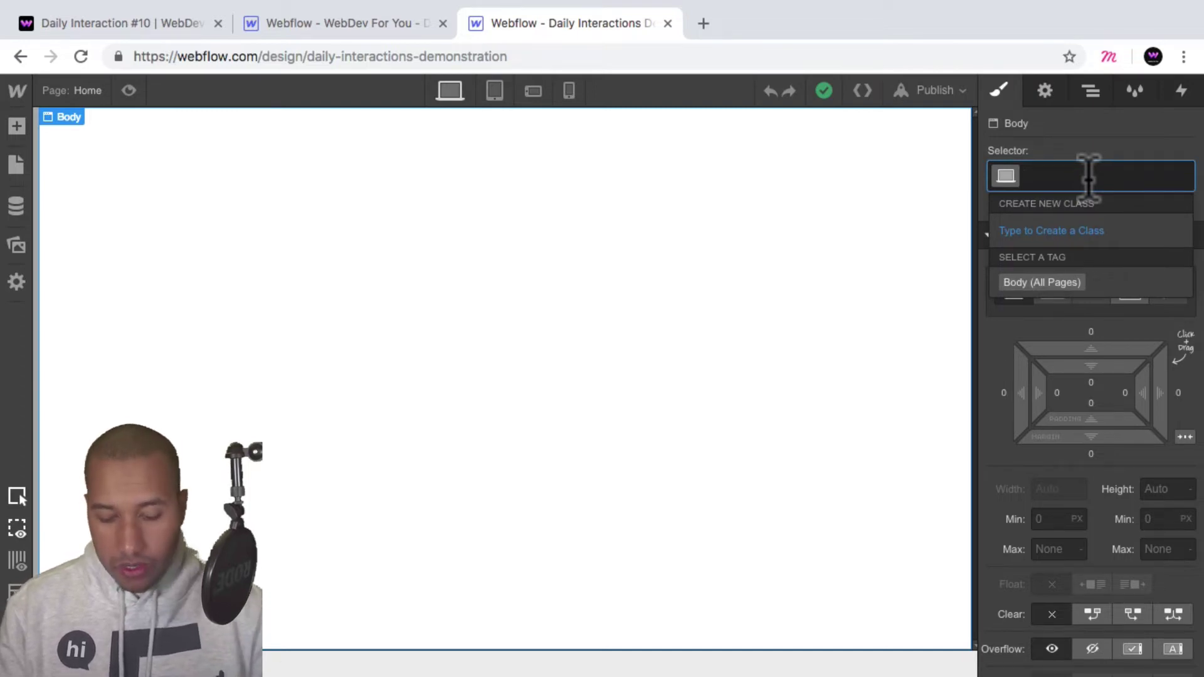
type("d-")
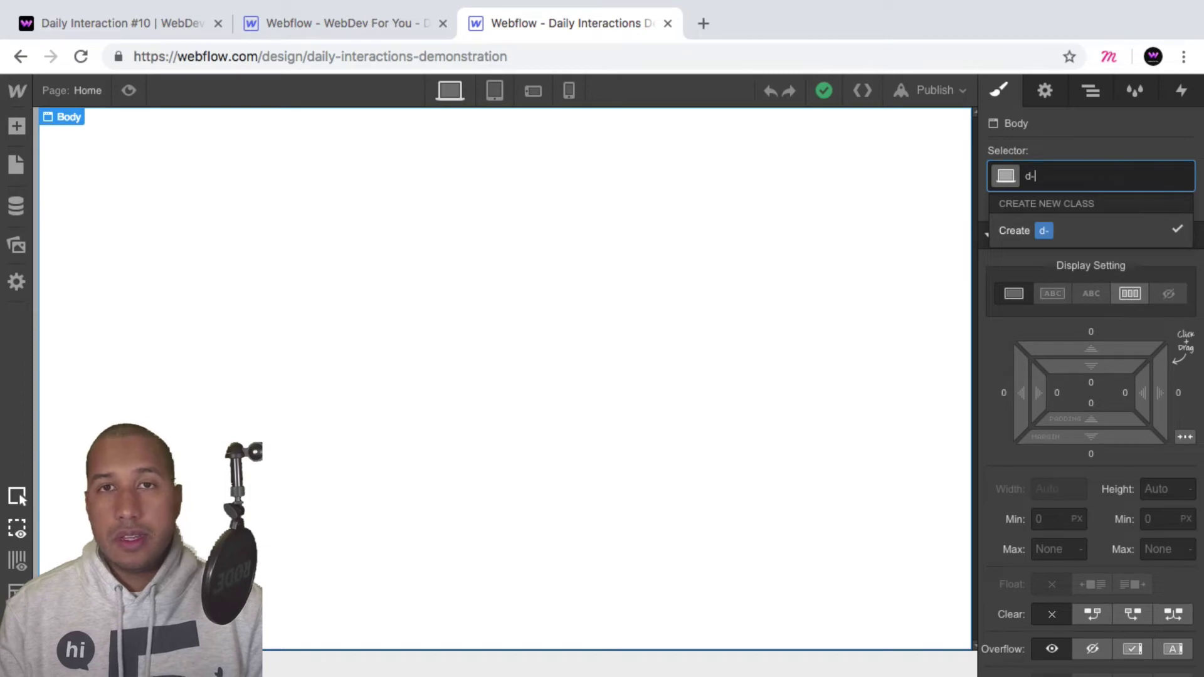
type("10-body")
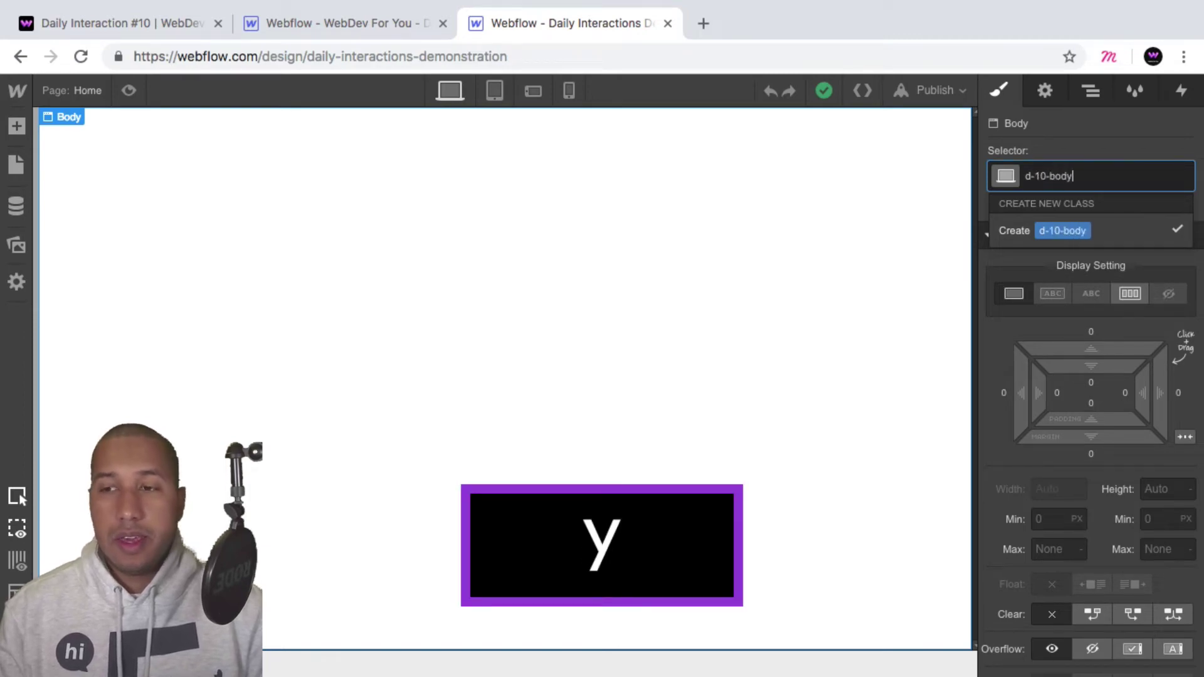
key("Return")
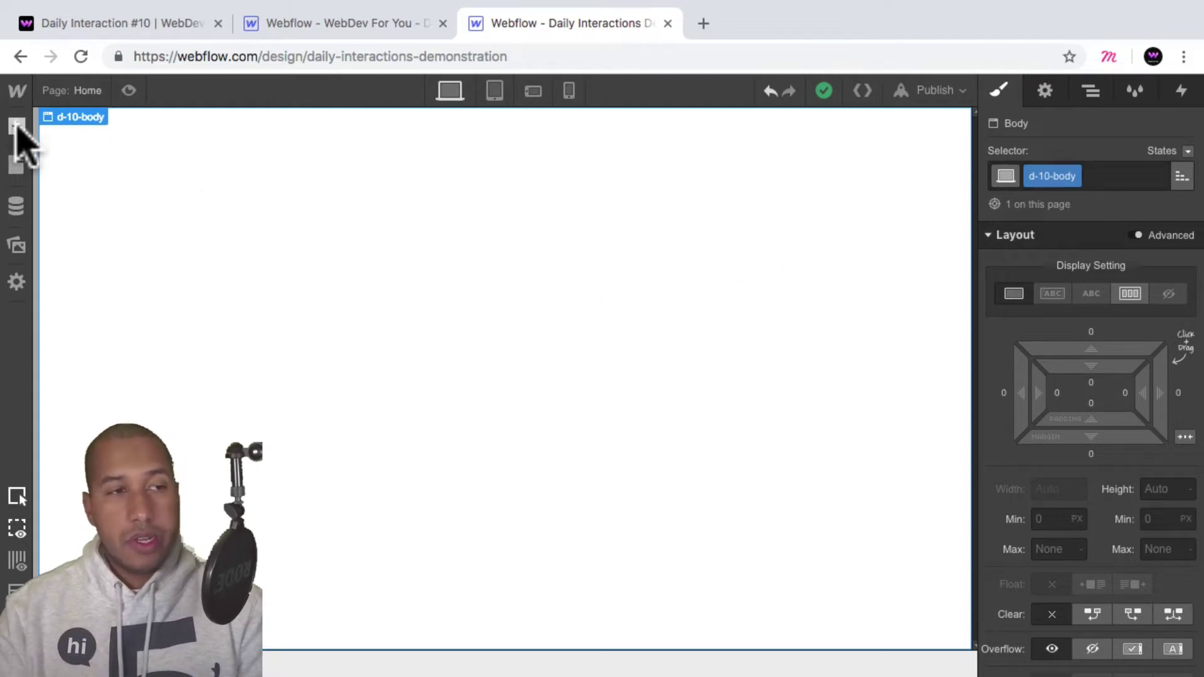
Step: Add a Section to the page body and give it the new class d-10-section
left_click(17, 127)
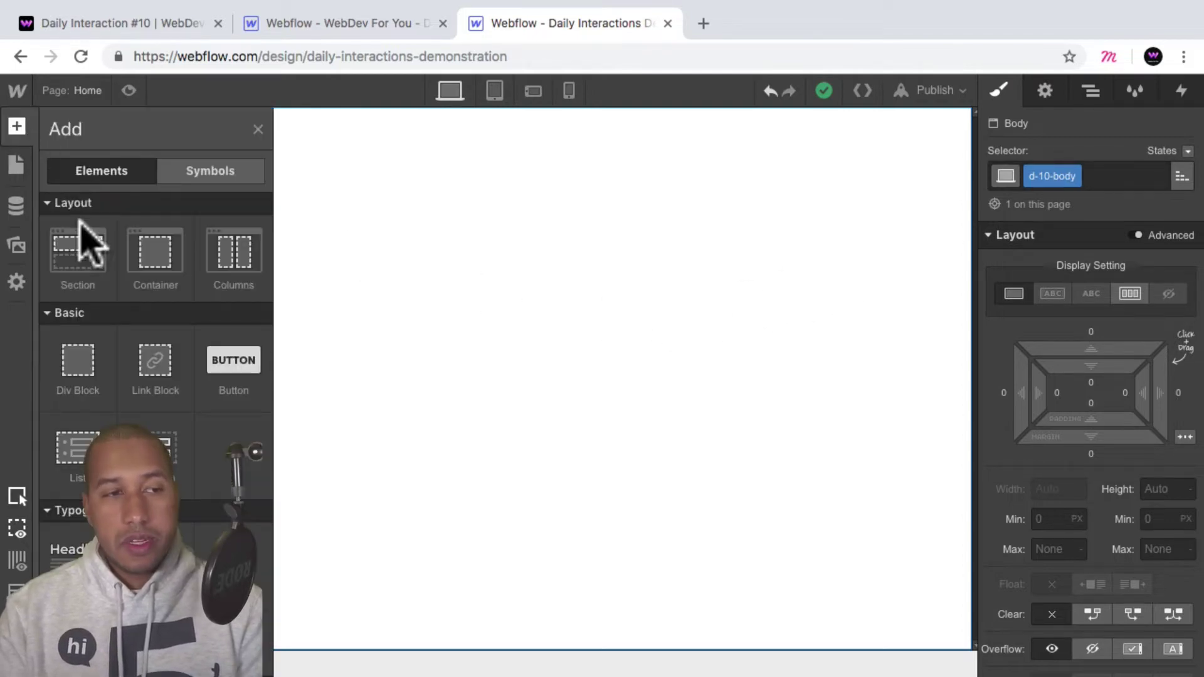
left_click(82, 258)
left_click(1082, 175)
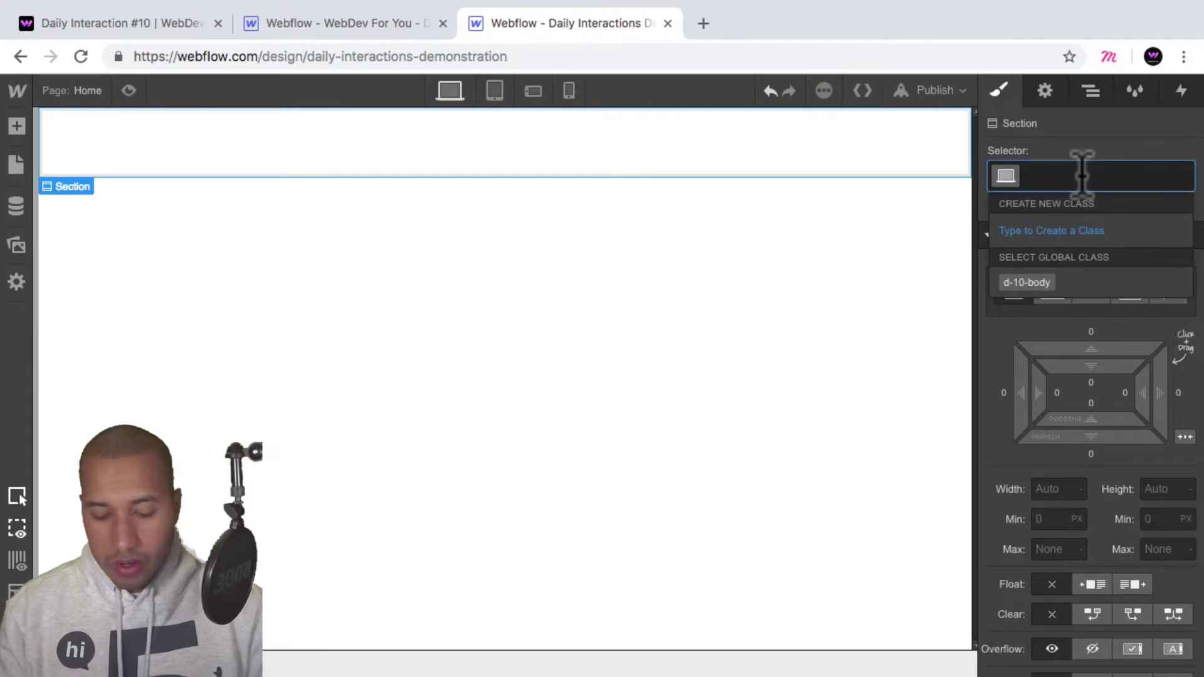
type("d-10-section")
key("Return")
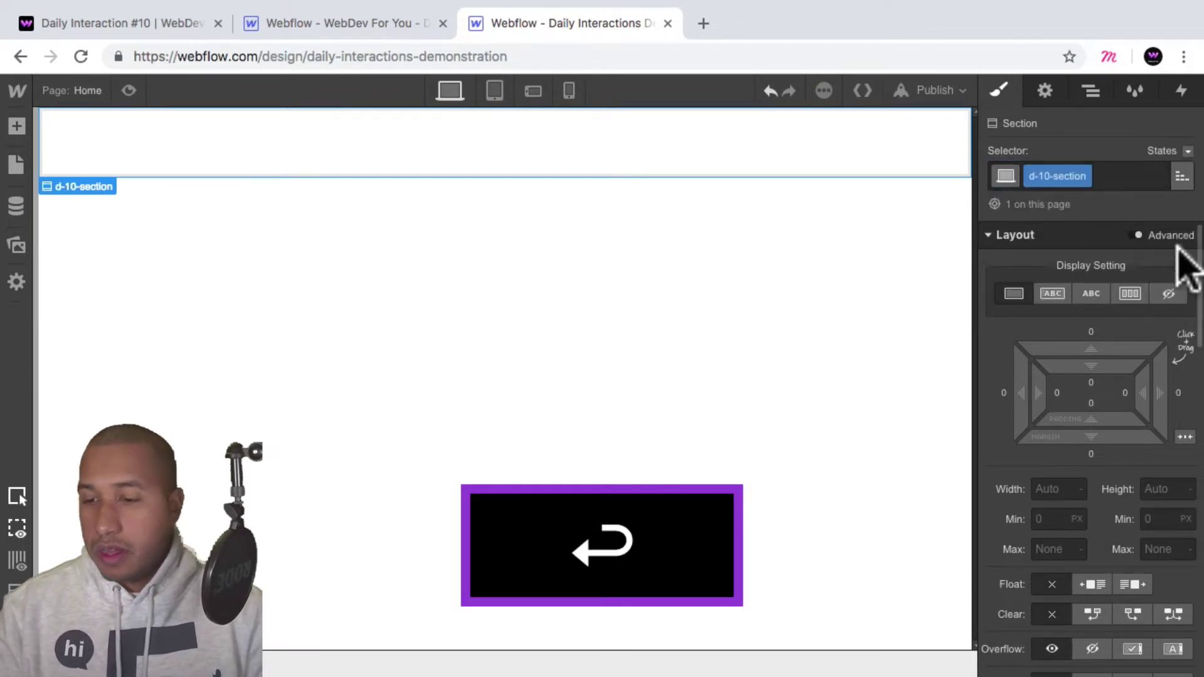
Step: Set the section's height to 100 VH and its background color to the Black swatch
left_click(1157, 489)
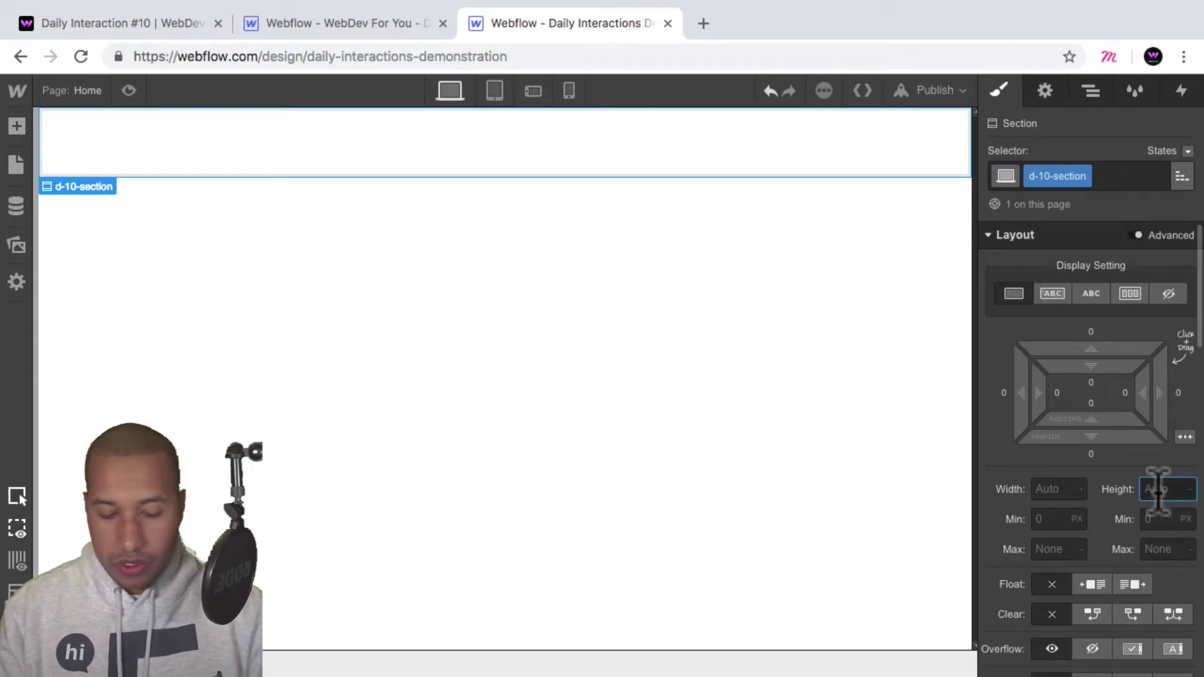
type("100vh")
key("Return")
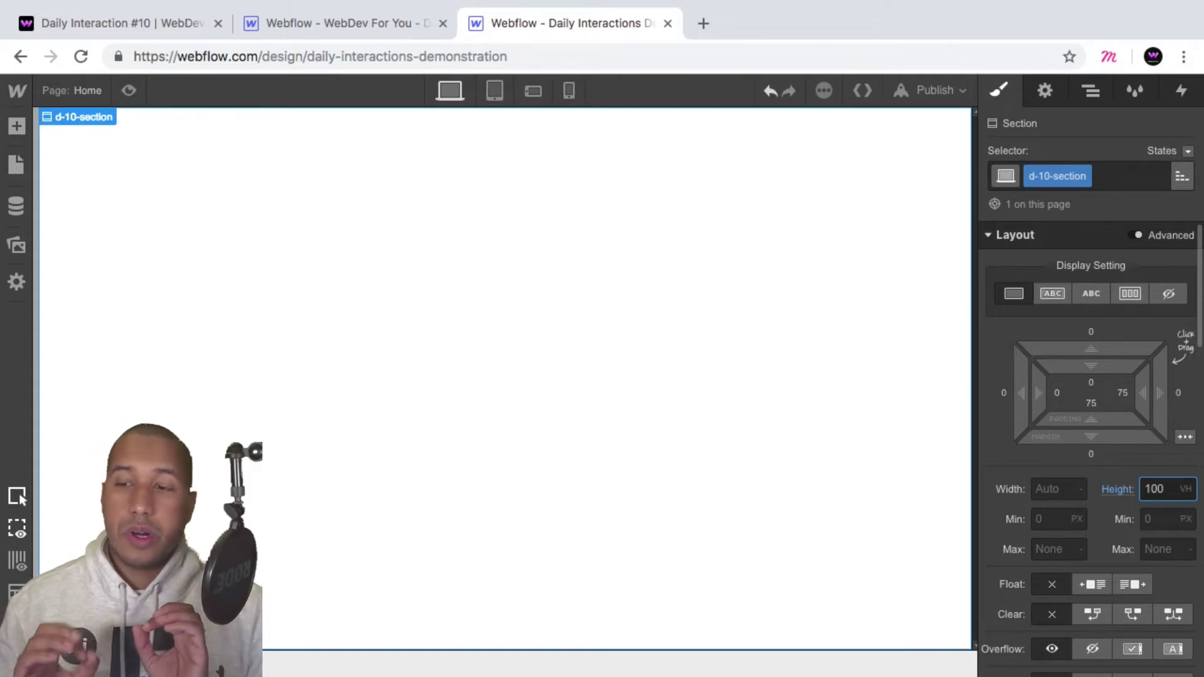
scroll(1175, 398, "down", 10)
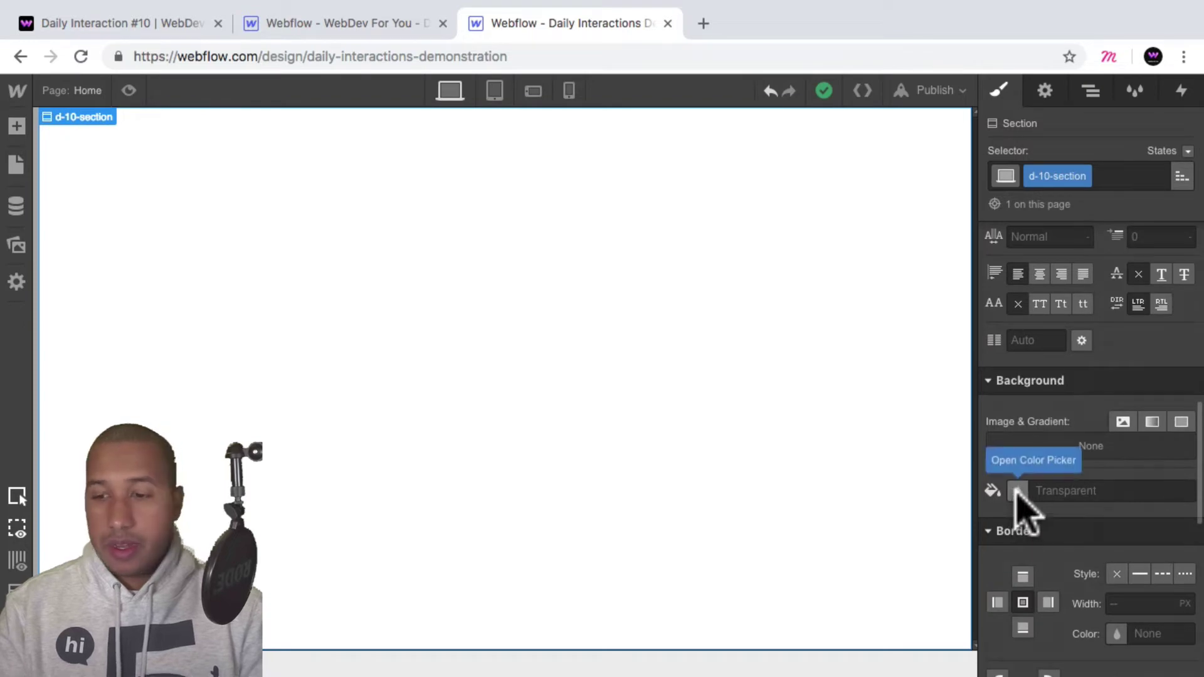
left_click(1018, 490)
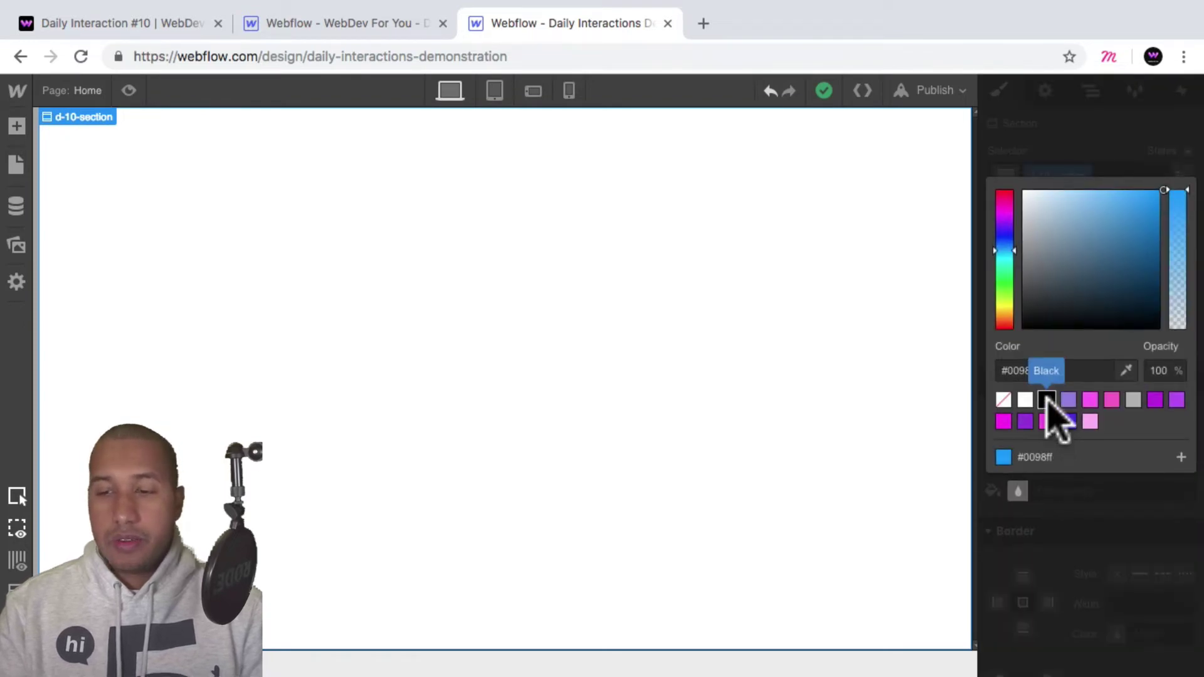
left_click(1046, 399)
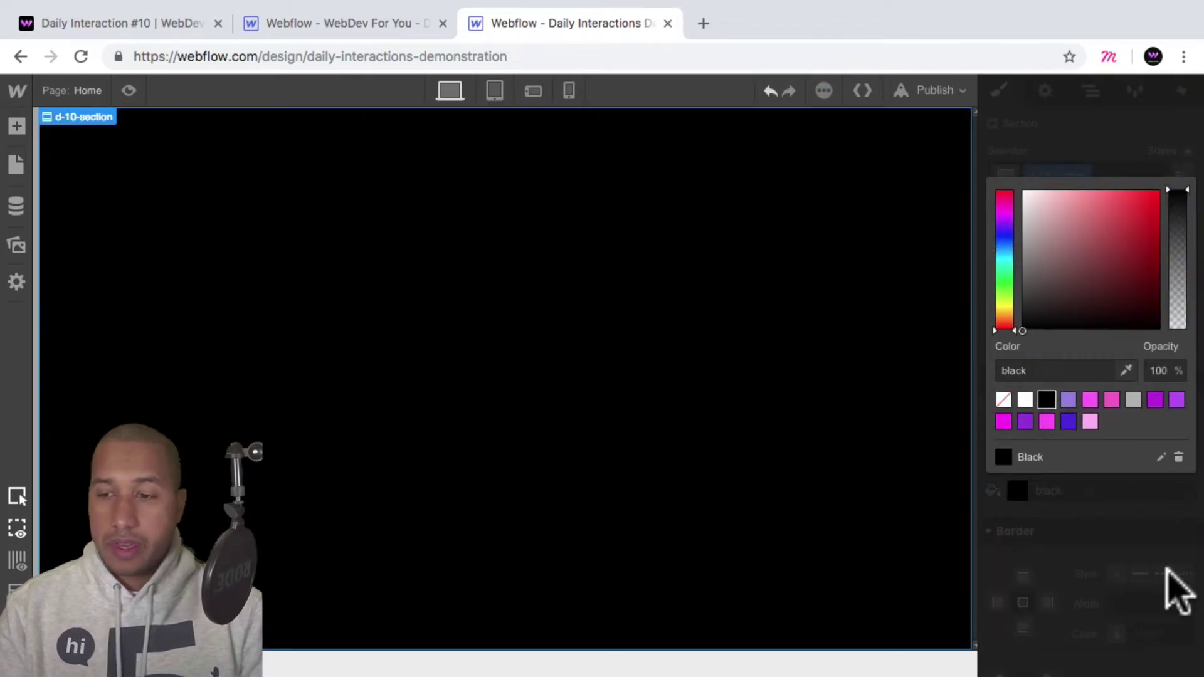
Step: Set the section's display to horizontal flex, with its children centered both horizontally and vertically
scroll(1129, 537, "up", 8)
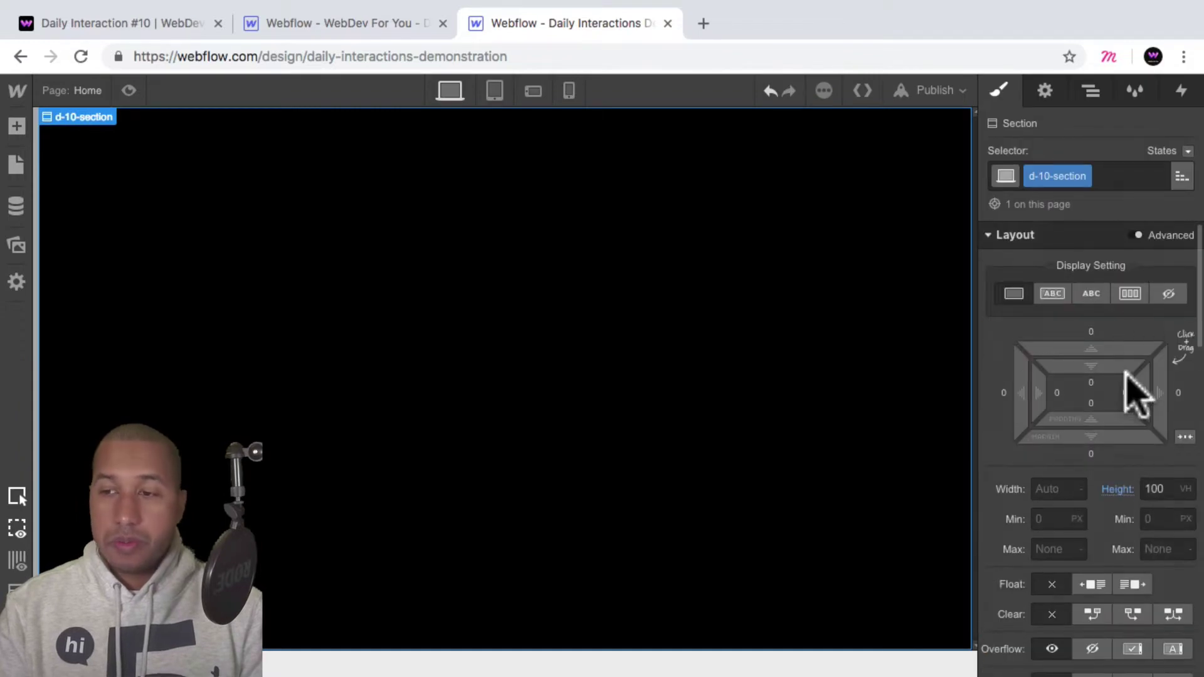
left_click(1129, 293)
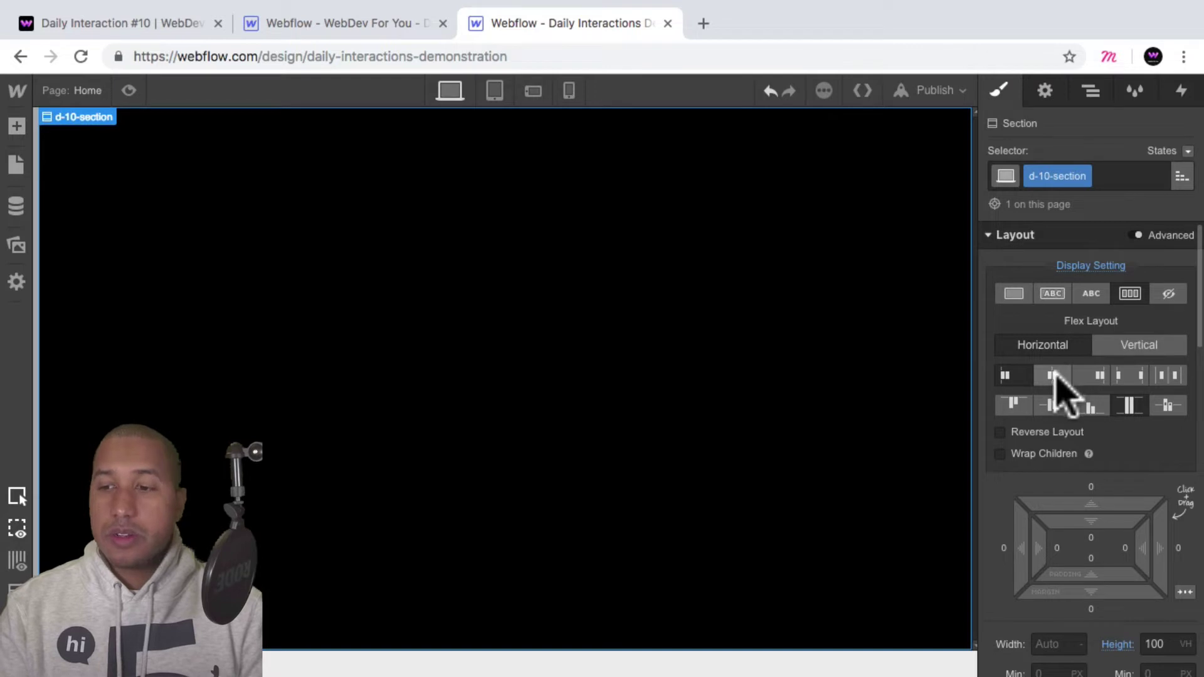
left_click(1053, 375)
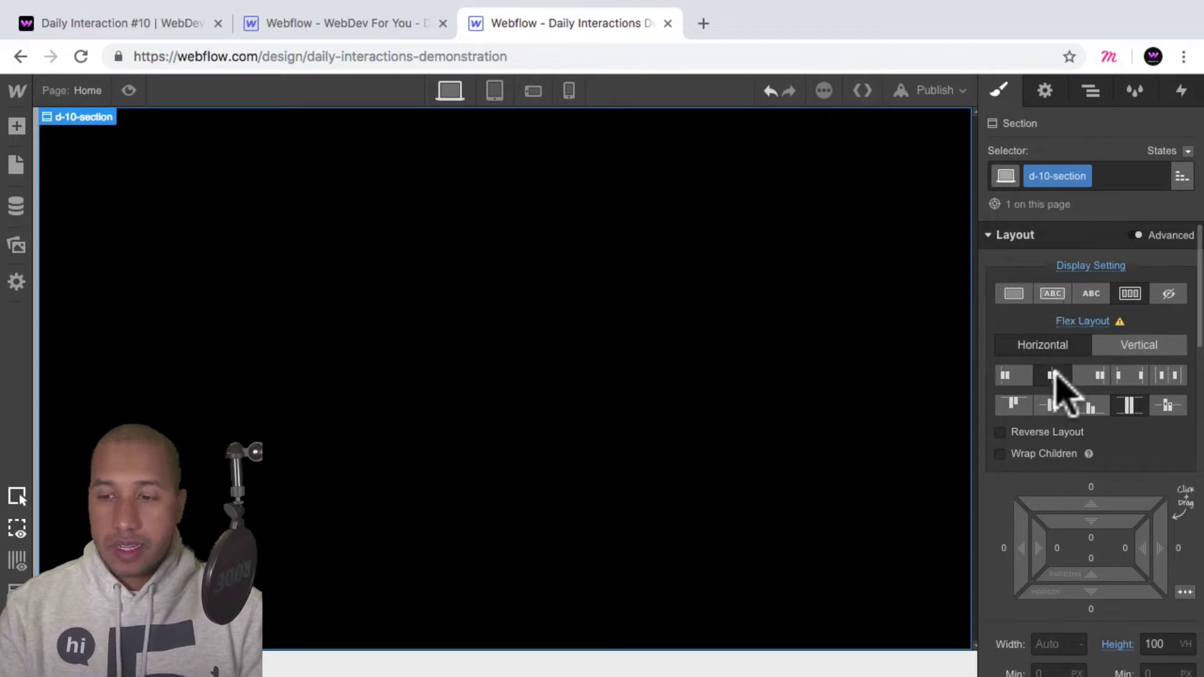
left_click(1053, 405)
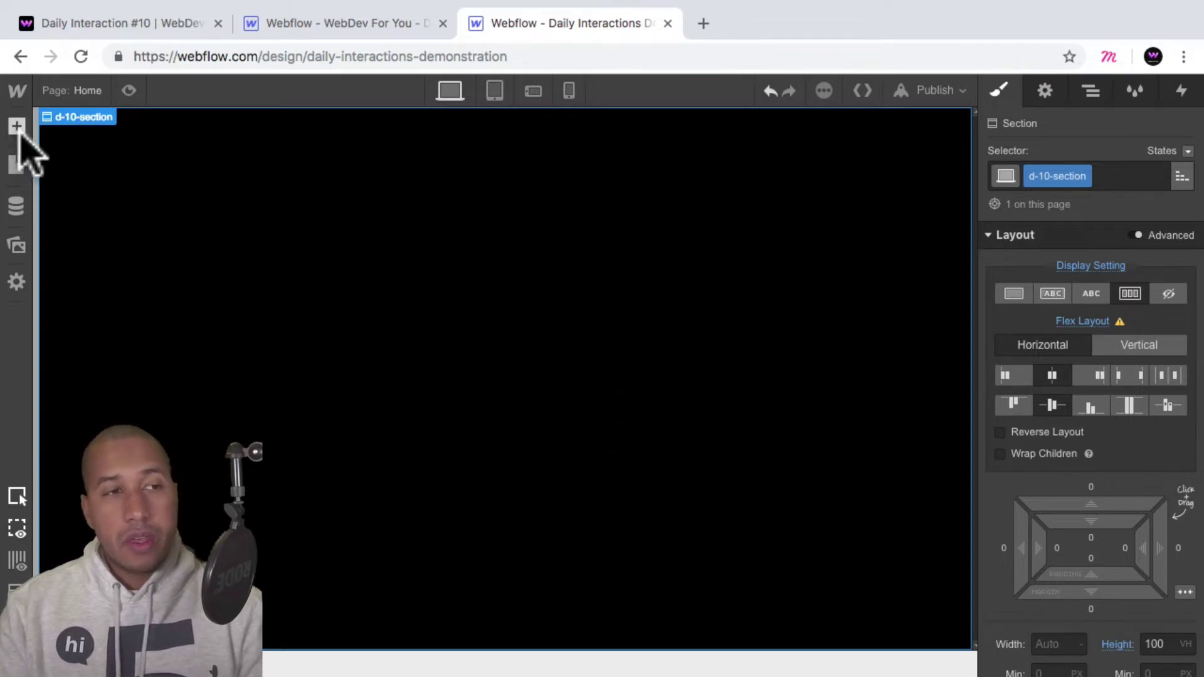
Step: Add a Columns element inside d-10-section with the two-column layout
left_click(17, 126)
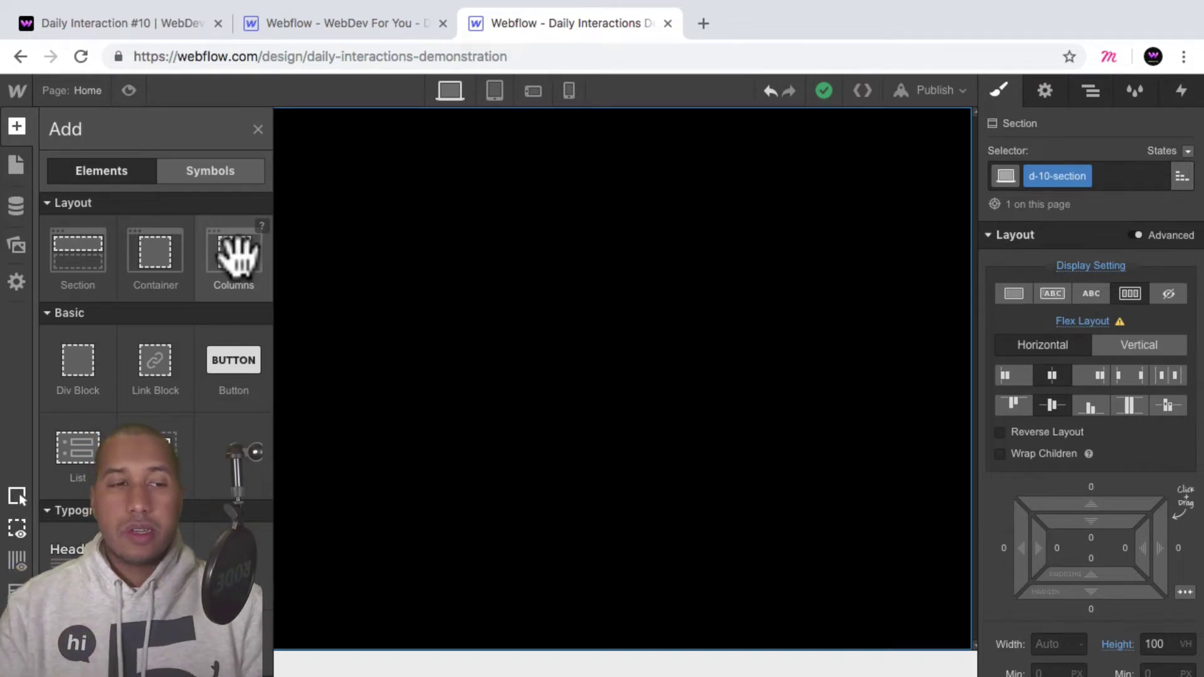
left_click(237, 256)
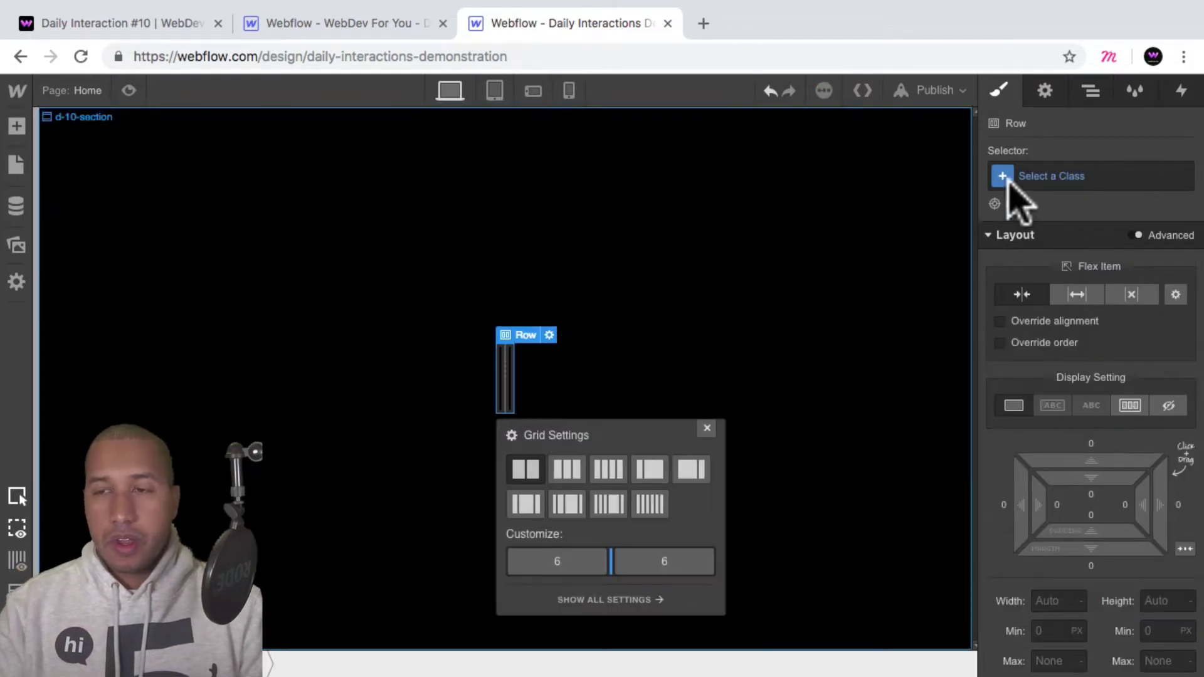
Step: Examine the element hierarchy inside d-10-section, including the row and its two columns
left_click(1091, 91)
left_click(998, 177)
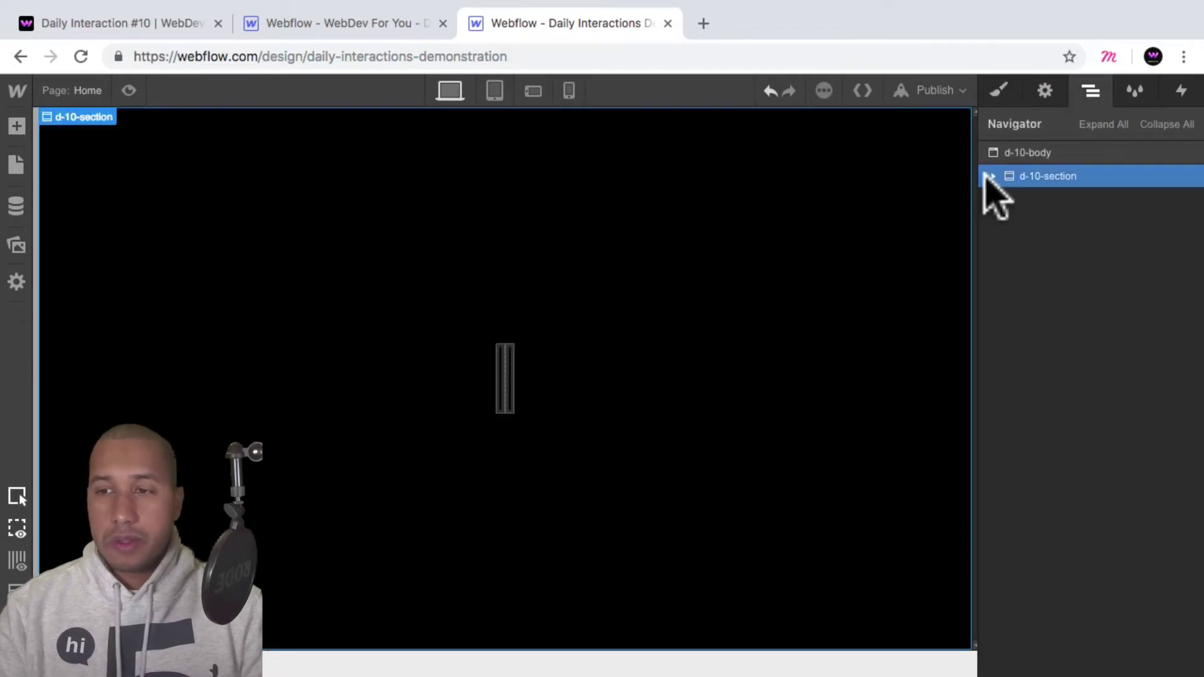
left_click(993, 176)
left_click(1044, 201)
left_click(1011, 200)
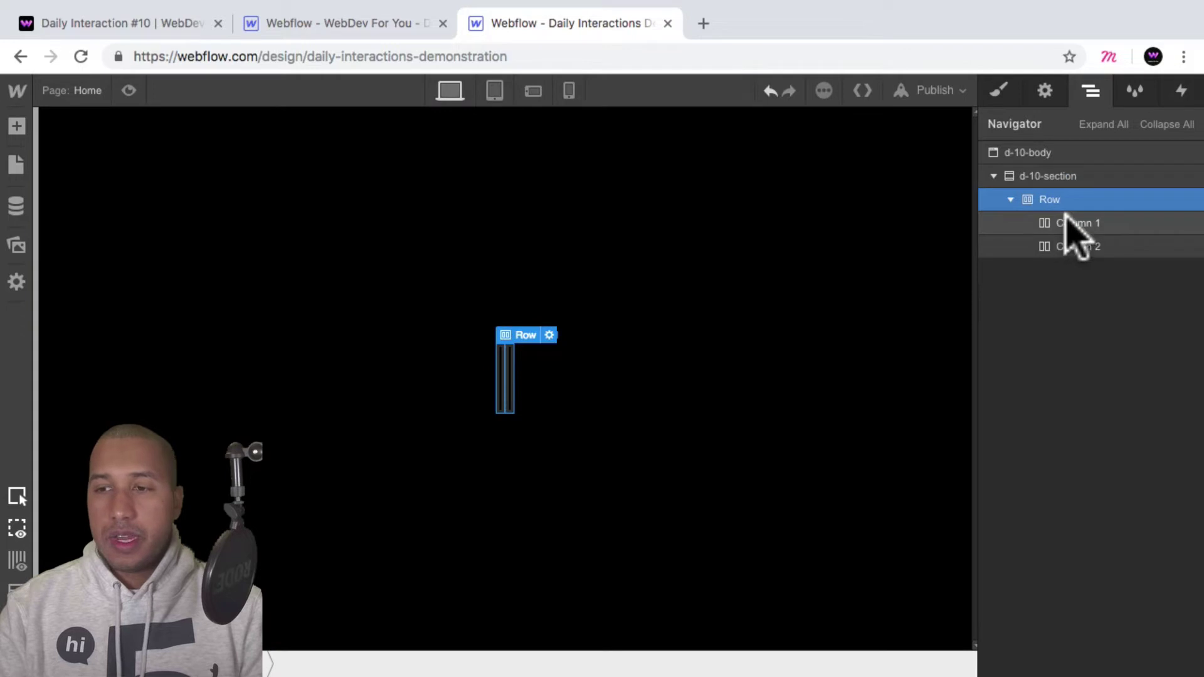
left_click(1068, 223)
left_click(1068, 248)
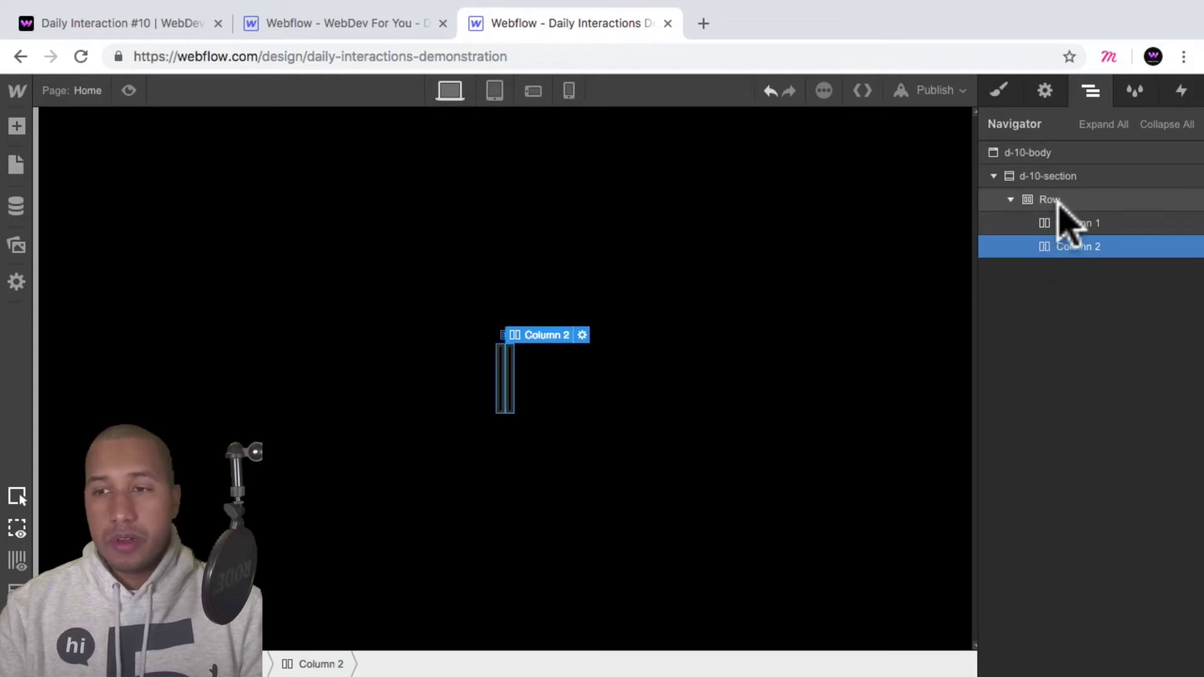
Step: Give the Row inside the section a new class named d-10-row
left_click(1012, 207)
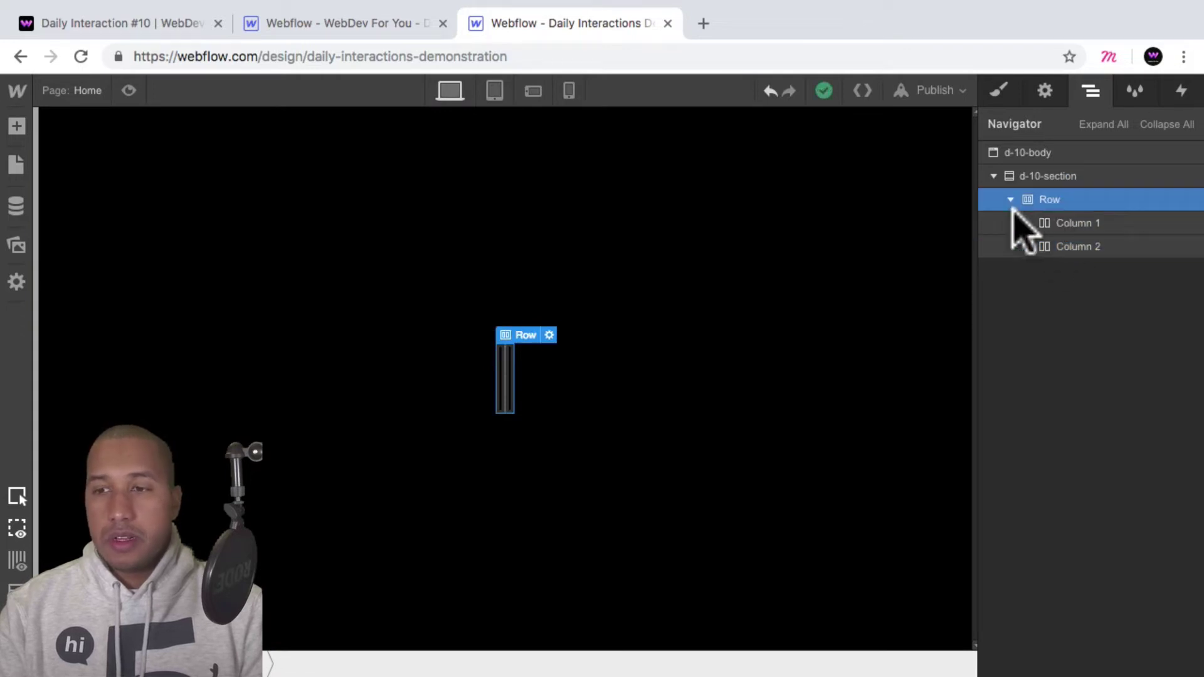
left_click(1001, 91)
left_click(1047, 177)
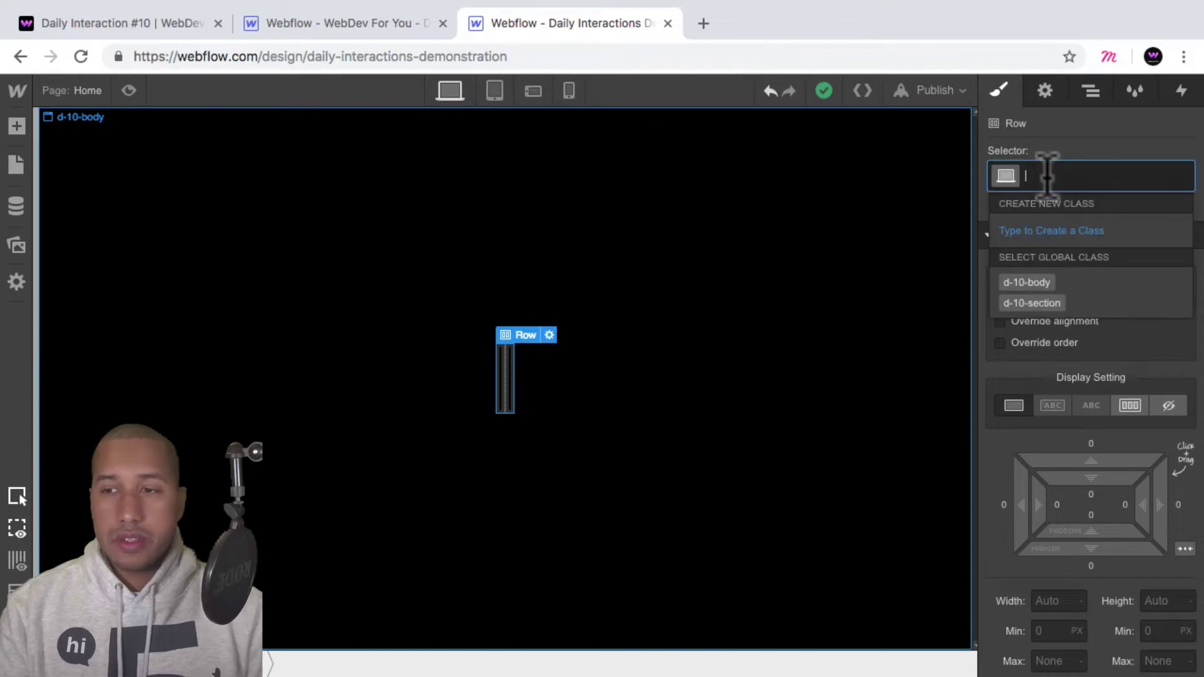
type("d-10-row")
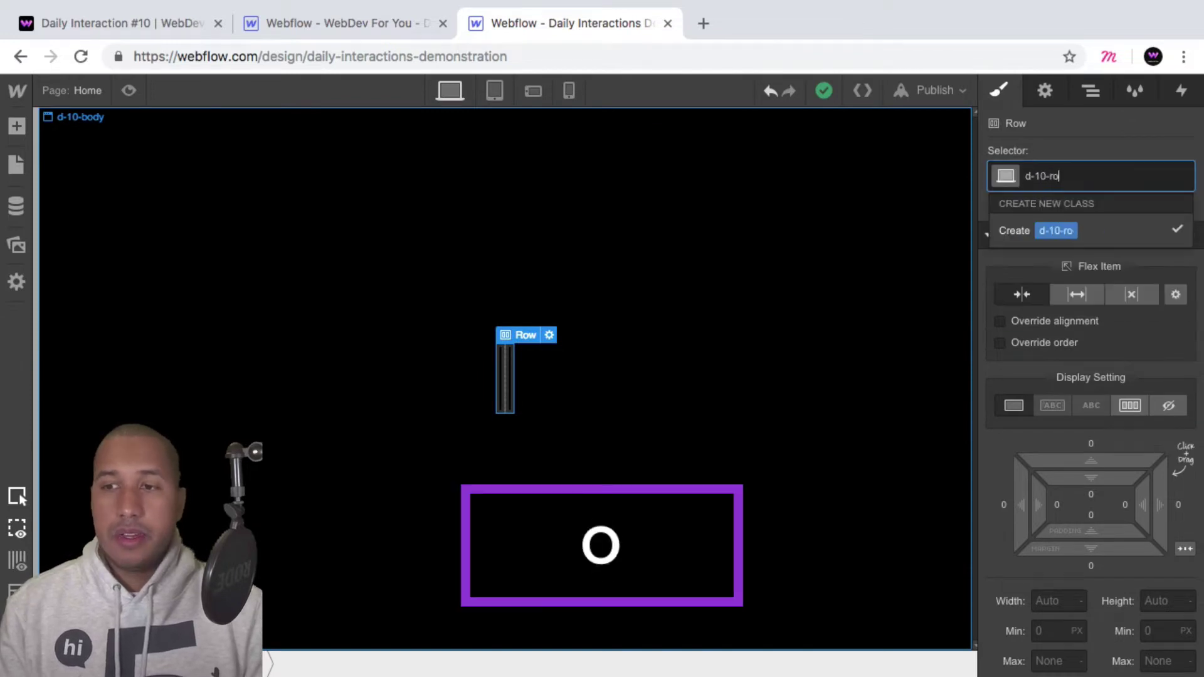
key("Return")
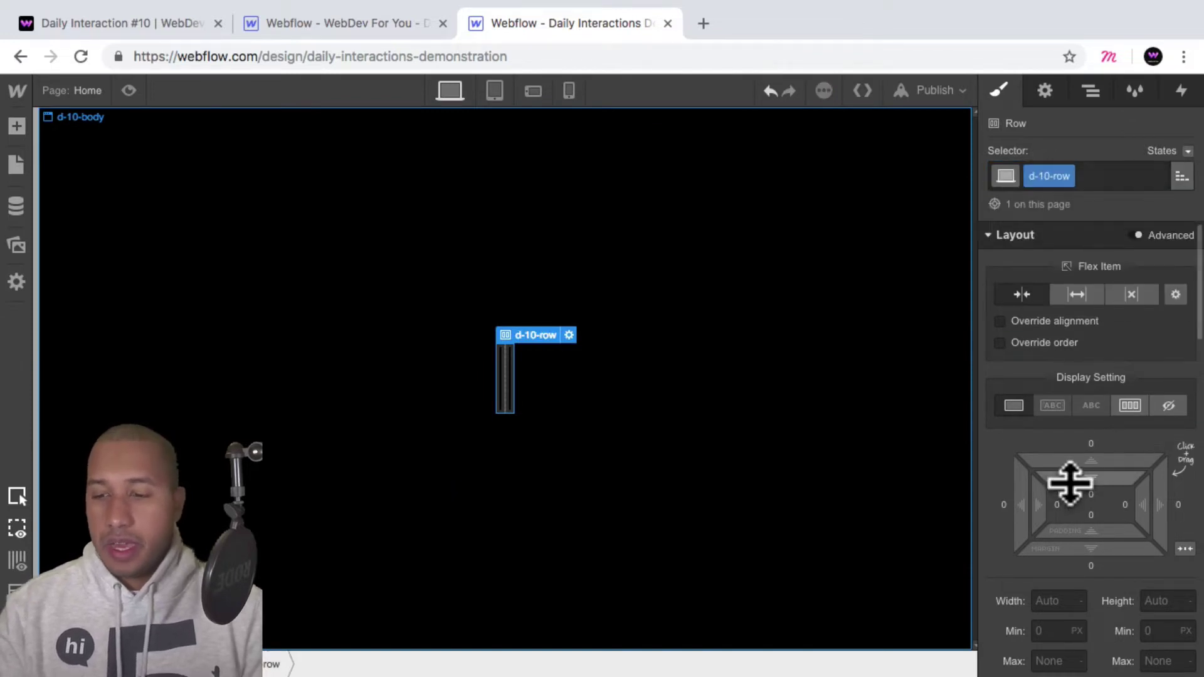
Step: Set the row's maximum width to 960 px and its flex item sizing to Expand
scroll(1063, 520, "down", 2)
left_click(1056, 553)
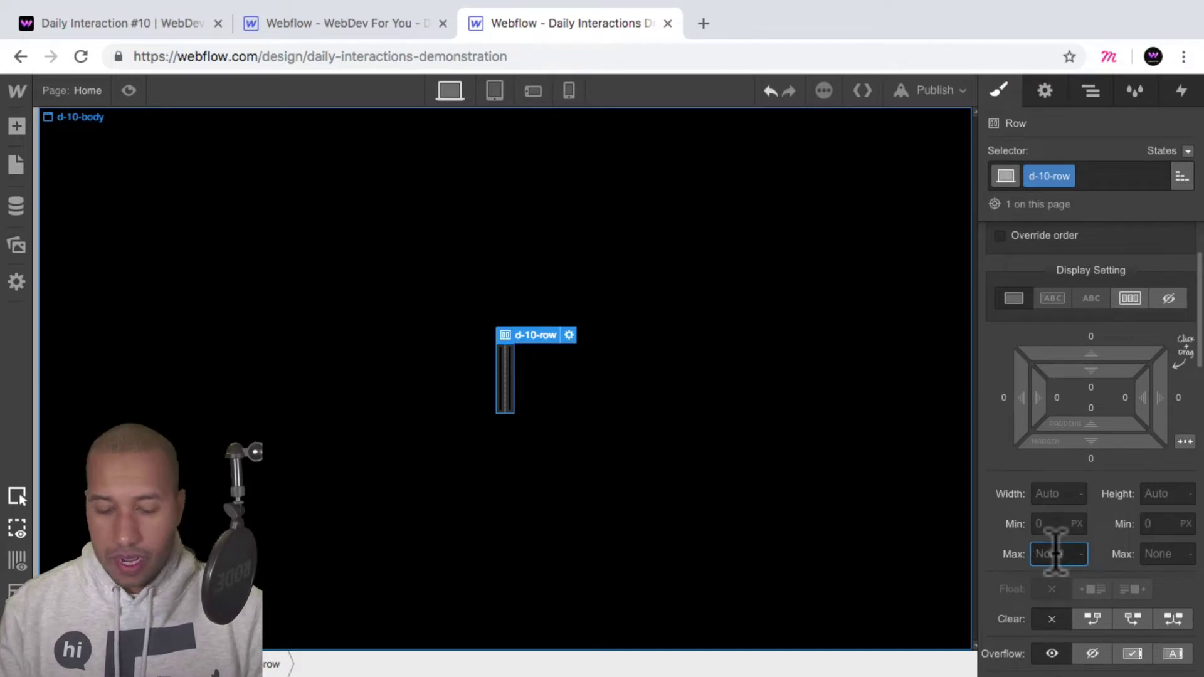
type("960")
key("Return")
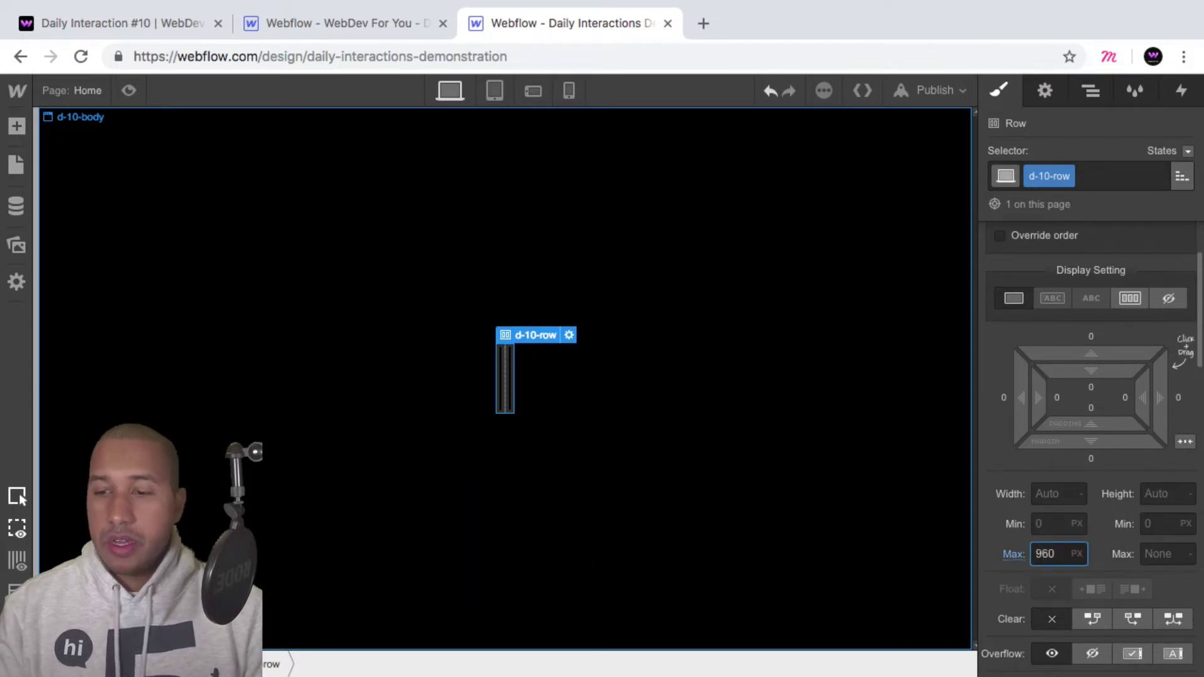
scroll(1075, 464, "up", 2)
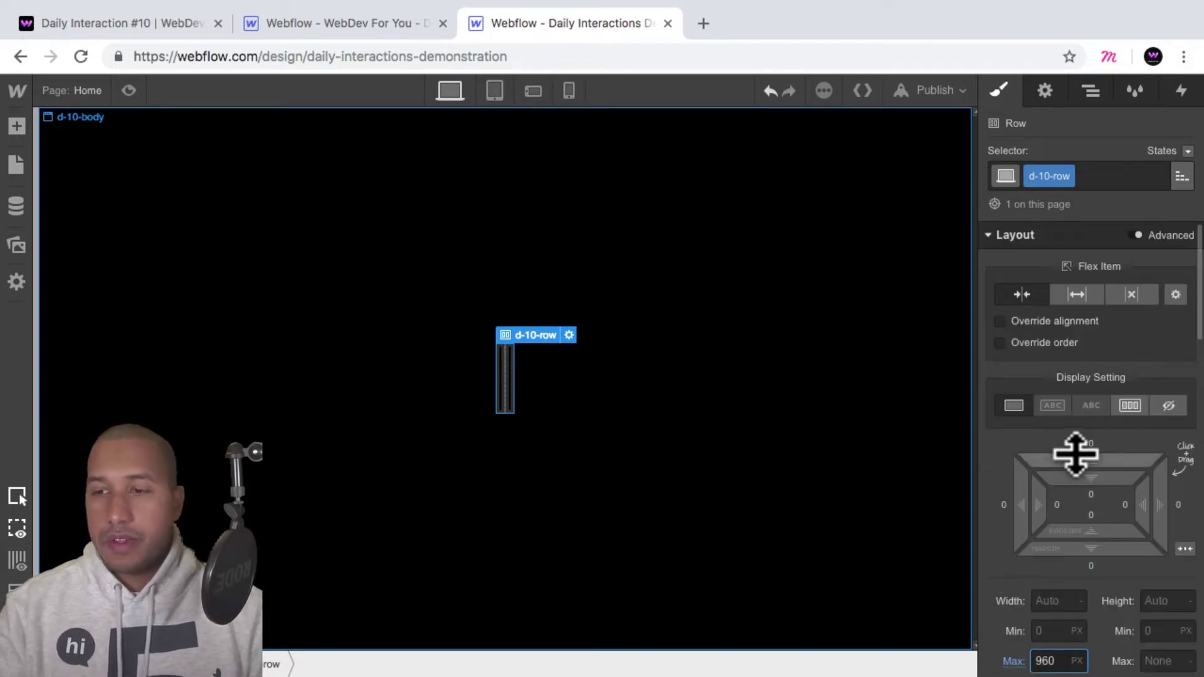
left_click(1079, 294)
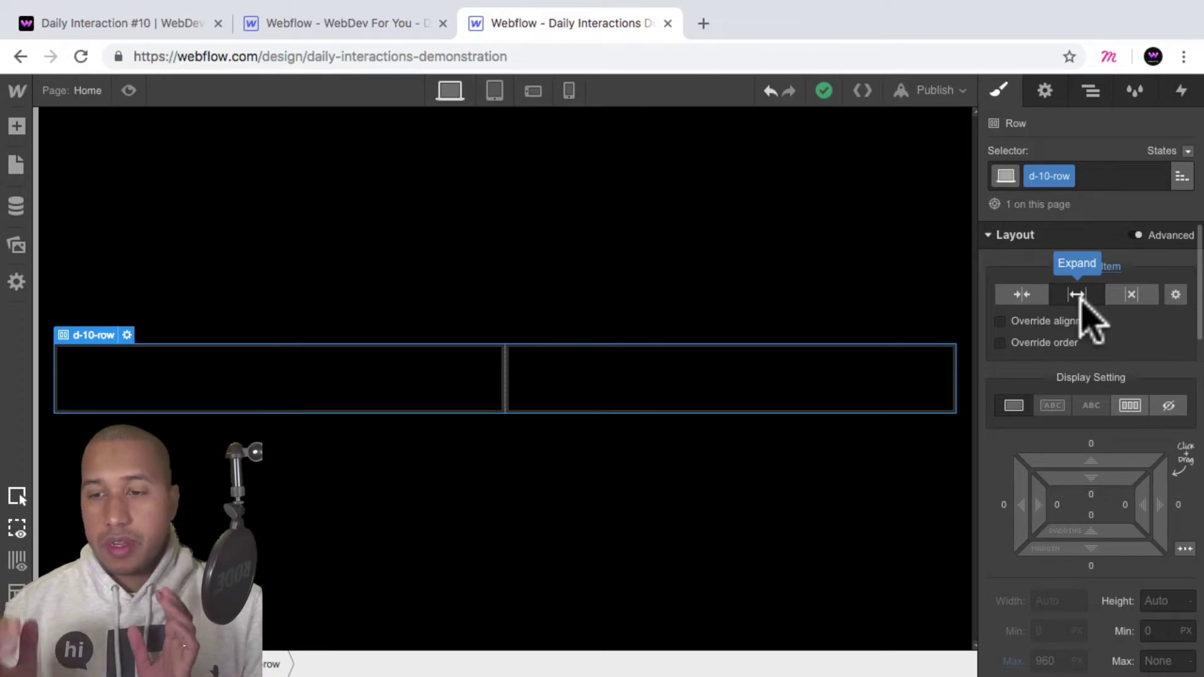
Step: Check the row's layout at the tablet and both phone breakpoints, and return to the desktop view
scroll(1038, 464, "down", 2)
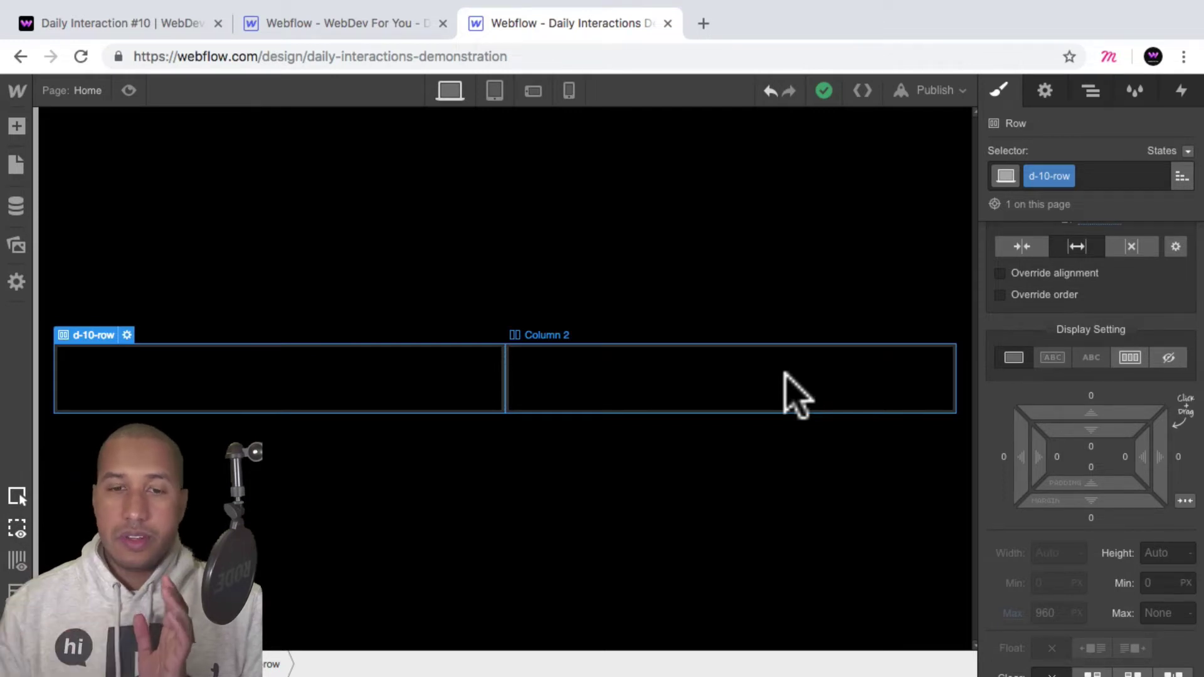
left_click(494, 91)
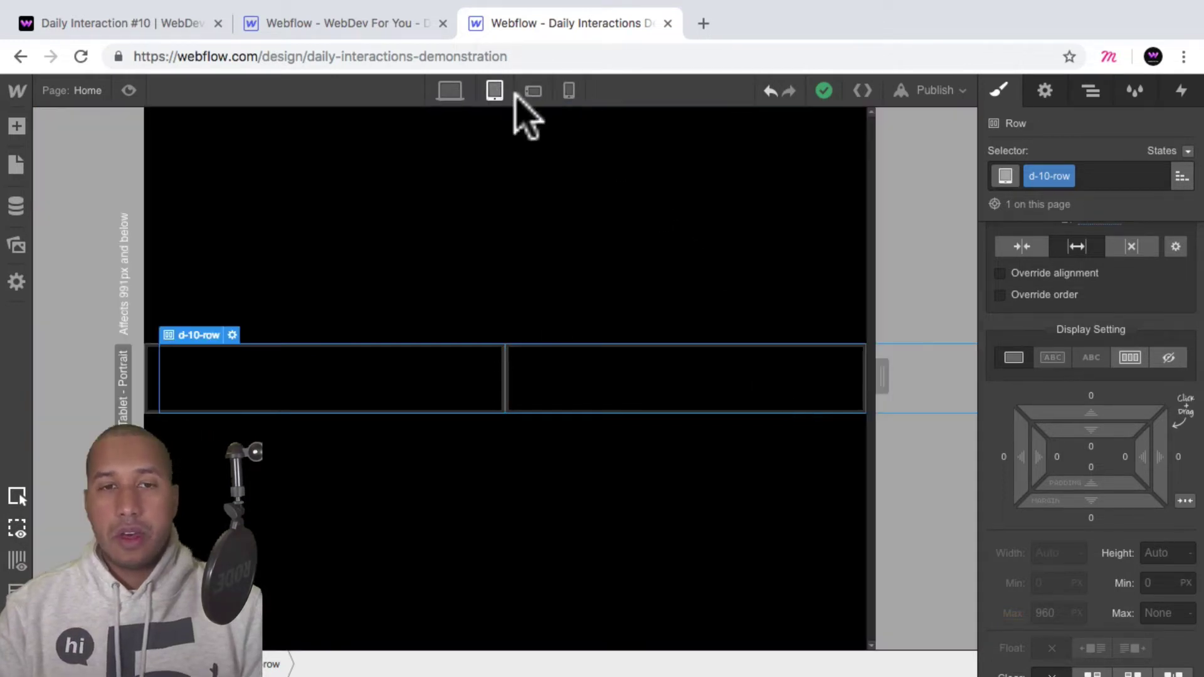
left_click(534, 91)
left_click(569, 91)
left_click(455, 89)
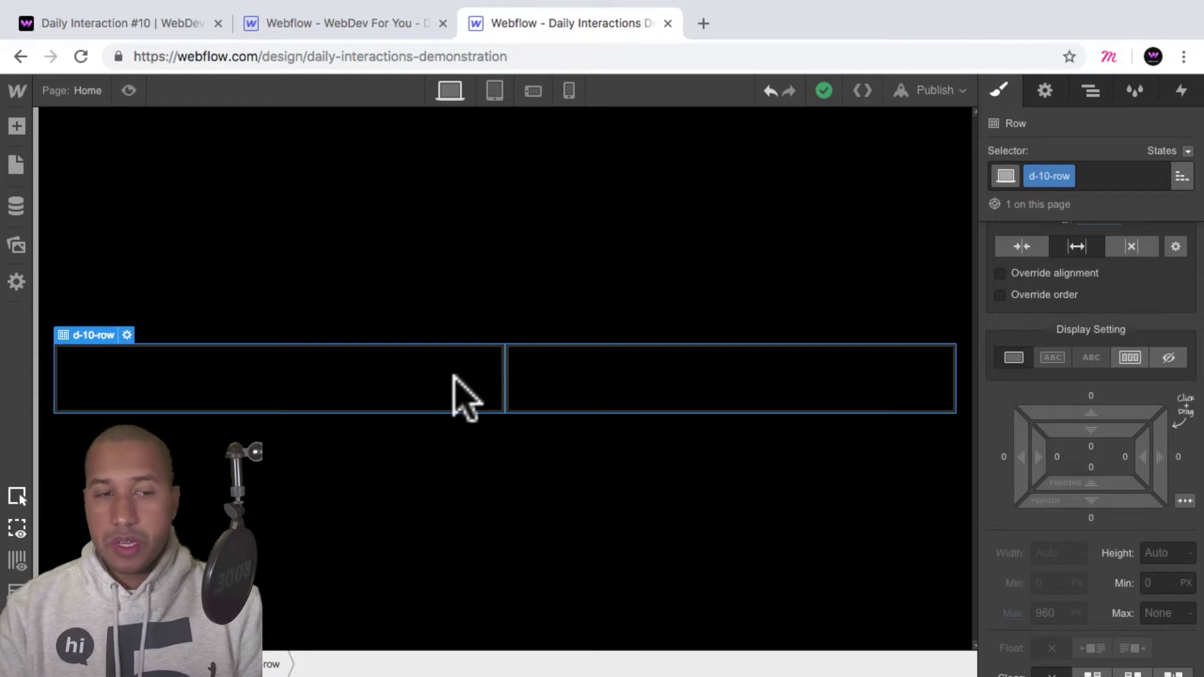
scroll(1134, 376, "down", 1)
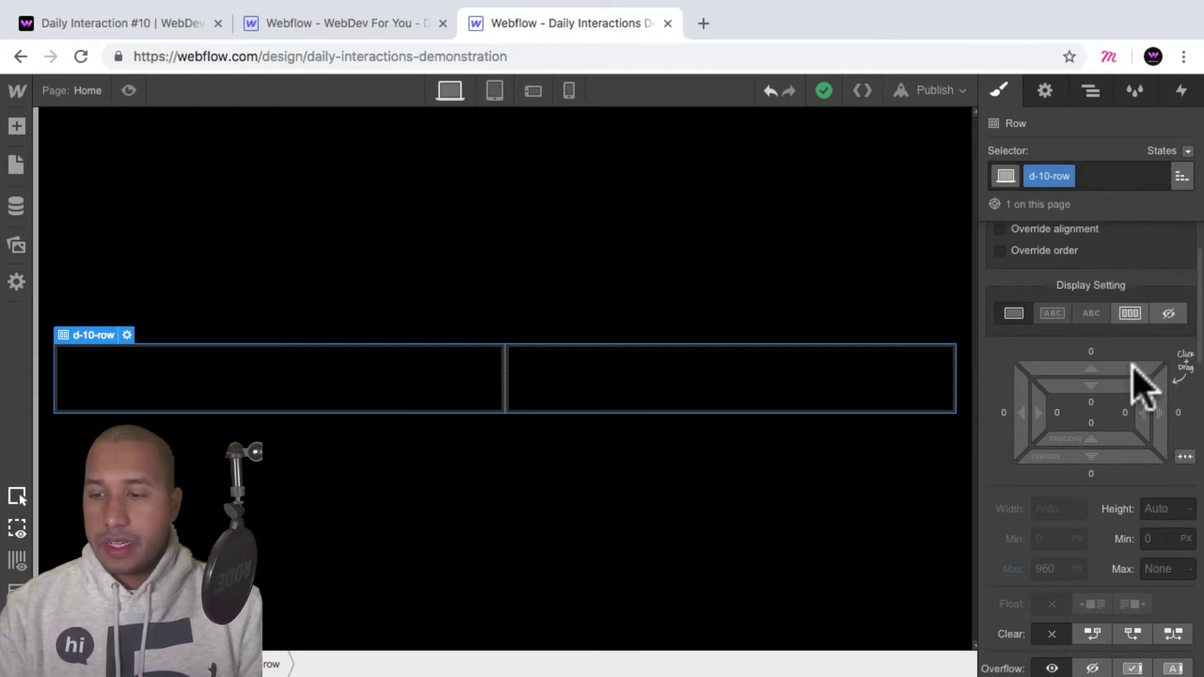
Step: Set the height of d-10-row to 400 px
left_click(1167, 510)
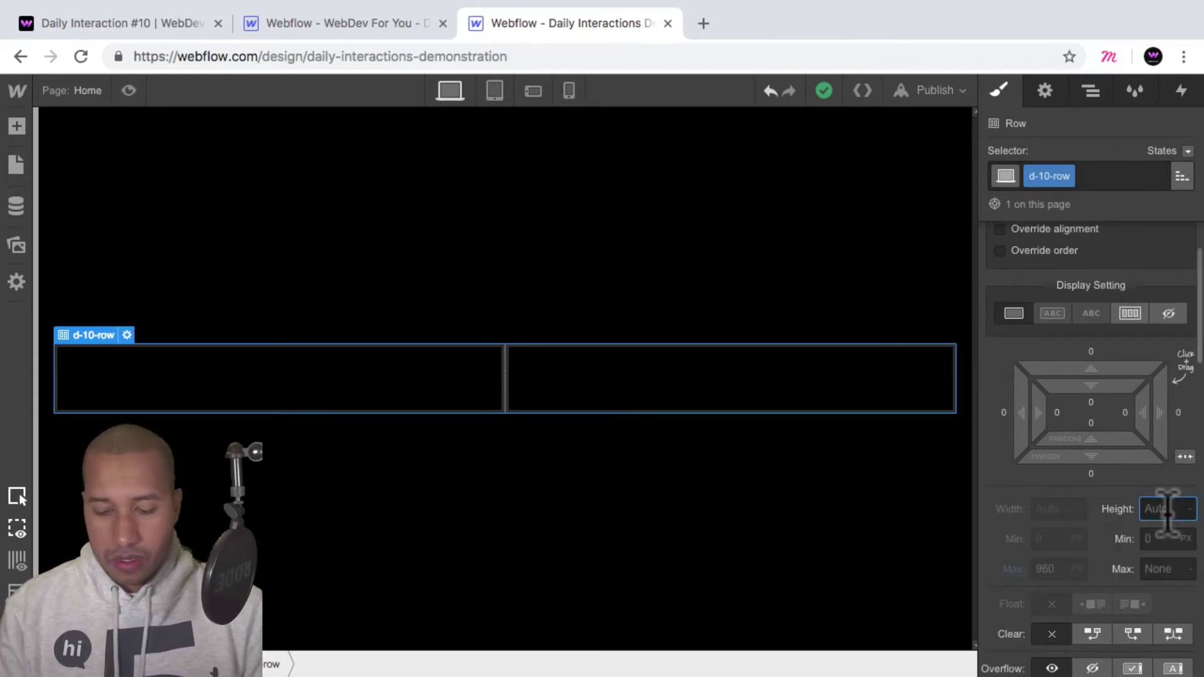
type("400")
key("Return")
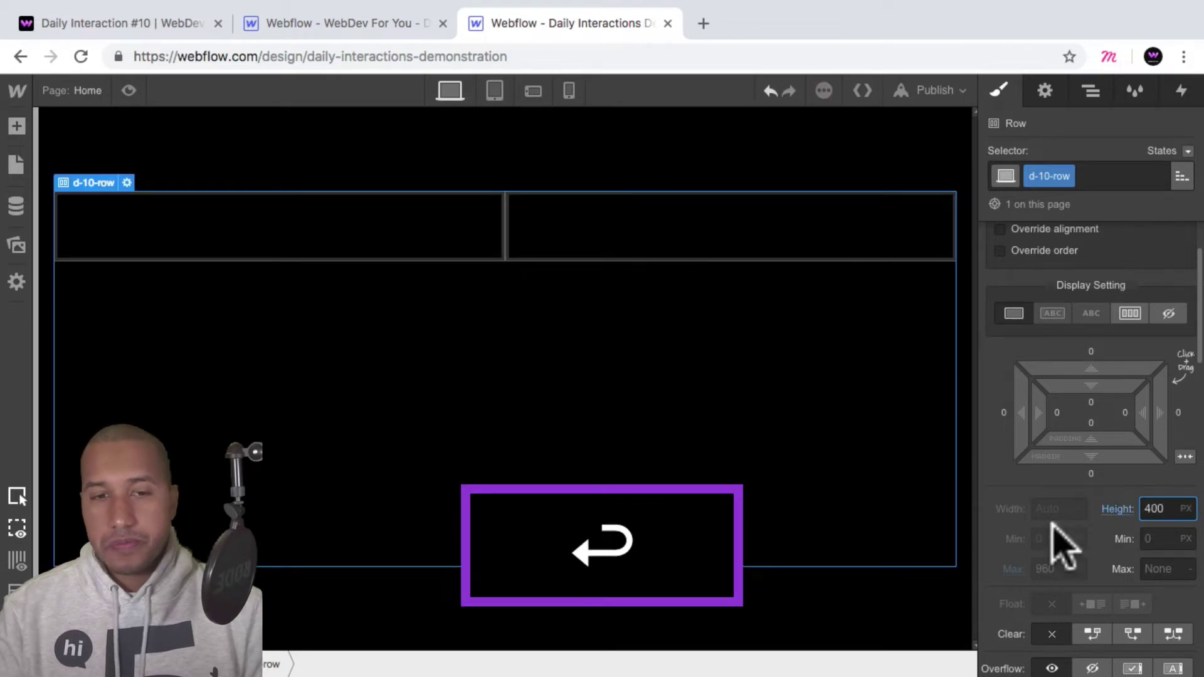
Step: Give the first column inside d-10-row a new class named d-10-column
left_click(1090, 94)
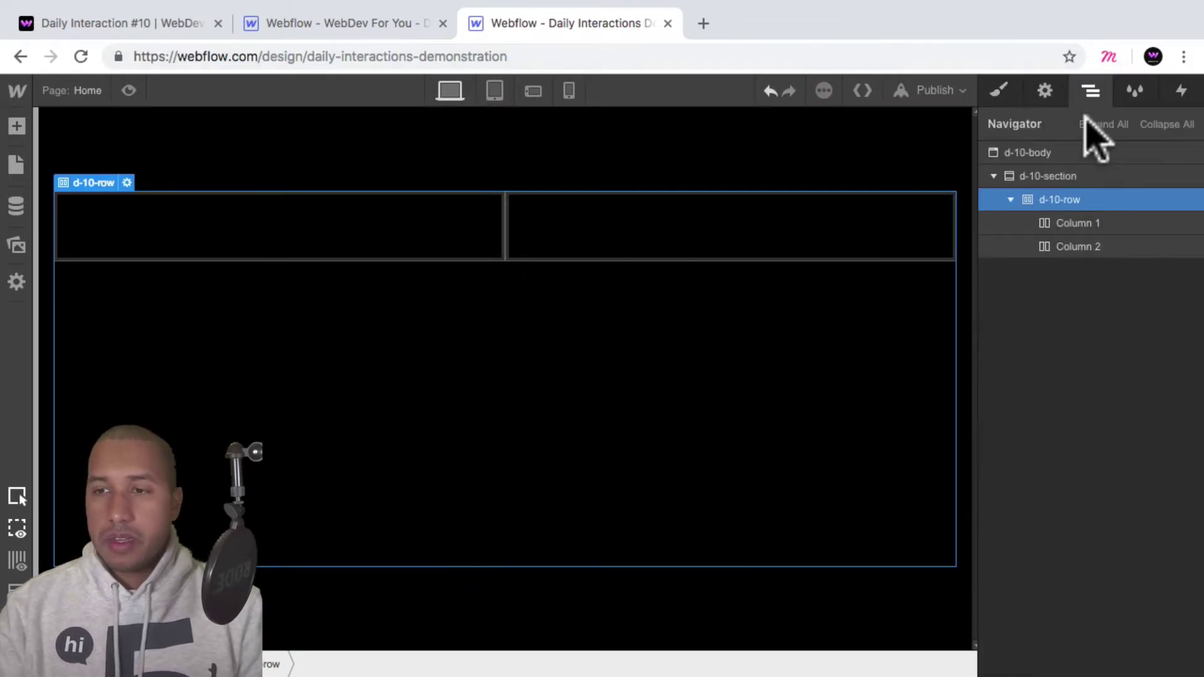
left_click(1066, 223)
left_click(998, 91)
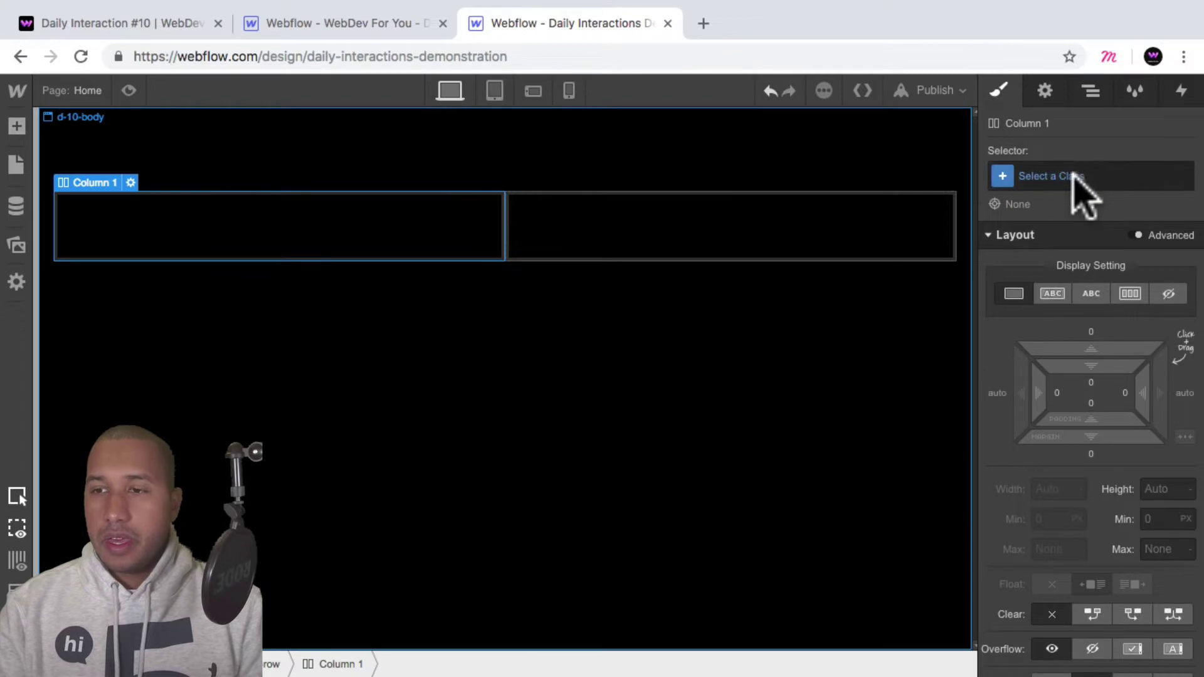
left_click(1075, 177)
type("d-10-column")
key("Return")
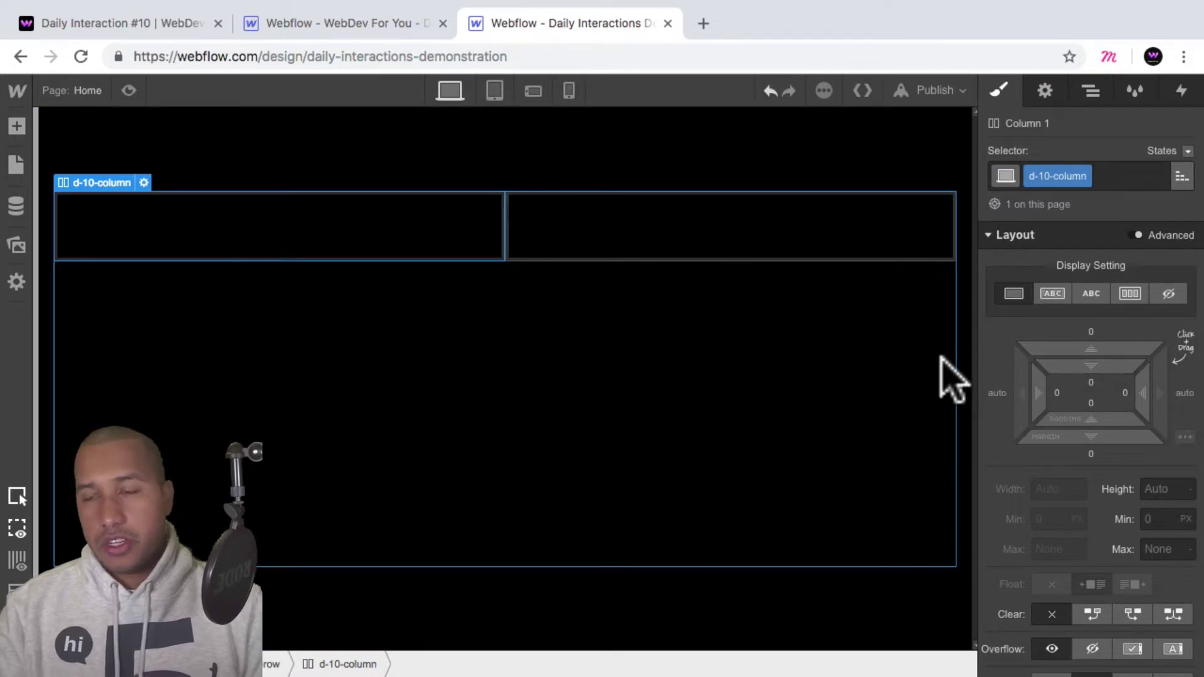
Step: Change the display setting of d-10-row to Flex
left_click(1091, 92)
left_click(1057, 198)
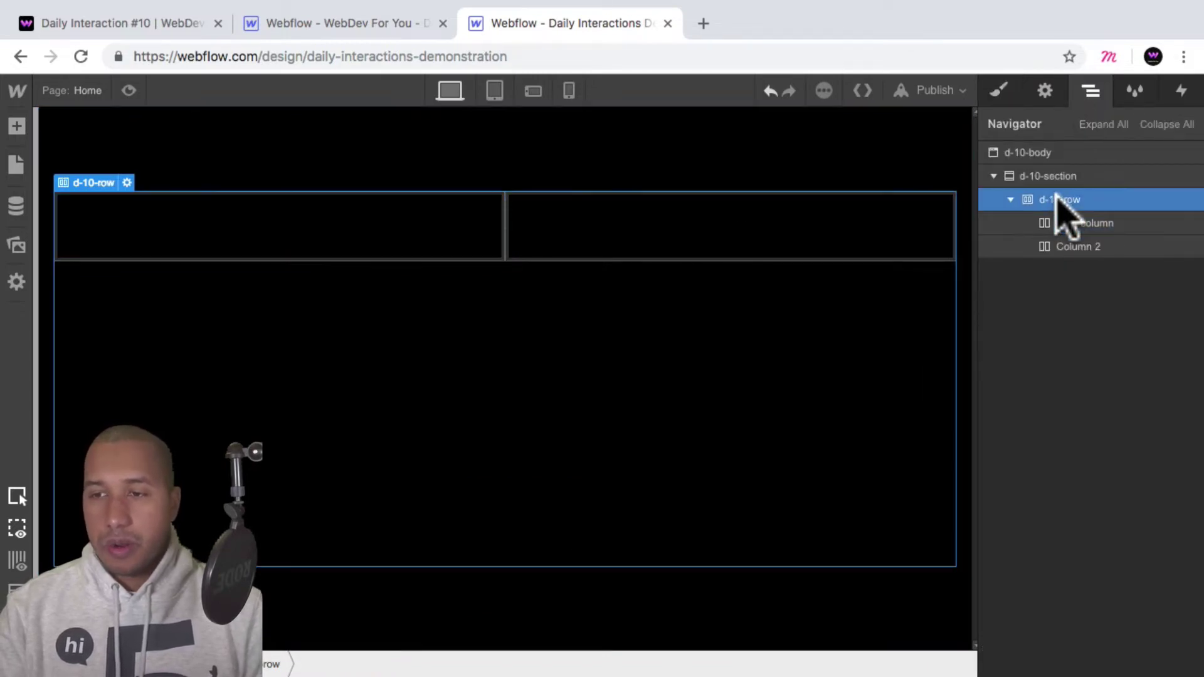
left_click(998, 90)
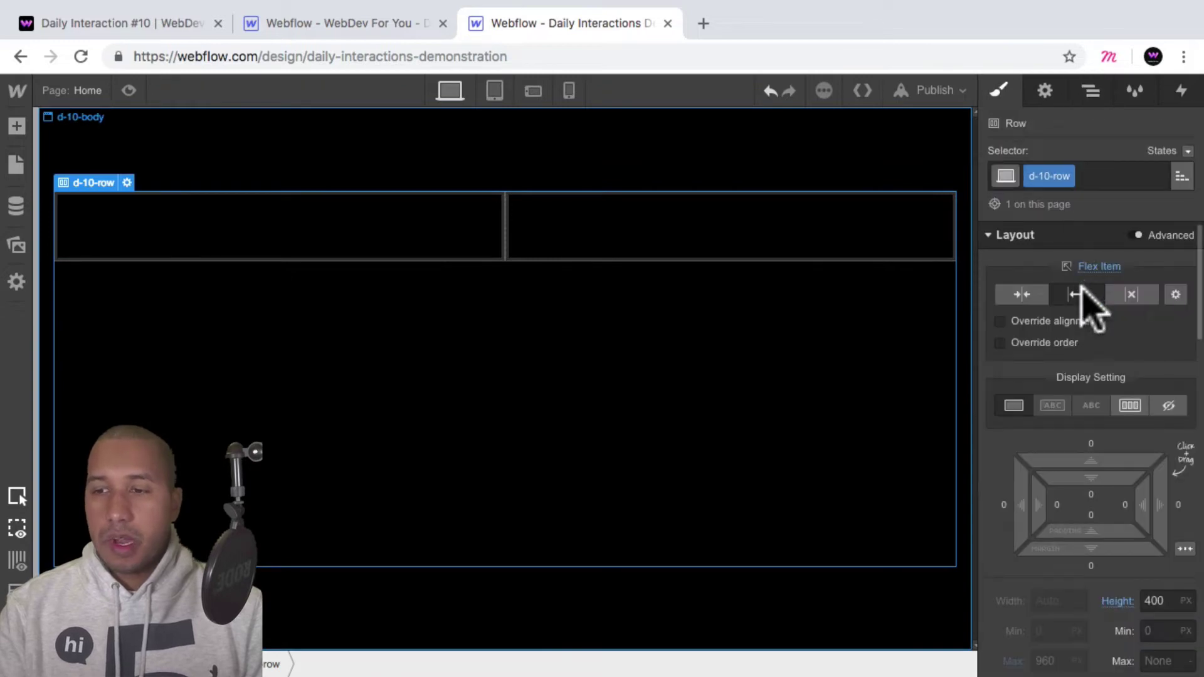
left_click(1130, 405)
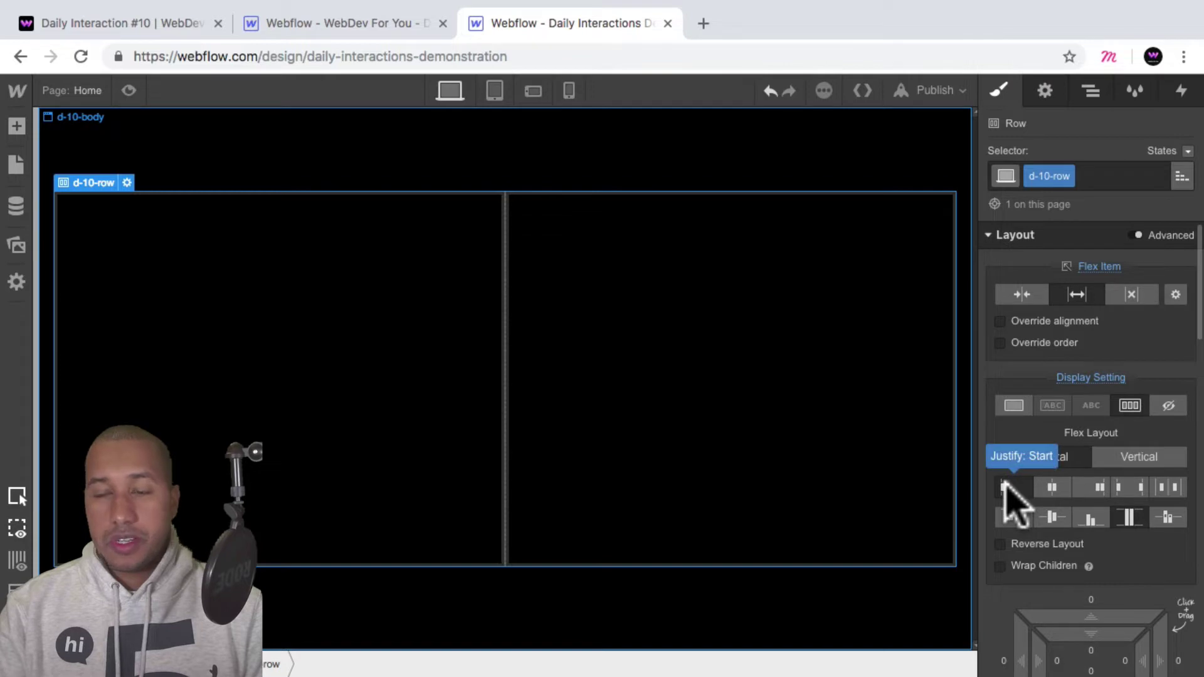
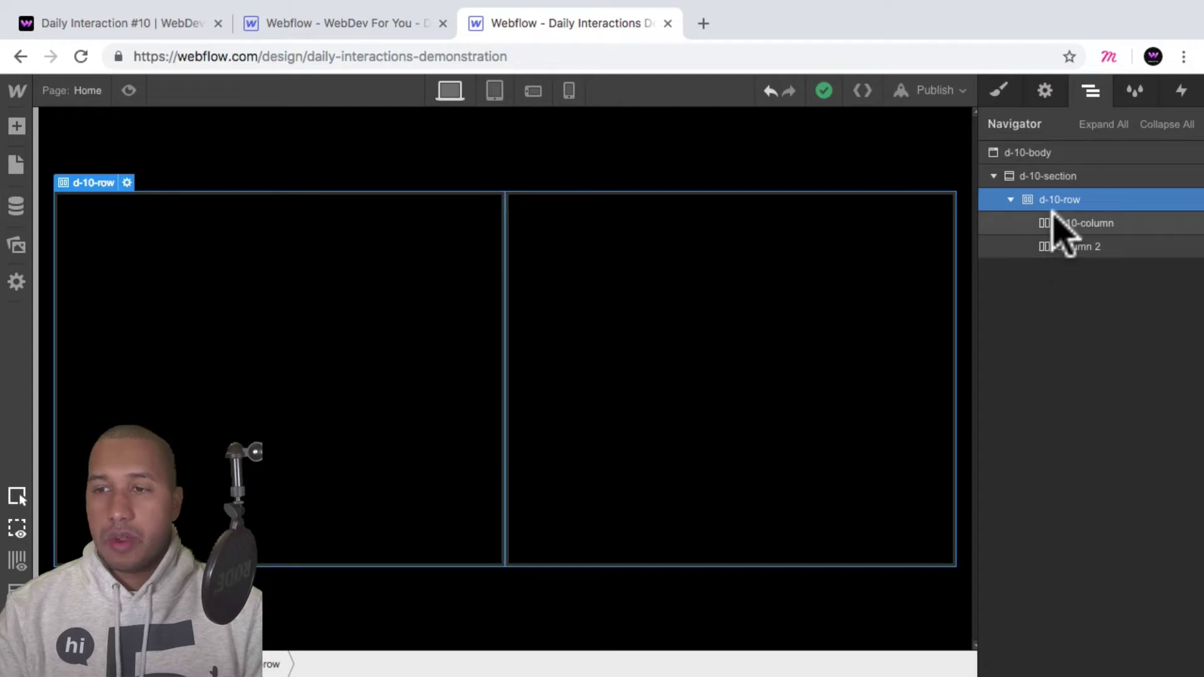
Step: Give the row's second column a new class named d-10-column-2
left_click(1059, 224)
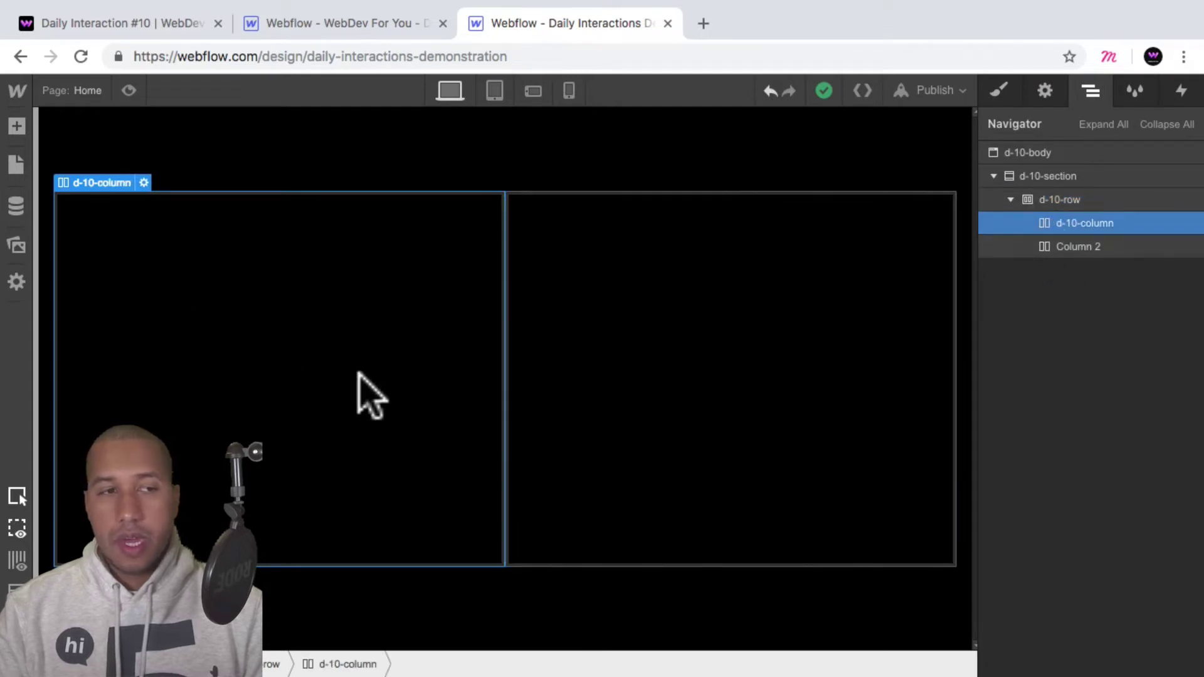
left_click(681, 348)
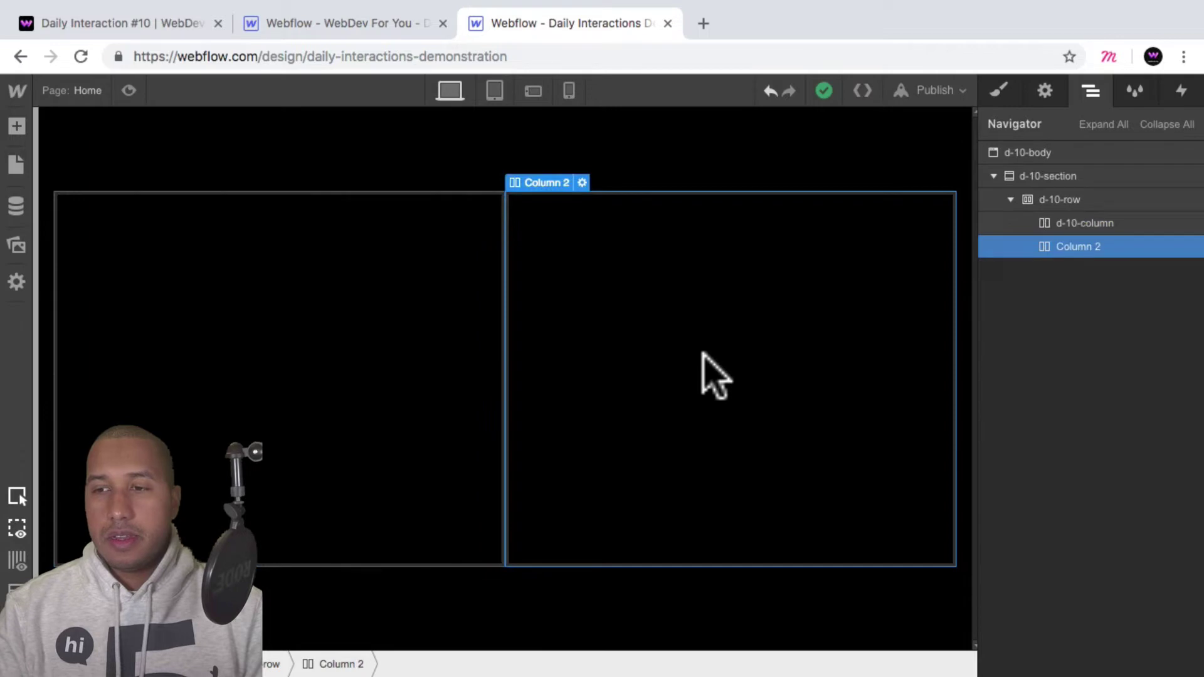
left_click(998, 91)
left_click(1048, 175)
type("d-")
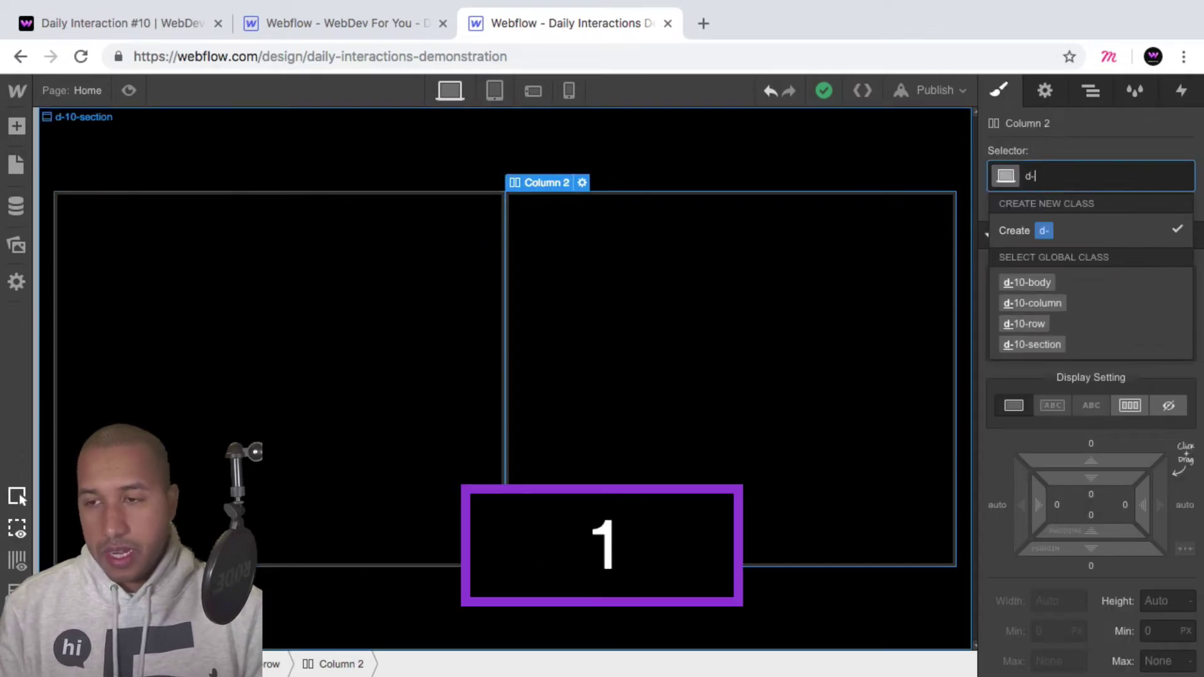
type("10-")
key("BackSpace")
type("0-c")
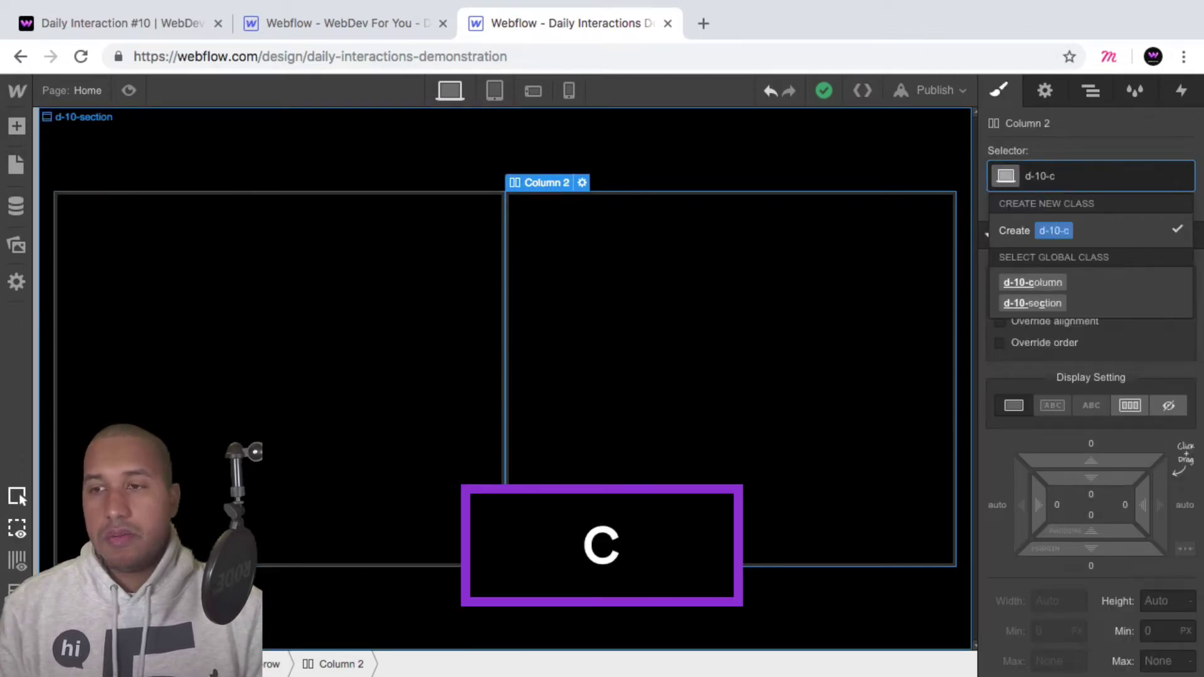
type("olumn-2")
key("Return")
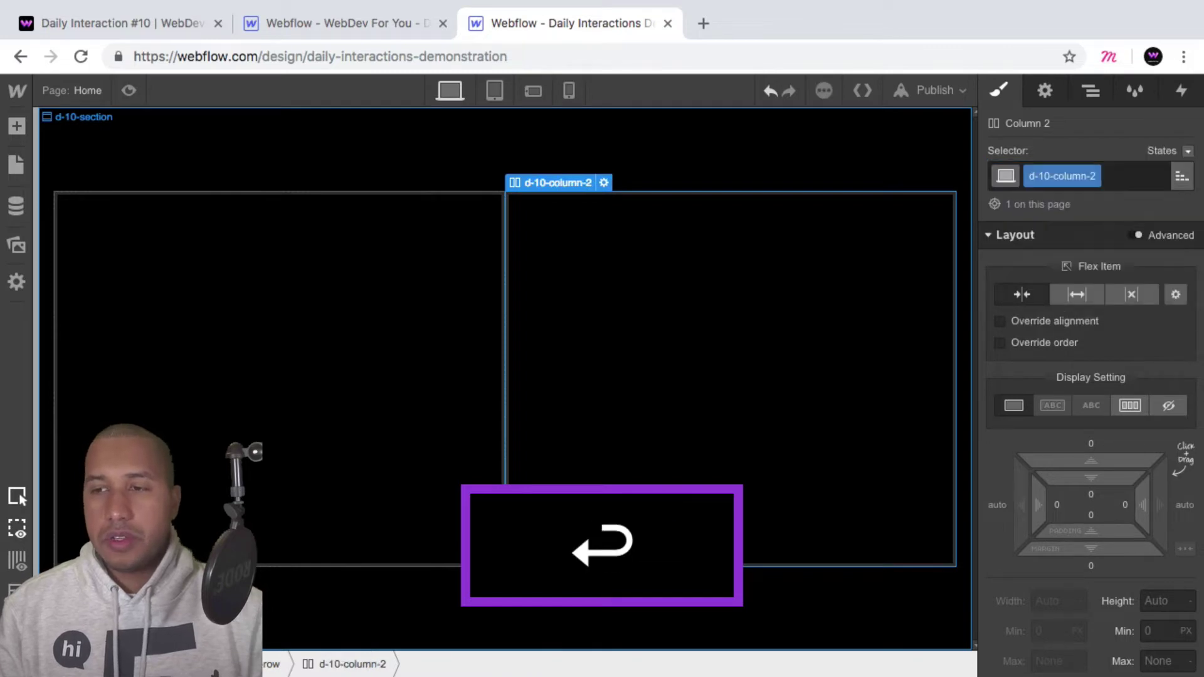
Step: Rename the first column's class to d-10-column-1
left_click(1091, 91)
left_click(1095, 223)
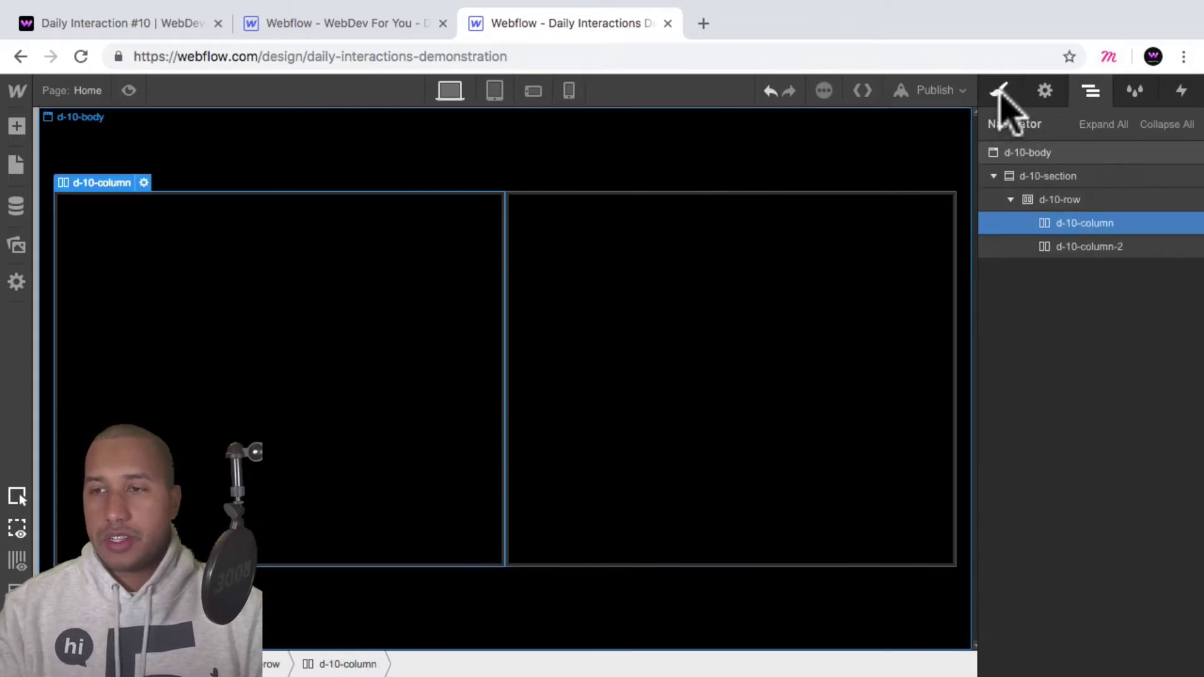
left_click(999, 91)
left_click(1104, 177)
double_click(1080, 175)
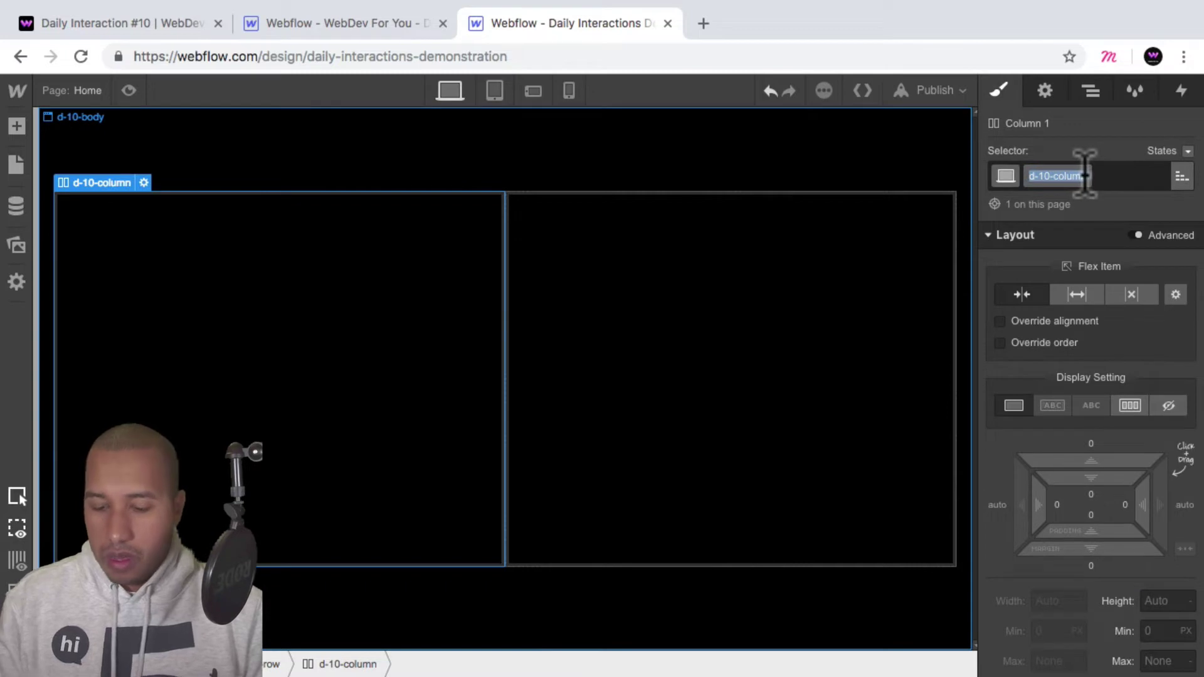
type("-1")
key("Return")
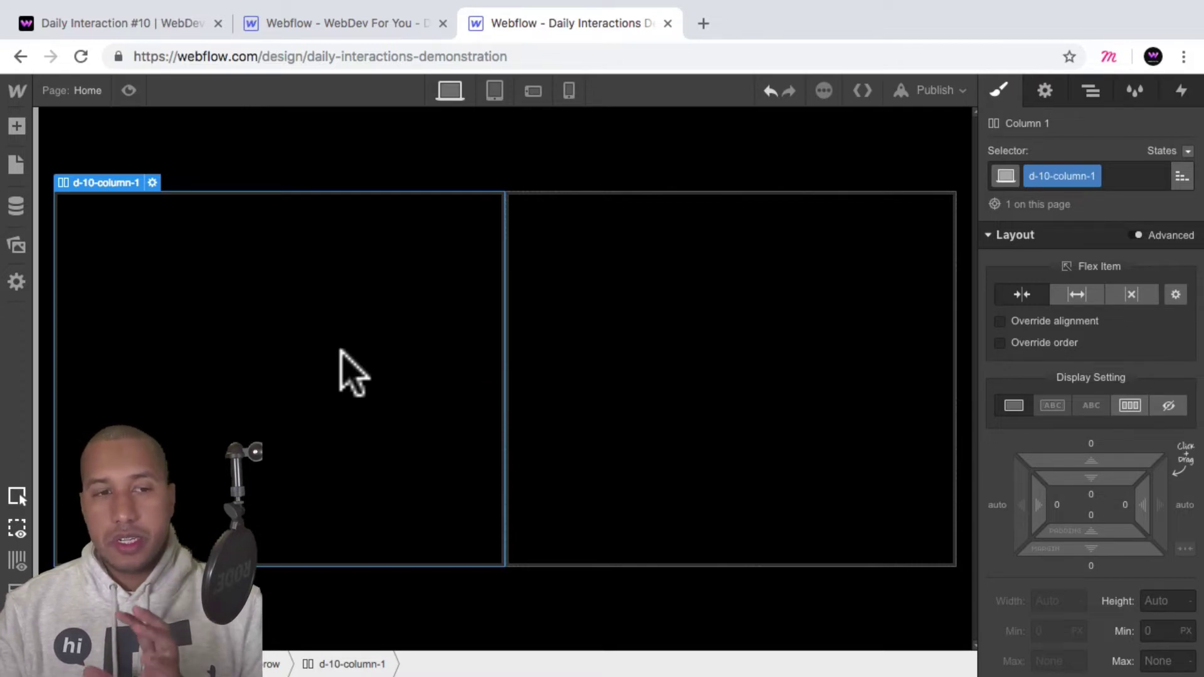
Step: Add a Div Block inside d-10-column-1 and give it a new class named d-10-block
scroll(1167, 401, "down", 4)
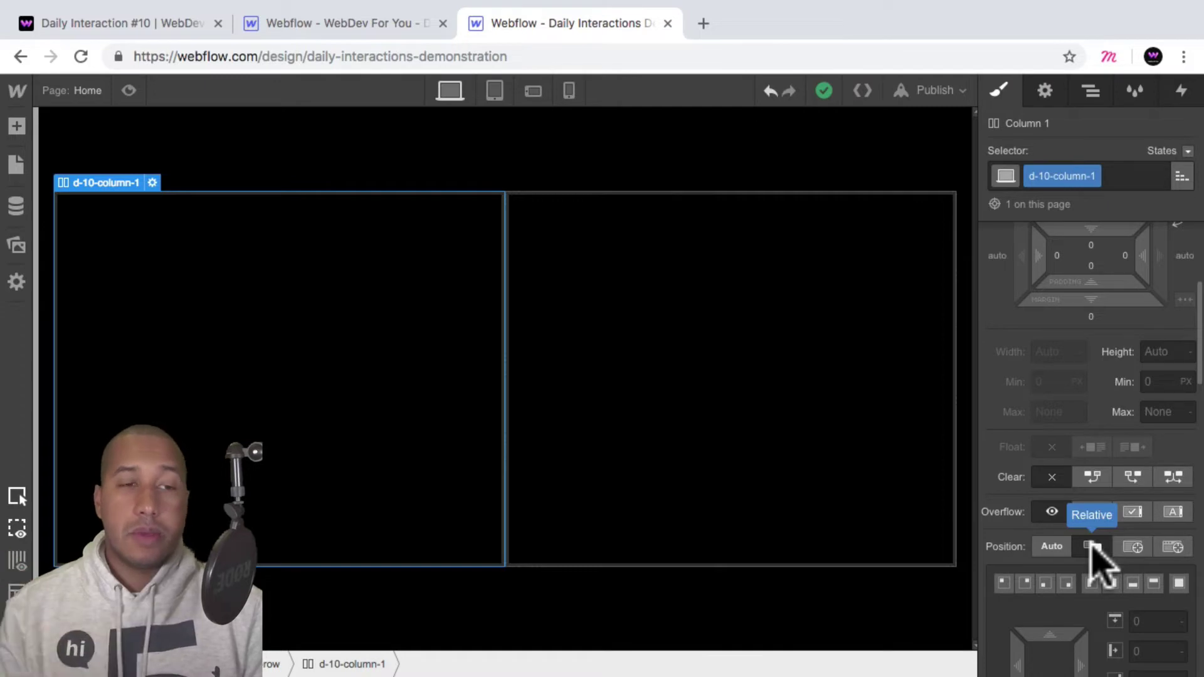
left_click(17, 126)
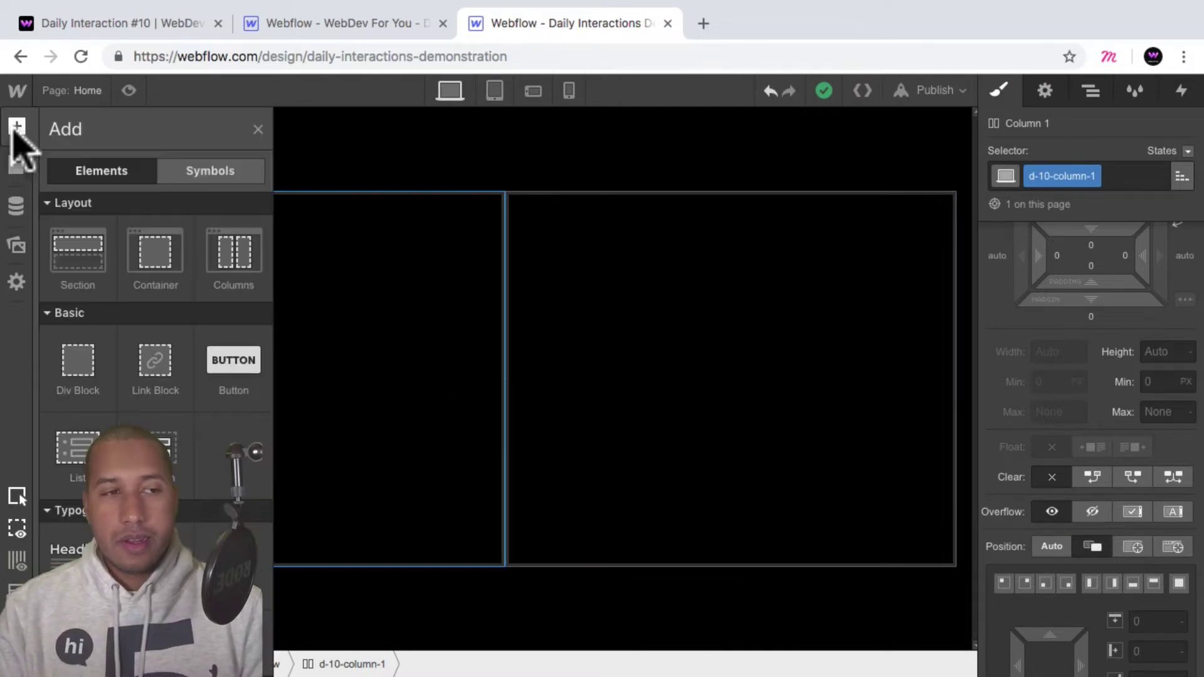
left_click(77, 364)
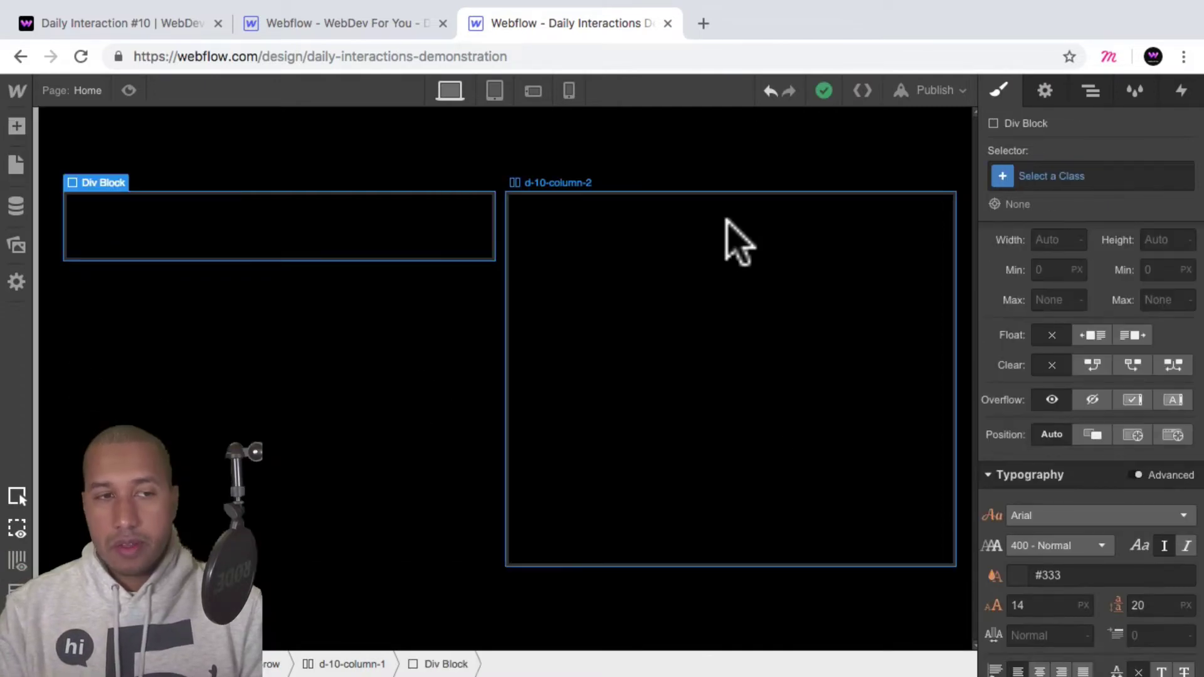
left_click(1084, 176)
type("d-1")
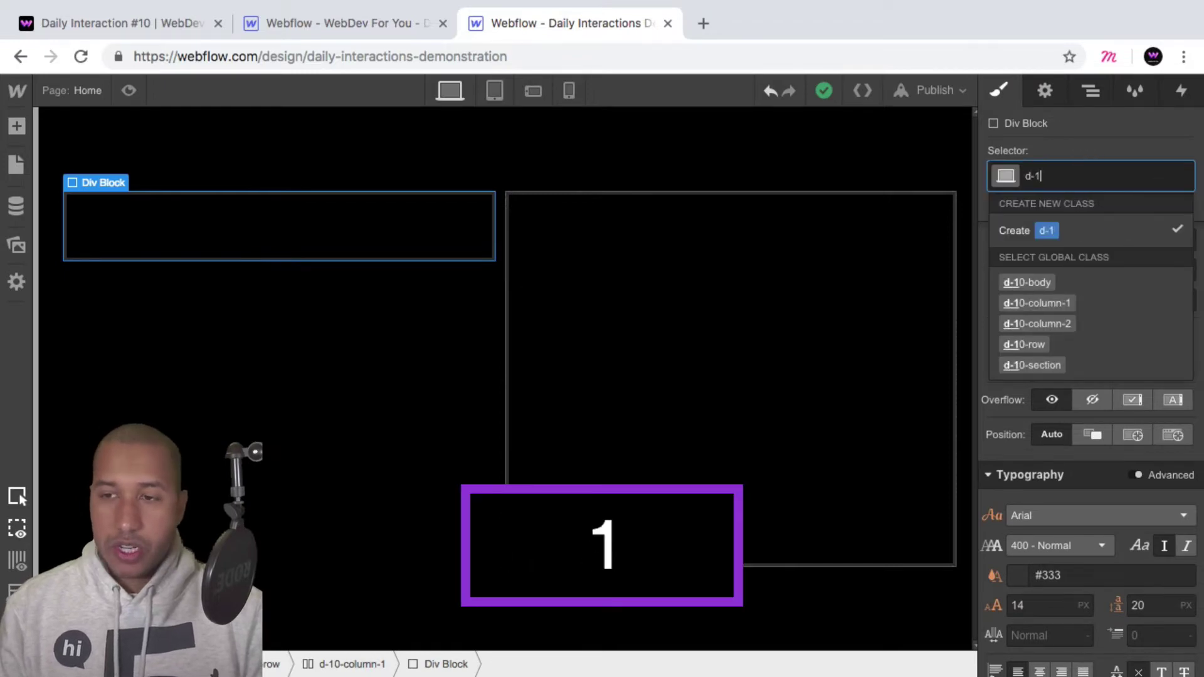
type("0-block")
key("Return")
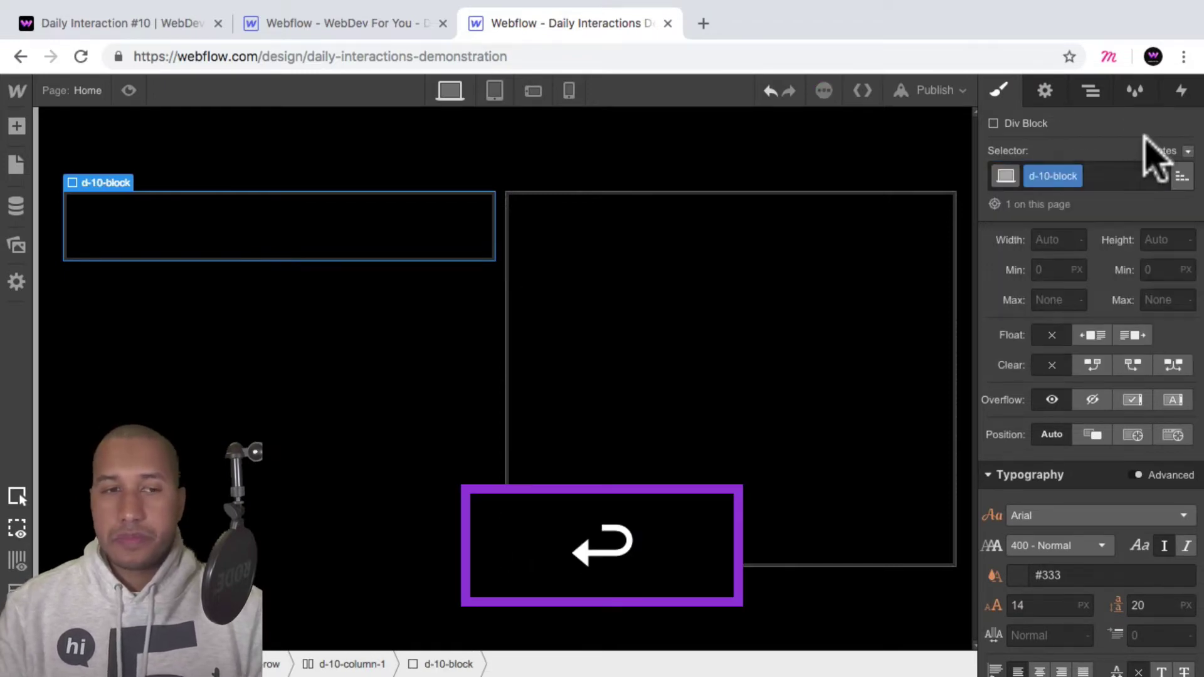
Step: Position d-10-block absolutely with 0 px offsets on all four sides so it fills the column
left_click(1132, 435)
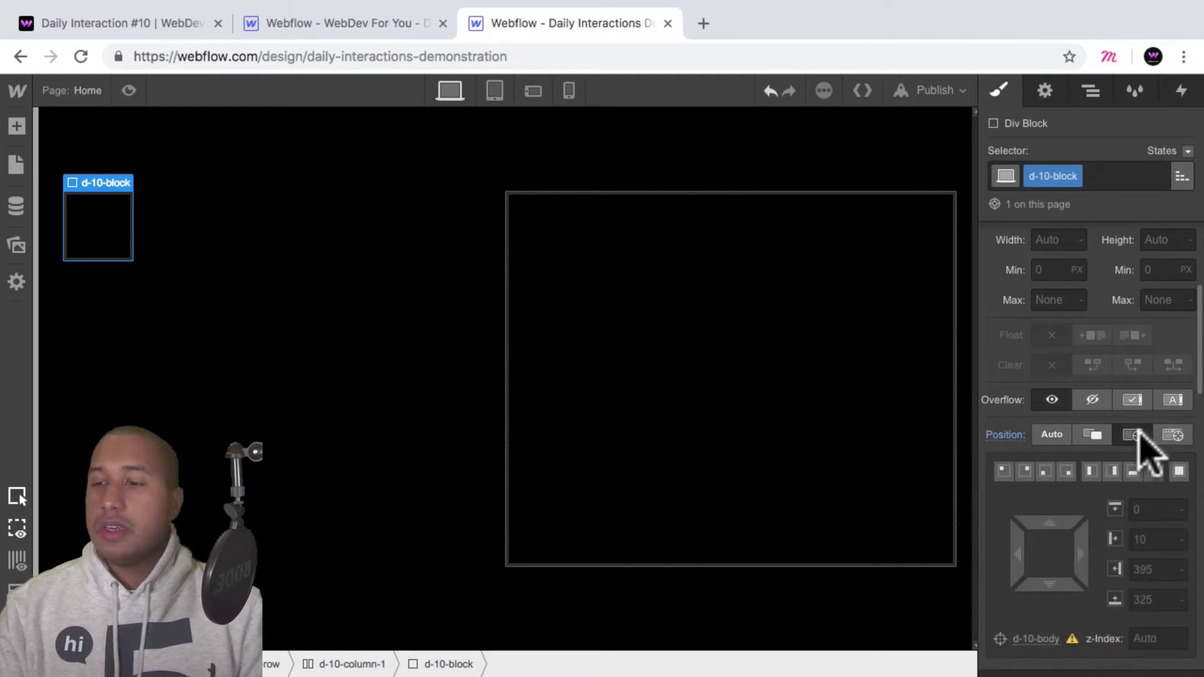
scroll(1150, 444, "down", 1)
left_click(1178, 458)
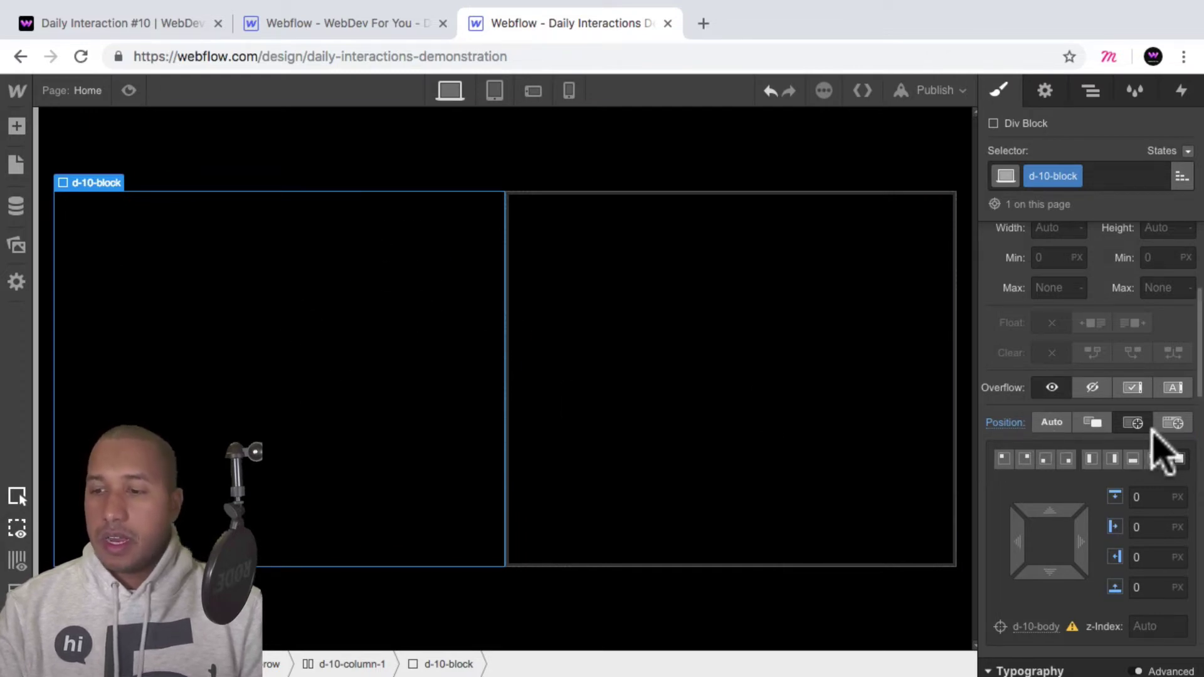
Step: Add a background image to d-10-block using the uploaded purple and pink headphones picture
scroll(1152, 428, "down", 7)
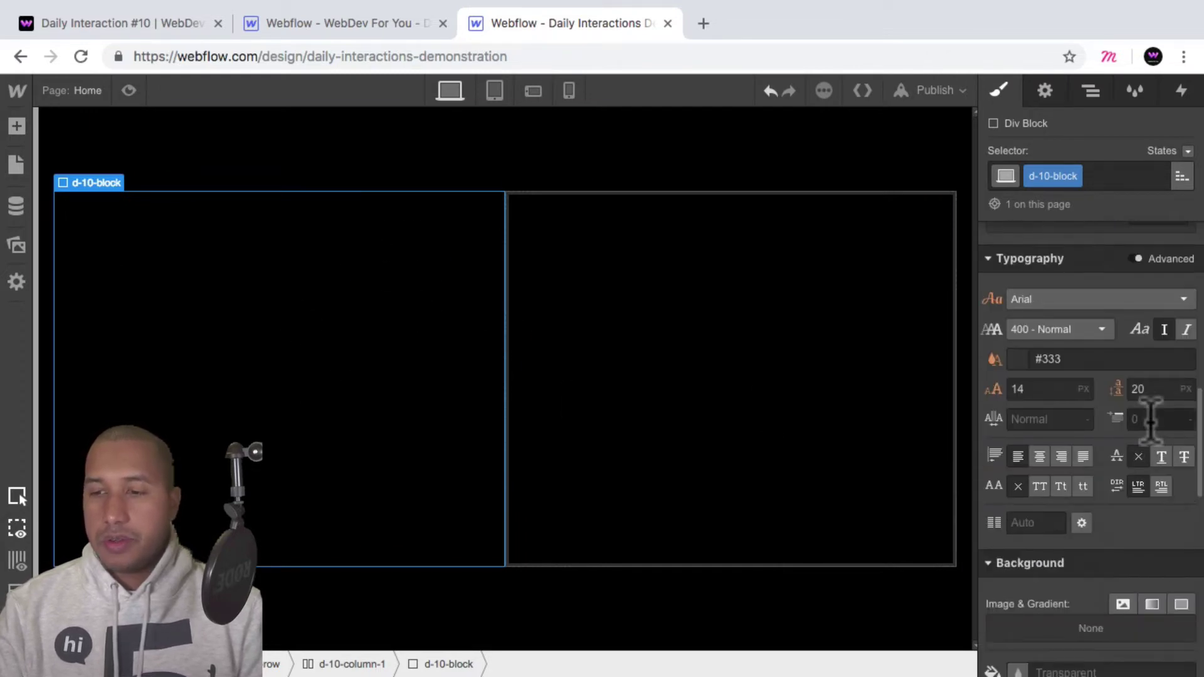
scroll(1154, 423, "down", 3)
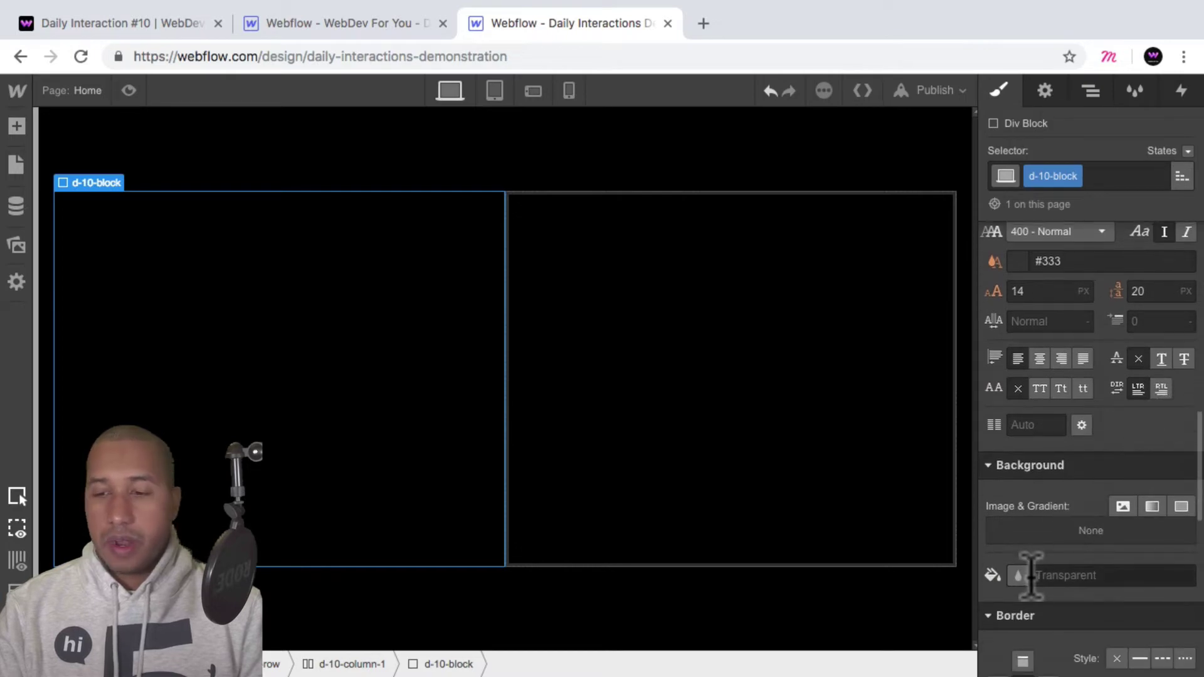
left_click(1122, 507)
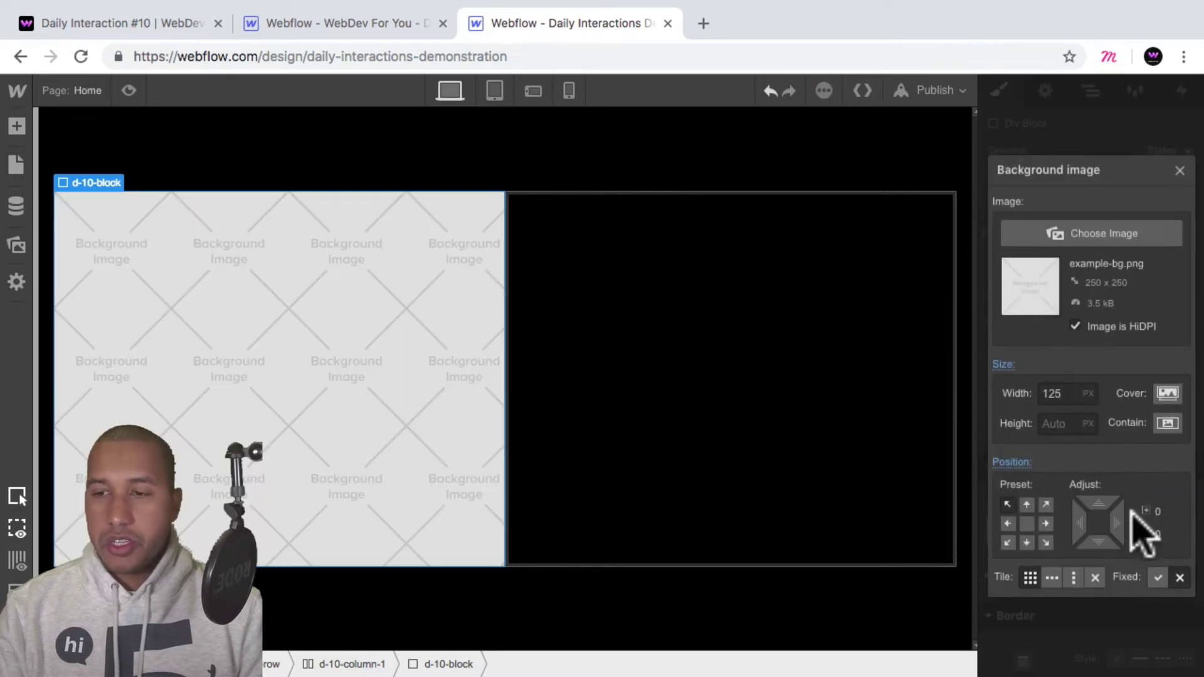
left_click(1117, 238)
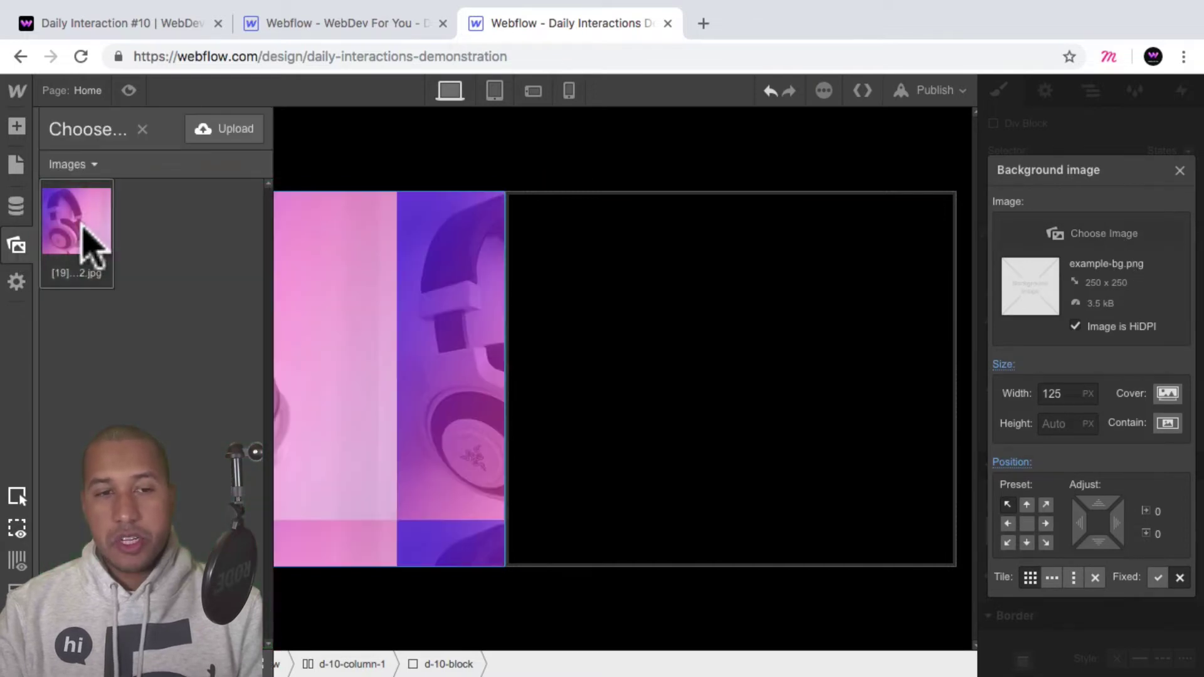
left_click(83, 227)
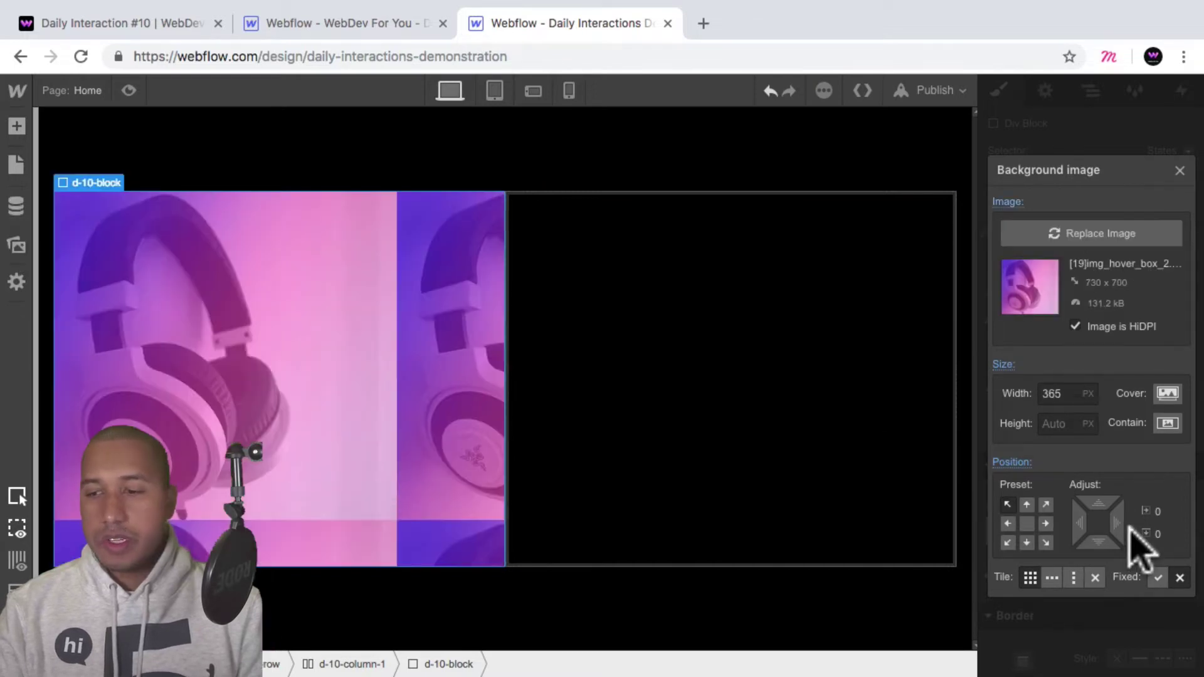
Step: Set the headphones background to Cover size, centered at 50% by 50%, without tiling
left_click(1165, 395)
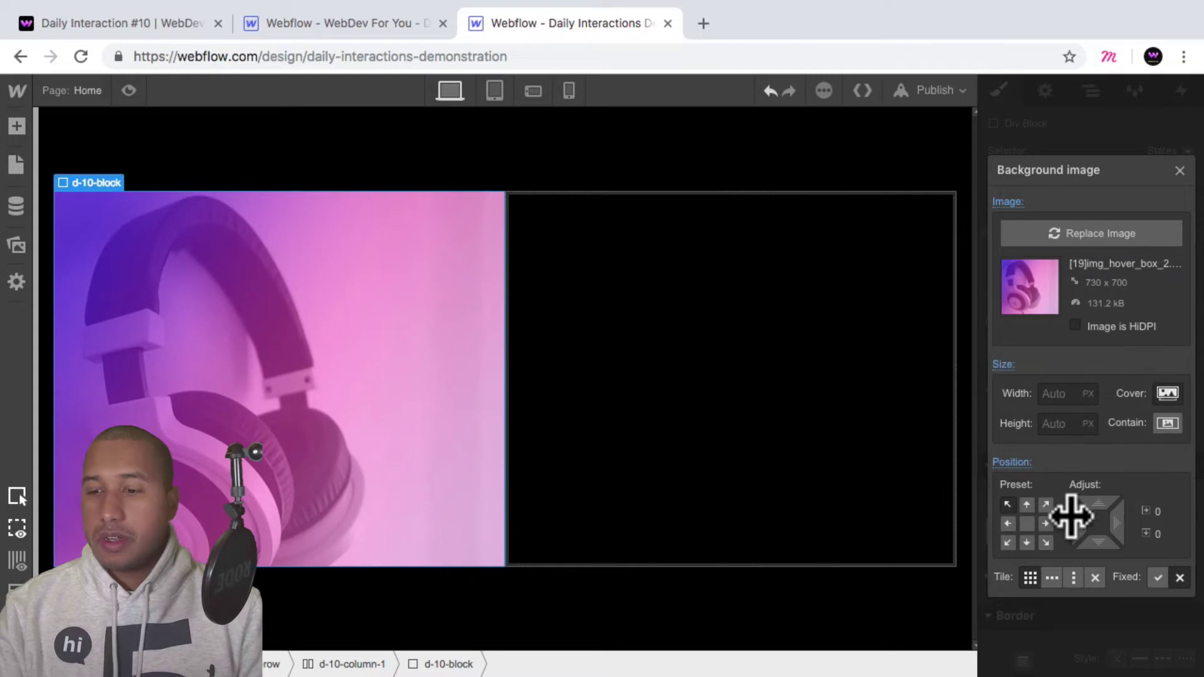
left_click(1027, 524)
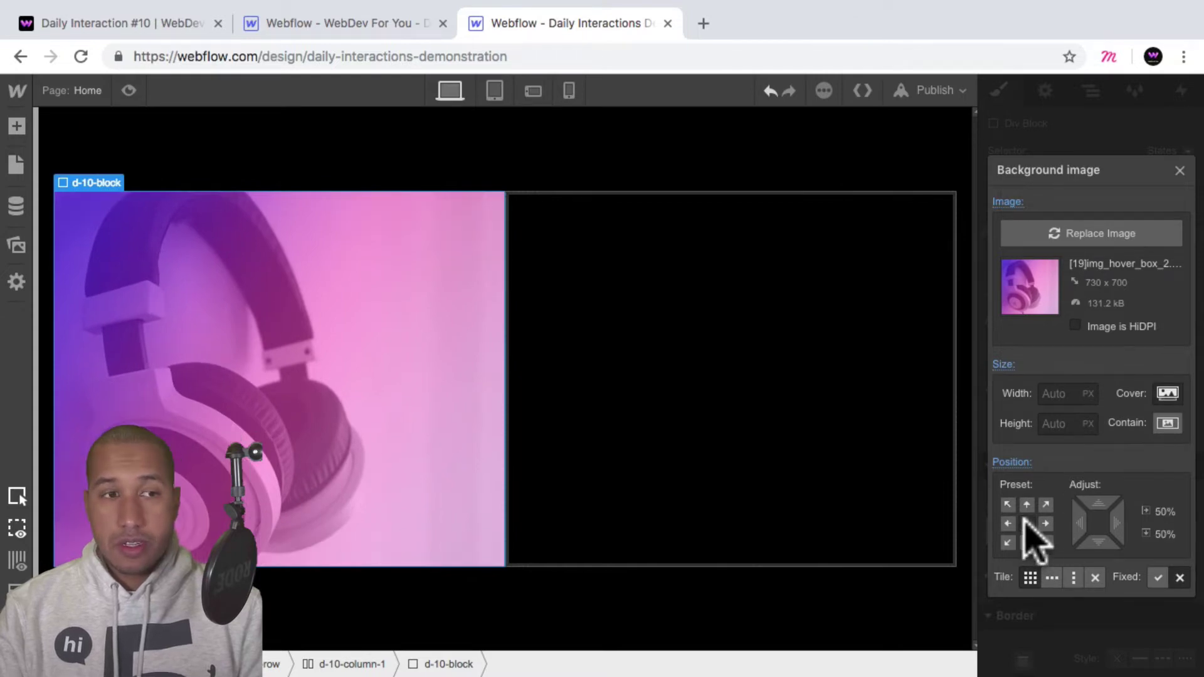
left_click(1095, 577)
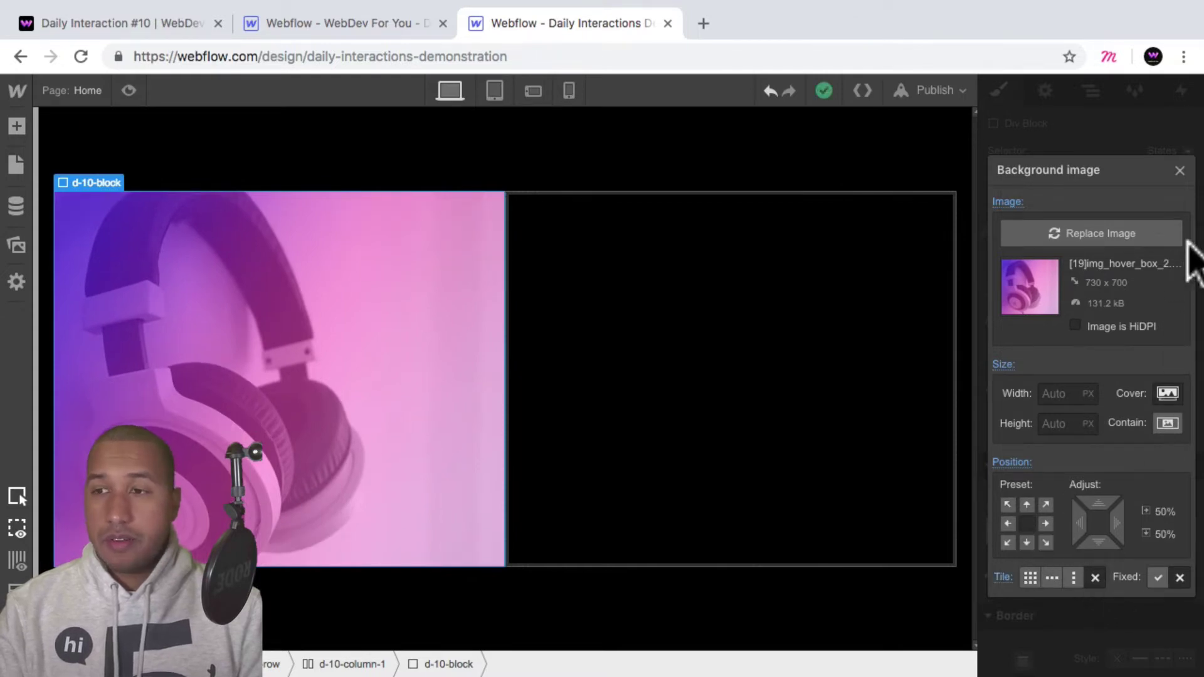
left_click(1179, 173)
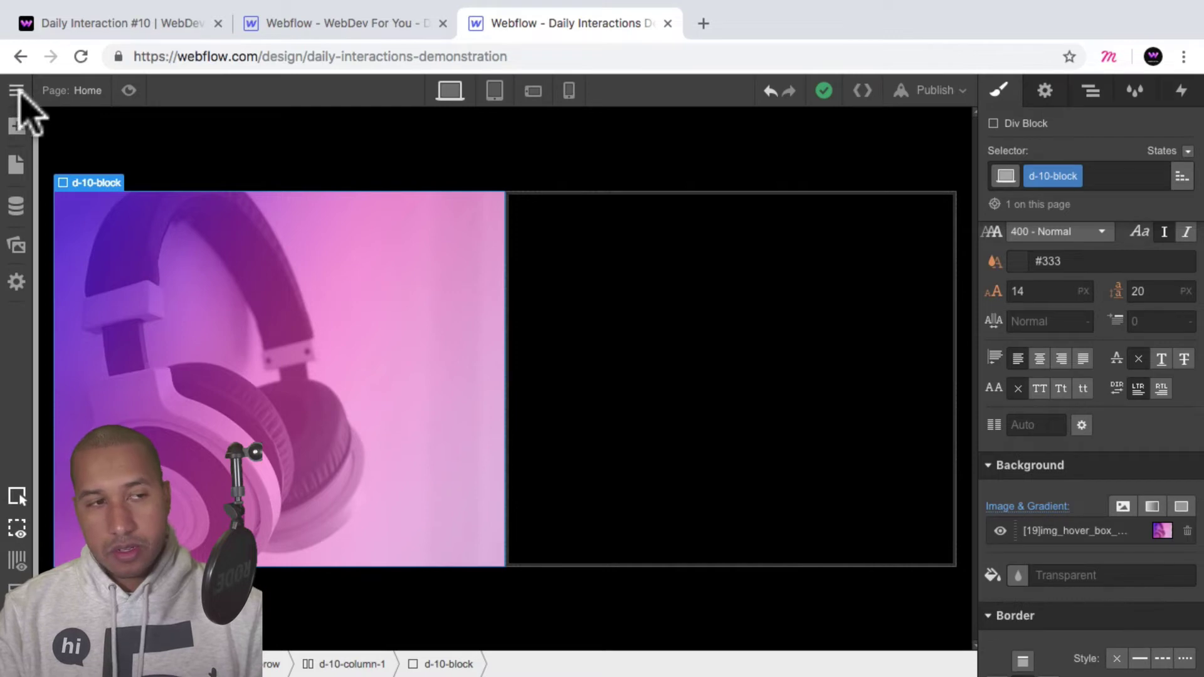
Step: Add a Div Block inside d-10-column-1, below the headphones image block
left_click(16, 126)
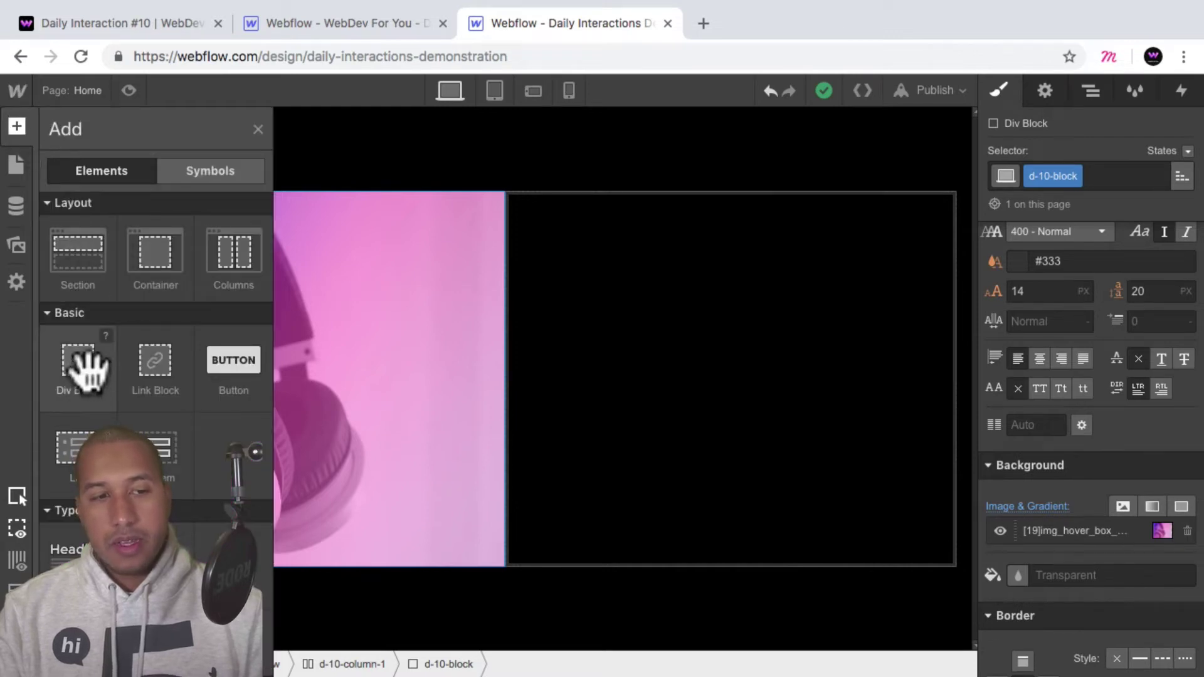
left_click(1091, 91)
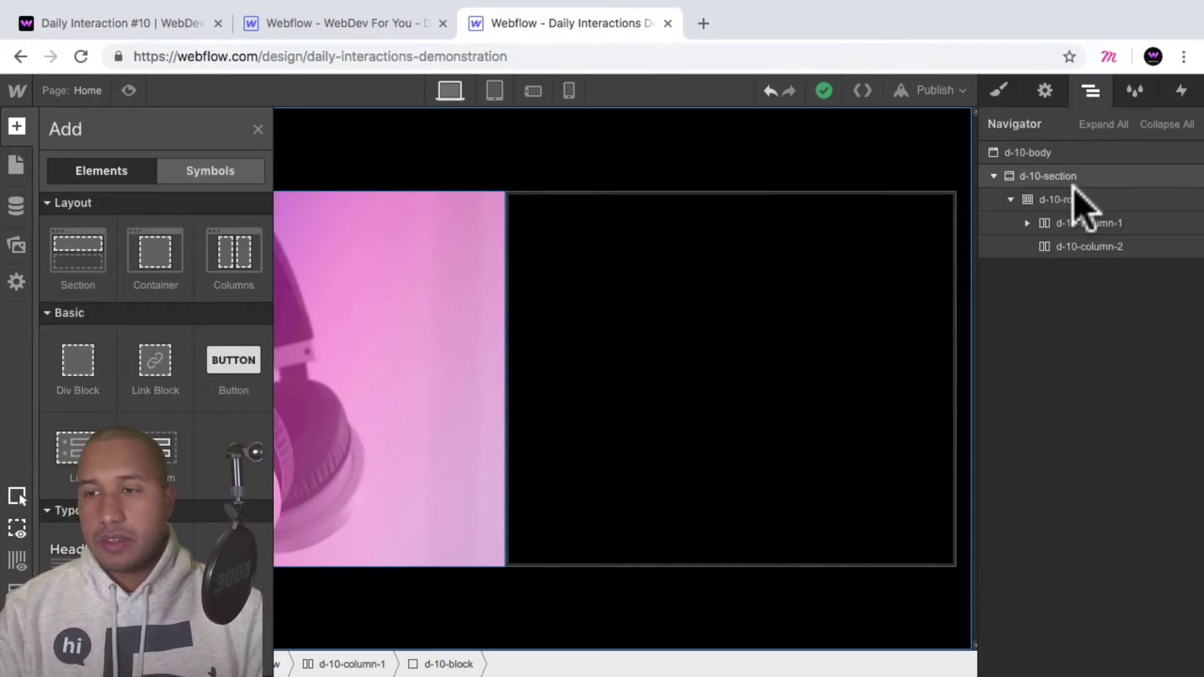
left_click(1072, 224)
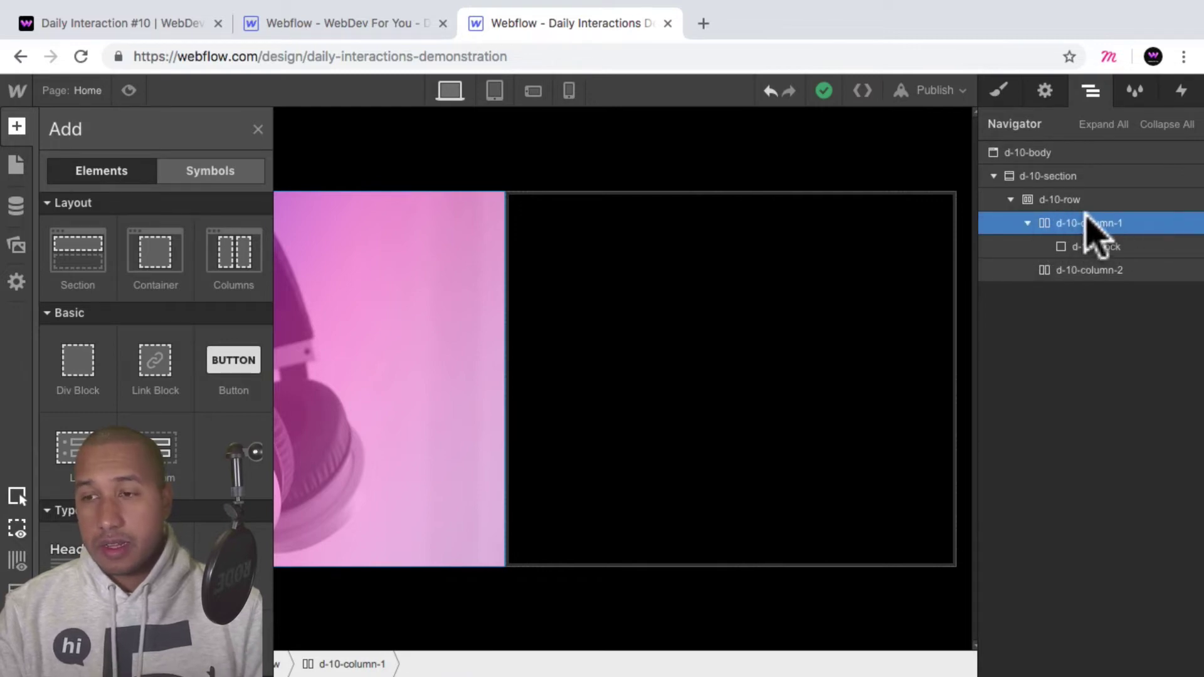
left_click(81, 366)
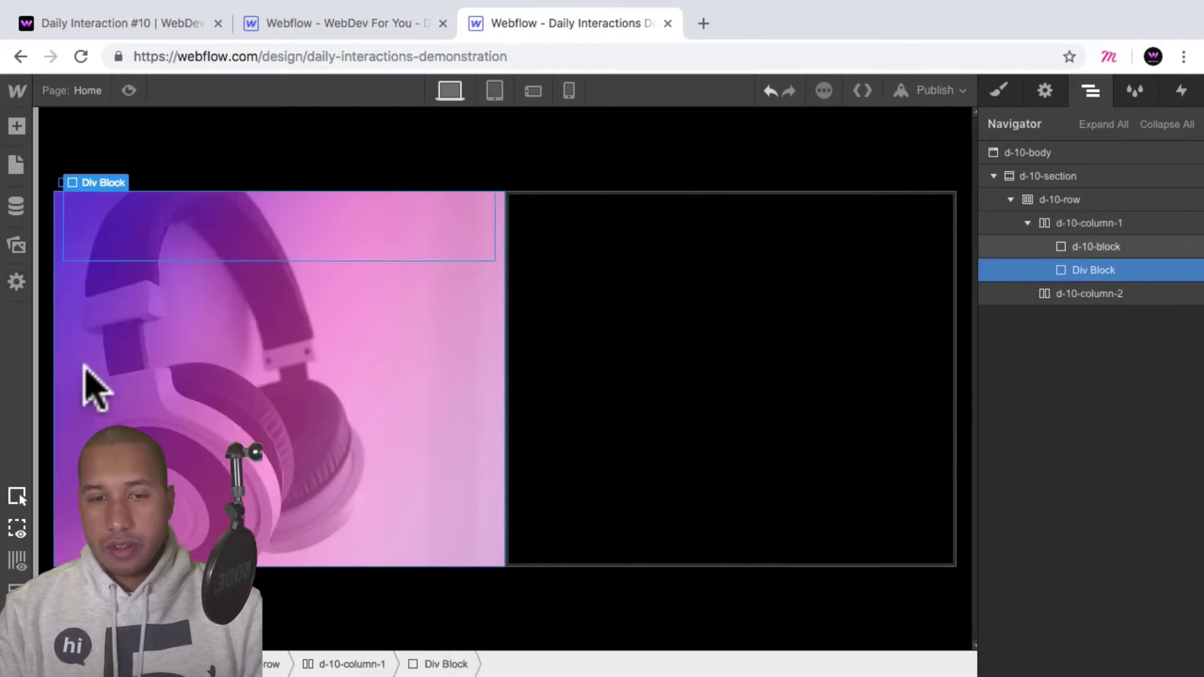
Step: Give the new Div Block a new class named d-10-blue-block
left_click(999, 93)
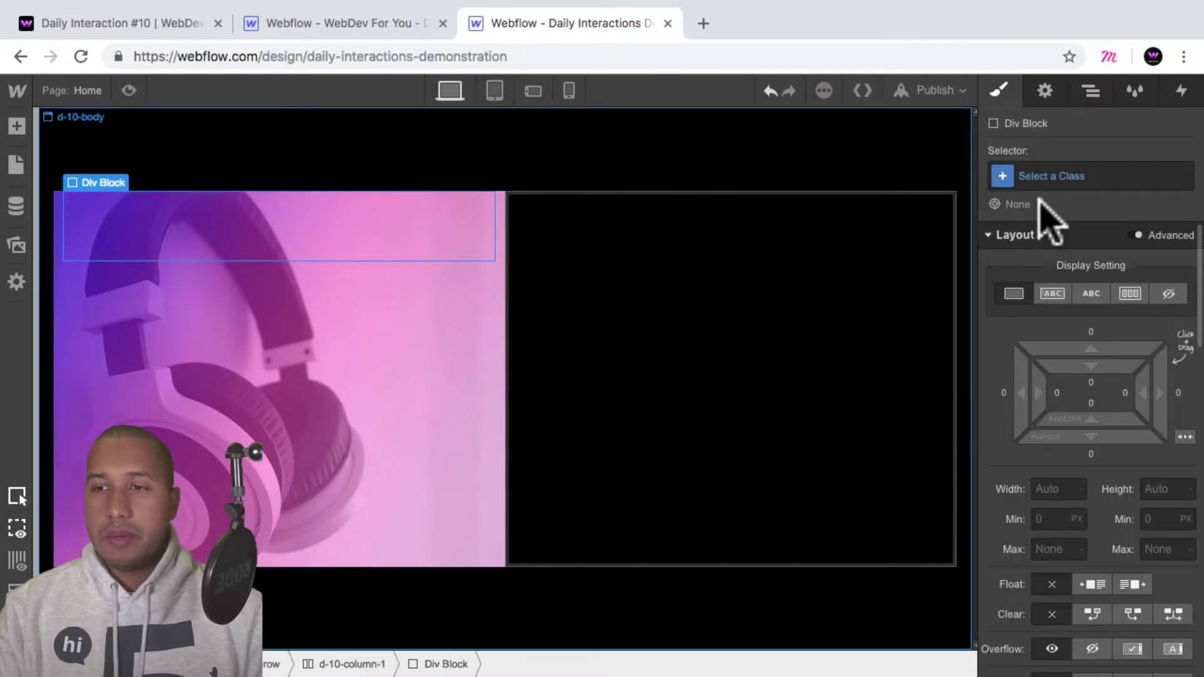
left_click(1042, 176)
type("d-10-")
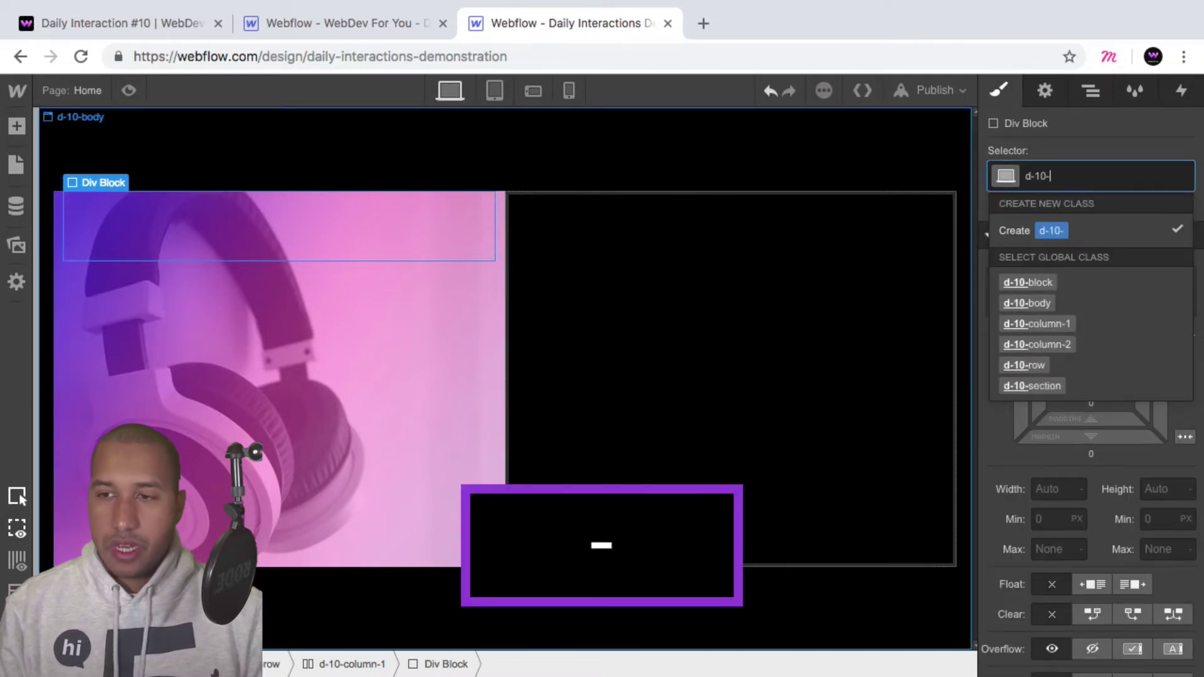
type("bl")
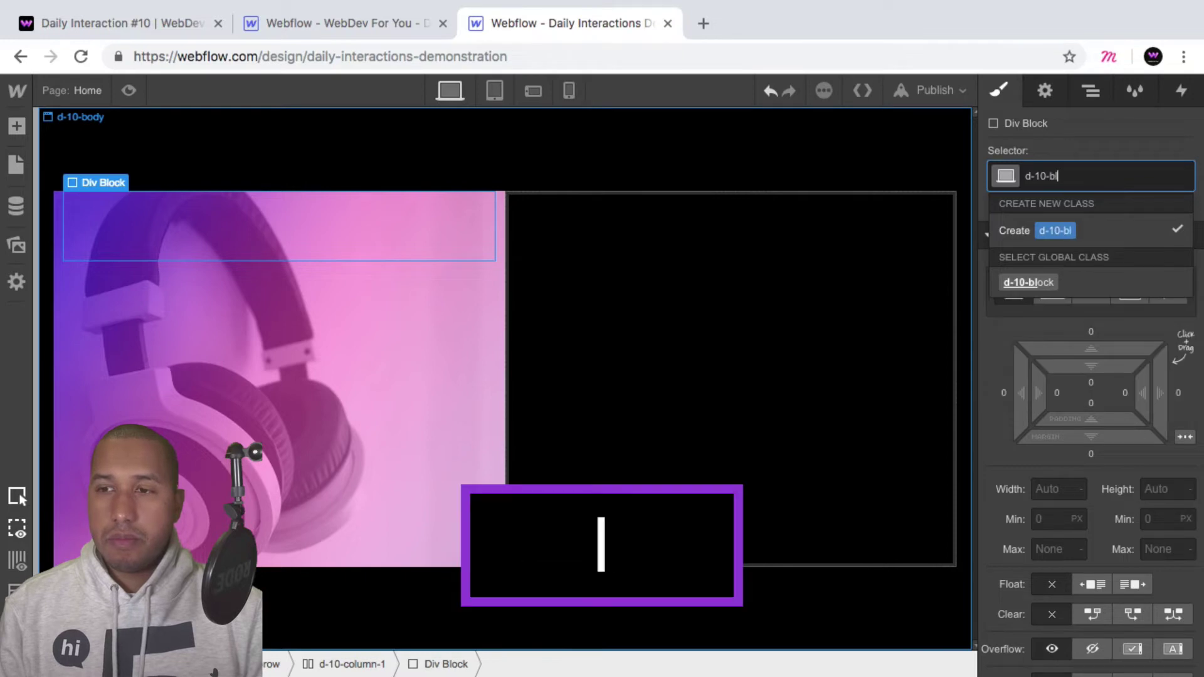
key("BackSpace")
type("lue-block")
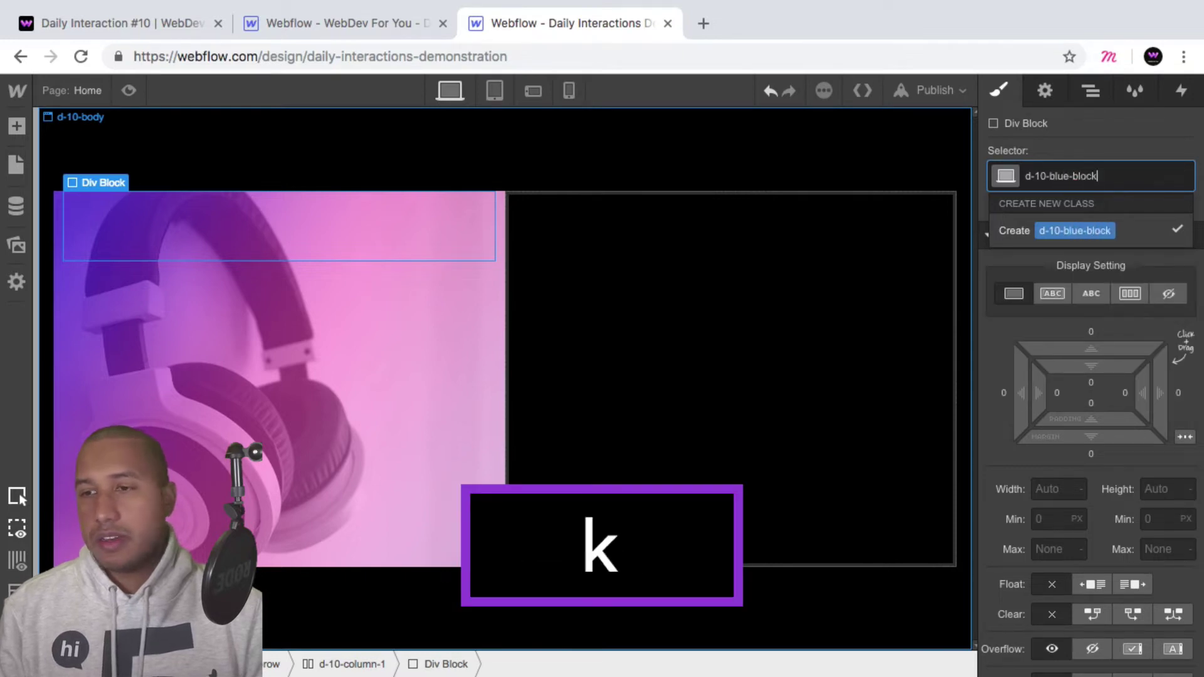
key("Return")
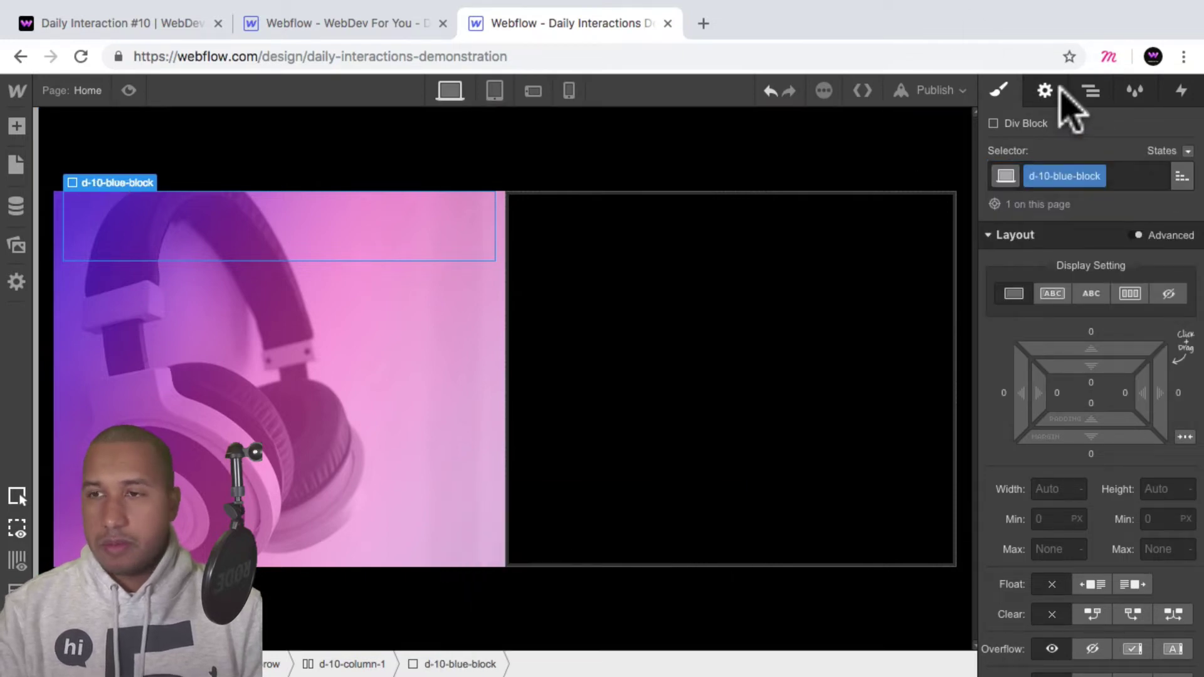
Step: Position d-10-blue-block absolutely with 0 px offsets on all four sides so it fills the column
scroll(1123, 351, "down", 5)
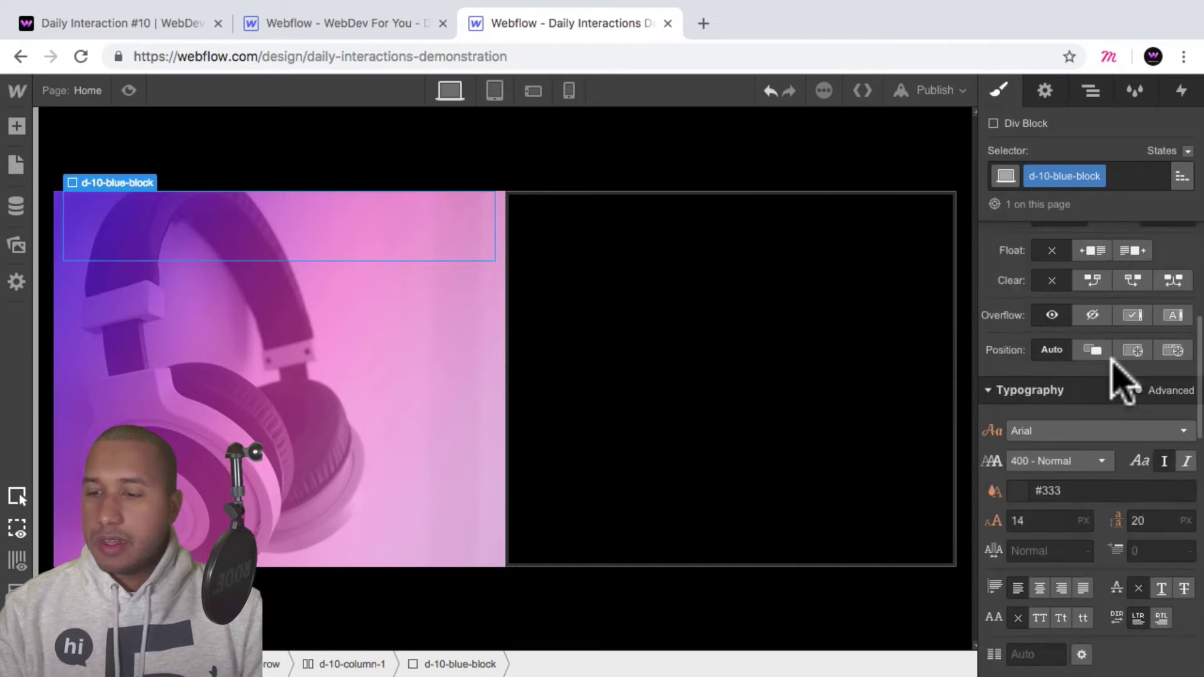
left_click(1134, 350)
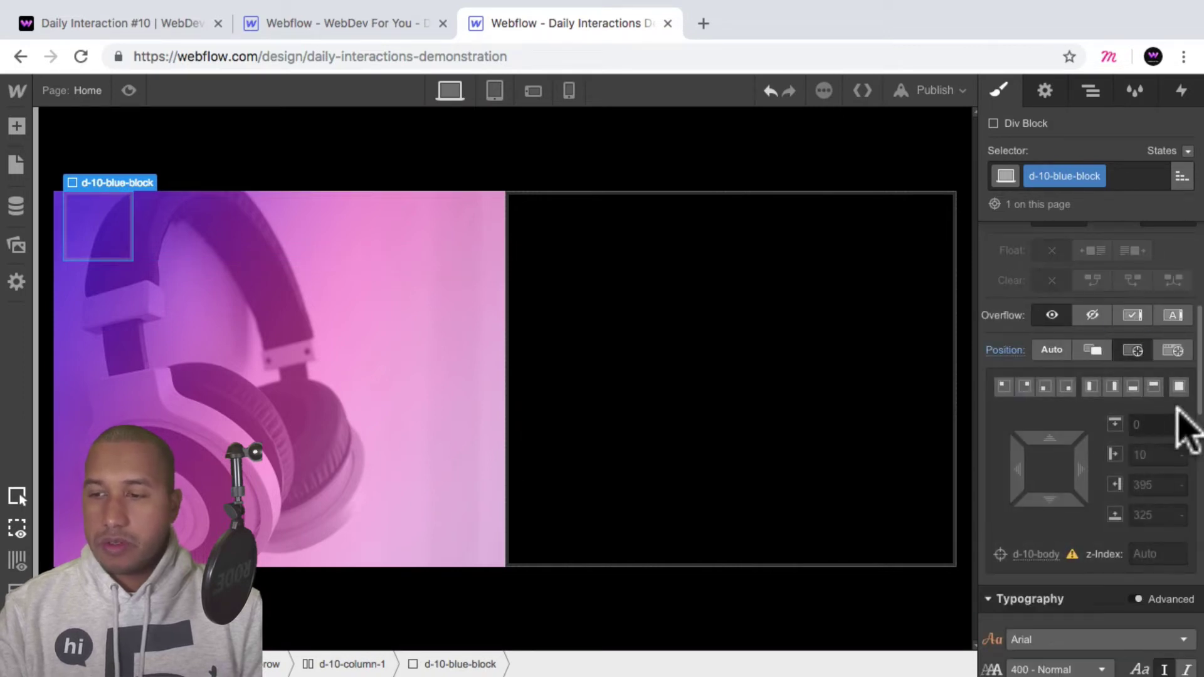
left_click(1179, 387)
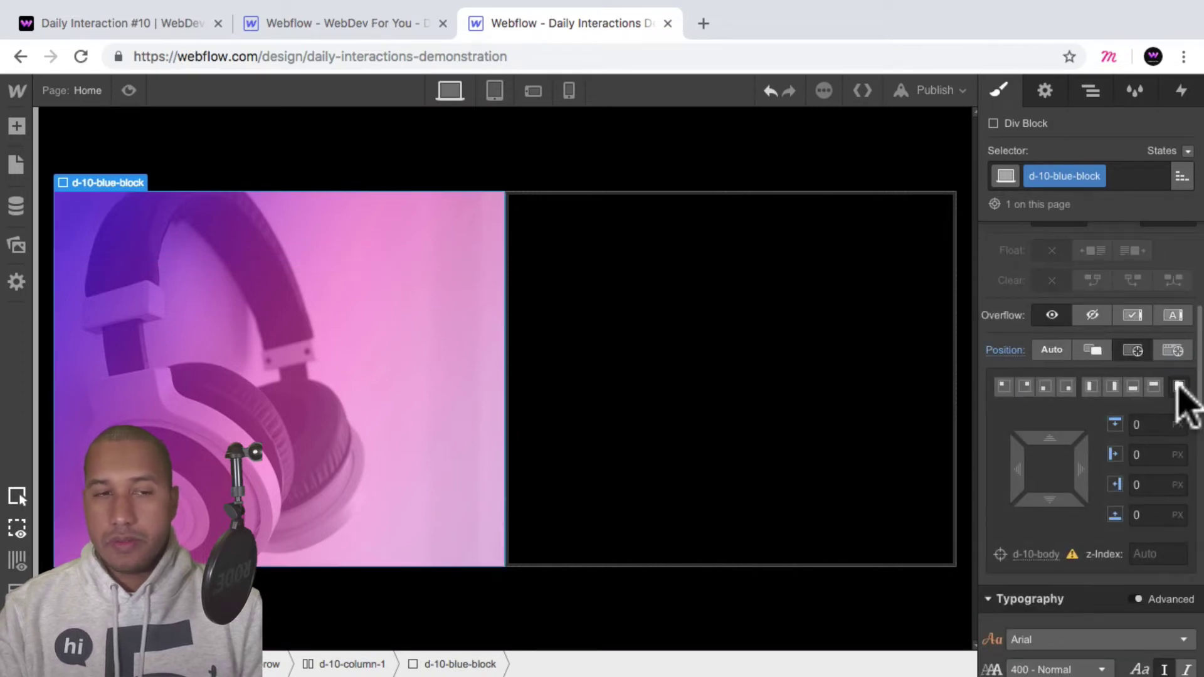
Step: Set the background color of d-10-blue-block to the saved blue swatch, #4d16dd
scroll(1161, 407, "down", 8)
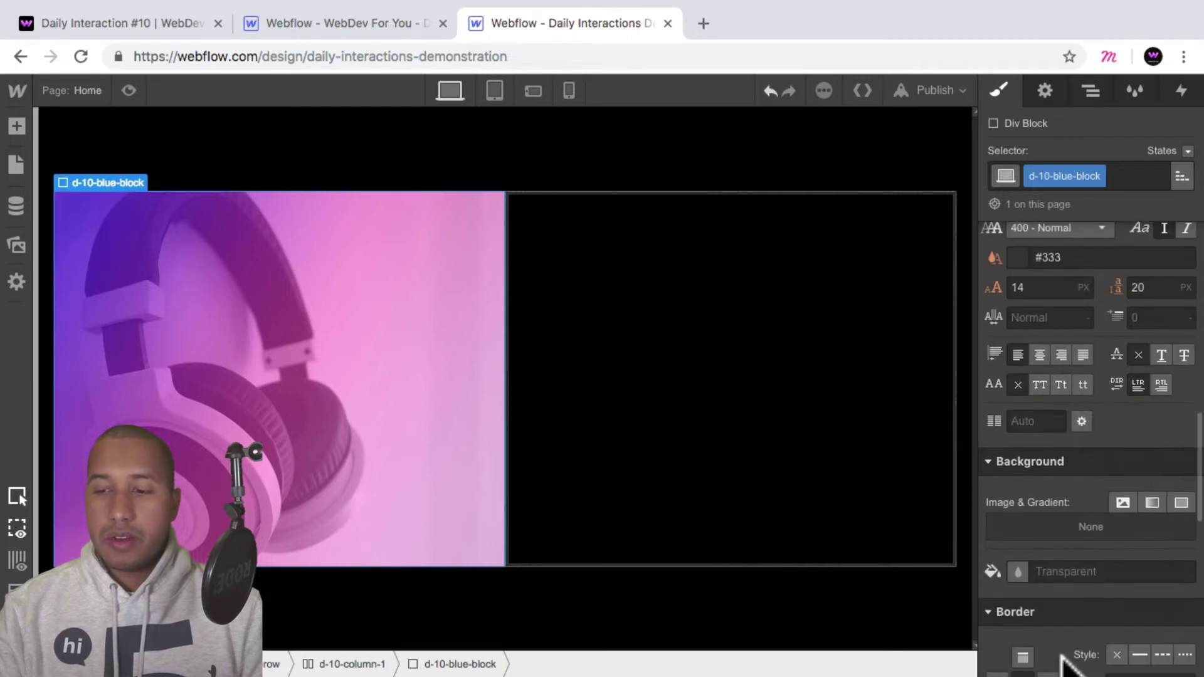
left_click(1019, 571)
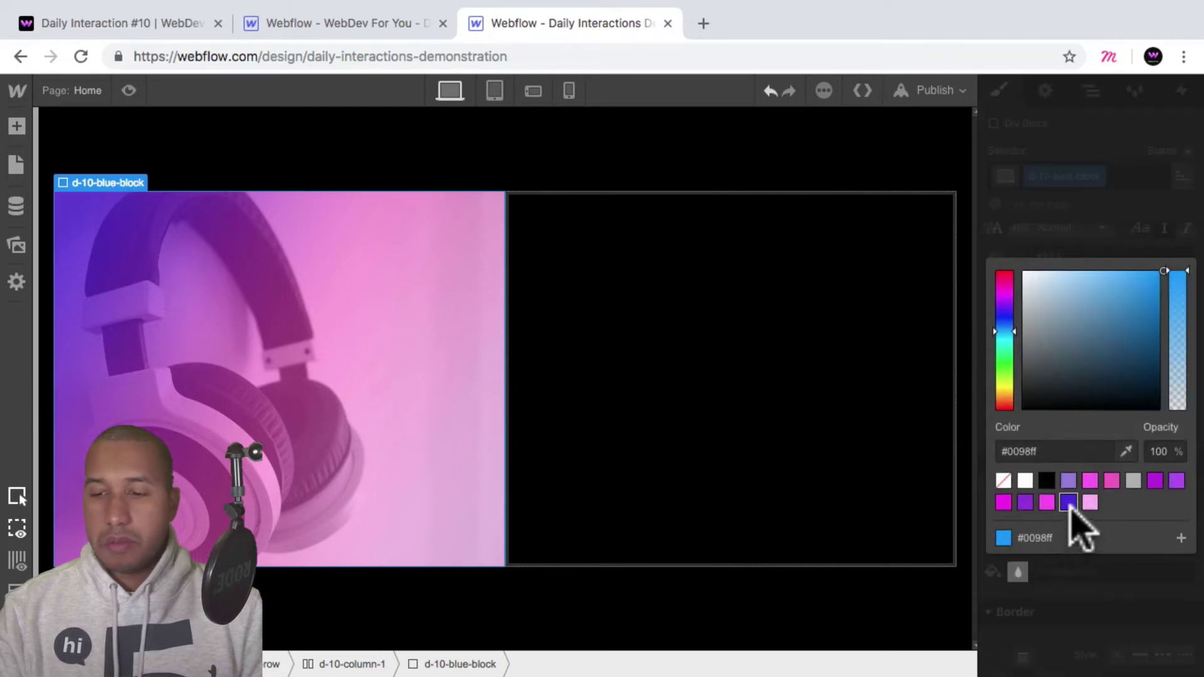
left_click(1068, 503)
left_click(1051, 590)
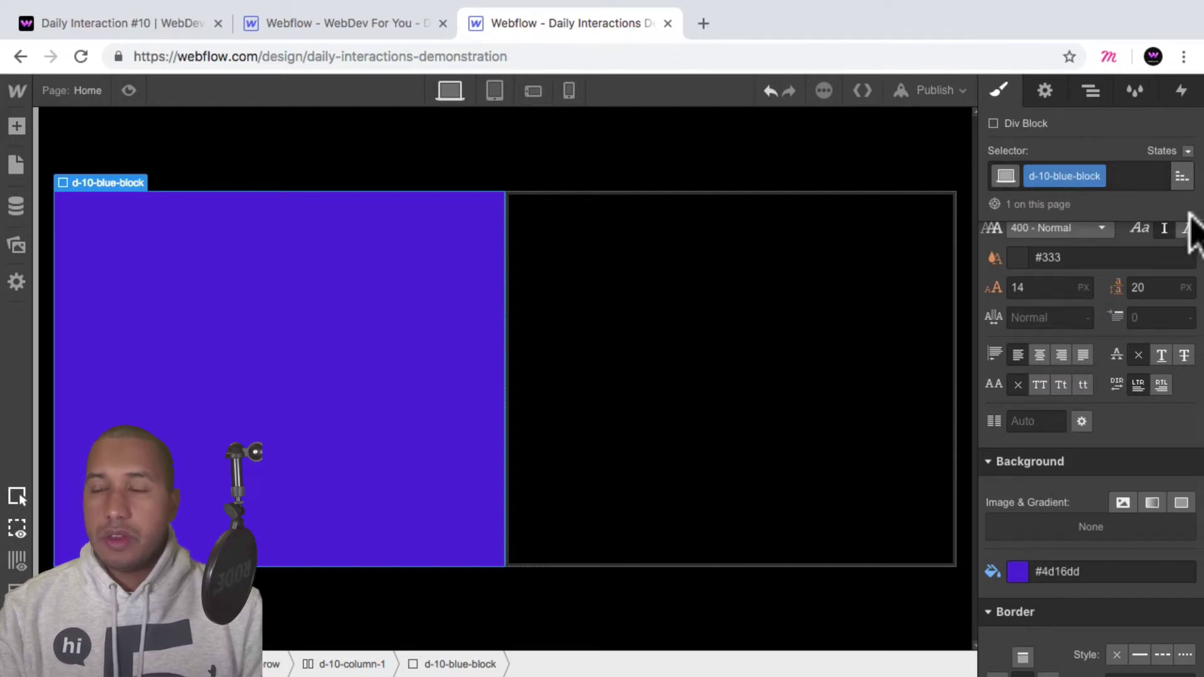
left_click(1064, 176)
left_click(1148, 402)
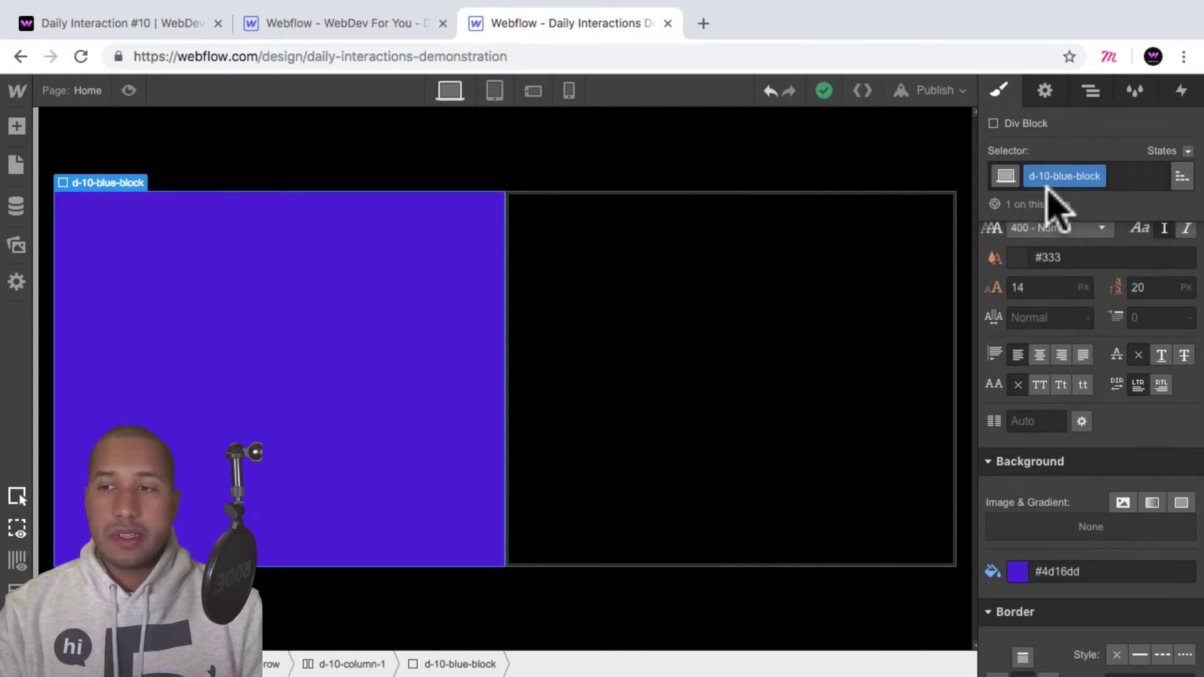
Step: Add another Div Block inside d-10-column-1, below d-10-blue-block
left_click(1090, 93)
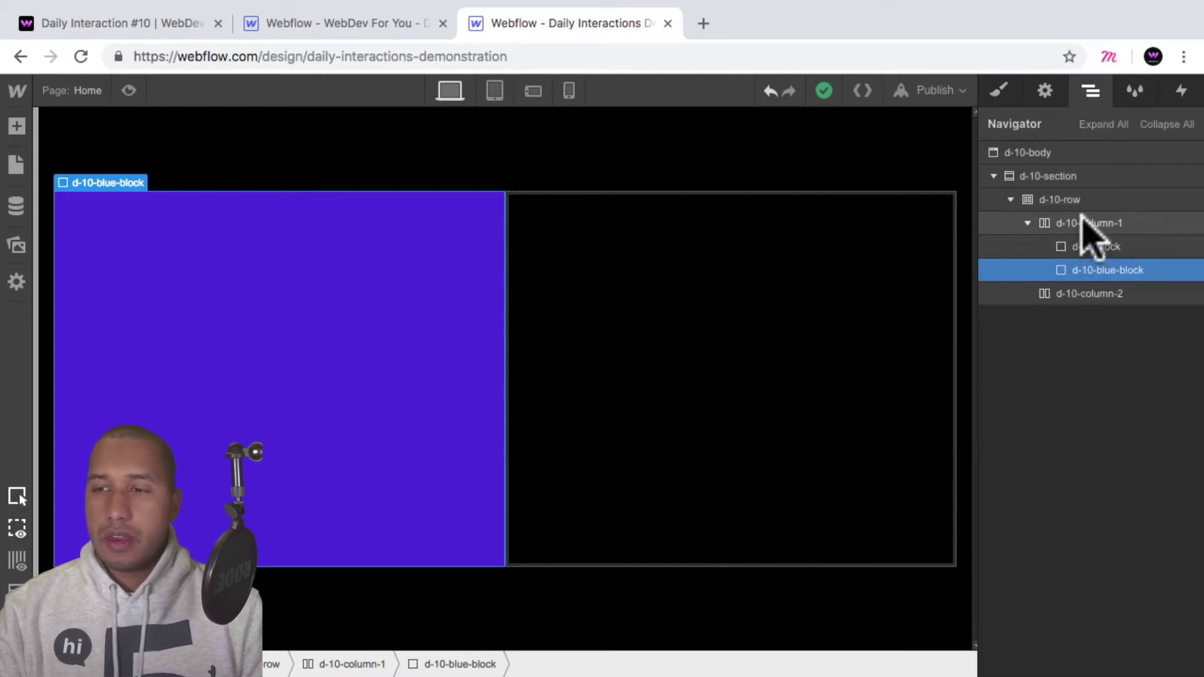
left_click(1088, 224)
left_click(17, 125)
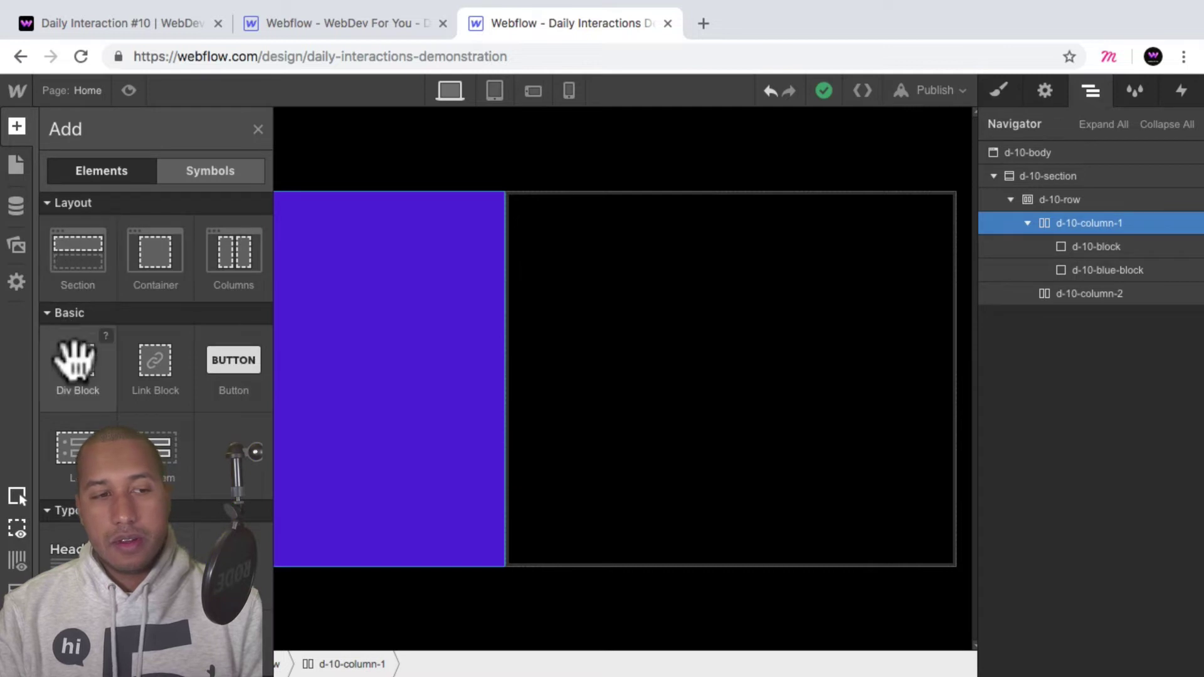
left_click_drag(76, 361, 126, 379)
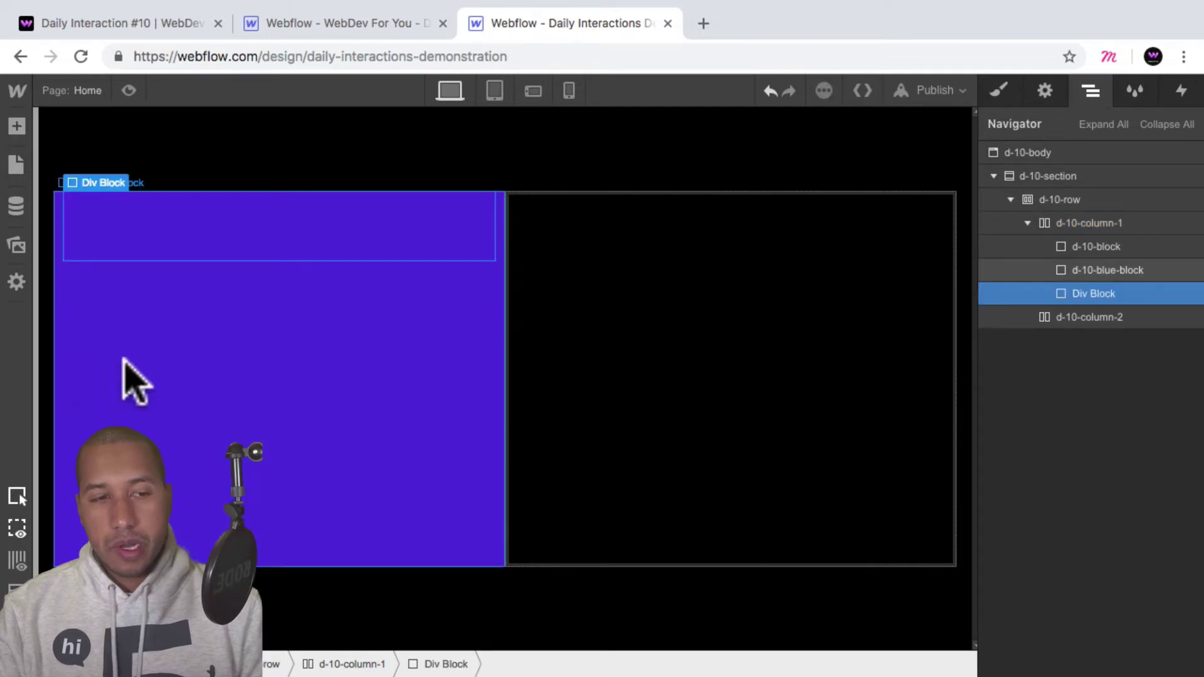
Step: Give the new Div Block a new class named d-10-magenta-block
left_click(999, 94)
left_click(1078, 172)
type("d-10")
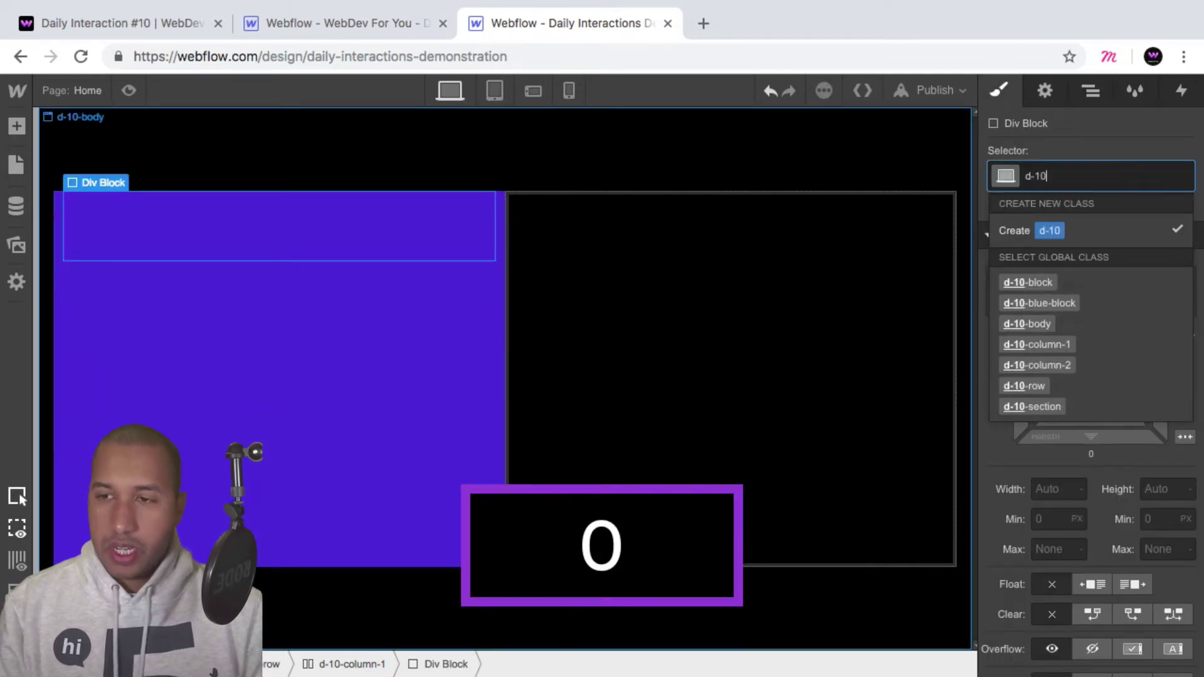
type("-pink")
key("BackSpace")
key("BackSpace")
key("BackSpace")
key("BackSpace")
type("m")
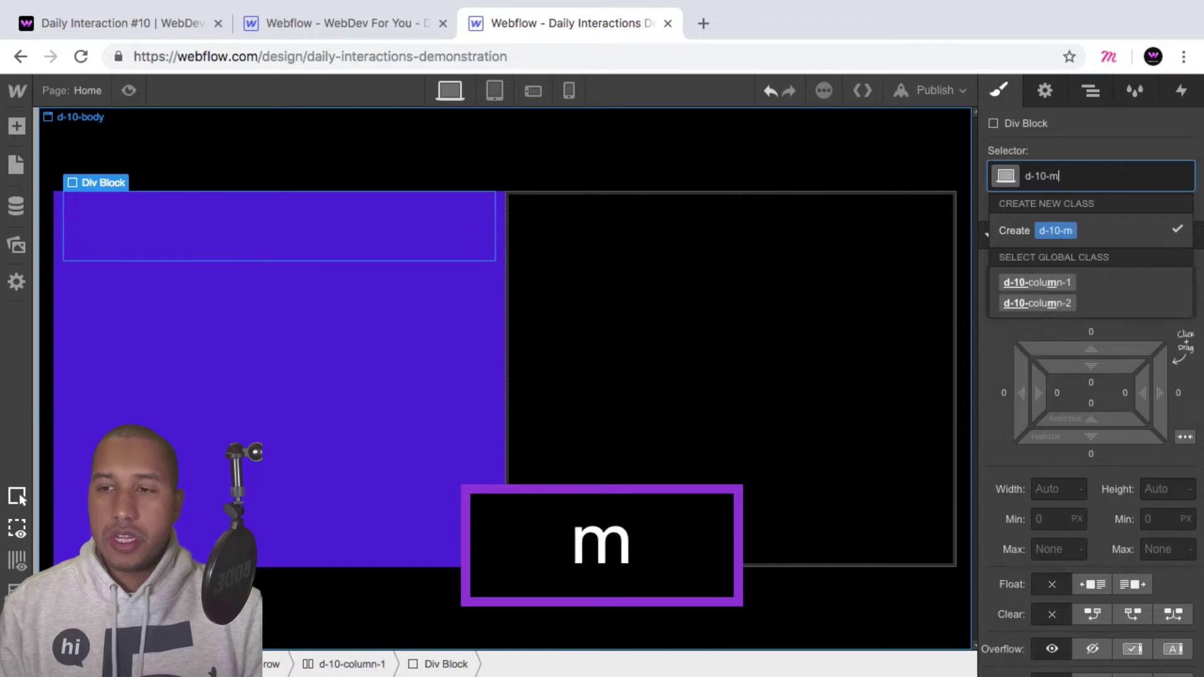
type("agenta-block")
key("Return")
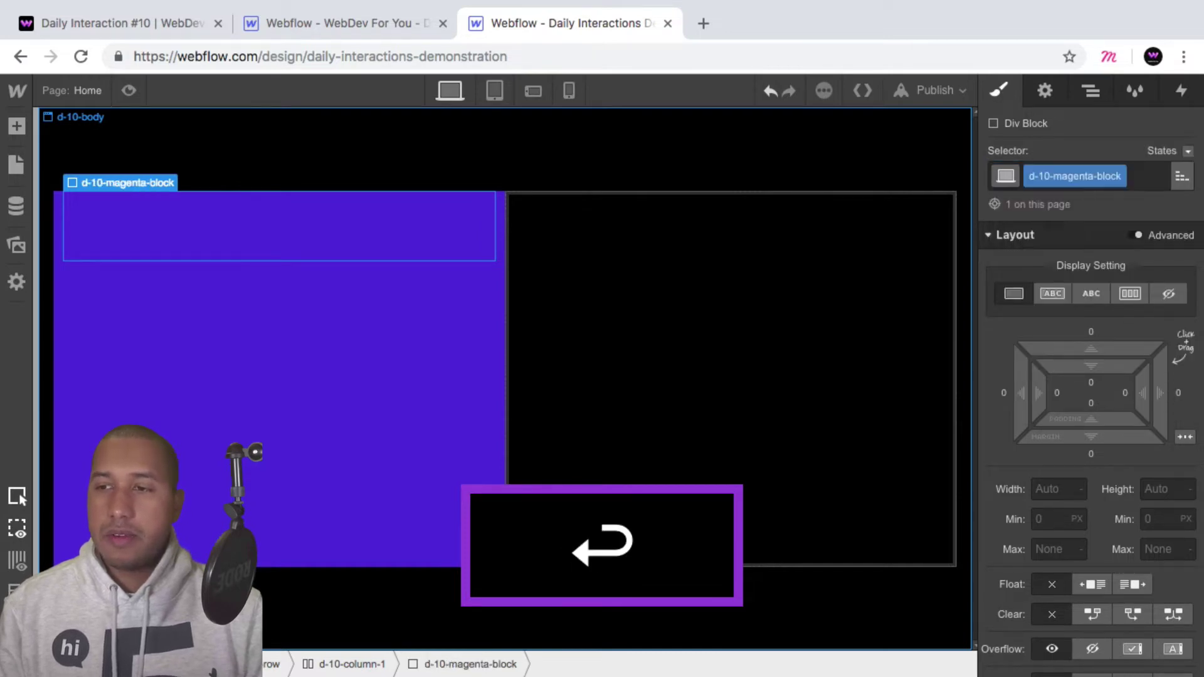
Step: Position d-10-magenta-block absolutely with the Full preset so it covers the whole column
scroll(1129, 332, "down", 5)
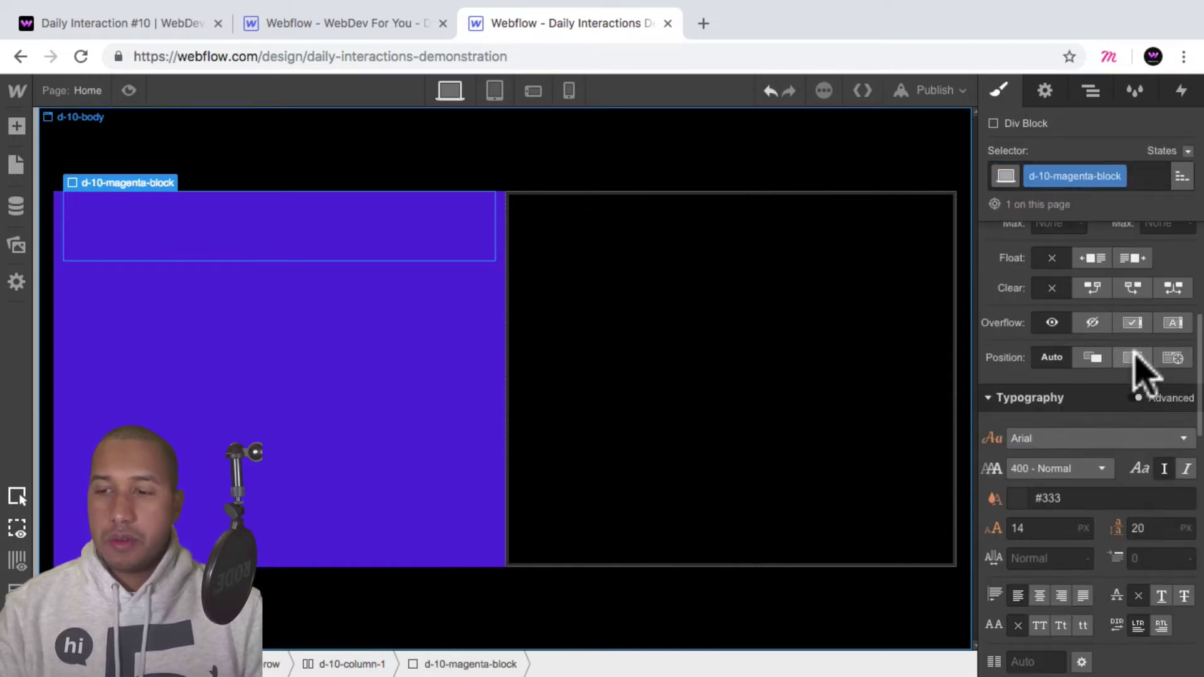
left_click(1134, 358)
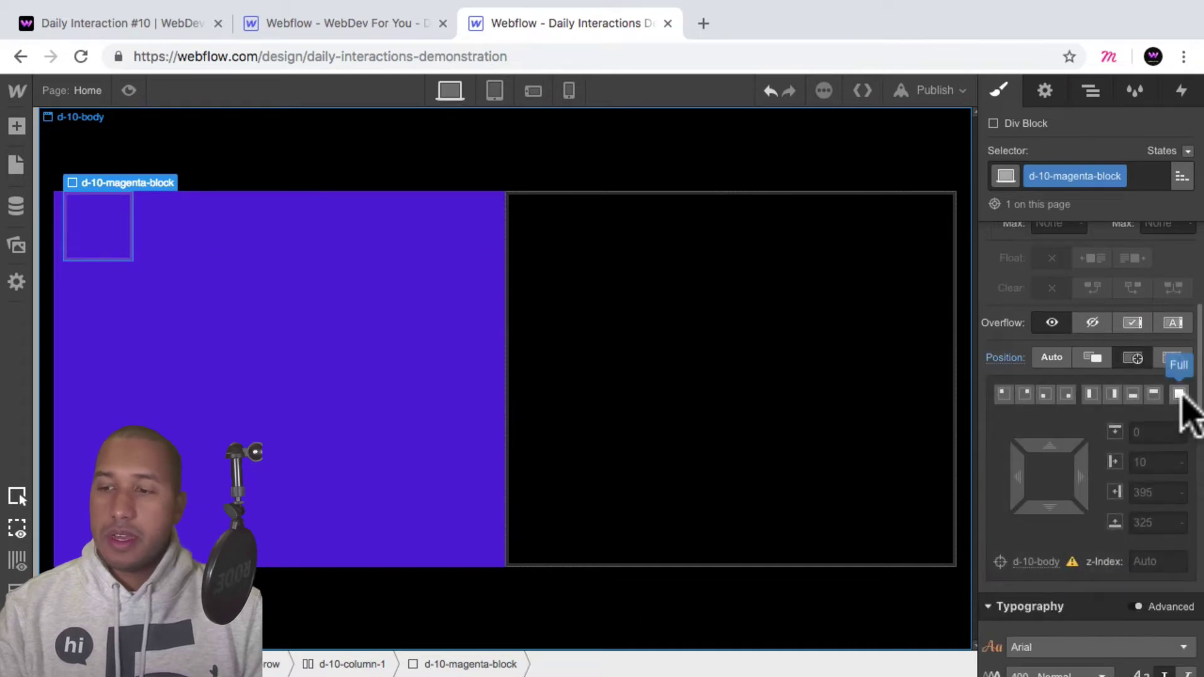
left_click(1180, 394)
Step: Set the background color of d-10-magenta-block to the saved magenta swatch, #ff47f9
scroll(1183, 404, "down", 6)
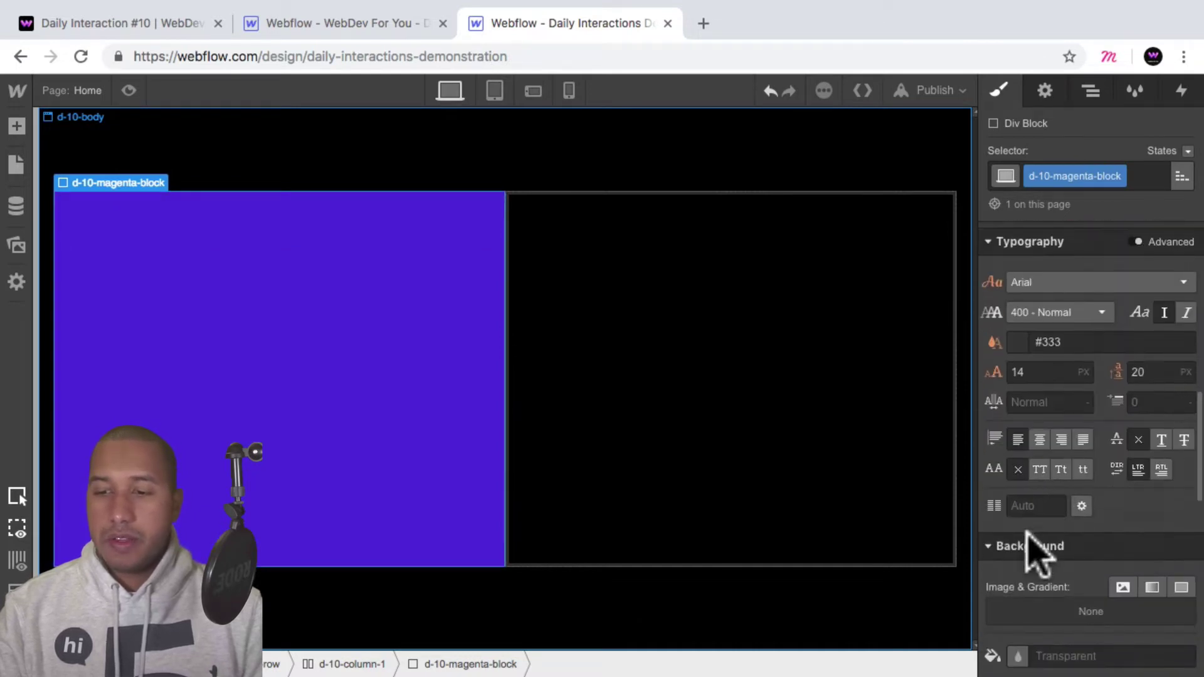
scroll(1032, 558, "down", 2)
left_click(1007, 563)
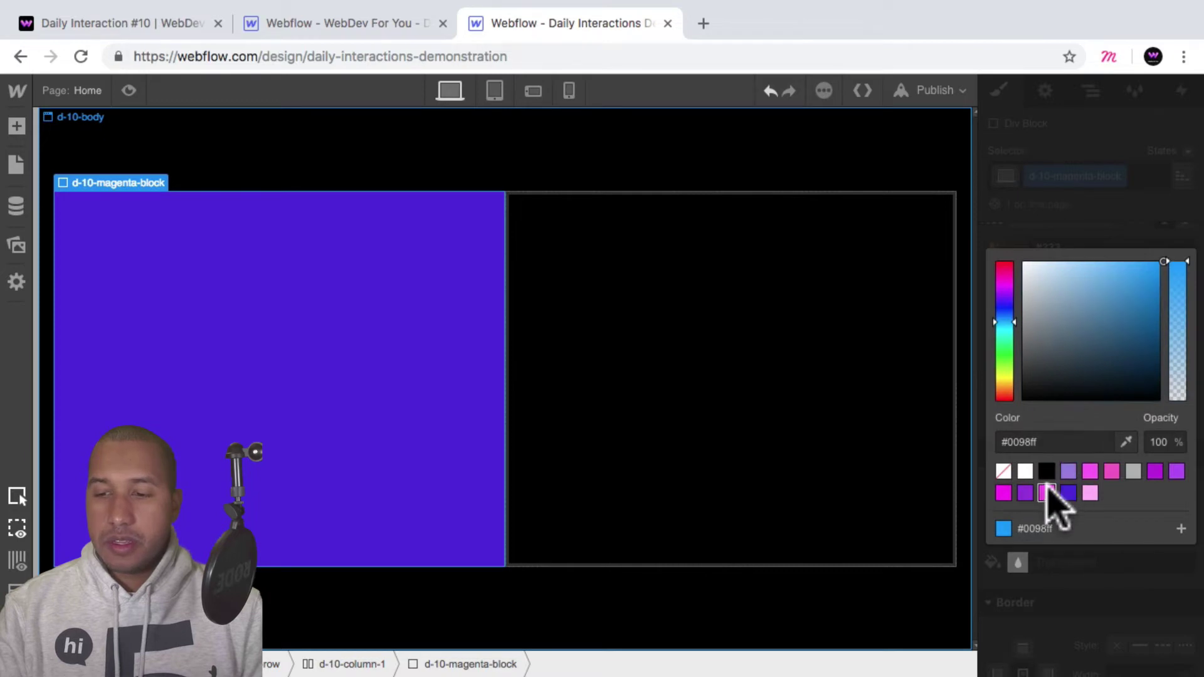
left_click(1047, 493)
left_click(1070, 578)
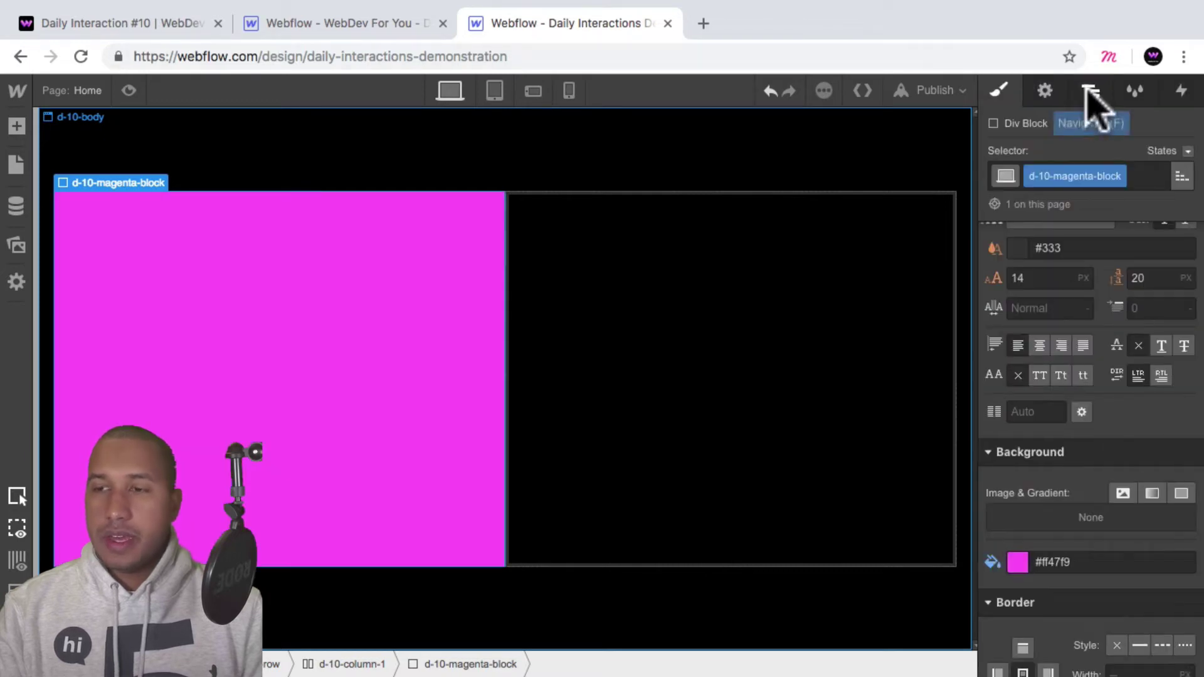
Step: Add a Div Block inside d-10-column-1, below d-10-magenta-block
left_click(1091, 94)
left_click(1099, 224)
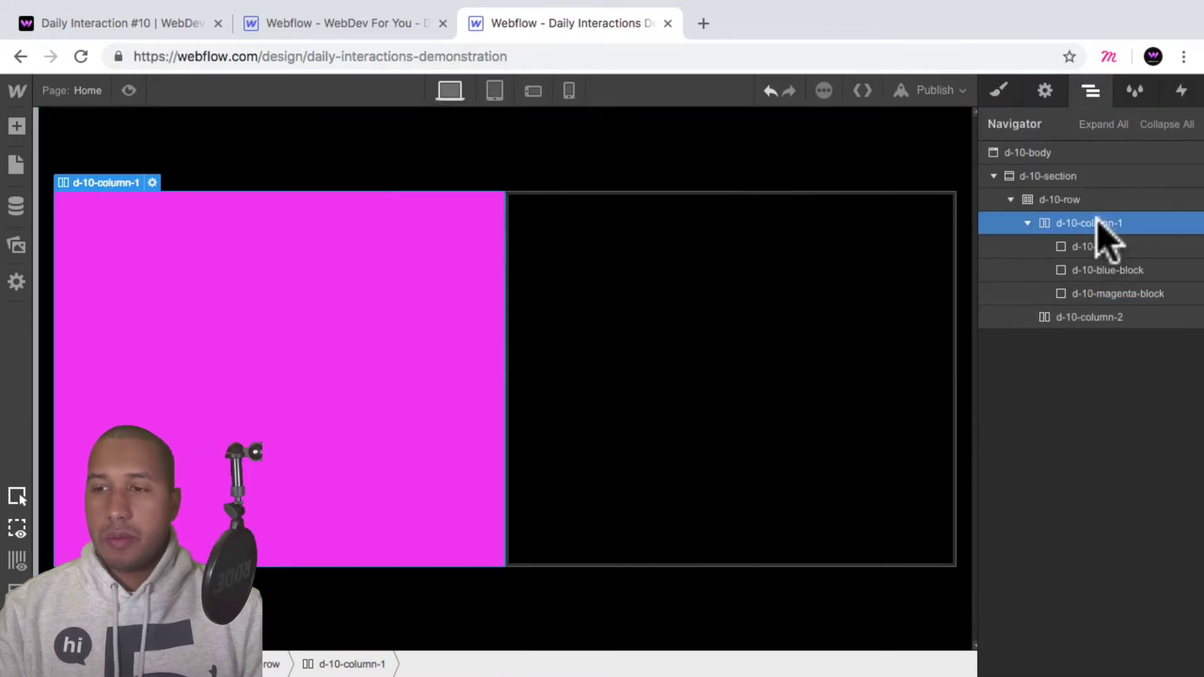
left_click(17, 128)
left_click(80, 401)
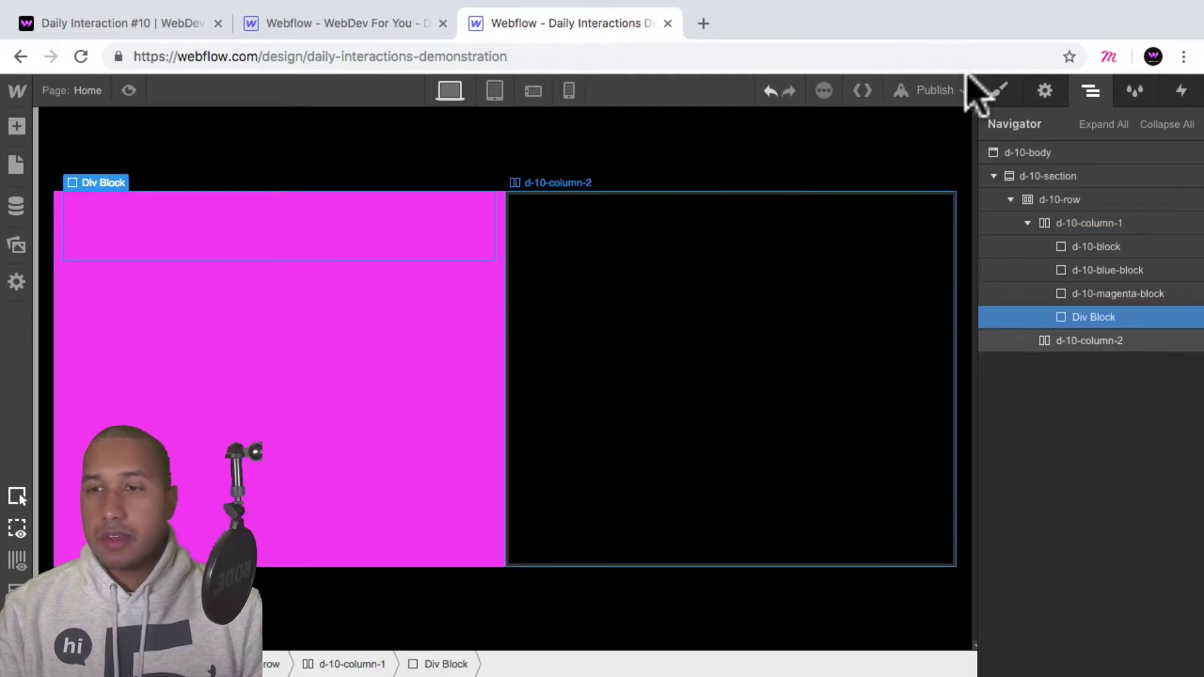
Step: Give the new Div Block a new class named d-10-pink-block
left_click(999, 90)
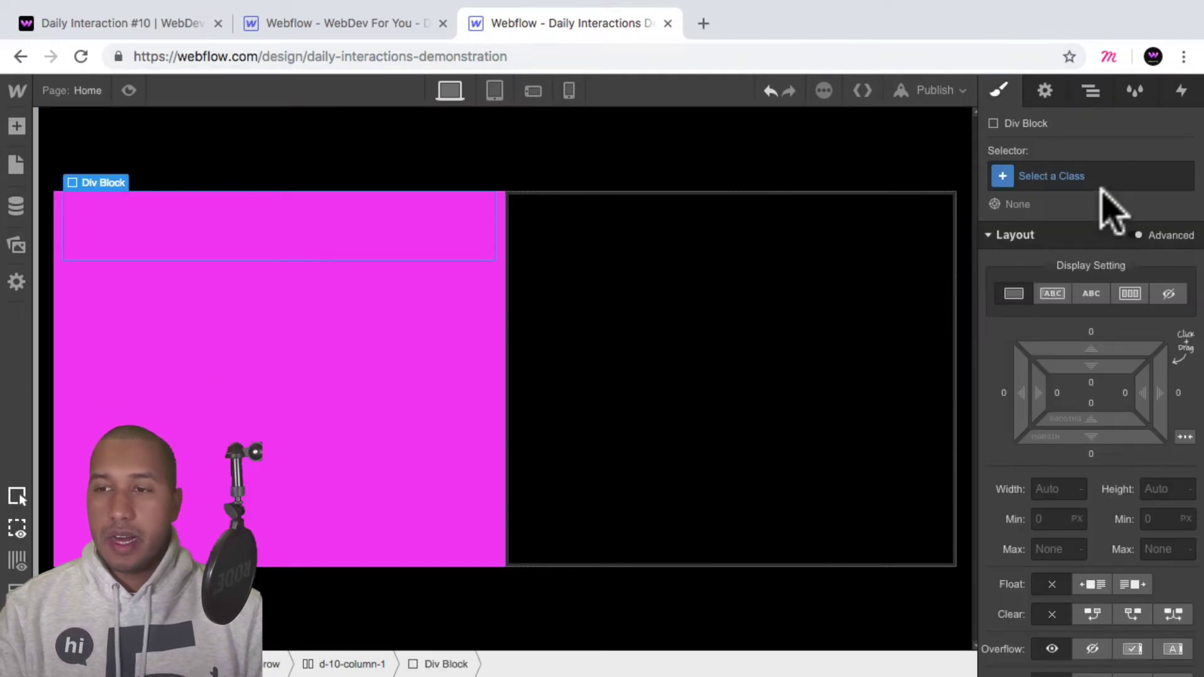
left_click(1090, 172)
type("d-10-")
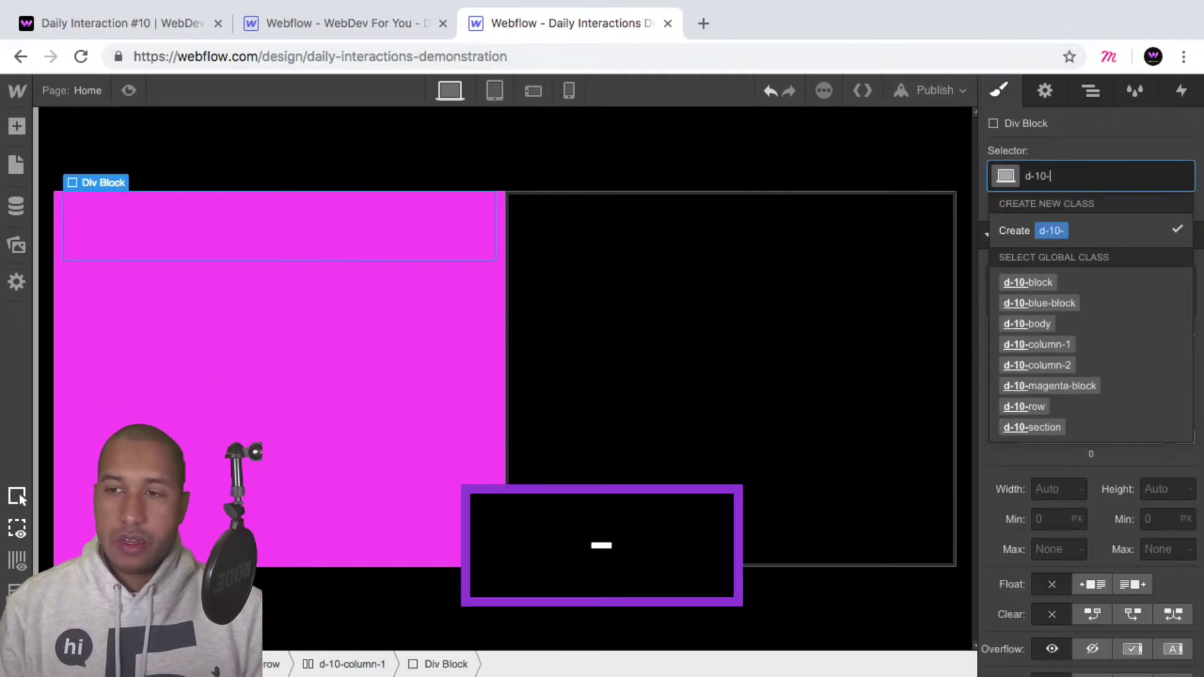
type("pink-block")
key("Return")
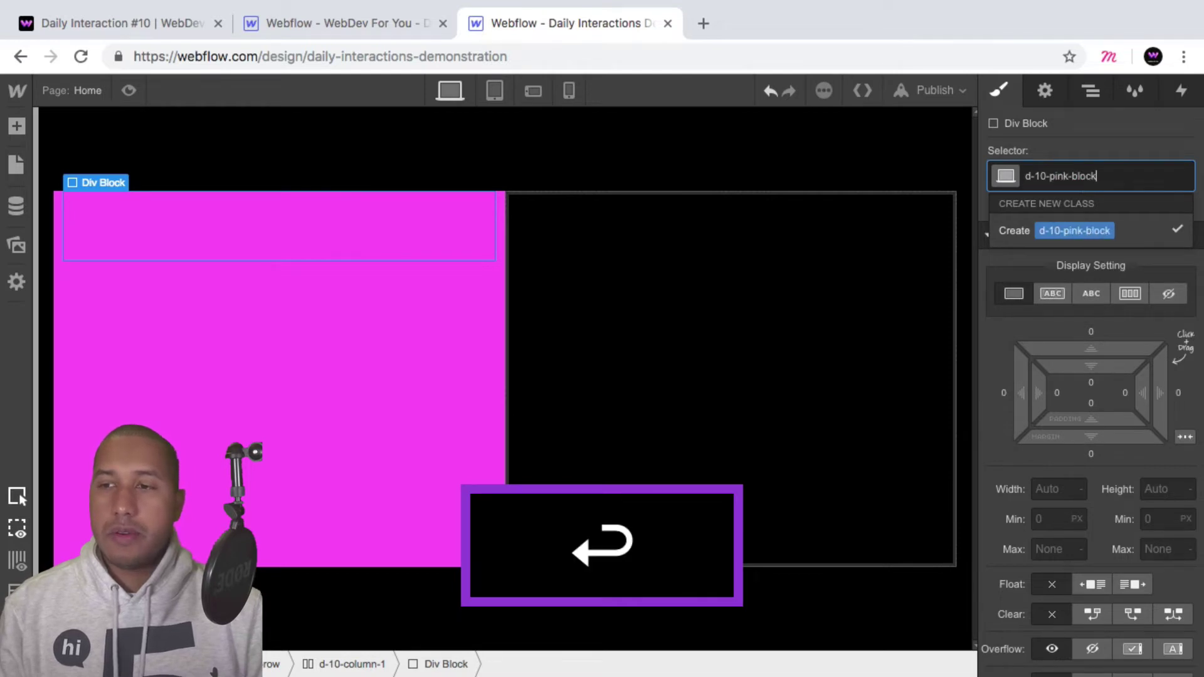
Step: Set the background color of d-10-pink-block to the saved Plum swatch, #ffaff9
scroll(1073, 376, "down", 5)
scroll(1066, 439, "down", 3)
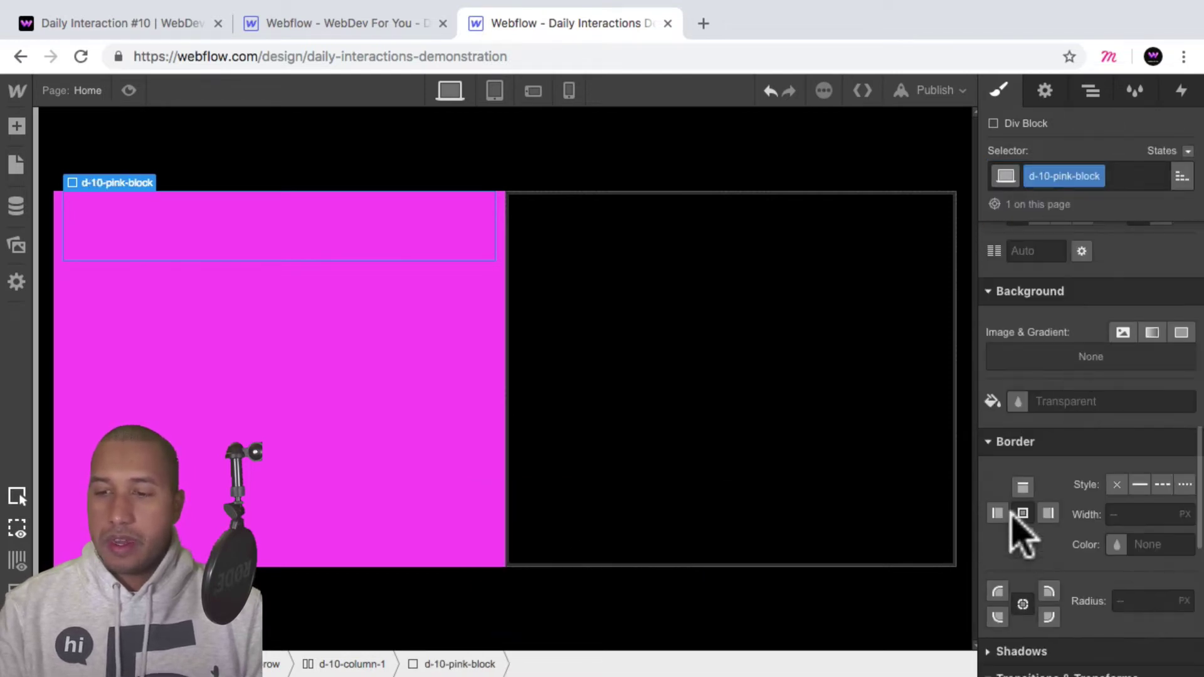
left_click(1022, 400)
left_click(1091, 332)
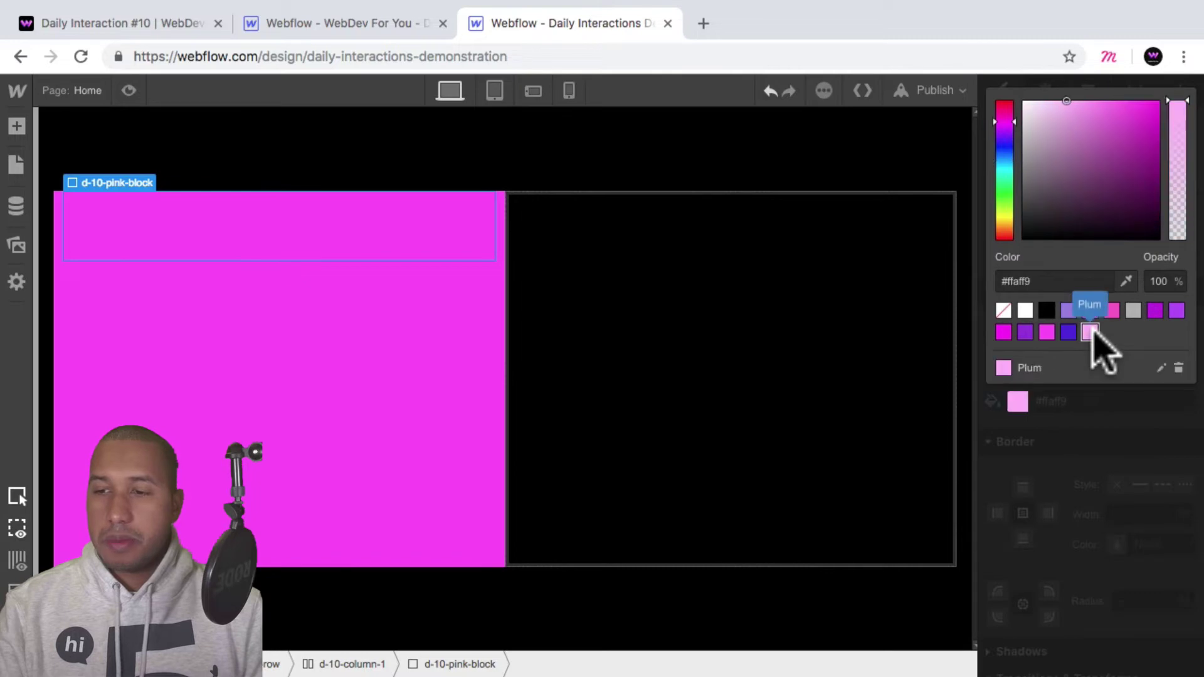
left_click(1085, 417)
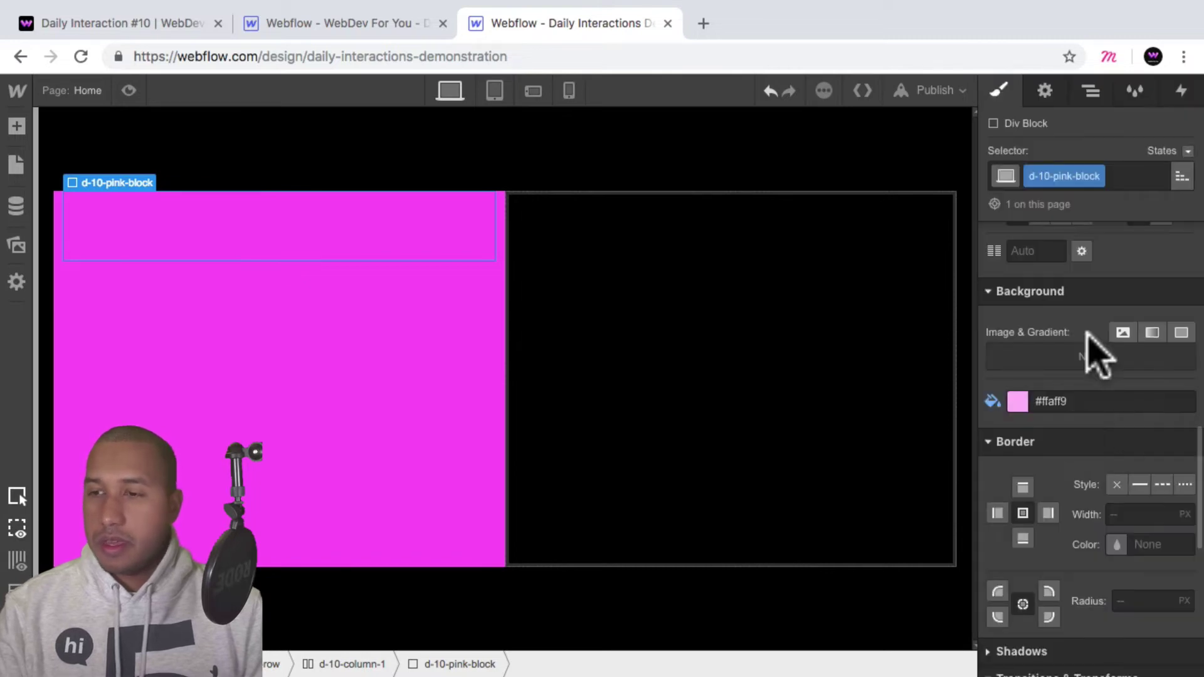
Step: Position d-10-pink-block absolutely and stretch it over the full first column with 0 px offsets on all sides
scroll(1097, 349, "up", 3)
scroll(1098, 354, "up", 5)
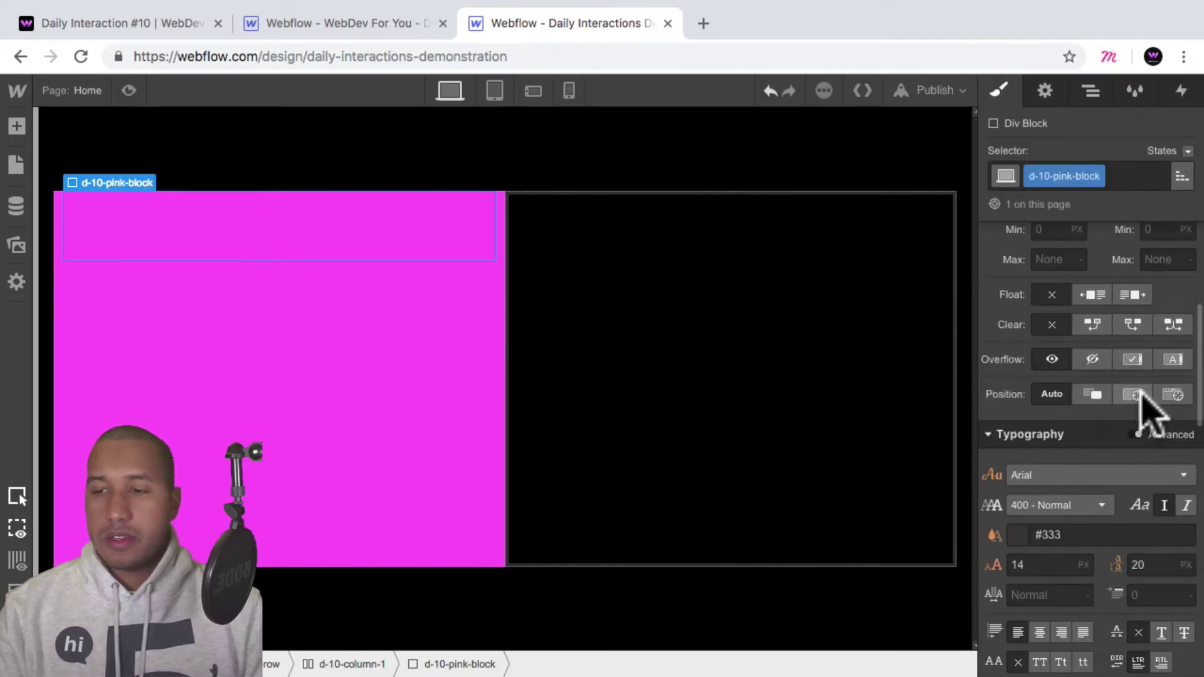
left_click(1134, 395)
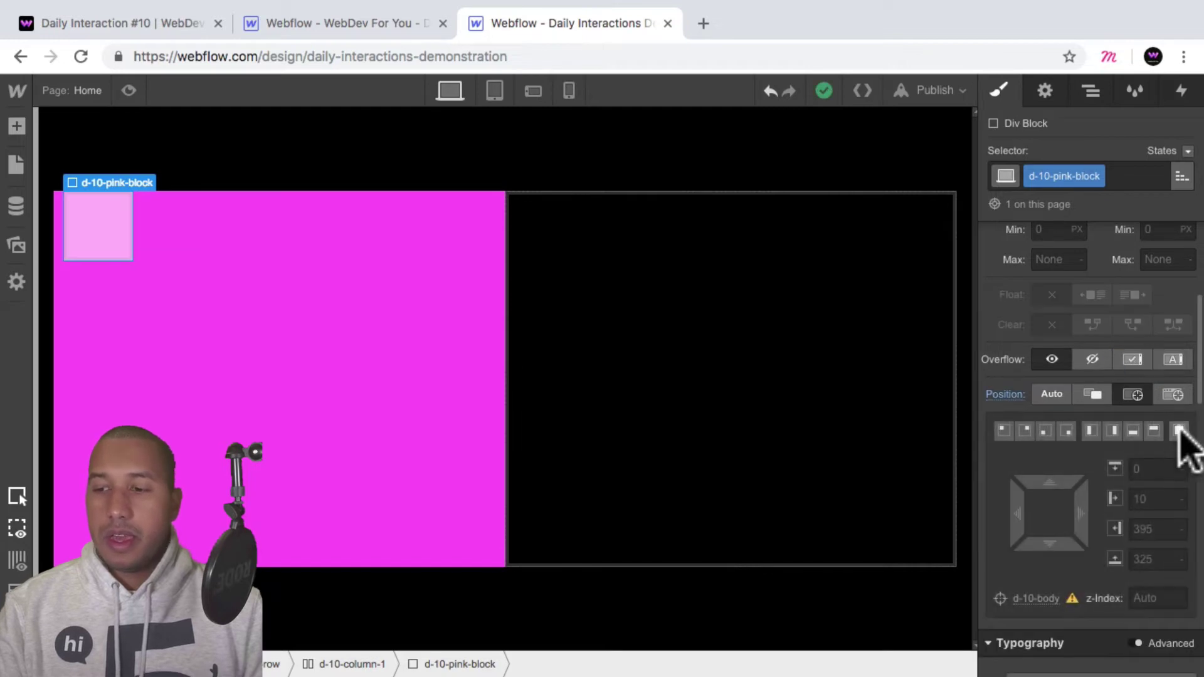
left_click(1179, 431)
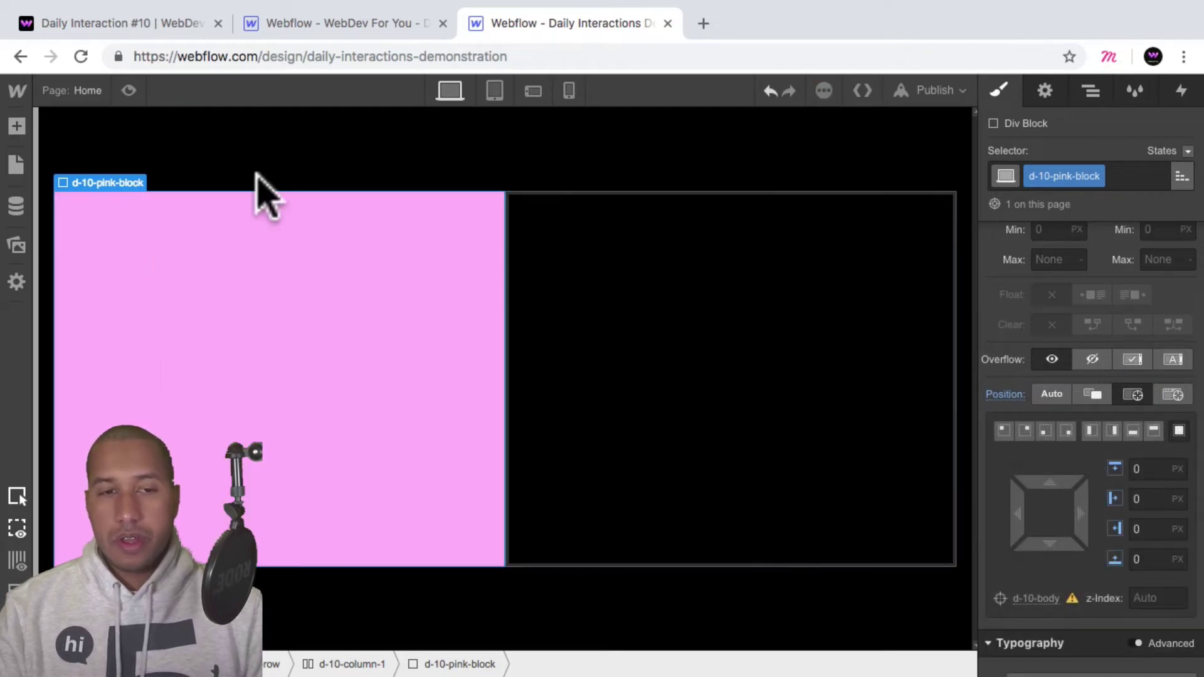
Step: Review the stacking order of d-10-block and the blue, magenta and pink blocks inside d-10-column-1
left_click(1095, 93)
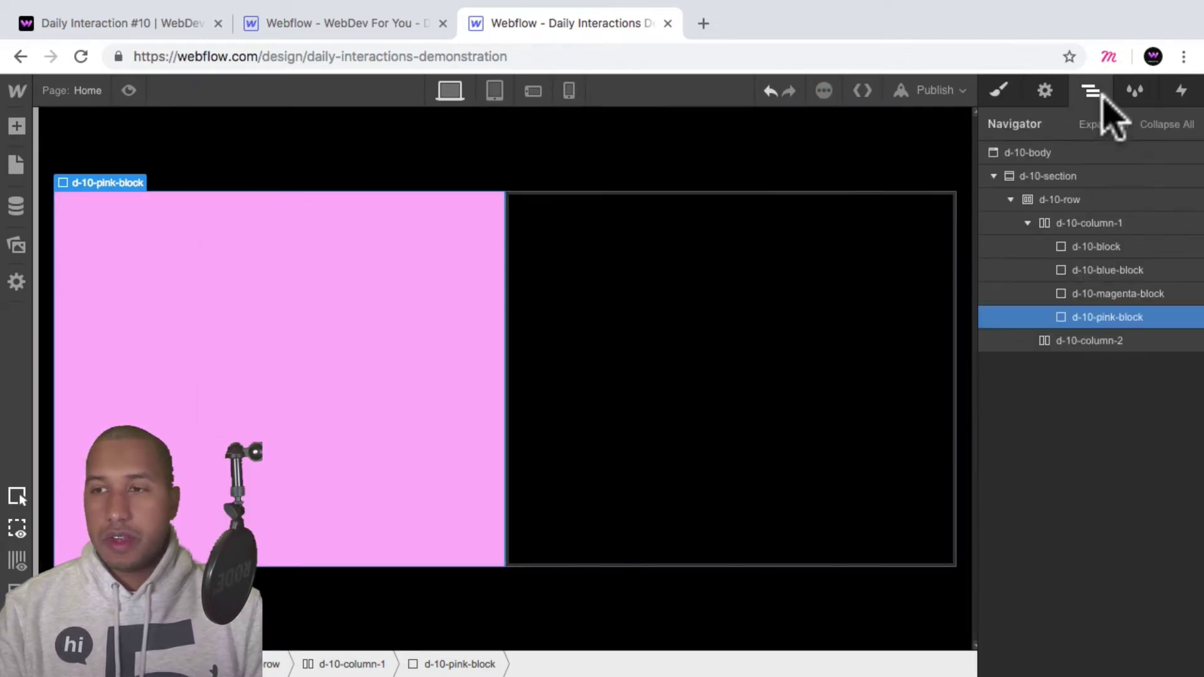
left_click(1084, 270)
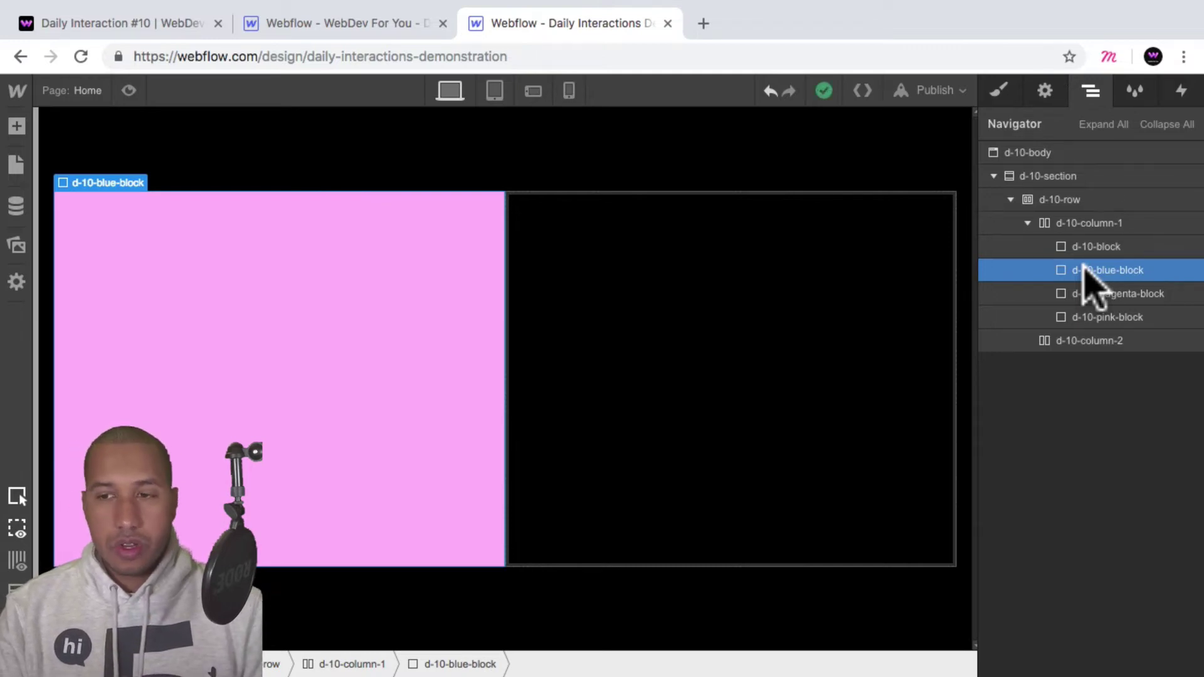
left_click(1104, 294)
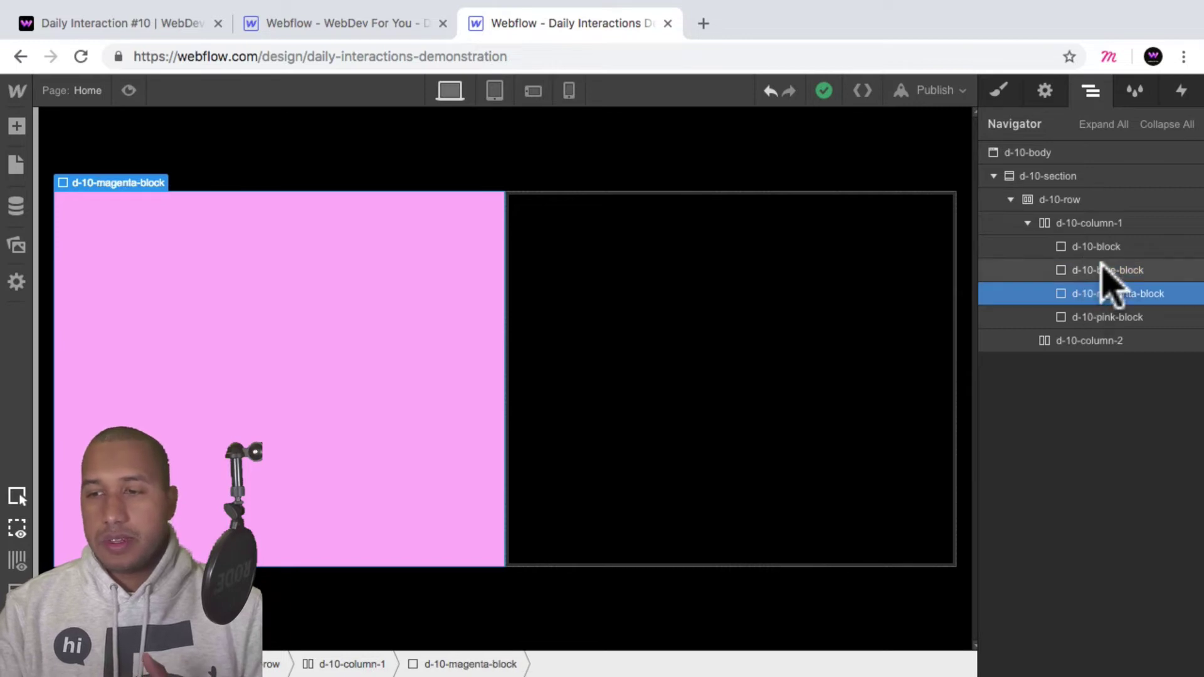
left_click(1099, 270)
left_click(1104, 295)
left_click(1102, 316)
left_click(1103, 293)
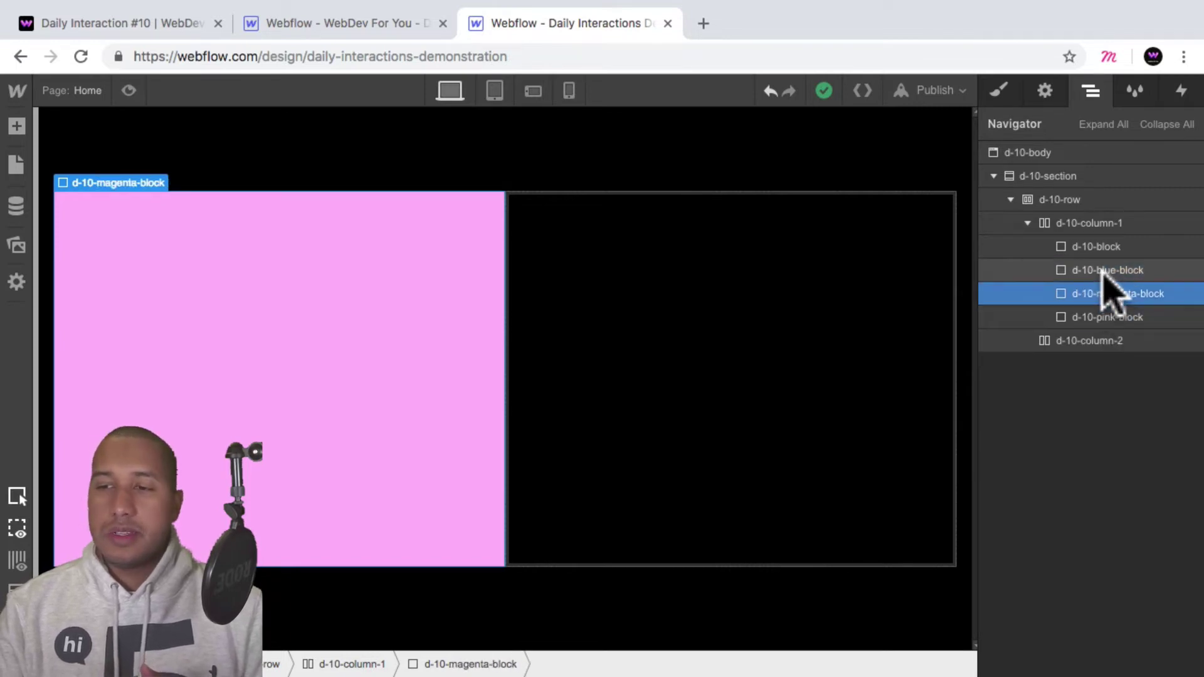
left_click(1102, 270)
left_click(1104, 294)
left_click(1101, 317)
left_click(1104, 294)
left_click(1102, 269)
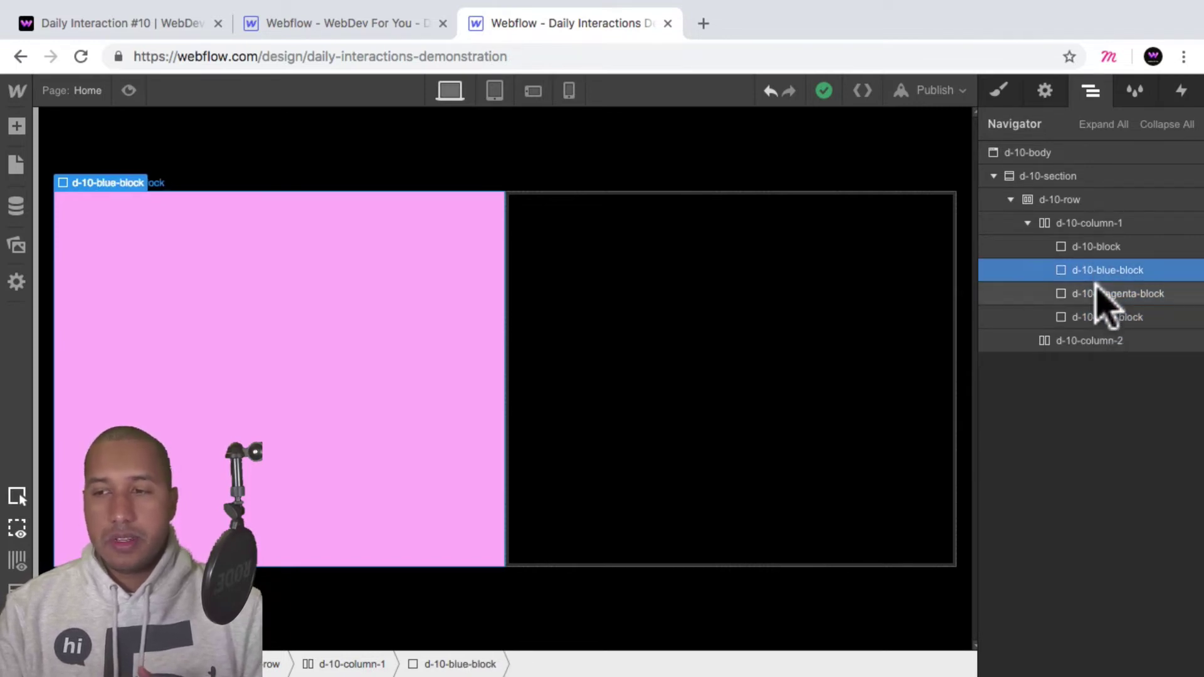
left_click(1098, 294)
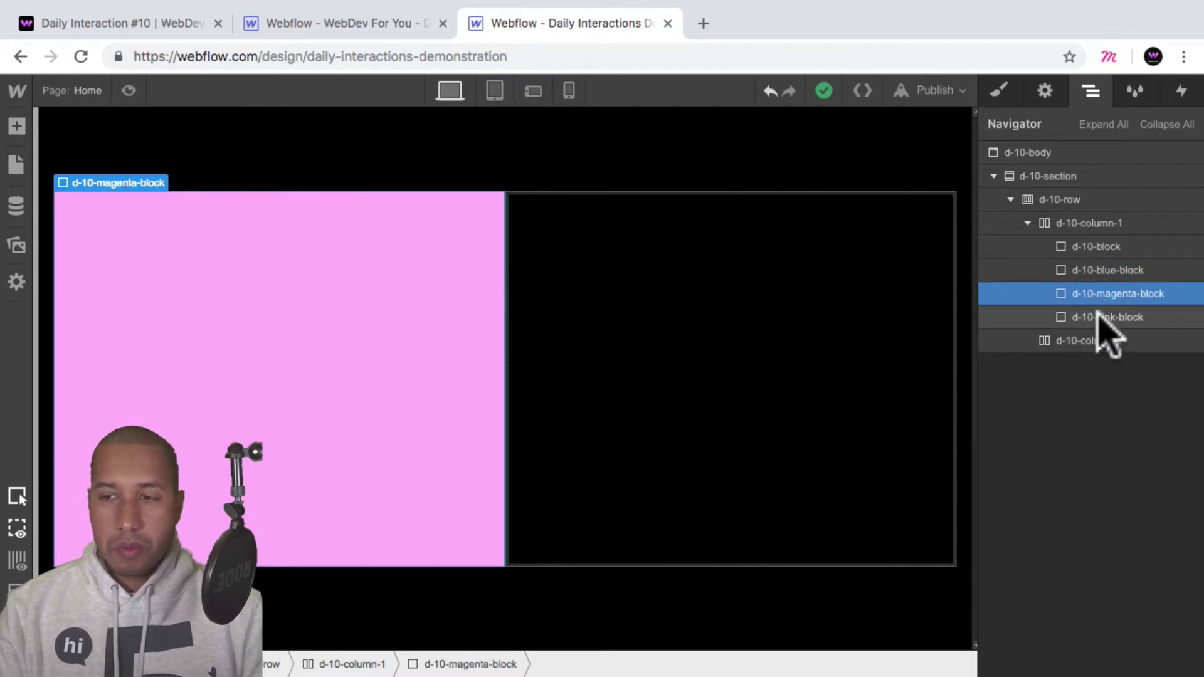
left_click(1102, 318)
left_click(1097, 245)
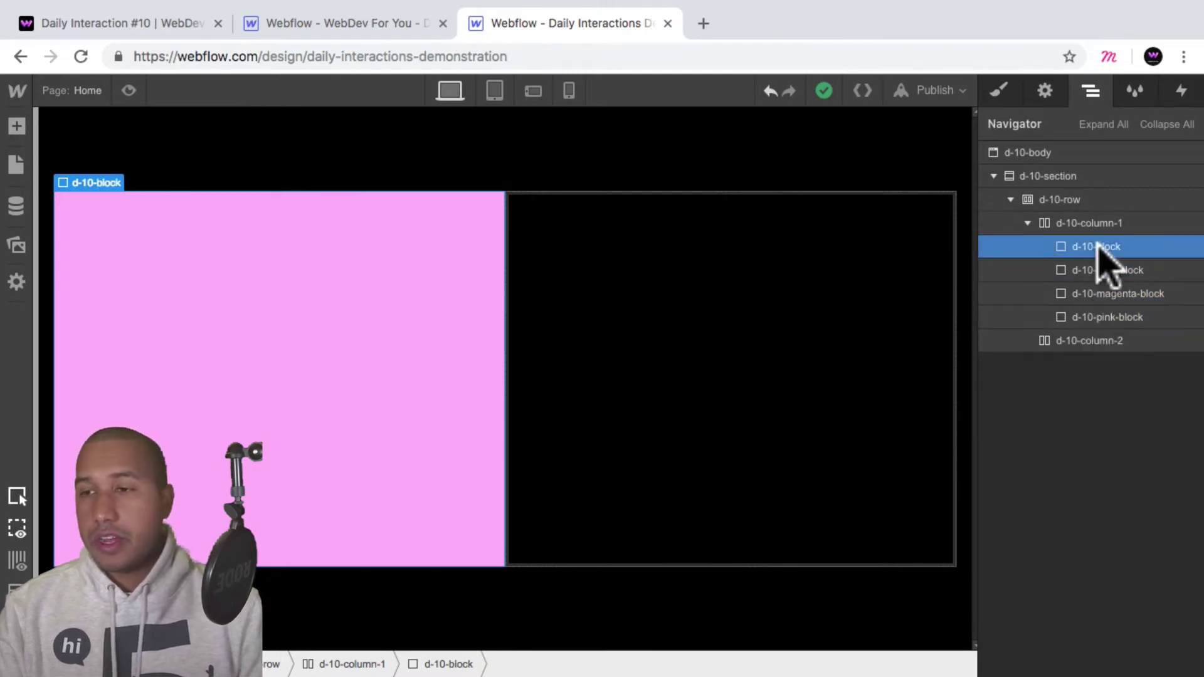
Step: Add an H1 heading inside d-10-column-2 and change its text to DPX-8L
left_click(669, 323)
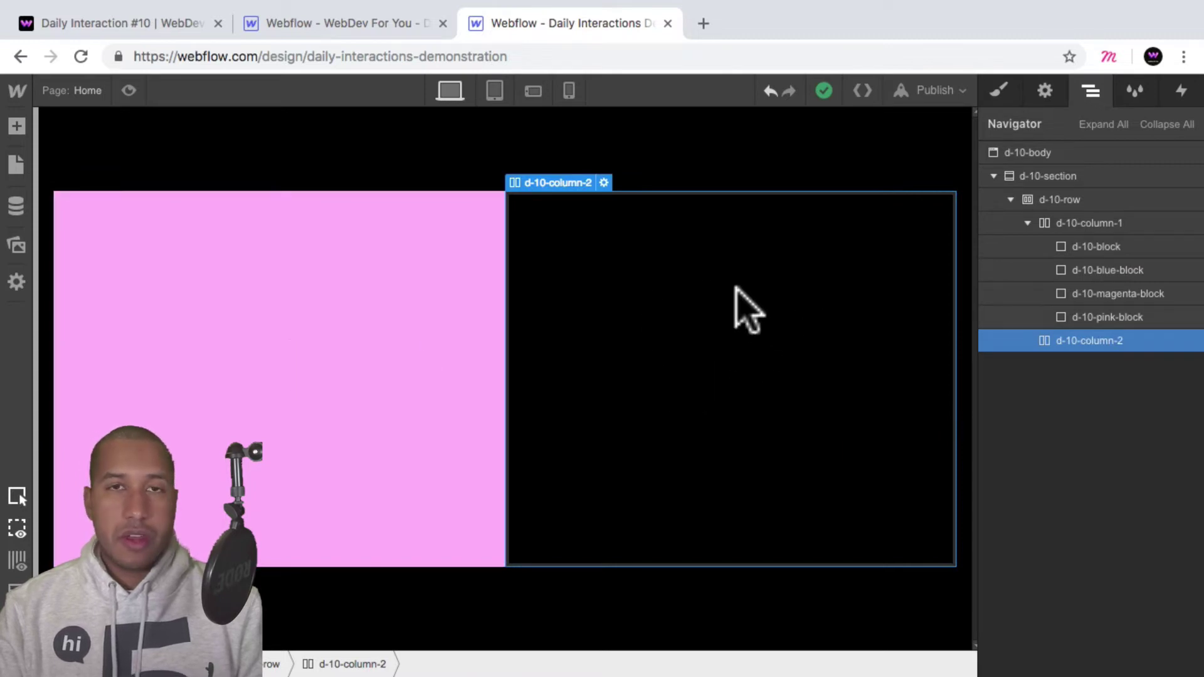
left_click(17, 125)
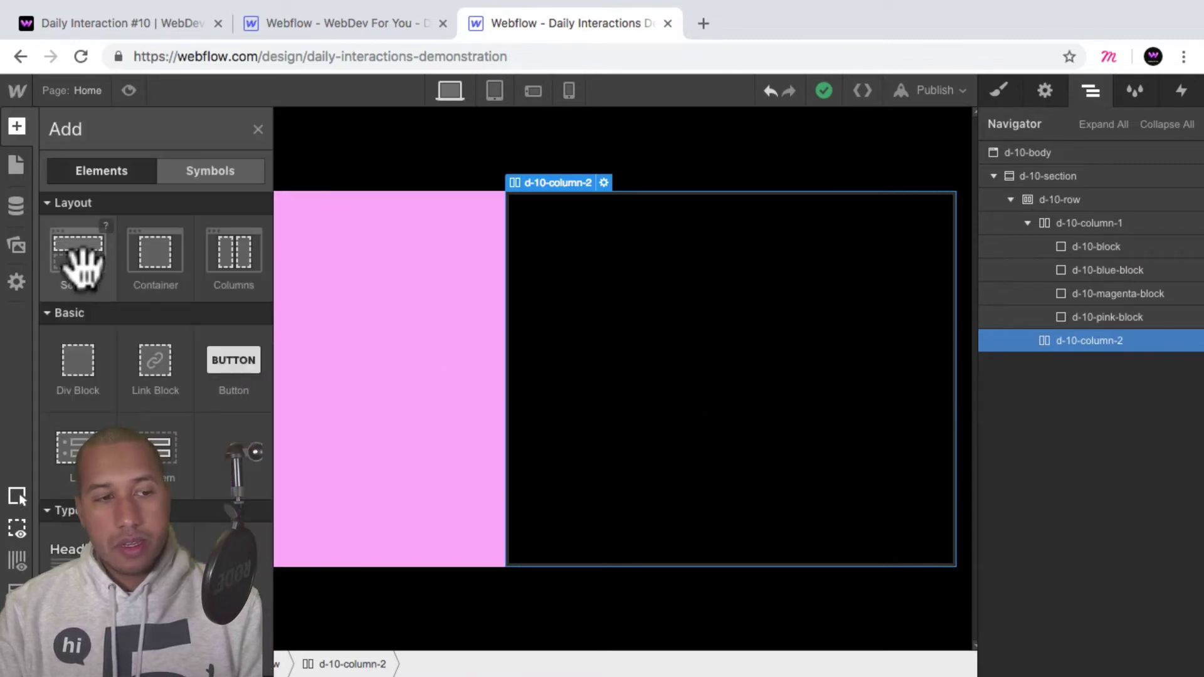
scroll(100, 395, "down", 1)
left_click(44, 495)
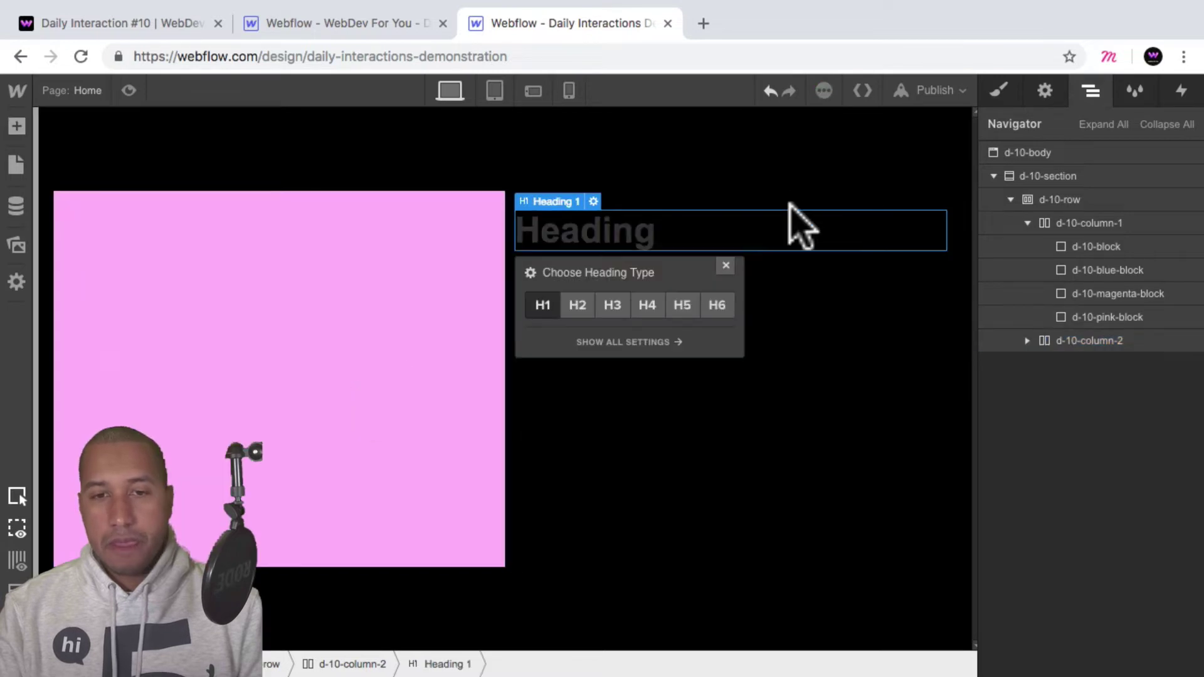
double_click(677, 224)
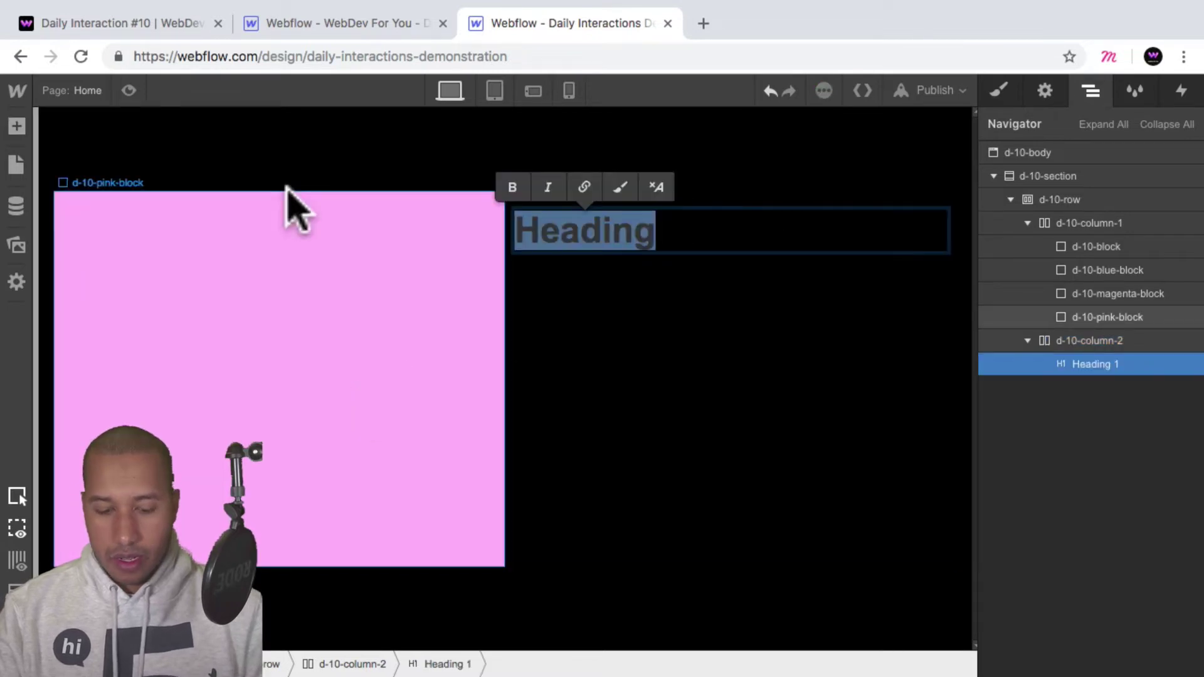
type("DPX")
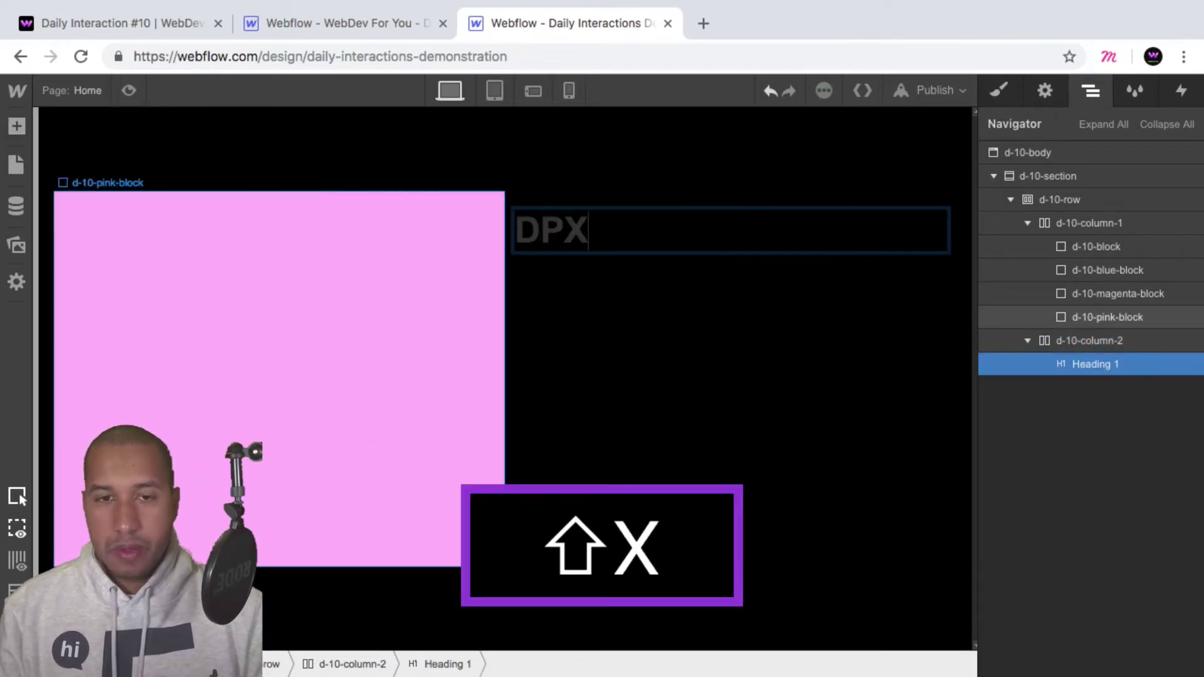
type("-8L")
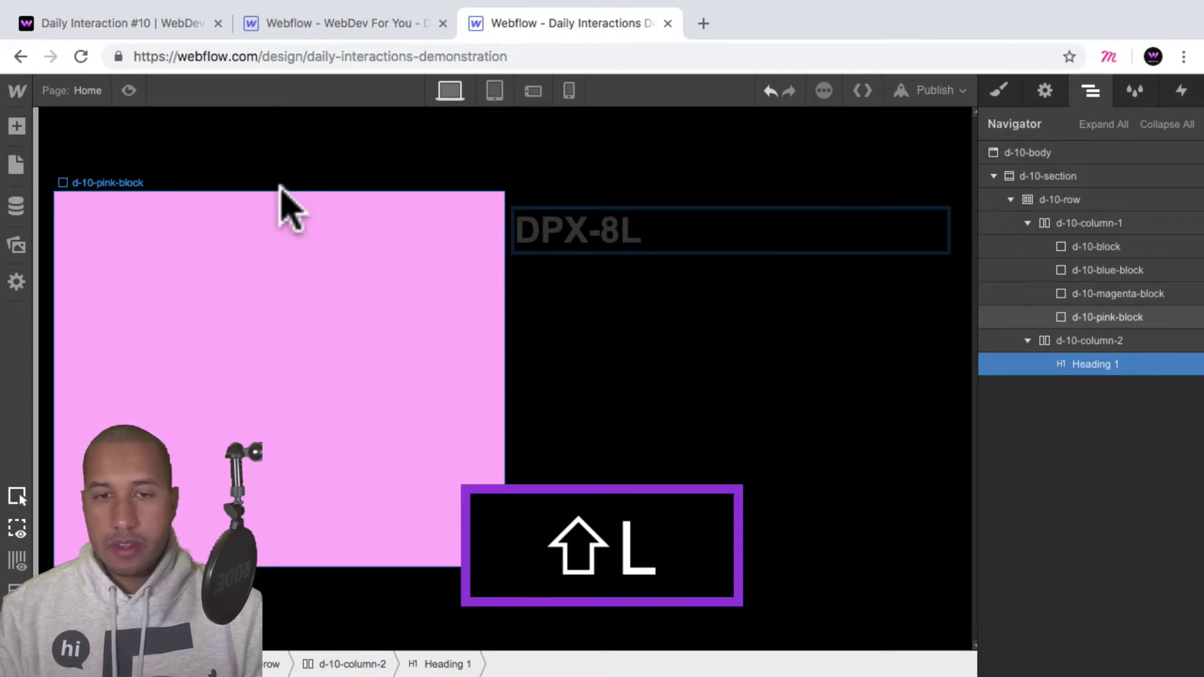
key("Escape")
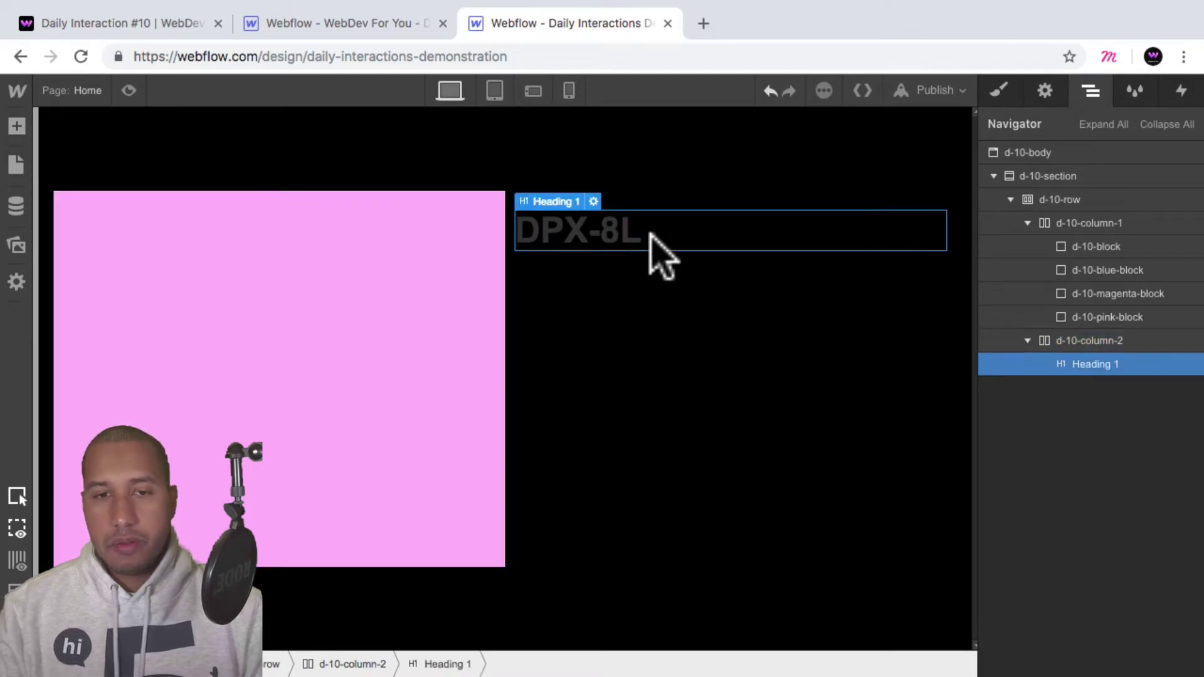
Step: Give the DPX-8L heading a new class named d-10-heading
left_click(1000, 91)
scroll(1113, 336, "down", 5)
scroll(1110, 314, "up", 3)
left_click(1075, 178)
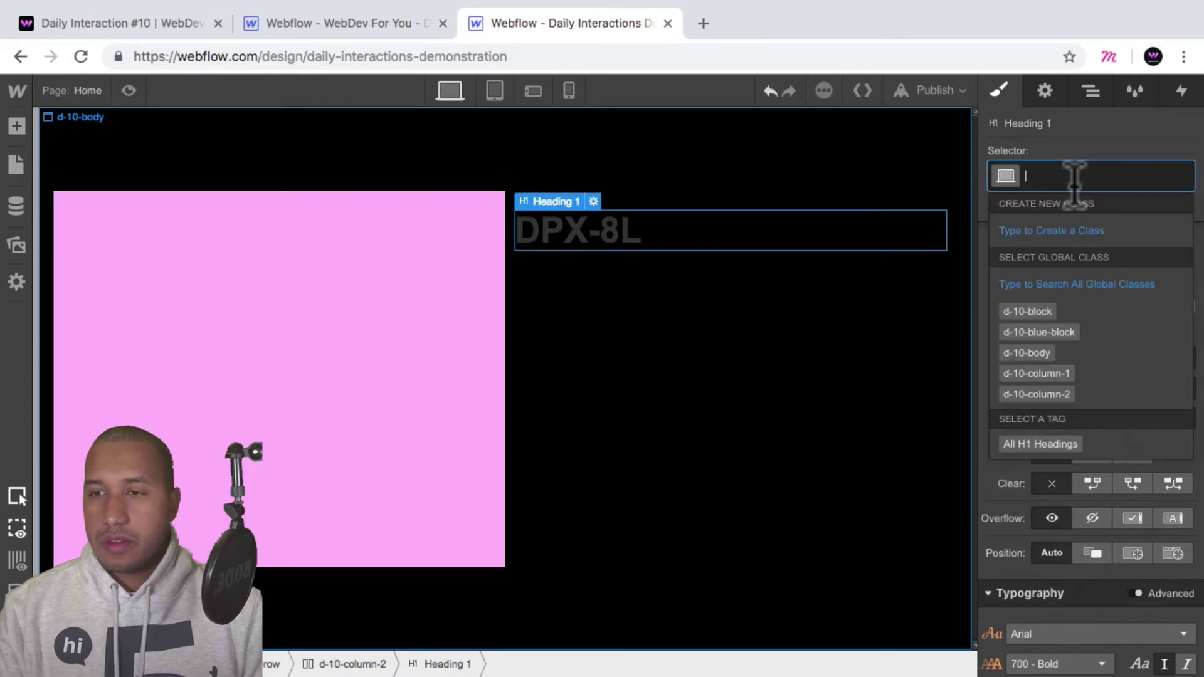
type("d-10-hea")
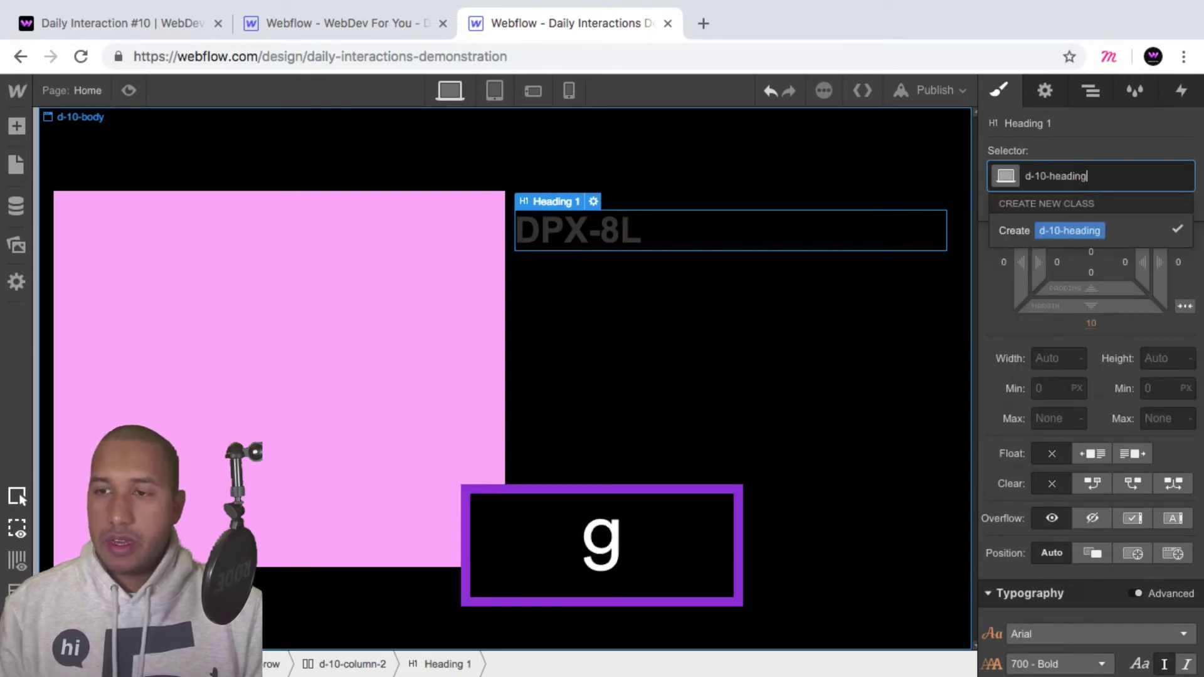
type("ding")
key("Return")
Step: Set the d-10-heading font to Circular Bold and its text color to white
scroll(1062, 350, "down", 5)
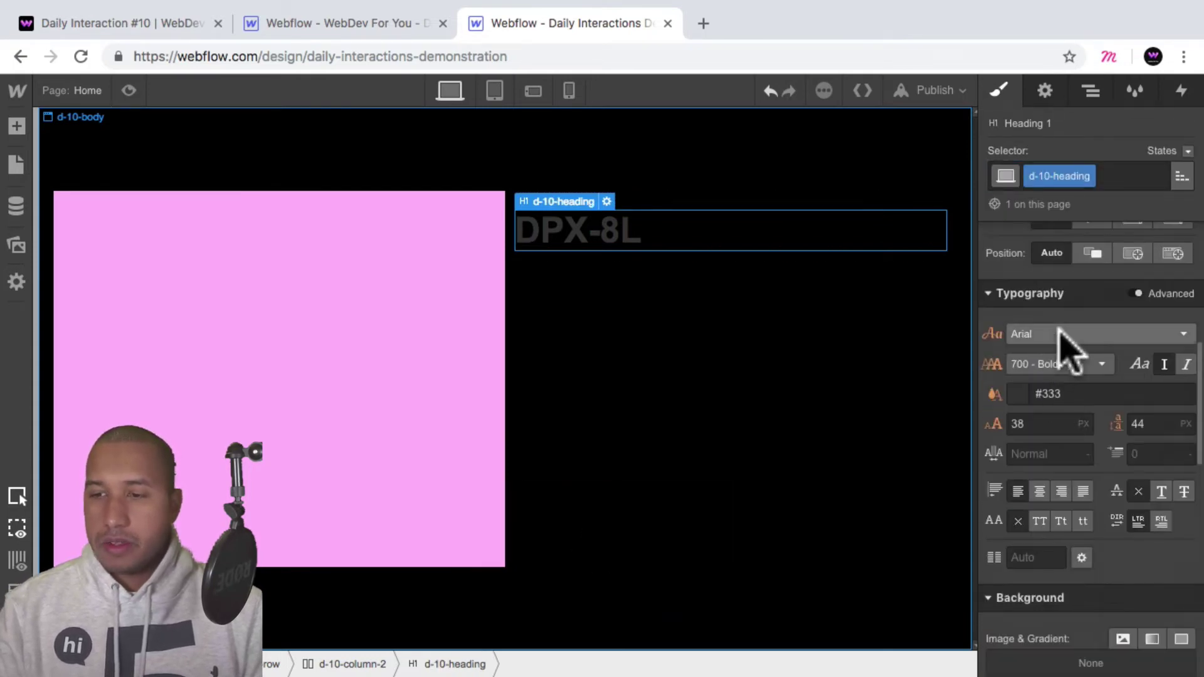
left_click(1061, 333)
left_click(1091, 448)
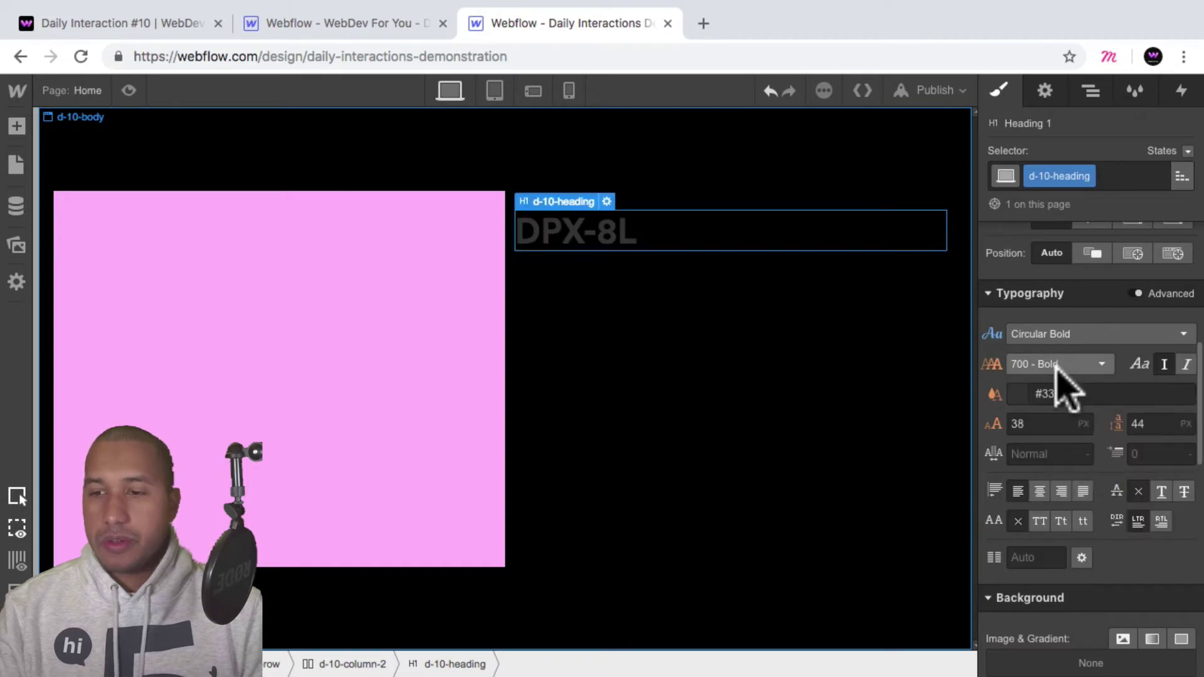
left_click(1019, 394)
left_click(1025, 450)
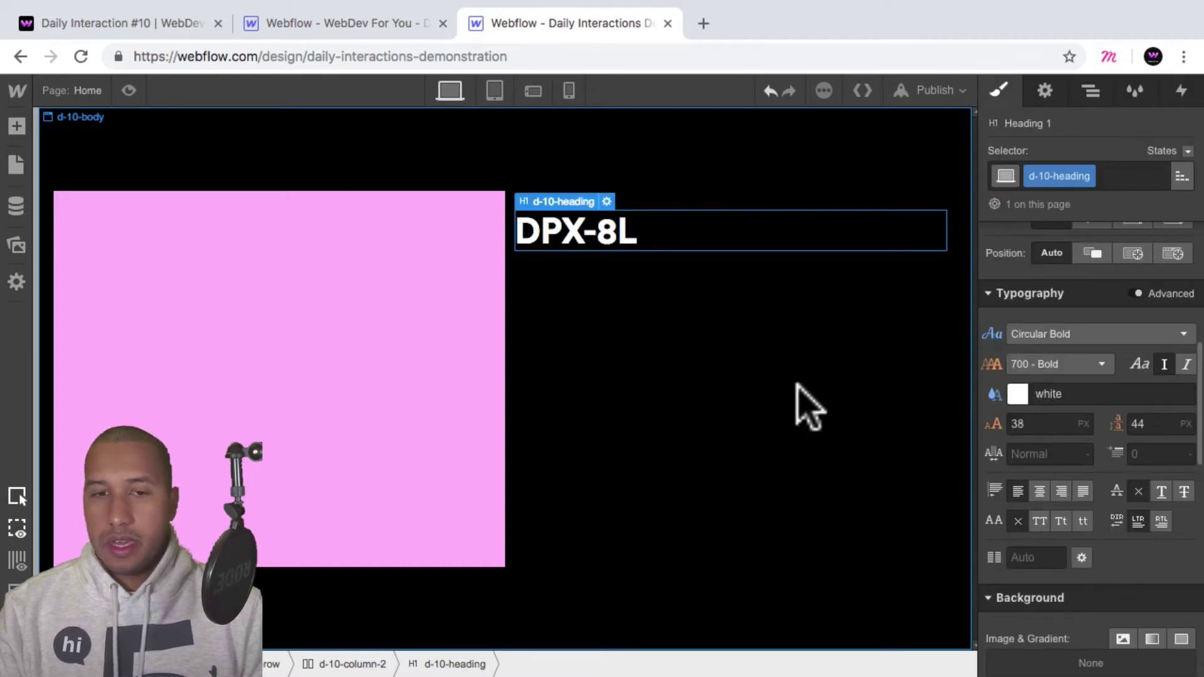
Step: Set the d-10-heading font size to 58 px and its line height to 64 px
key("shift+Up")
key("shift+Up")
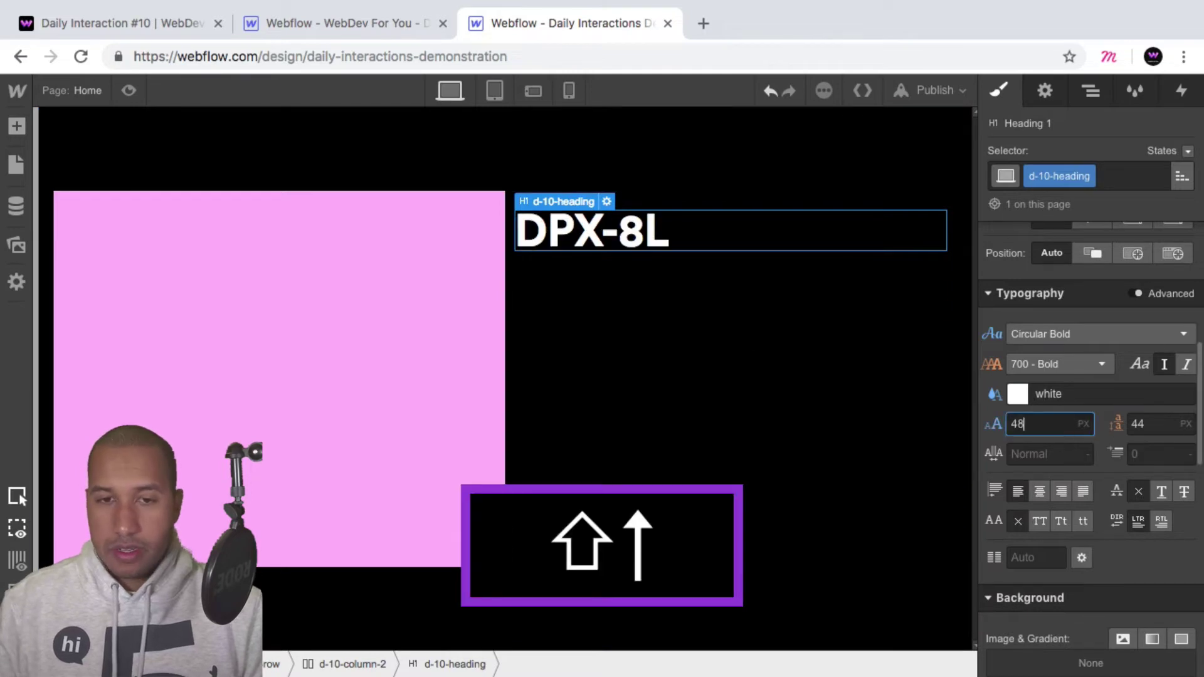
left_click(1153, 424)
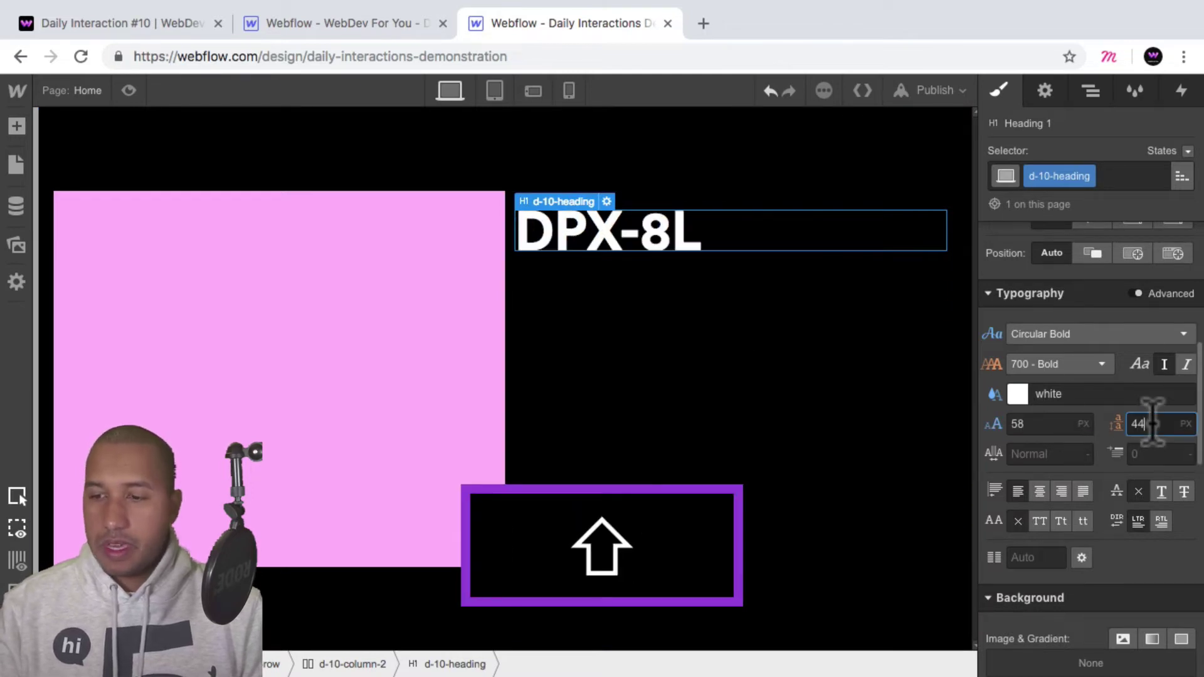
key("shift+Up")
key("shift+Up")
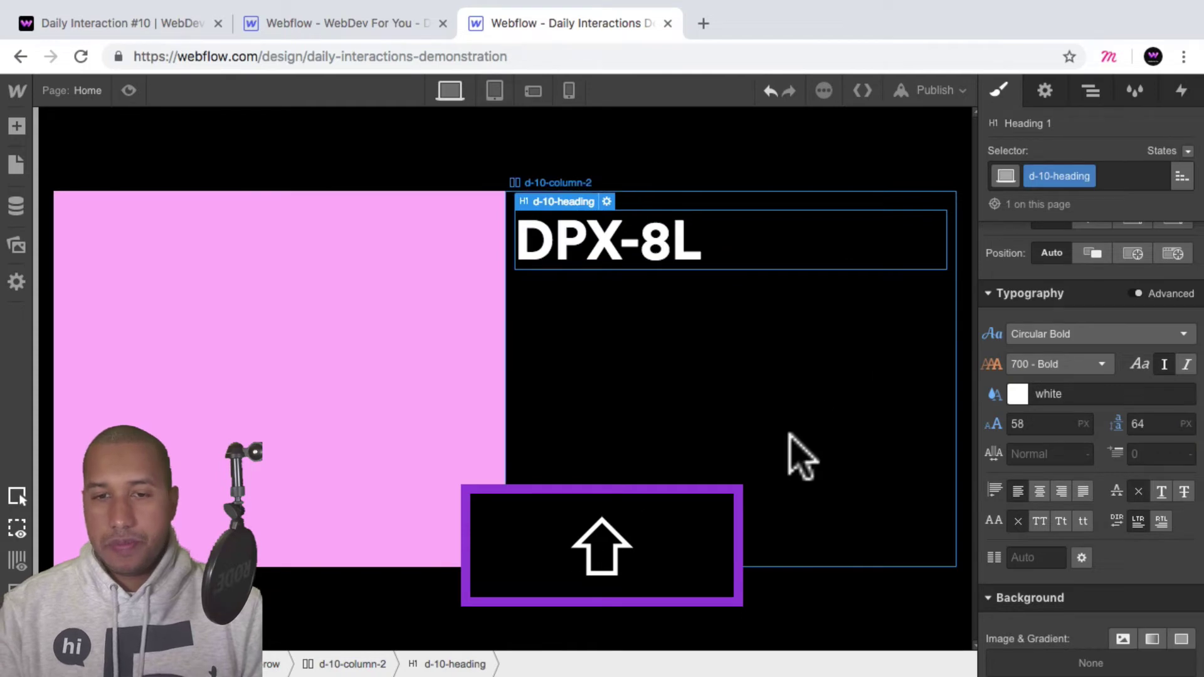
left_click(789, 434)
left_click(17, 126)
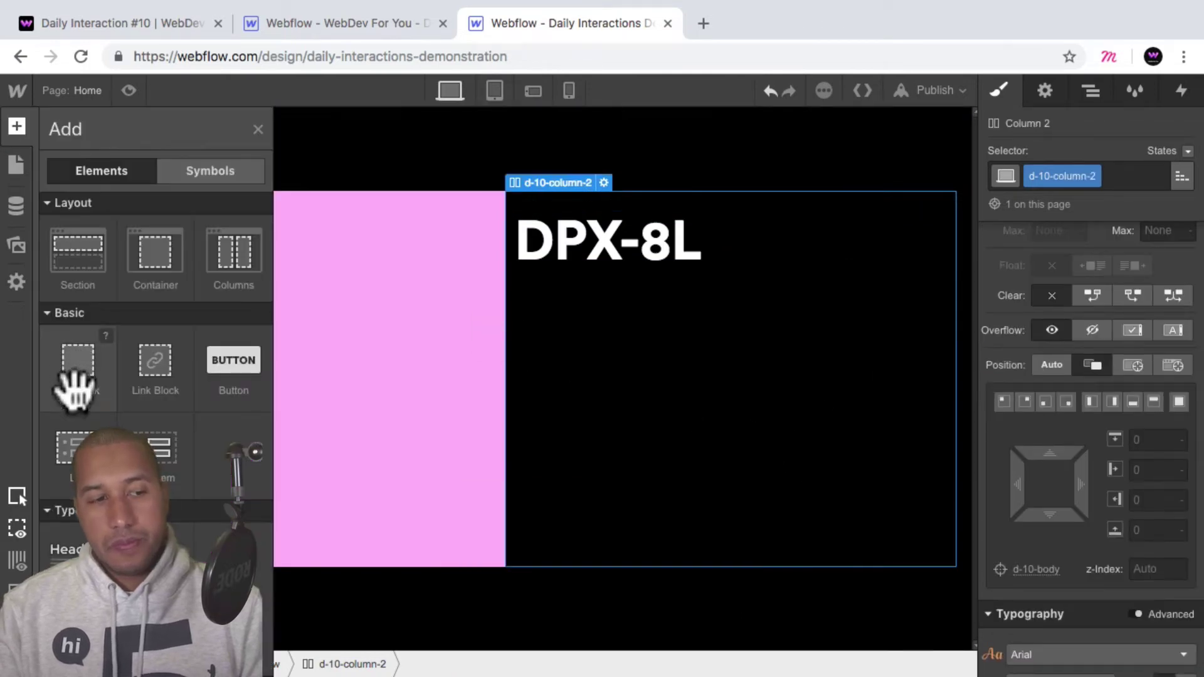
scroll(72, 384, "down", 4)
left_click_drag(530, 499, 670, 316)
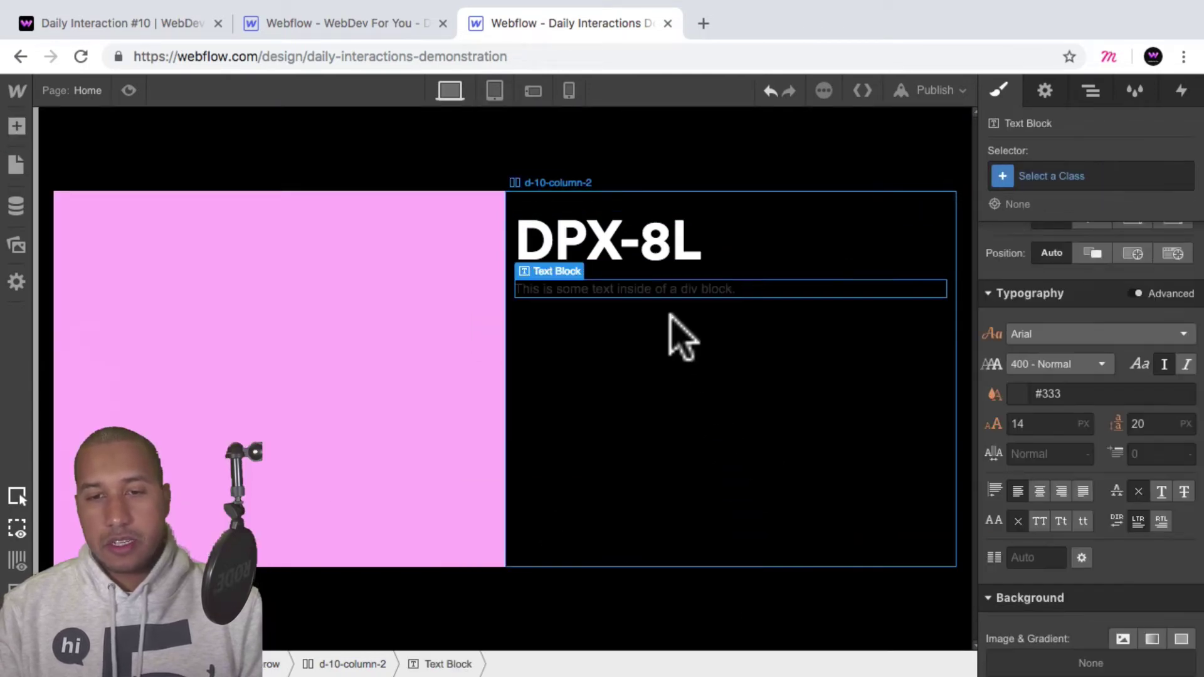
key("BackSpace")
Step: Add a Paragraph element below the DPX-8L heading in d-10-column-2
left_click(625, 317)
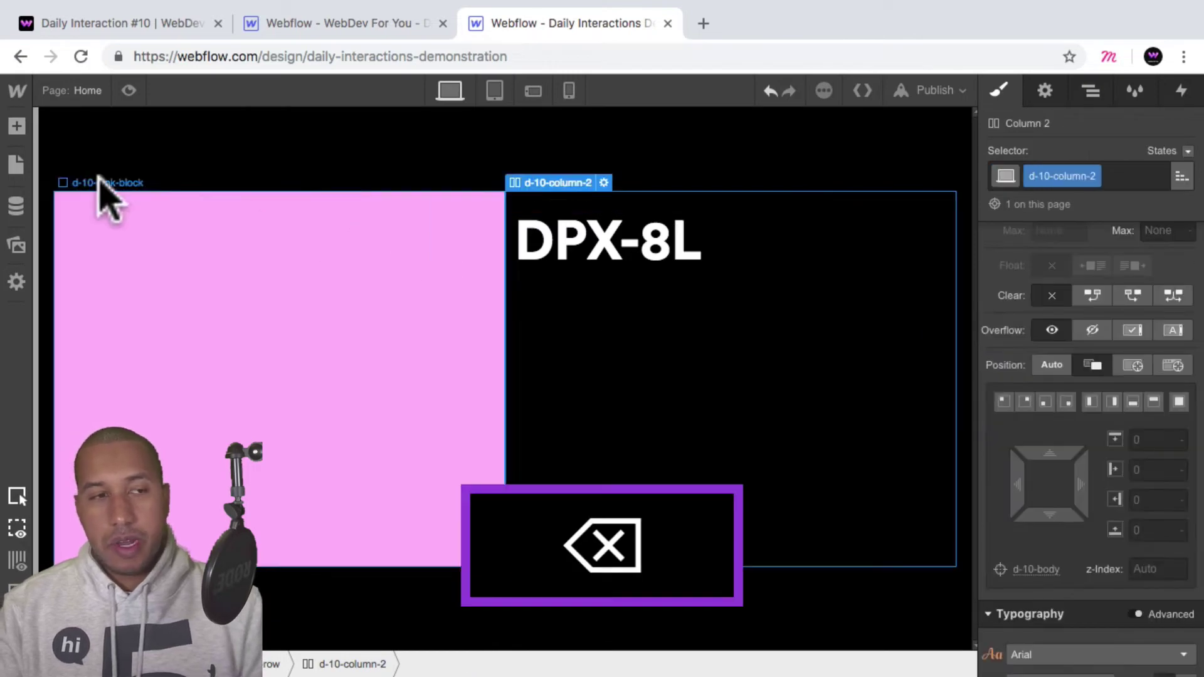
left_click(15, 126)
scroll(146, 433, "down", 2)
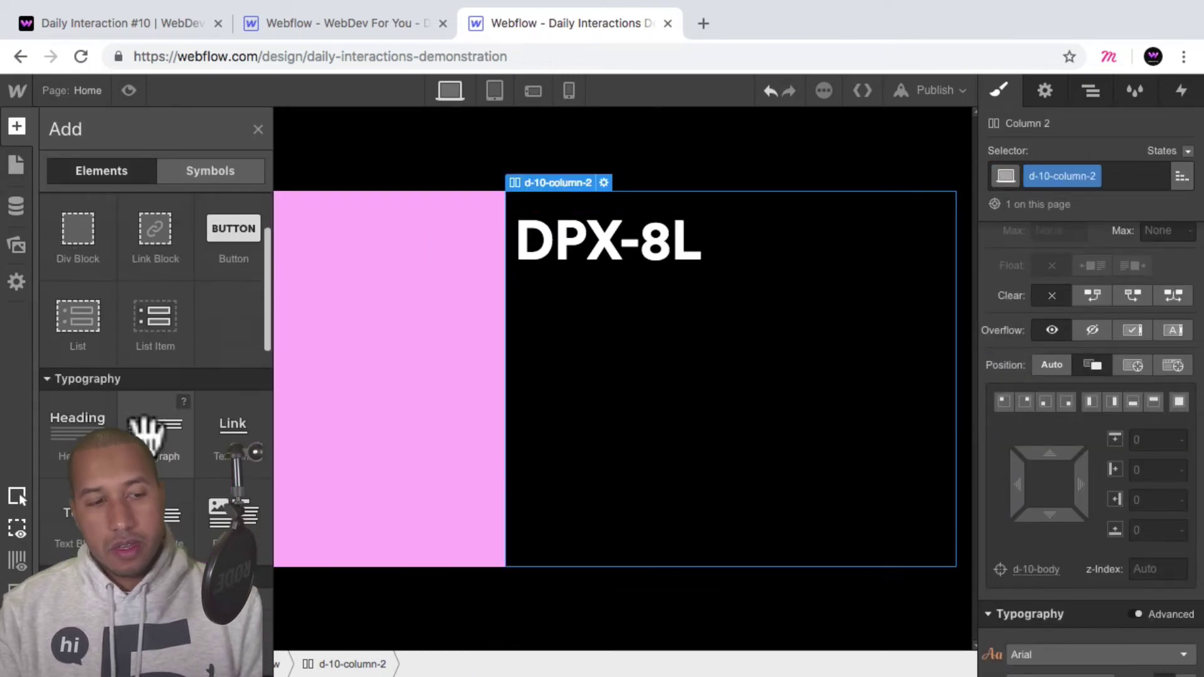
left_click_drag(153, 442, 755, 403)
Step: Add a Button element below the paragraph in d-10-column-2
left_click(717, 430)
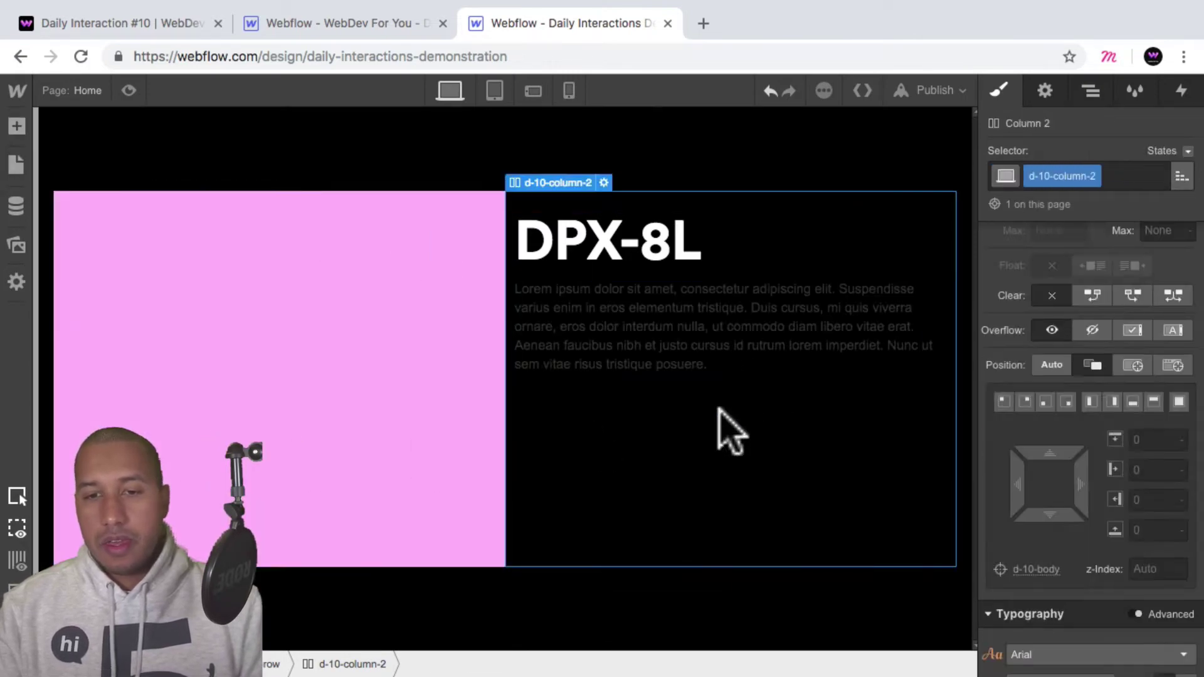
left_click(17, 126)
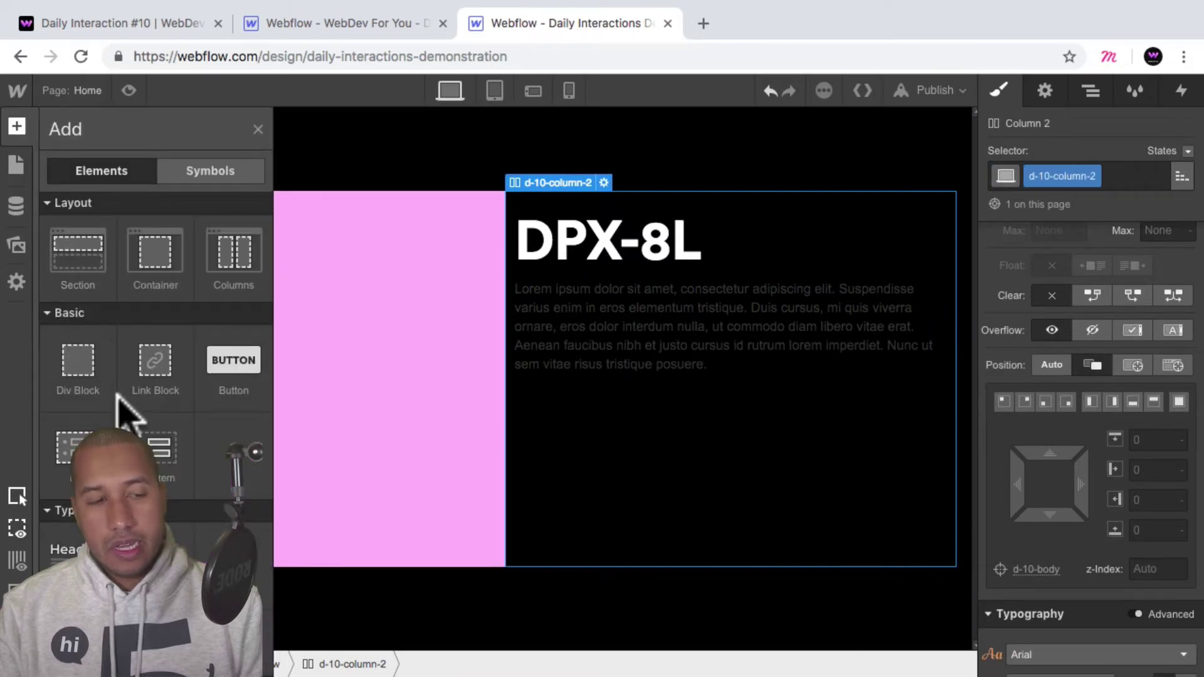
left_click_drag(215, 367, 552, 405)
Step: Set the display of d-10-column-2 to flex with a vertical layout
left_click(774, 405)
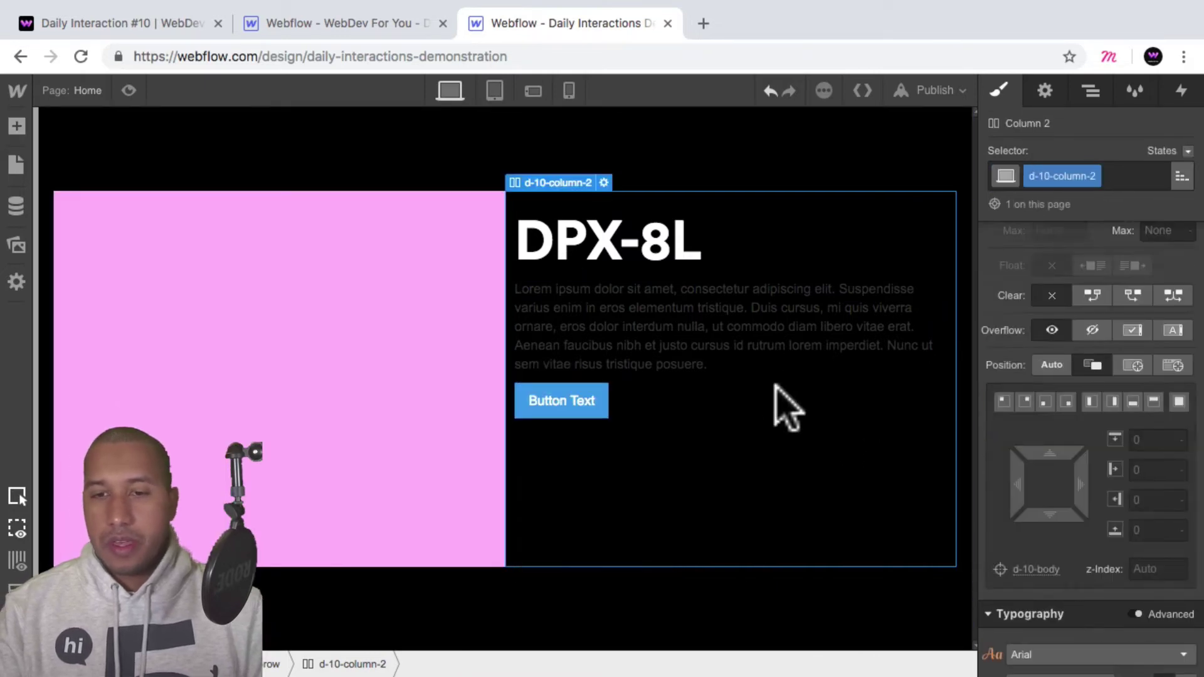
scroll(1163, 341, "up", 5)
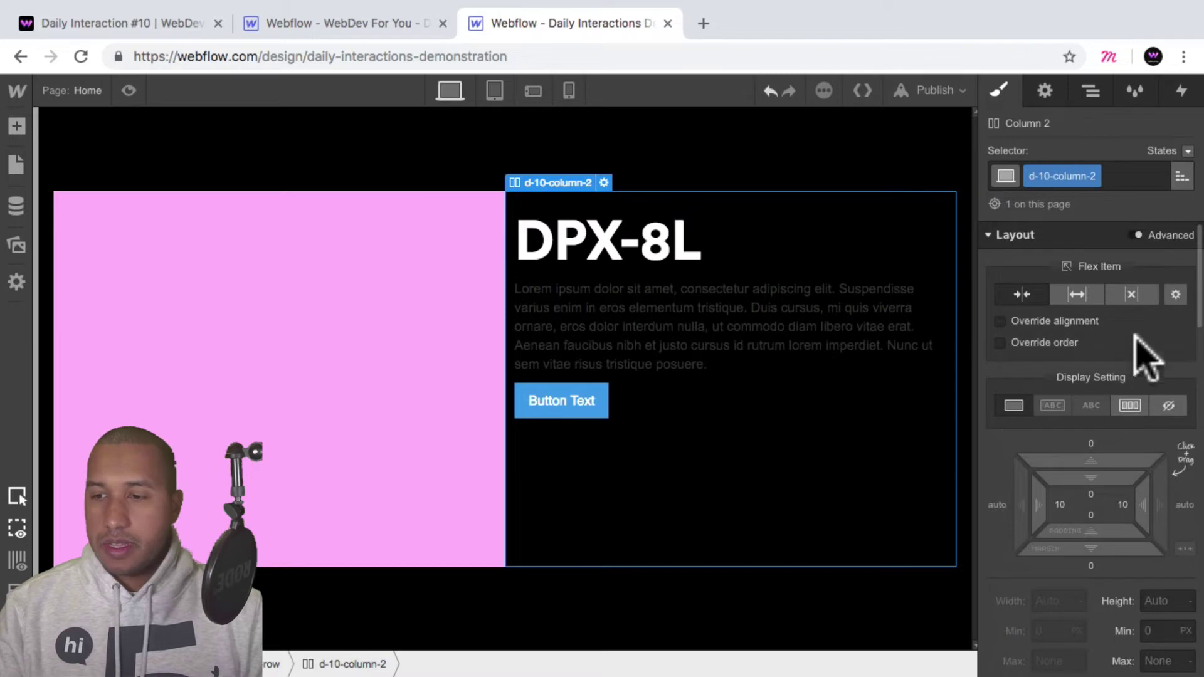
left_click(1128, 405)
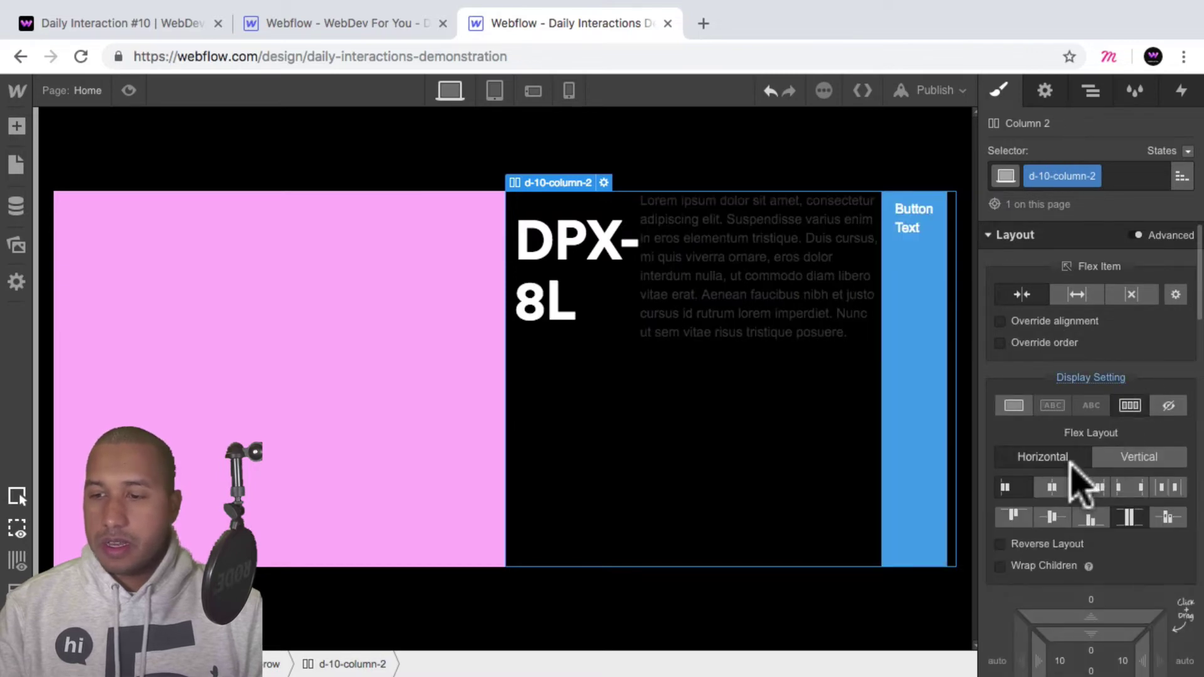
left_click(1117, 457)
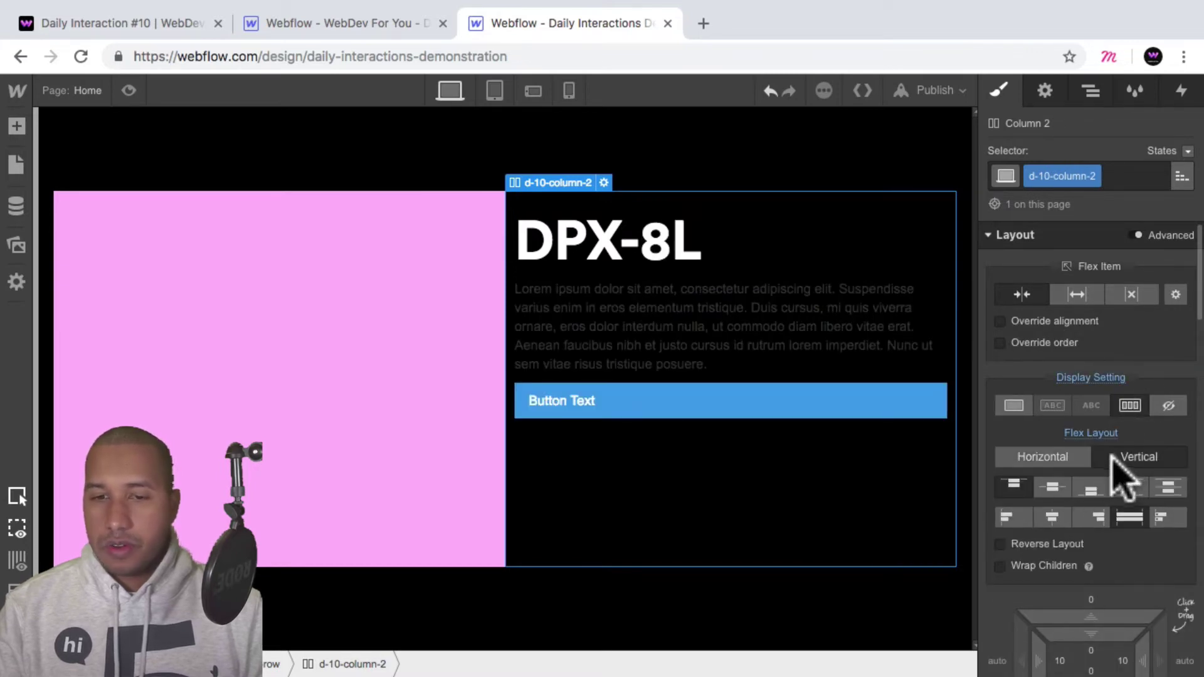
Step: Justify the contents of d-10-column-2 to the vertical centre and align them to the start of the column
left_click(1052, 487)
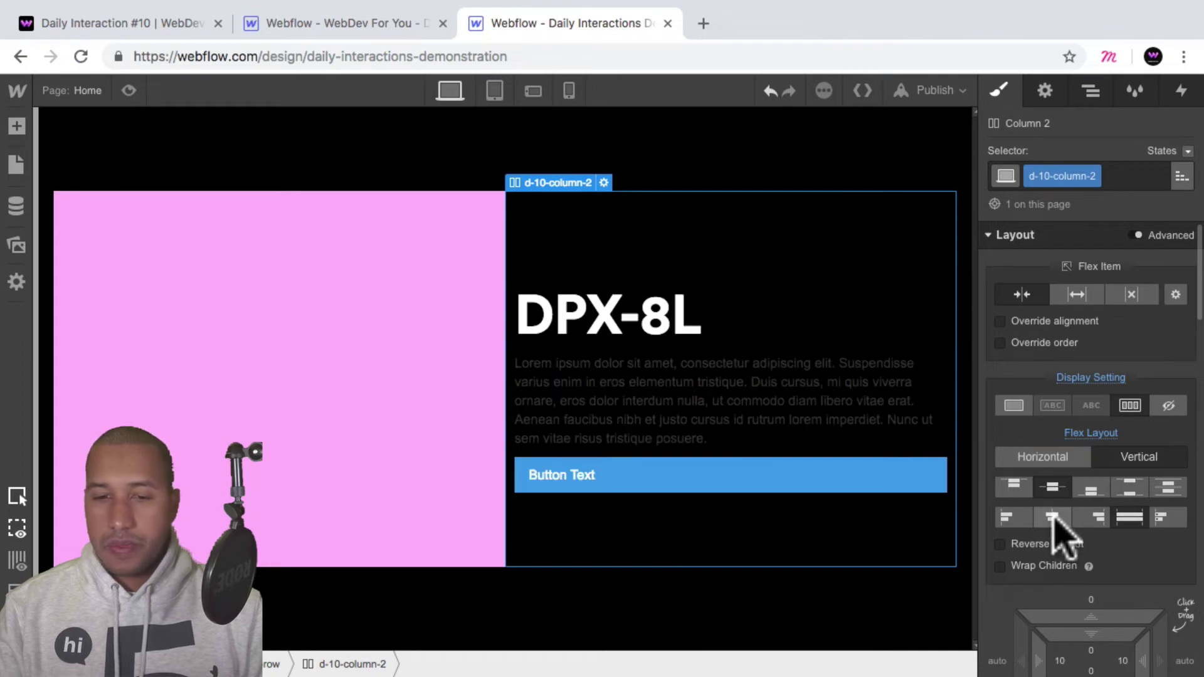
left_click(1053, 517)
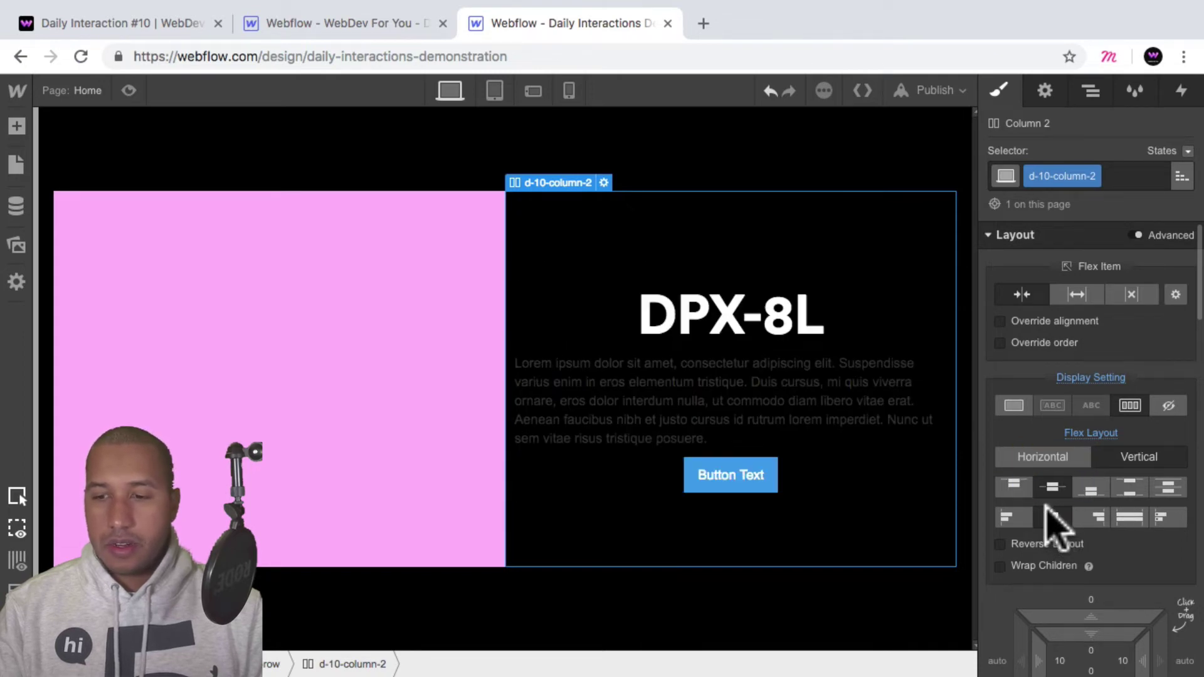
left_click(1009, 517)
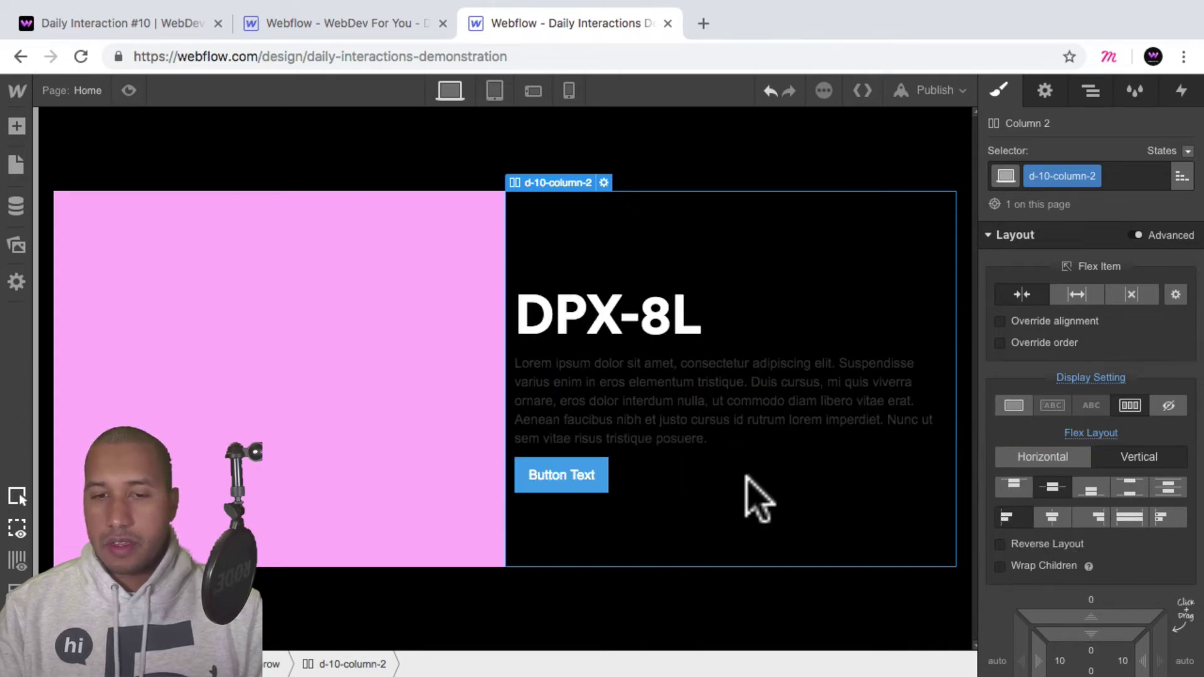
Step: Override the alignment of the button in d-10-column-2 so it sits at the end of the column
left_click(593, 480)
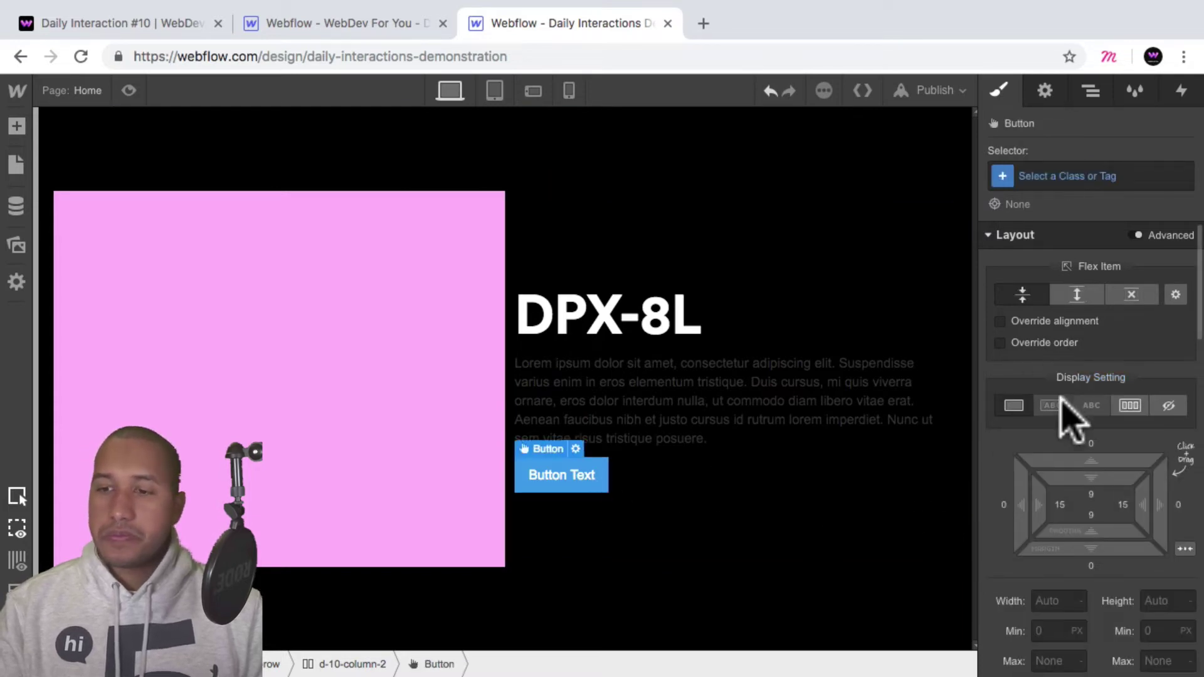
left_click(1000, 321)
left_click(1097, 349)
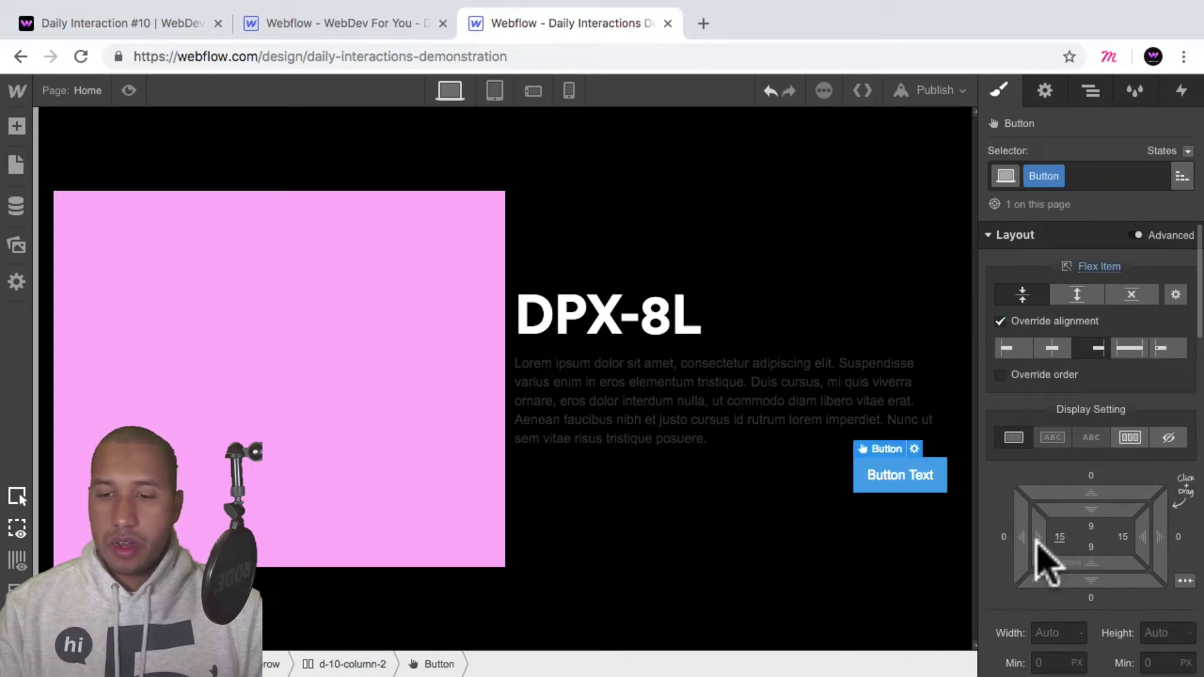
Step: Set the left padding of d-10-column-2 to 60 px
left_click(718, 495)
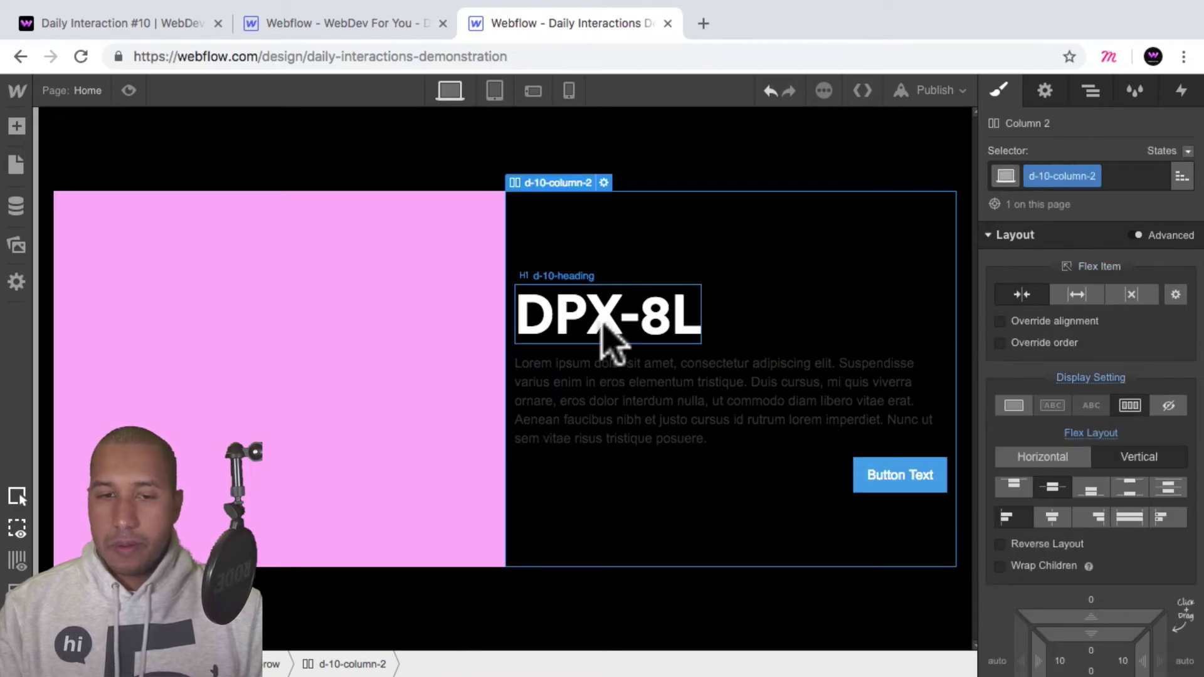
left_click(613, 327)
left_click(802, 308)
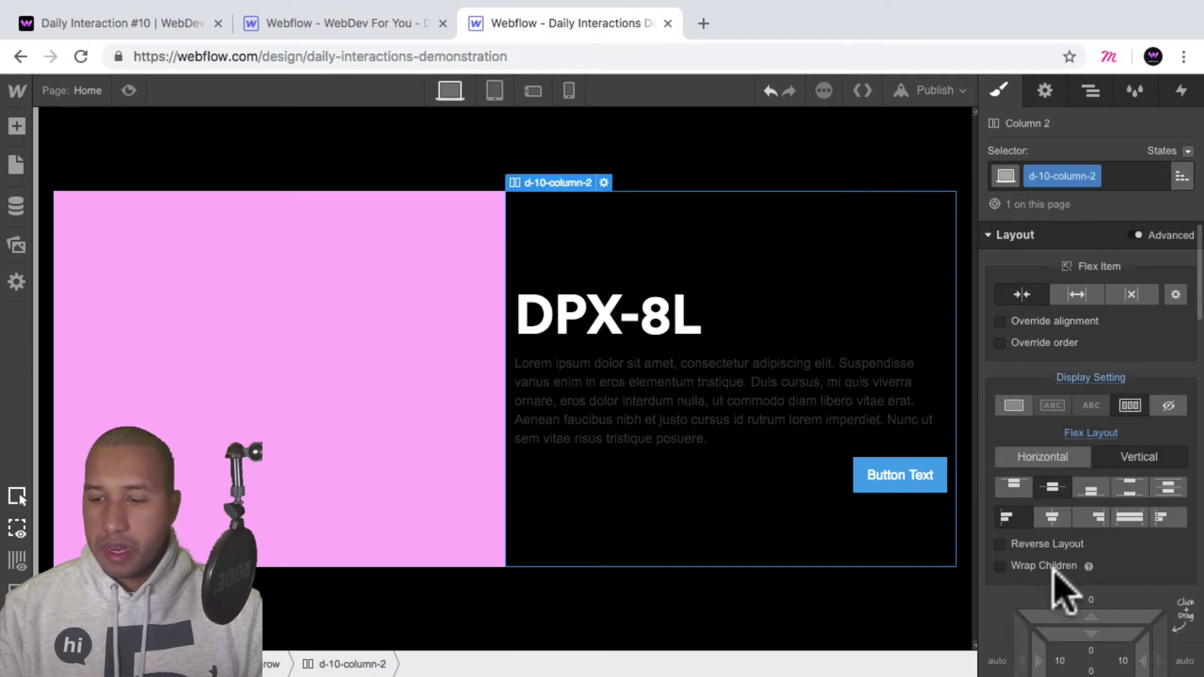
scroll(1066, 586, "down", 2)
left_click_drag(1041, 592, 1181, 593)
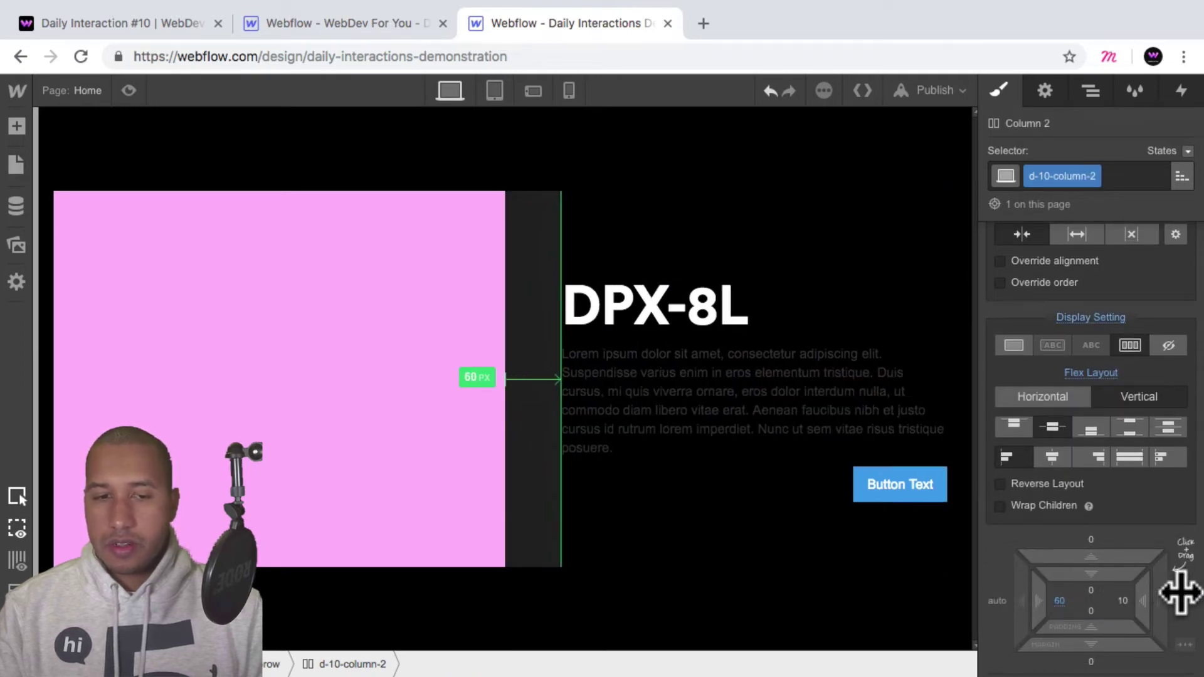
Step: Create the class d-10-p on the paragraph below the DPX-8L heading
left_click(726, 431)
scroll(1075, 444, "down", 5)
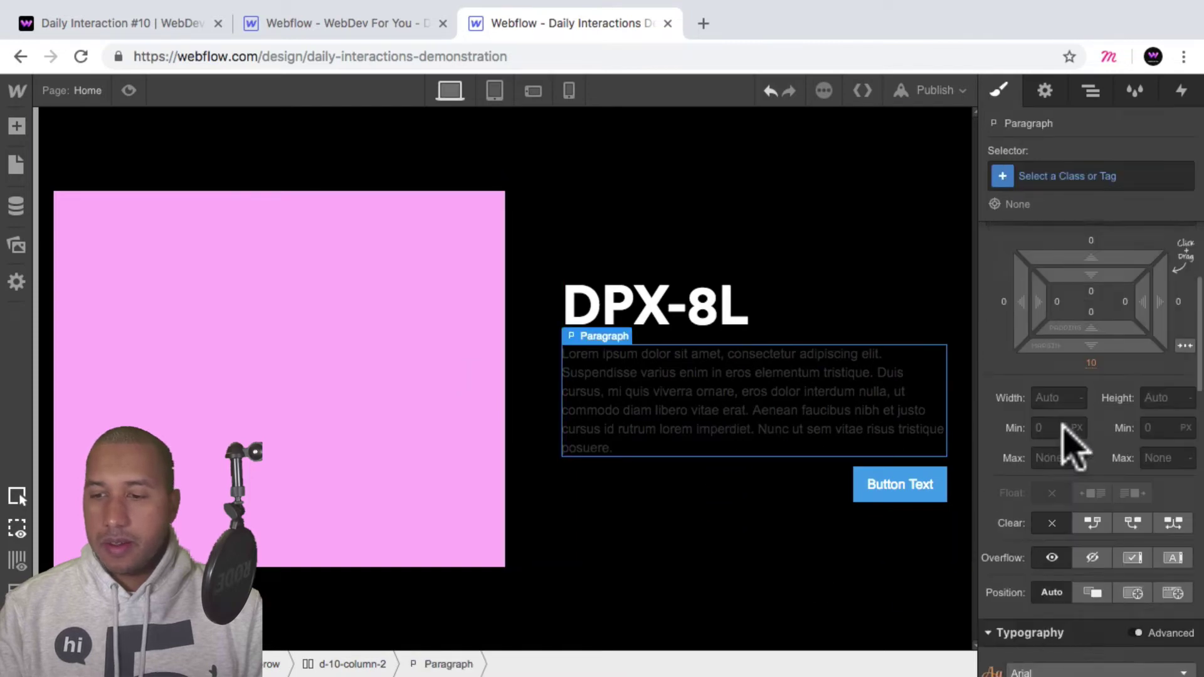
left_click(1054, 174)
type("d")
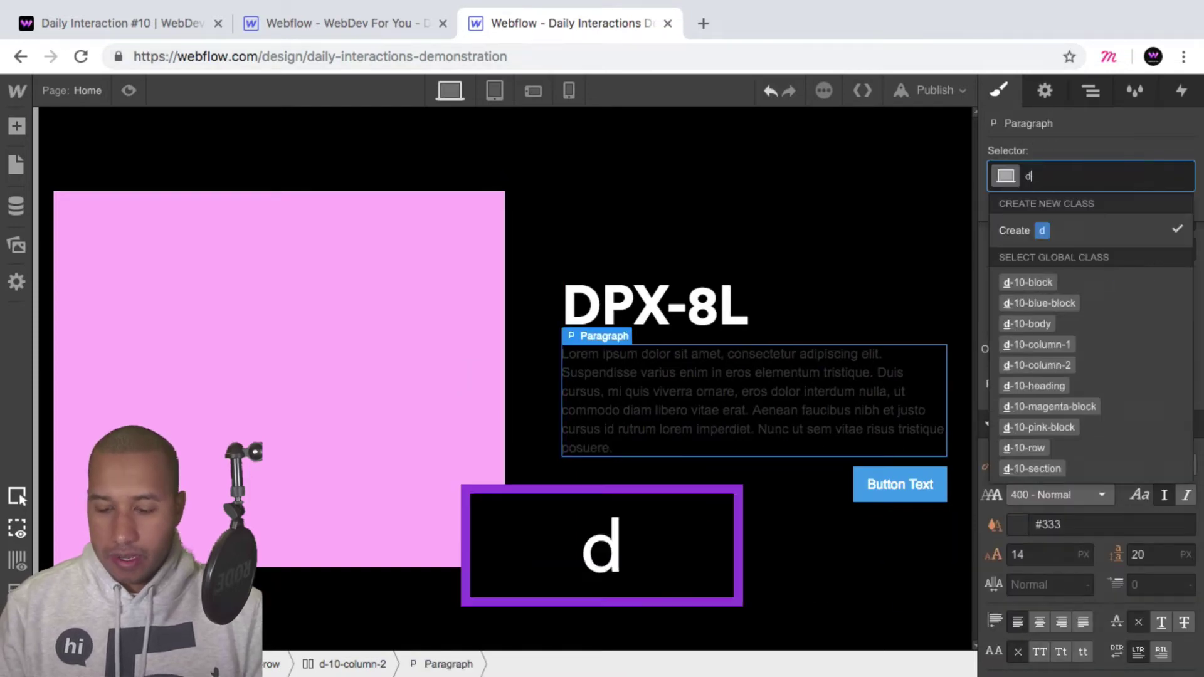
type("-10-p")
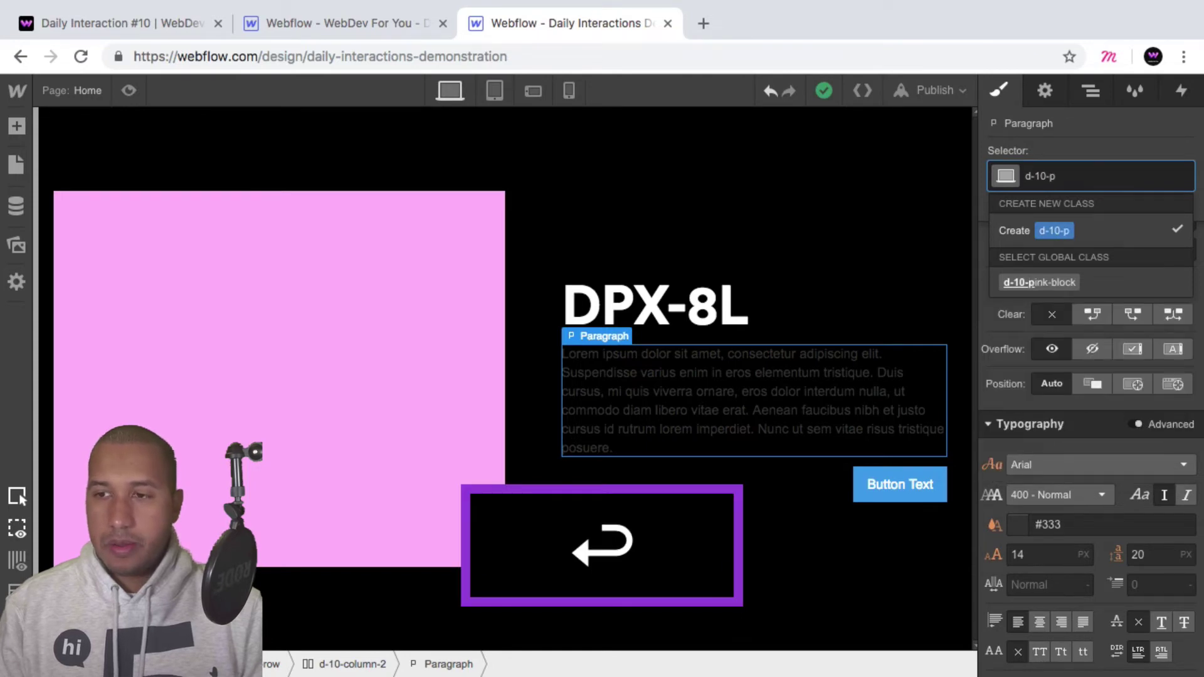
key("Return")
Step: Set the d-10-p font to Circular Book and its text color to white
scroll(1075, 336, "down", 4)
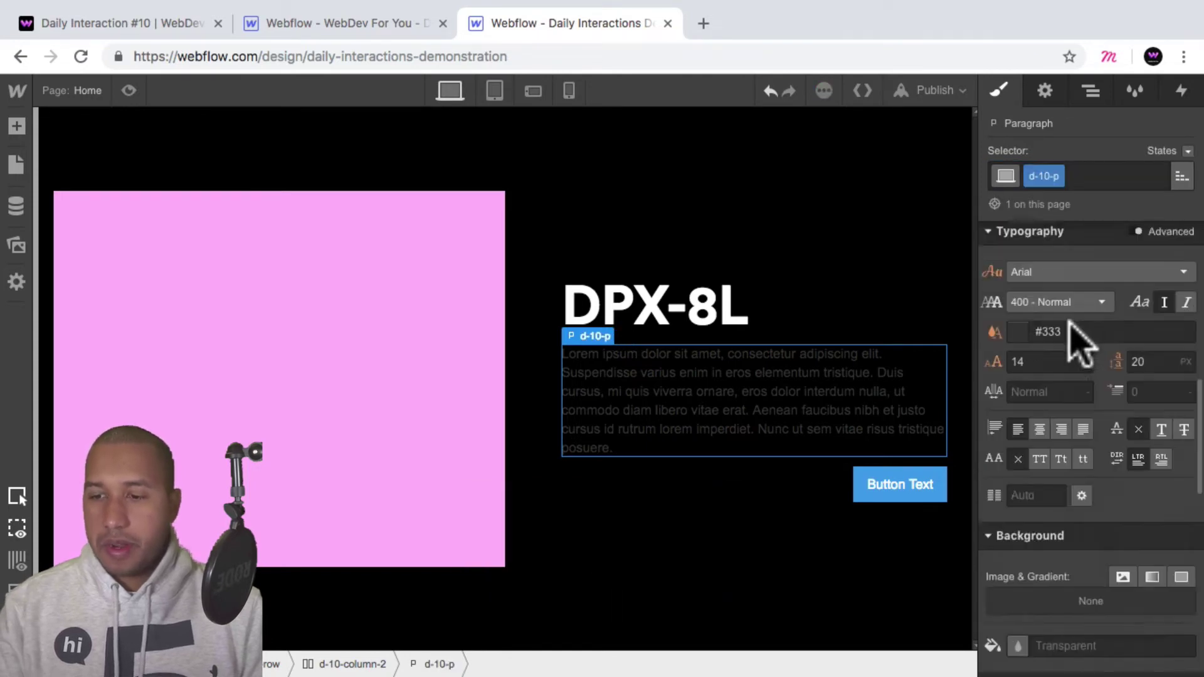
scroll(1060, 273, "up", 1)
left_click(1063, 268)
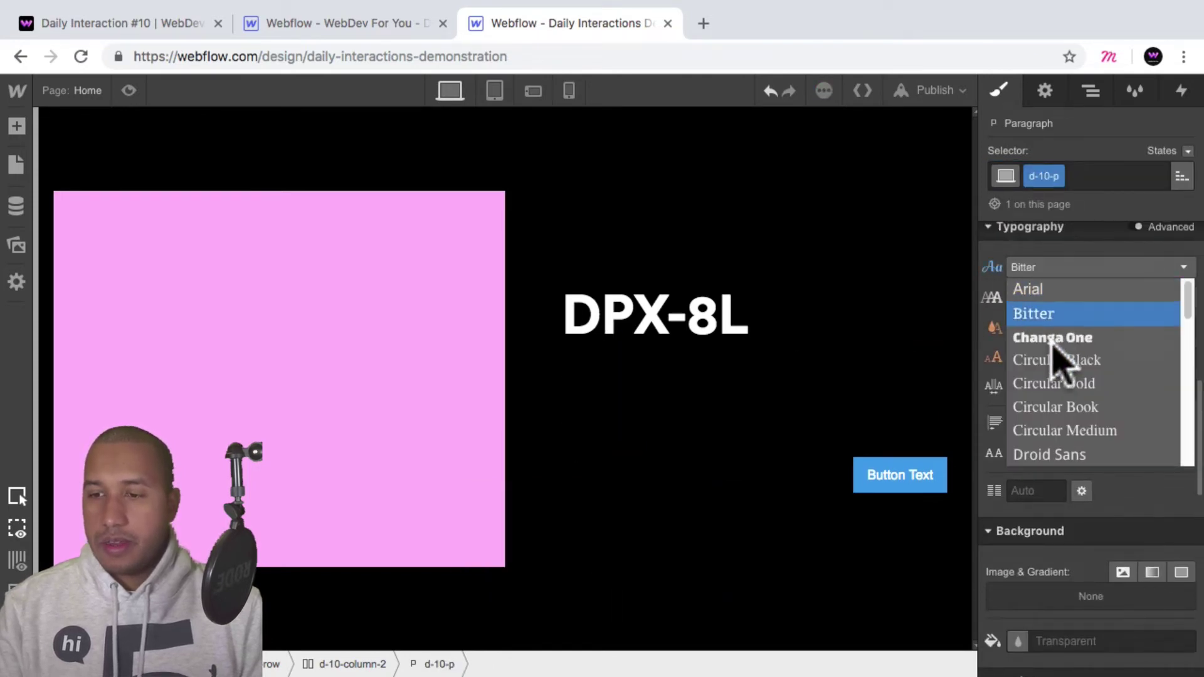
left_click(1052, 408)
left_click(1017, 327)
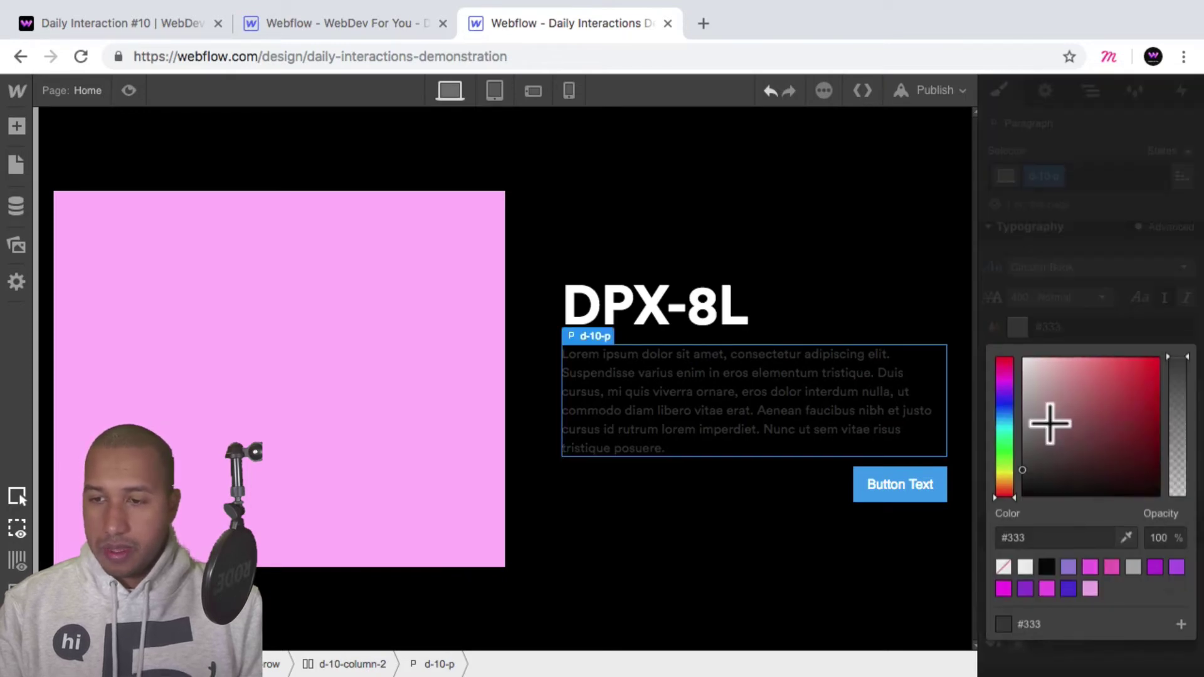
left_click(1027, 566)
Step: Rename the class of the button below the paragraph to d-10-button
left_click(938, 495)
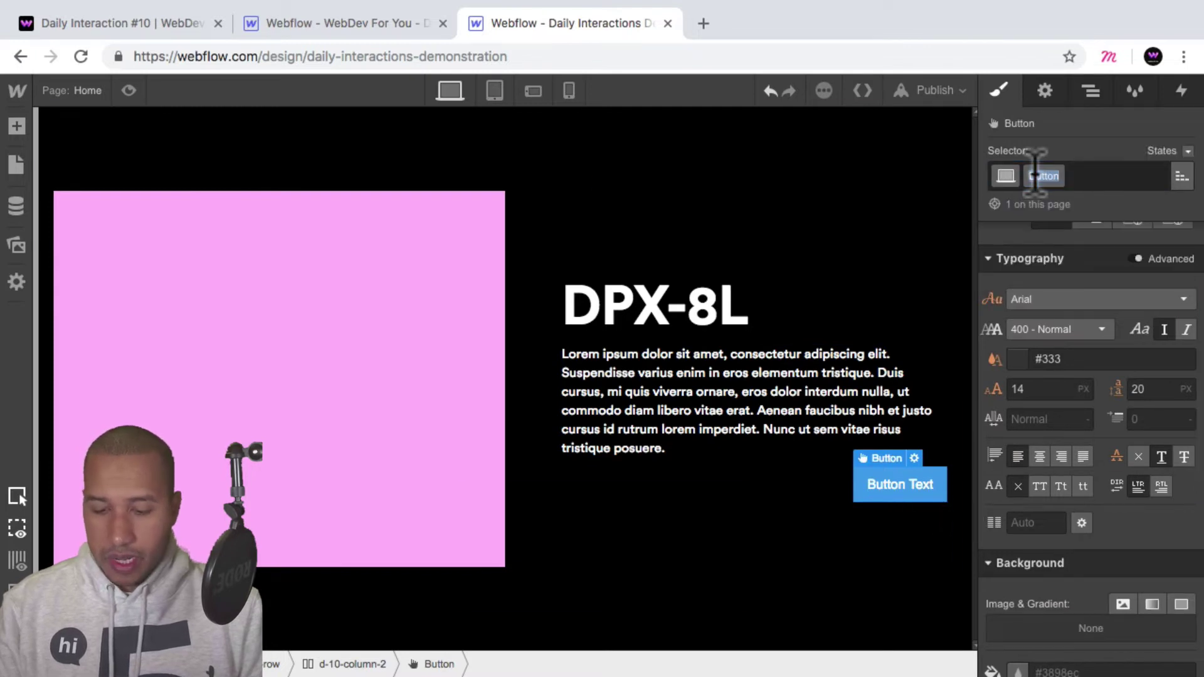
type("d-10-b")
key("Return")
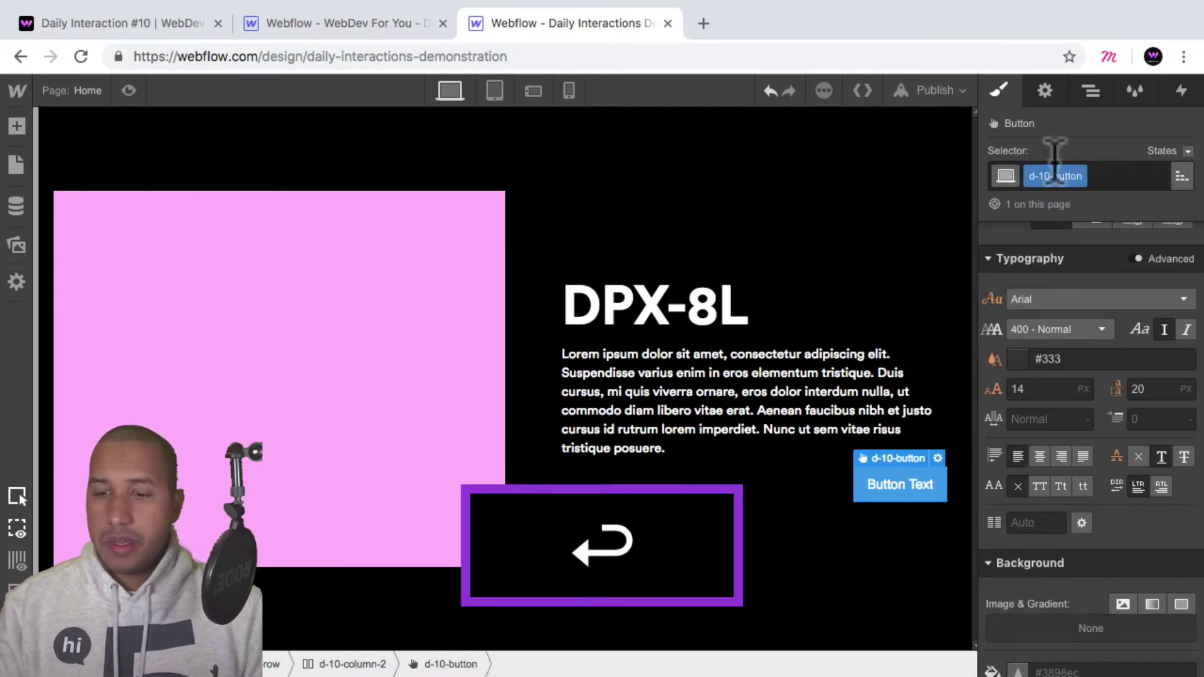
Step: Give d-10-button a 5 px border radius and a #ff47f9 background color
scroll(1048, 417, "down", 6)
left_click(1141, 486)
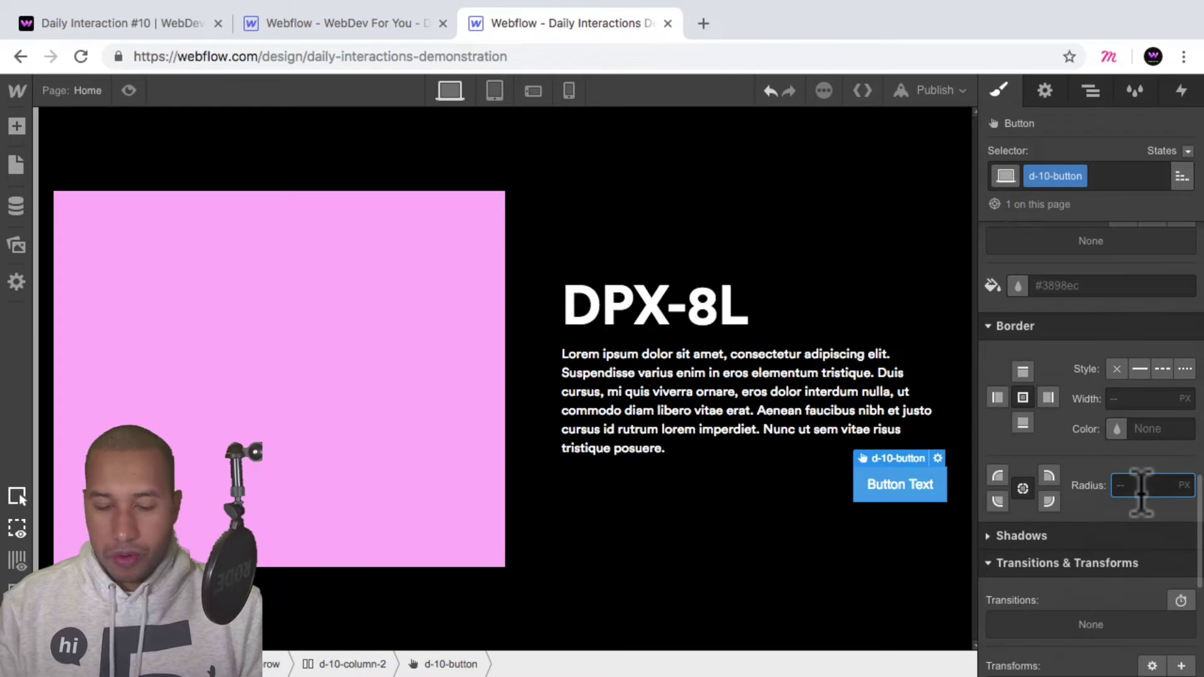
type("5")
key("Return")
scroll(1053, 402, "up", 2)
left_click(1013, 370)
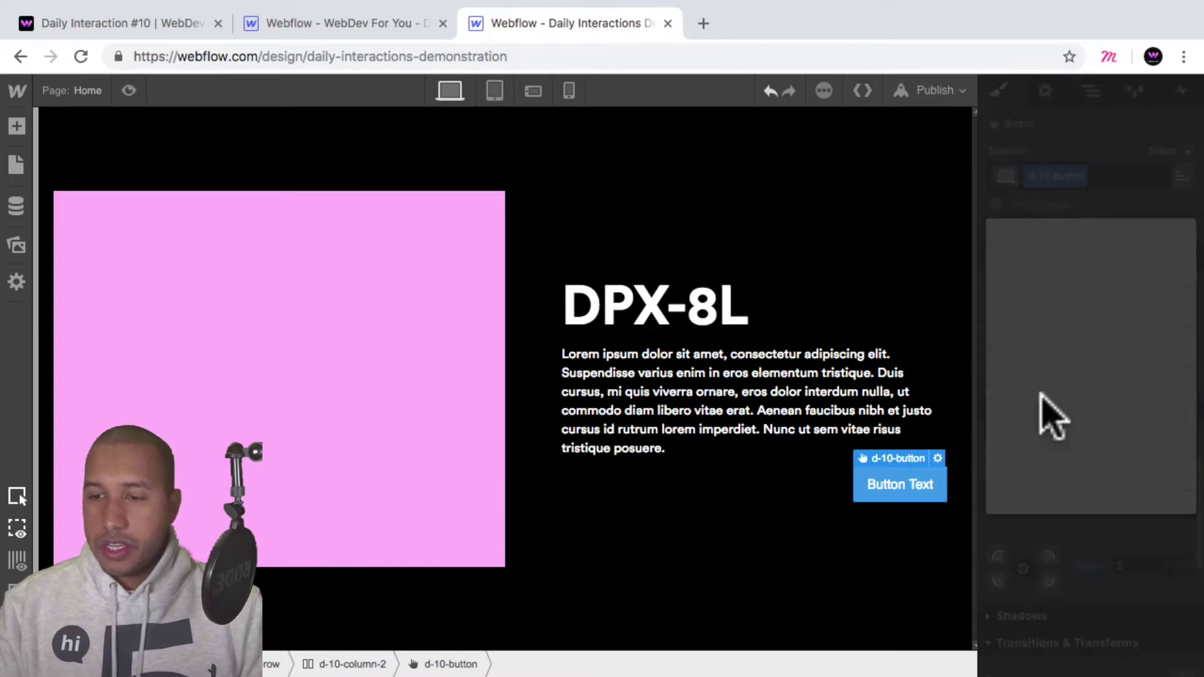
left_click(1046, 472)
Step: Replace the button's text with "Learn More"
double_click(901, 484)
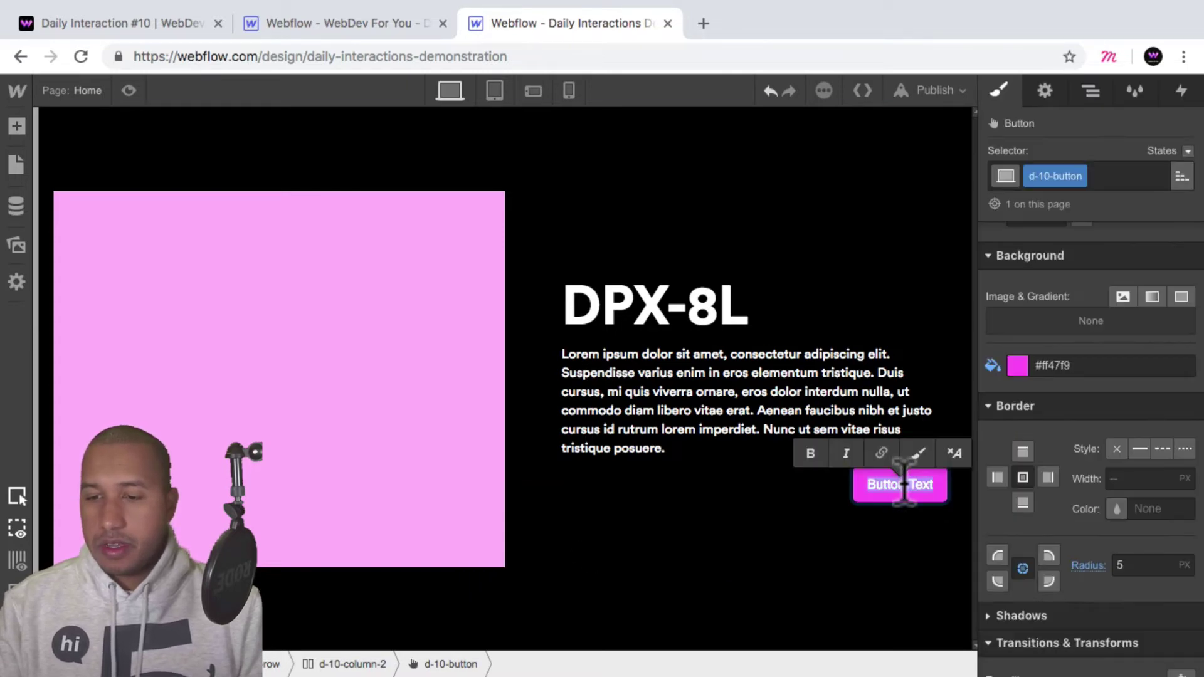
type("Learn MOR")
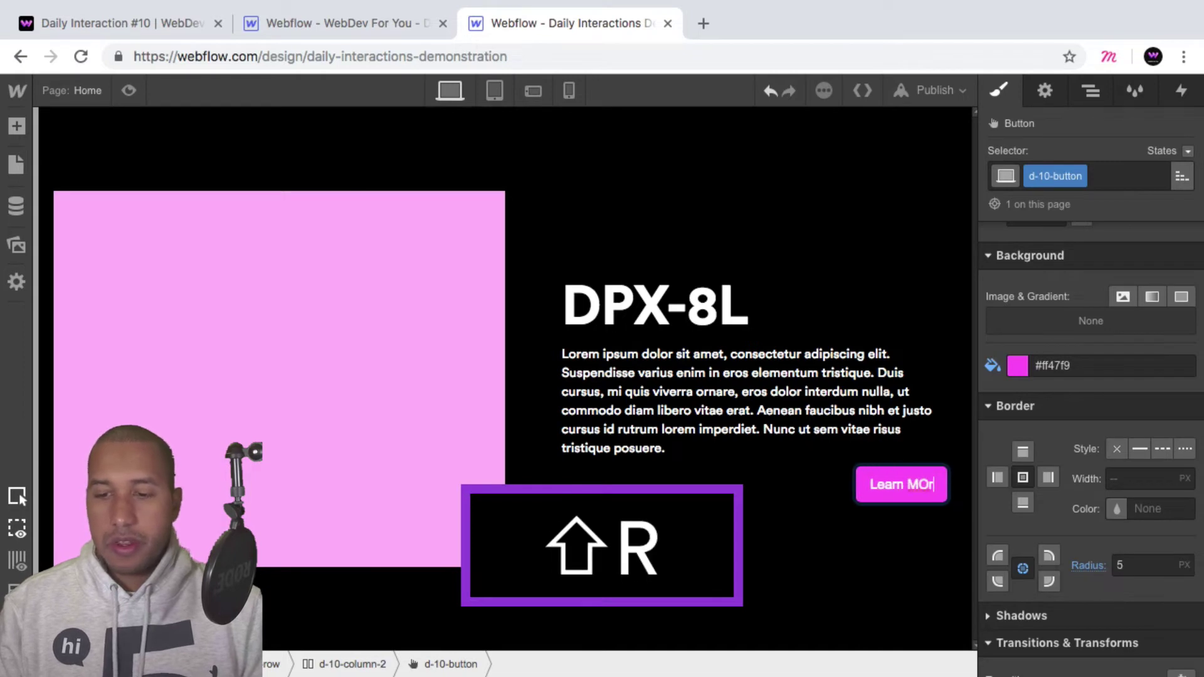
key("BackSpace")
key("BackSpace")
type("or")
key("BackSpace")
key("BackSpace")
type("ore")
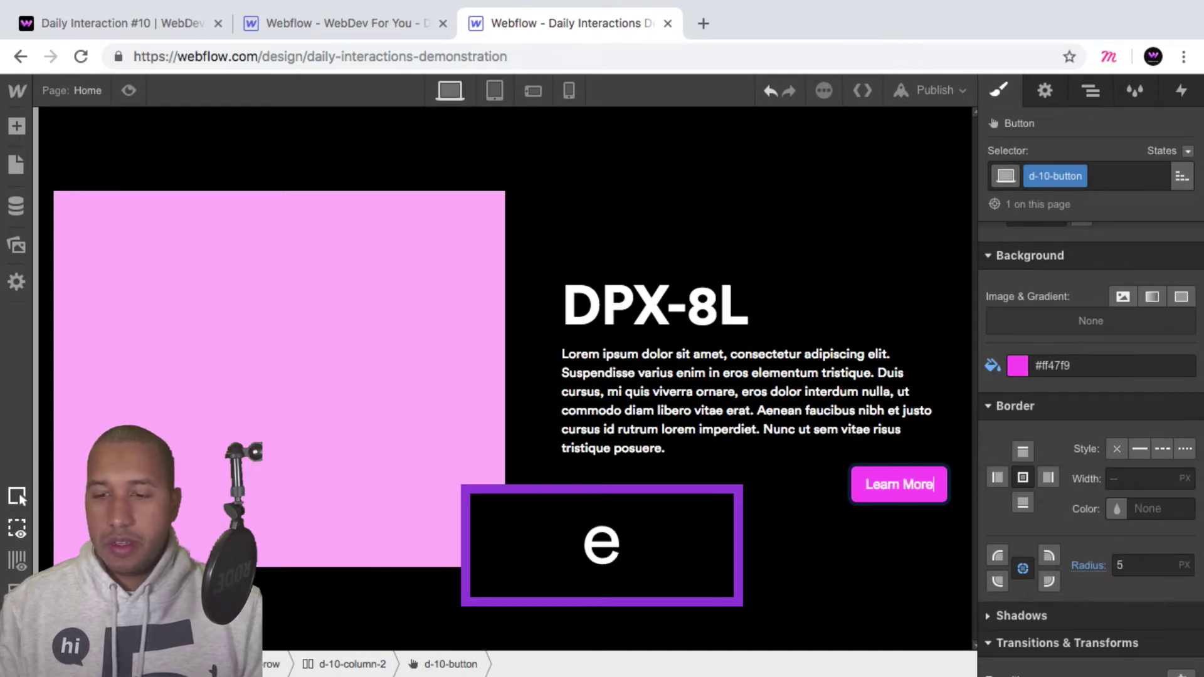
left_click(895, 536)
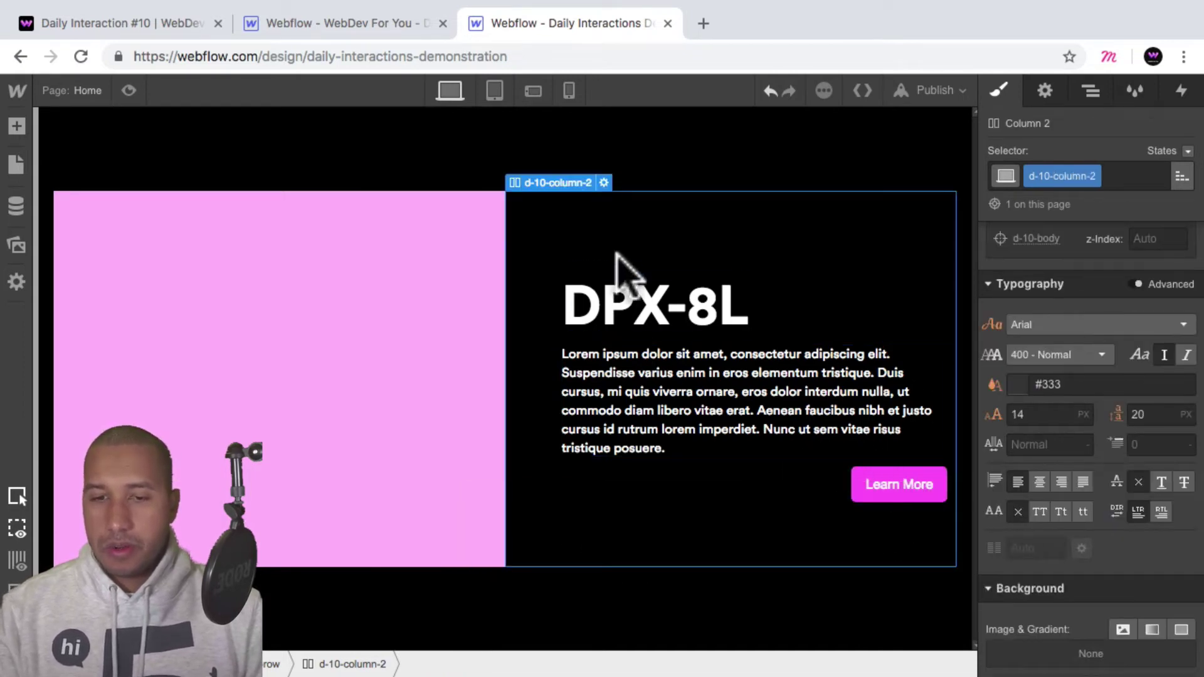
Step: Set the top and bottom margins of the d-10-p paragraph to 20 px
left_click(834, 421)
scroll(1098, 407, "up", 5)
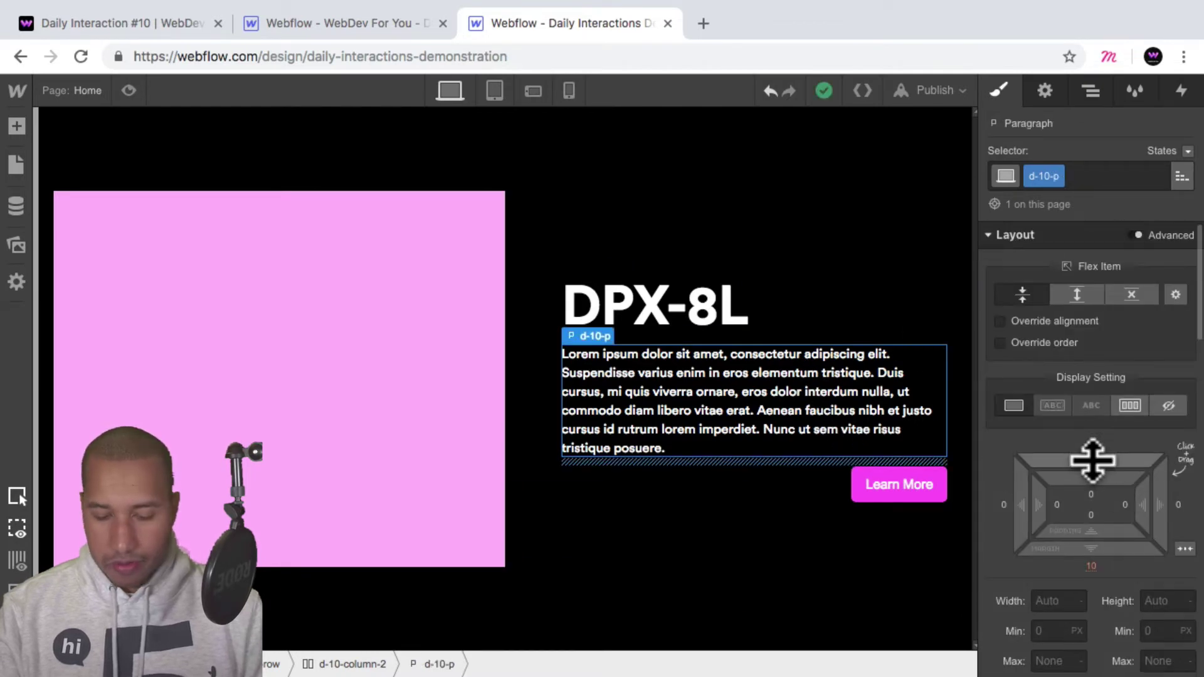
left_click_drag(1092, 461, 1101, 406)
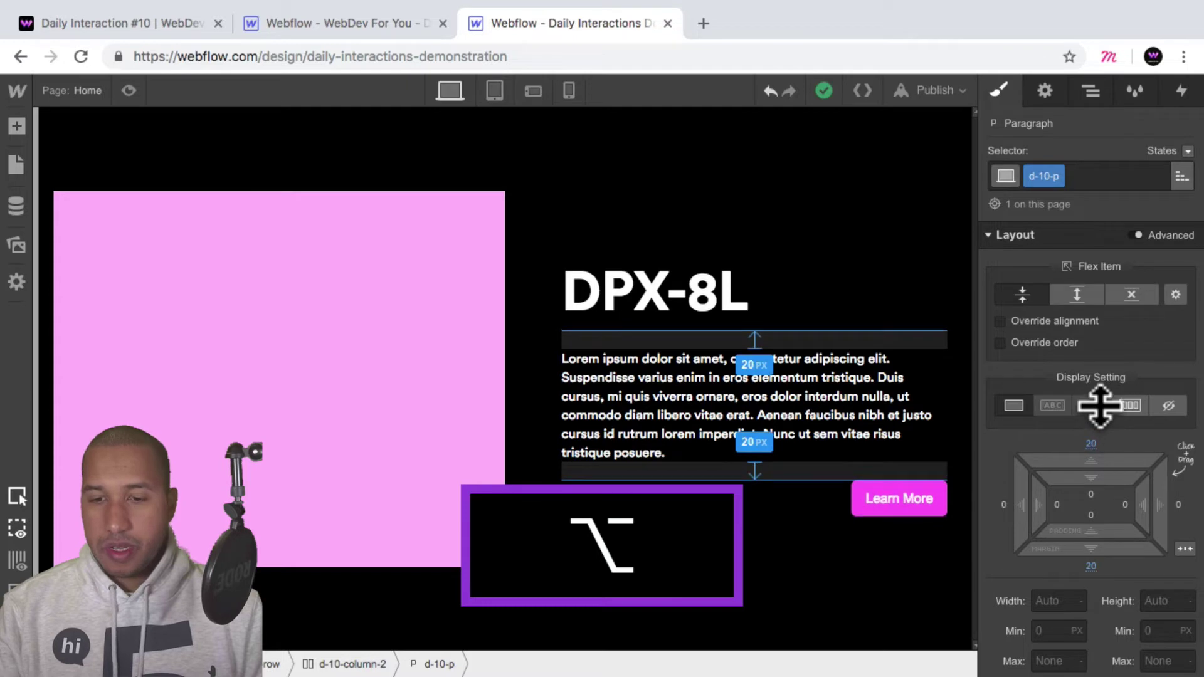
left_click(709, 534)
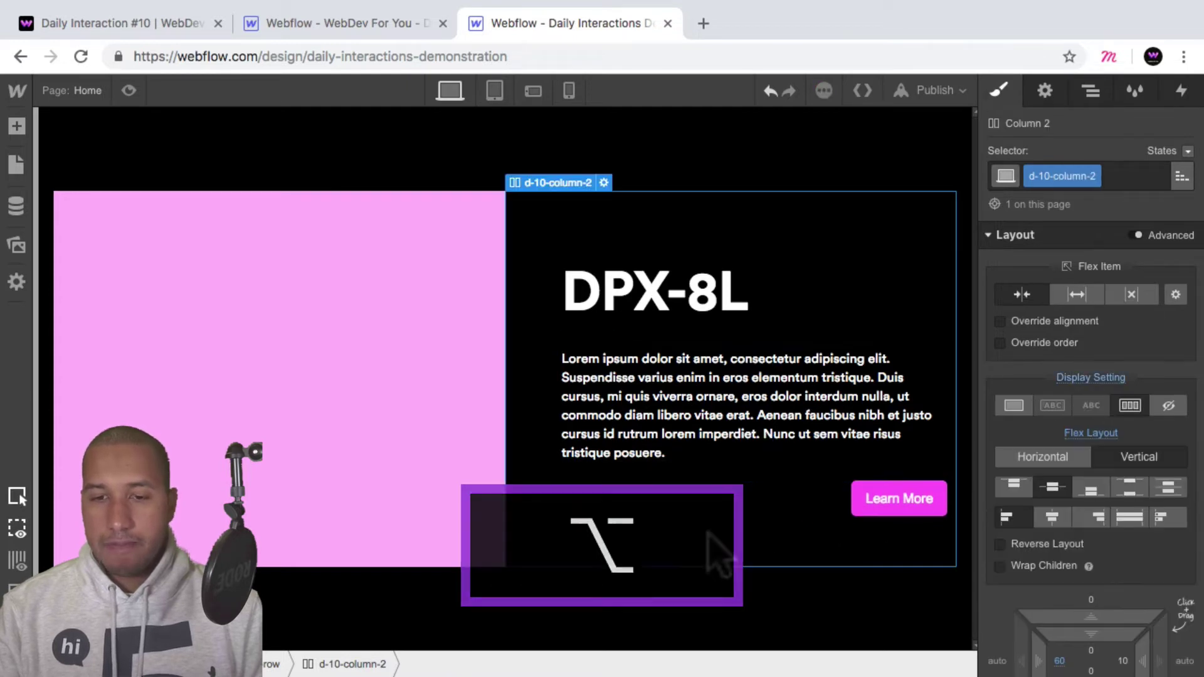
Step: Preview the section, reload the published Demo 10 page to compare its load animation, and return to the Daily Interactions design
left_click(129, 90)
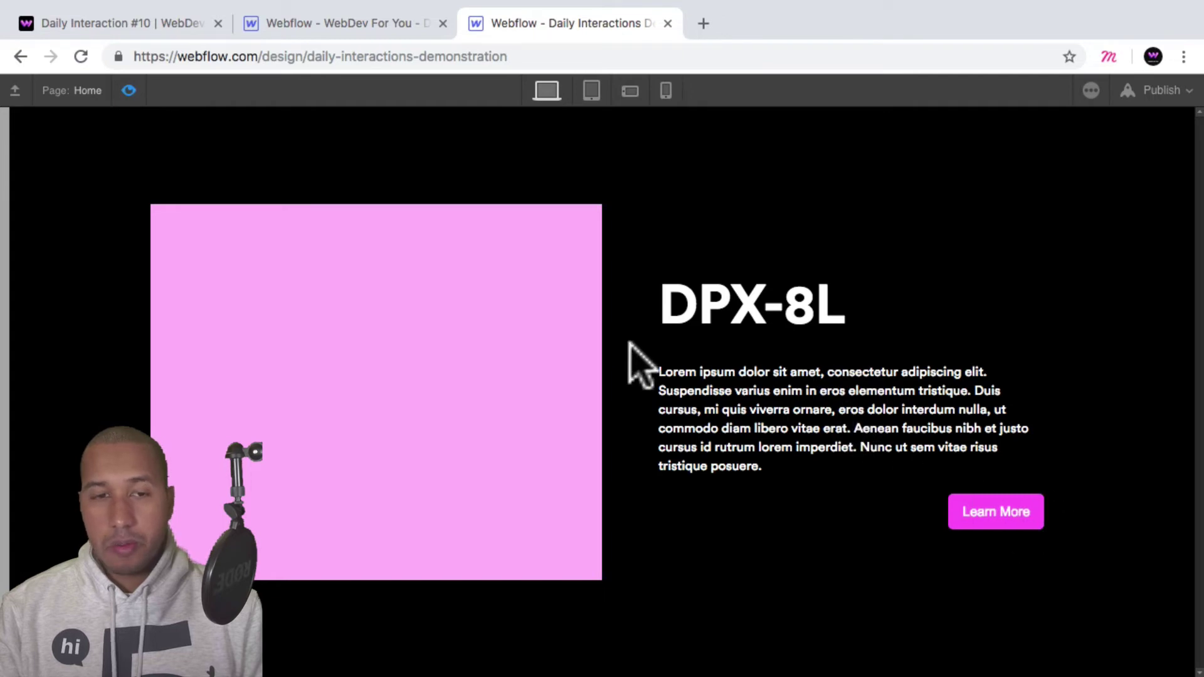
left_click(129, 90)
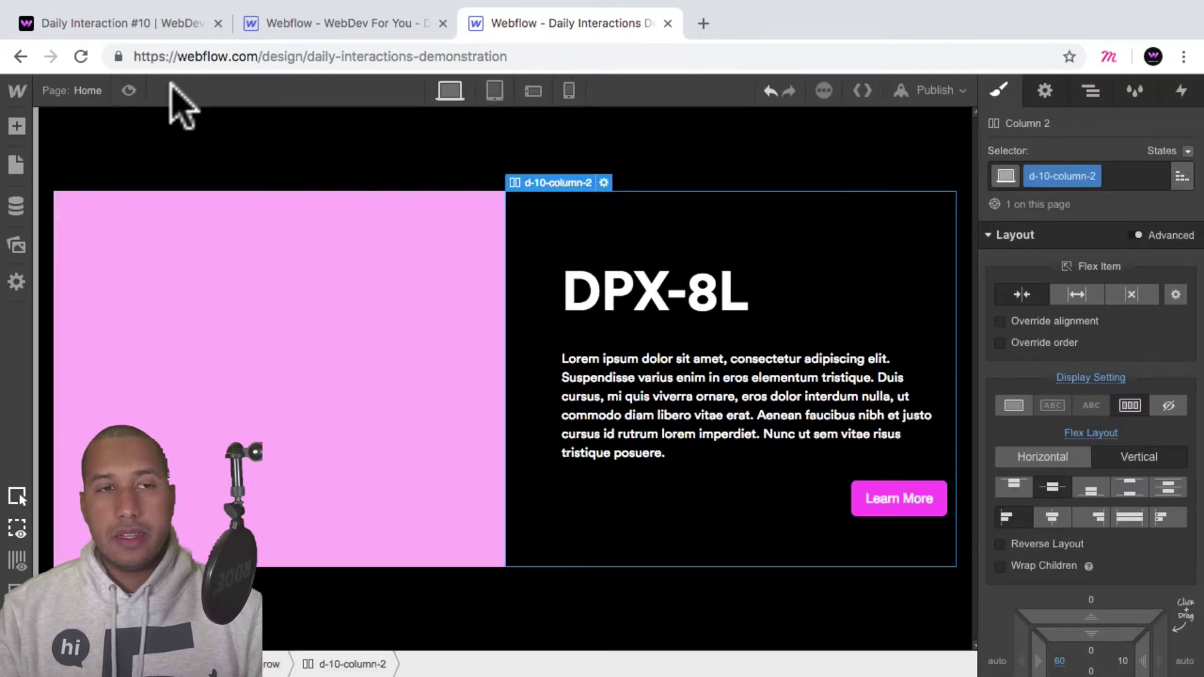
left_click(153, 30)
left_click(81, 56)
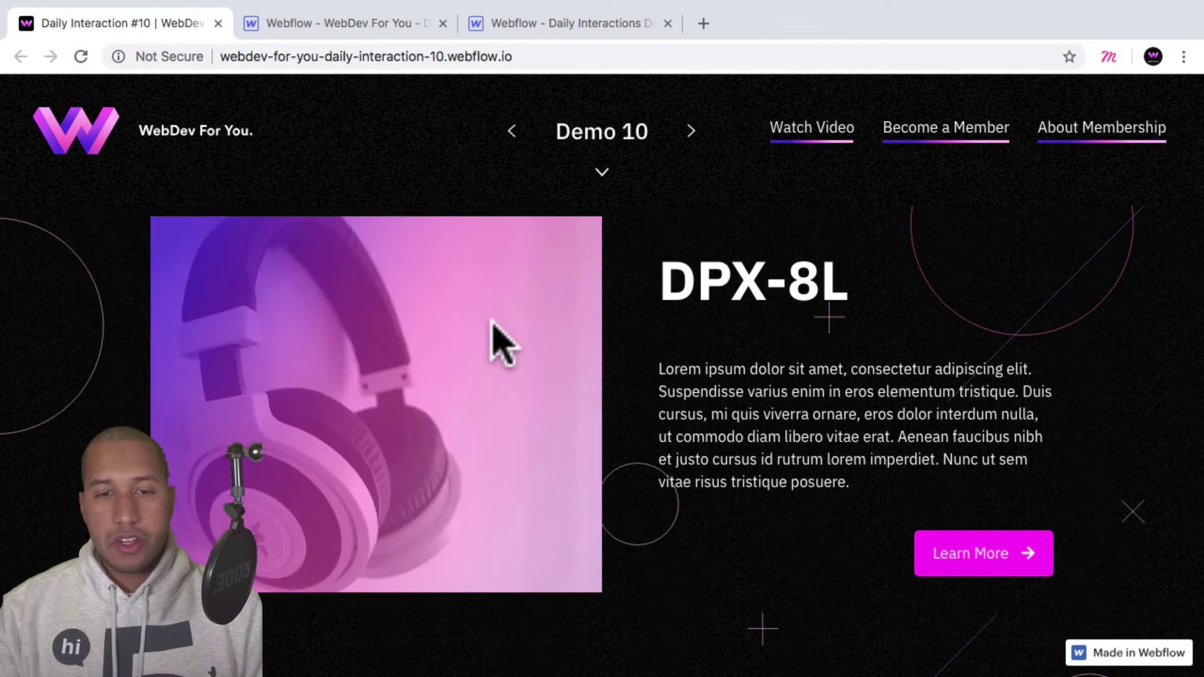
left_click(580, 25)
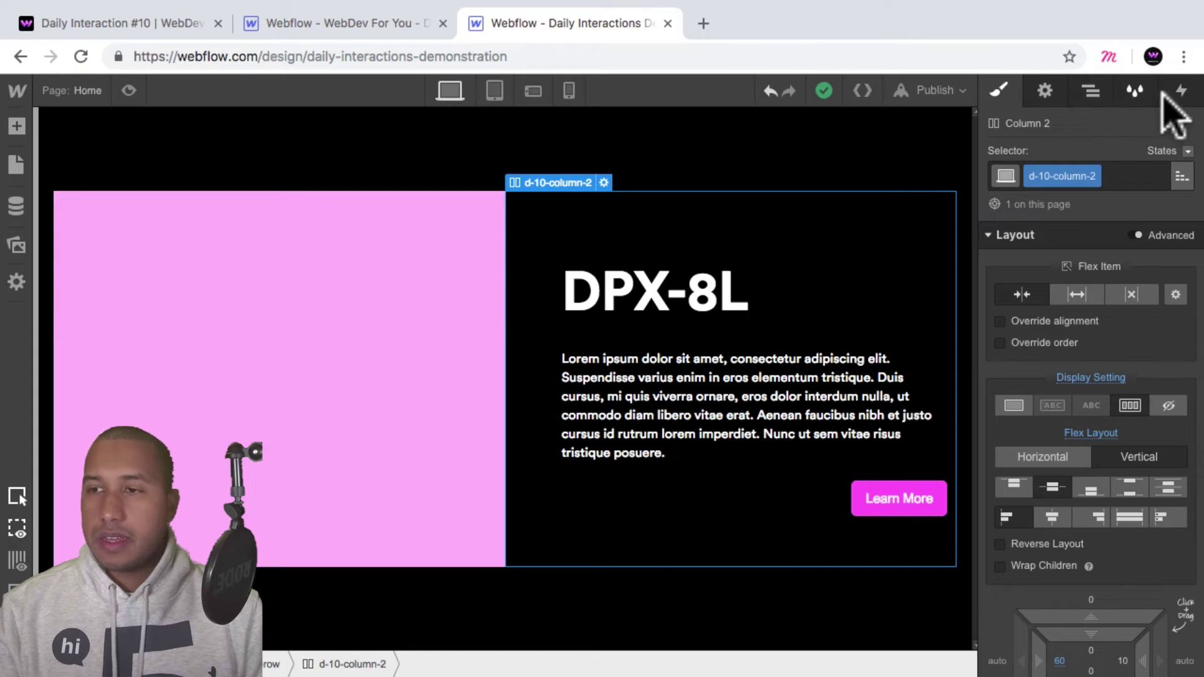
Step: Add a Page Load trigger that starts a new timed animation named d-10-page-load when the page finishes loading
left_click(1181, 91)
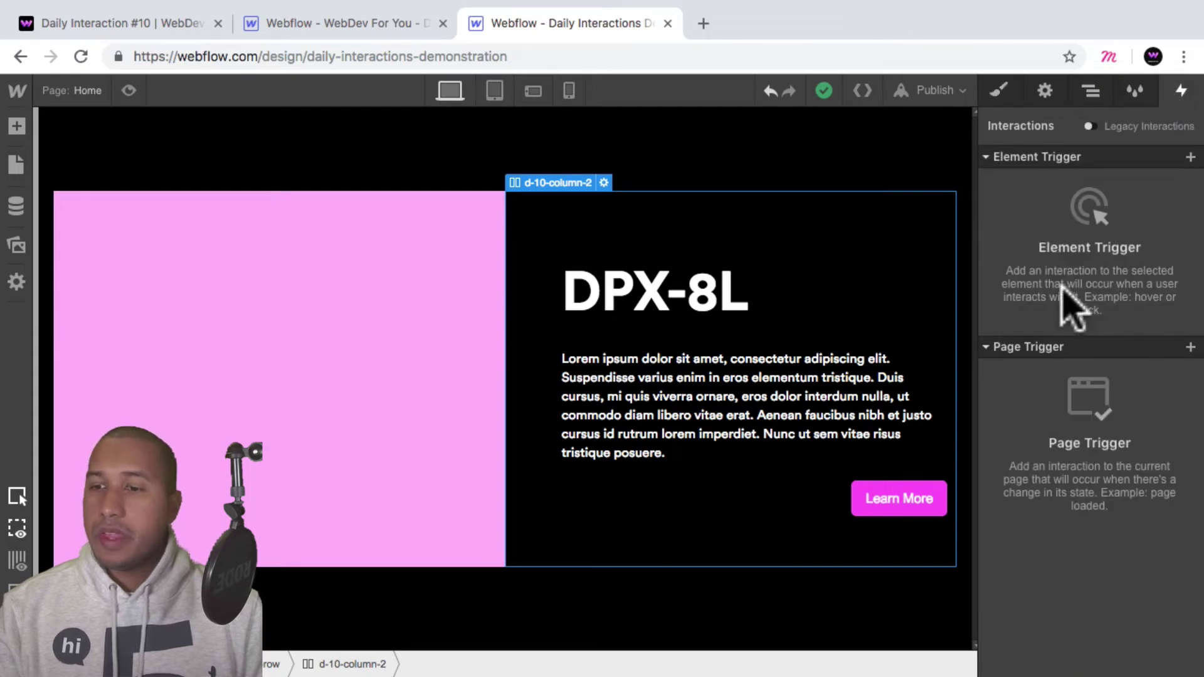
left_click(1190, 347)
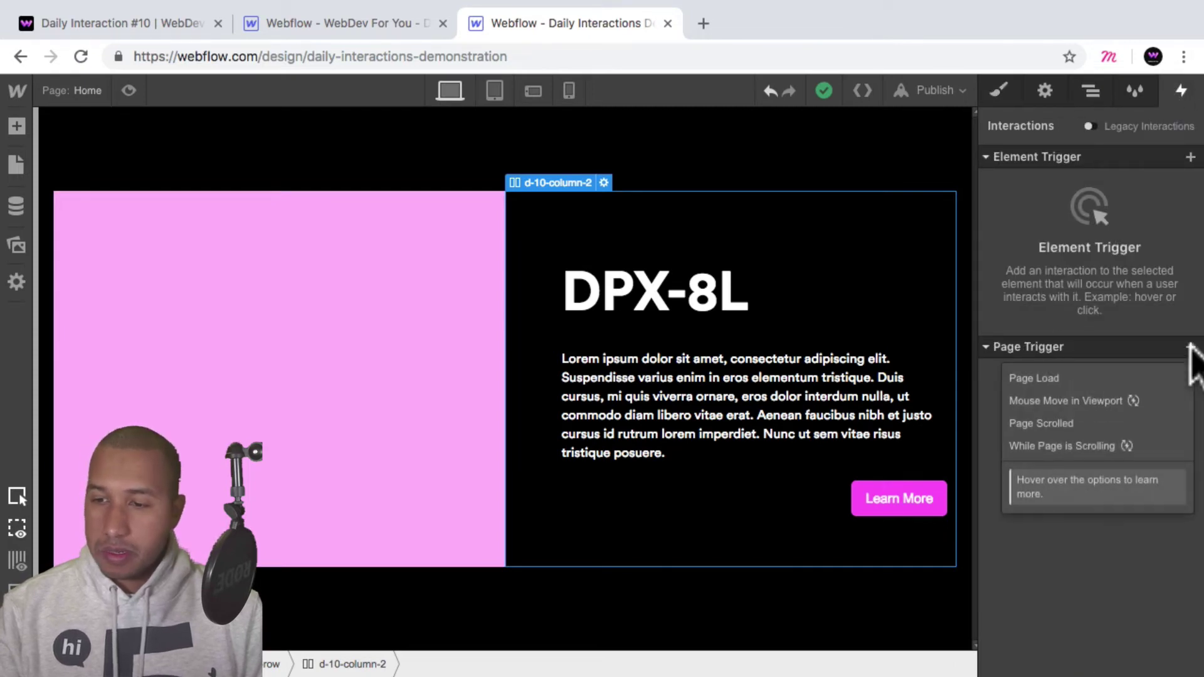
left_click(1088, 376)
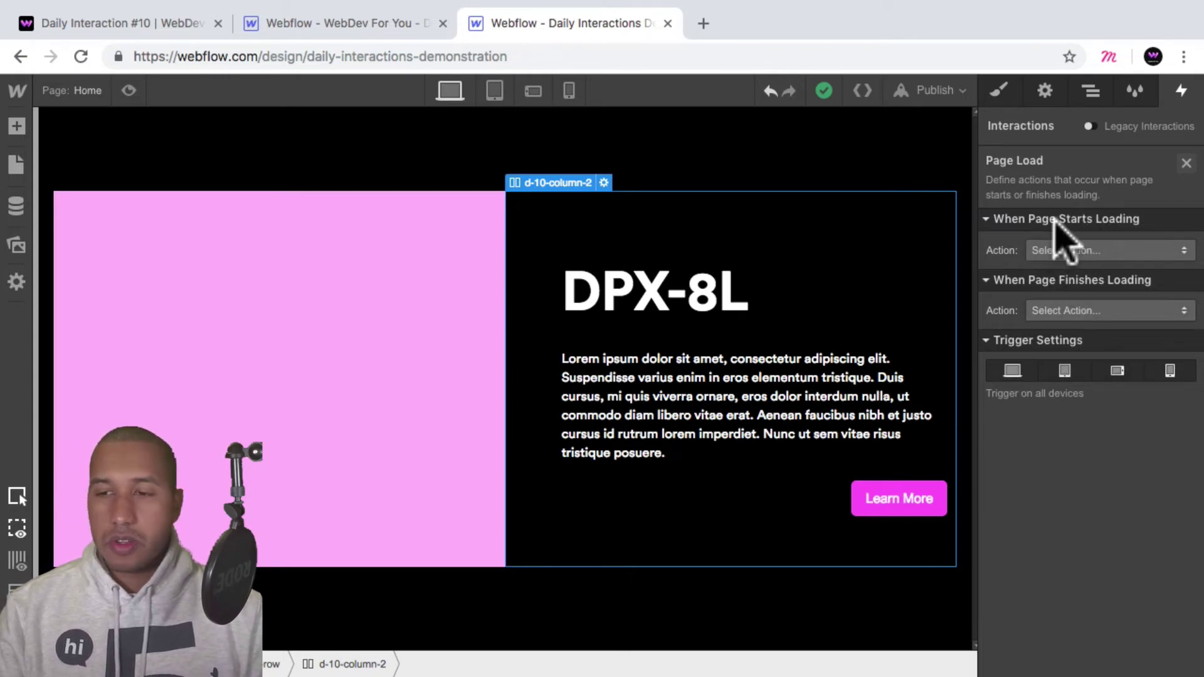
left_click(1074, 312)
left_click(1132, 351)
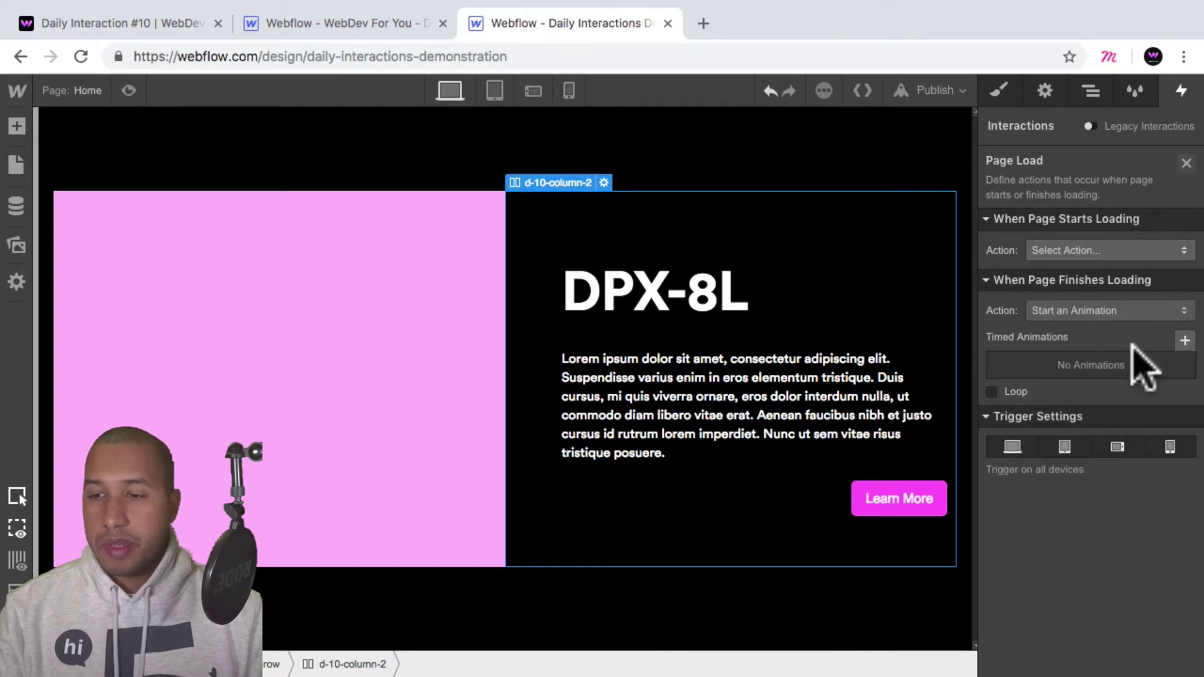
left_click(1184, 339)
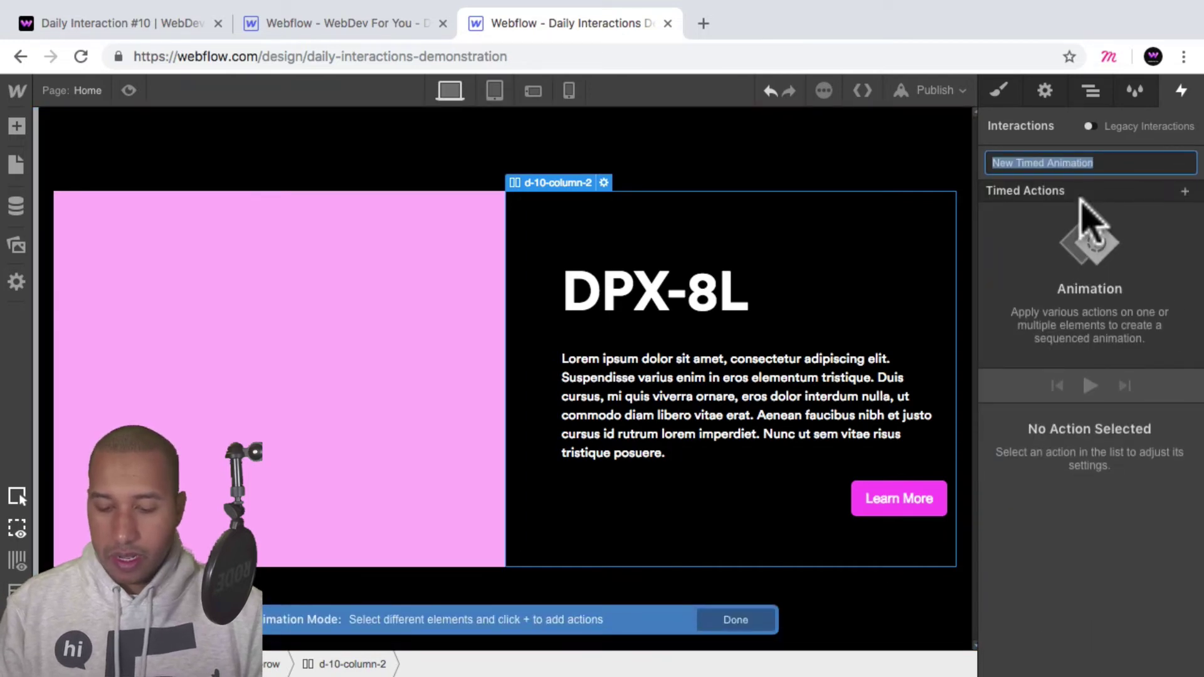
type("d-10-page-load")
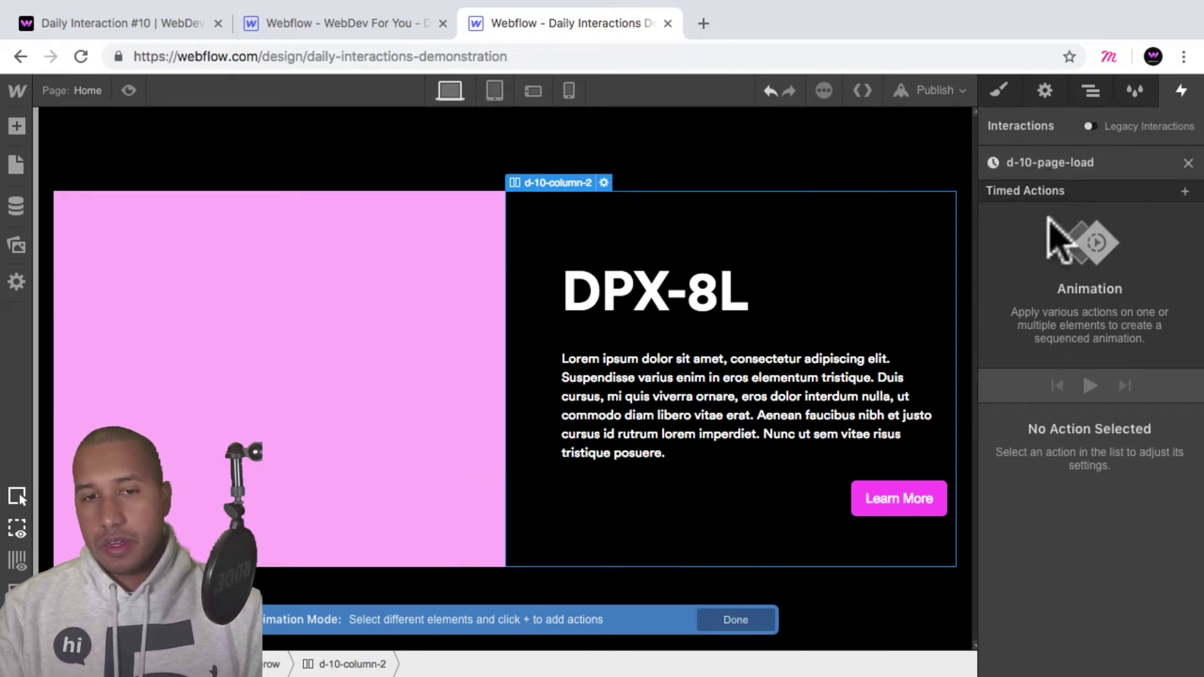
Step: Add a Hide/Show action for d-10-block to the d-10-page-load animation, with its display set to none
left_click(1091, 91)
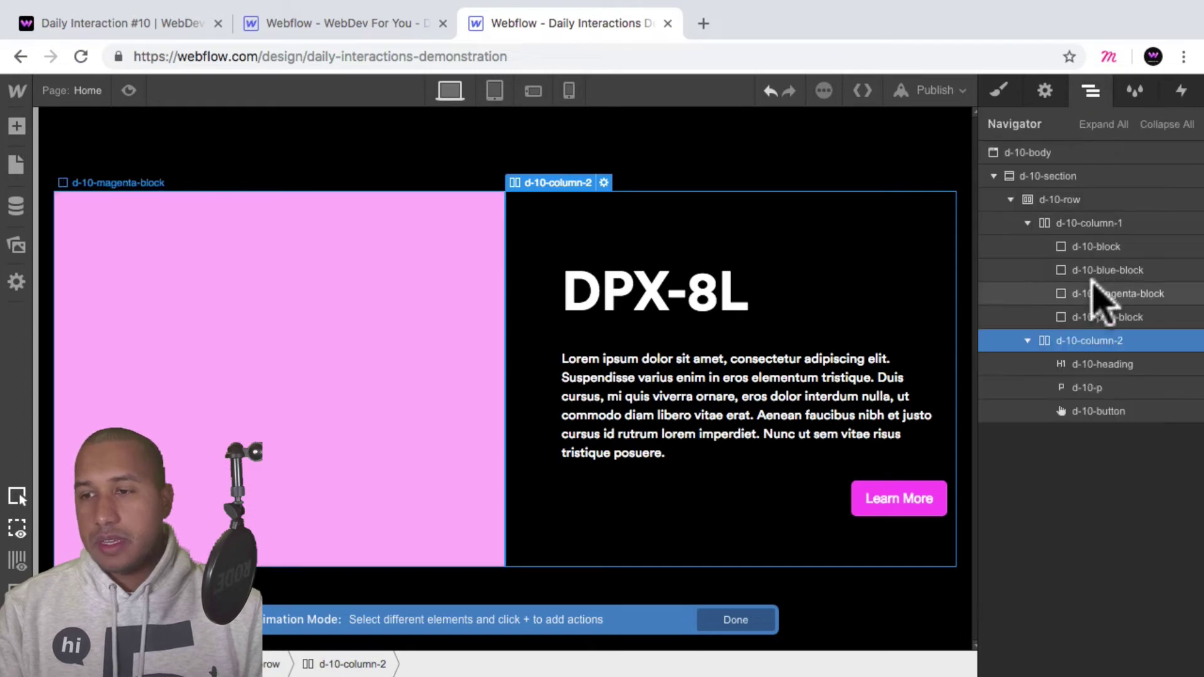
left_click(1109, 318)
left_click(1102, 270)
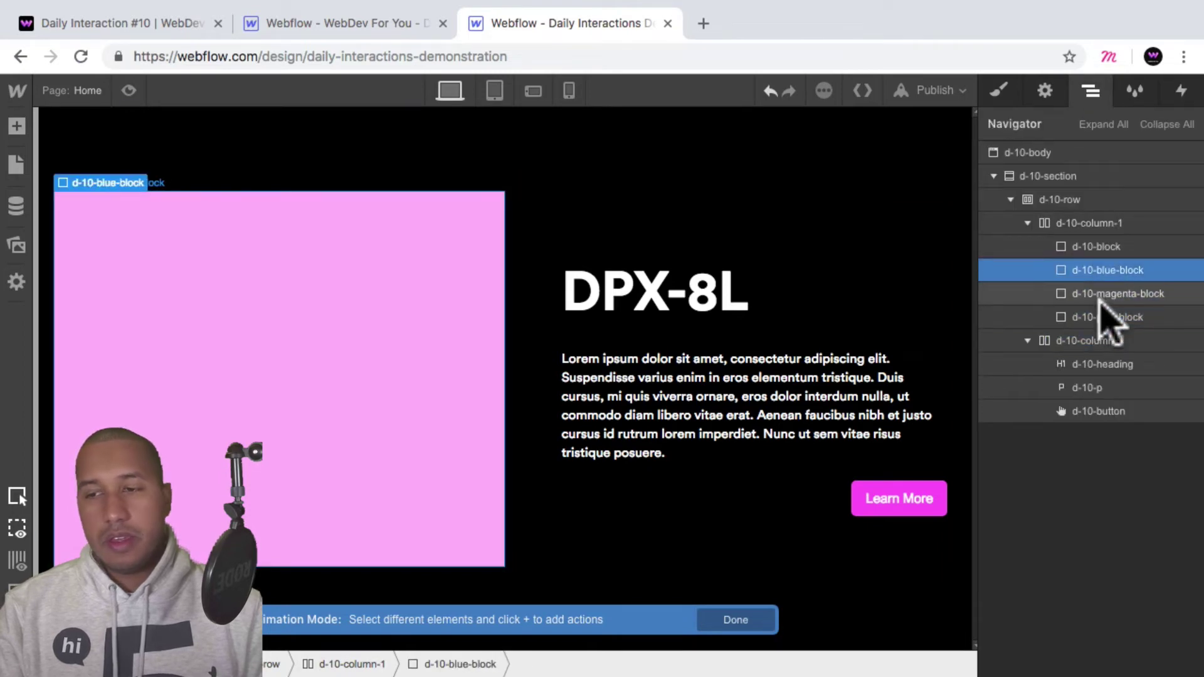
left_click(1102, 293)
left_click(1098, 314)
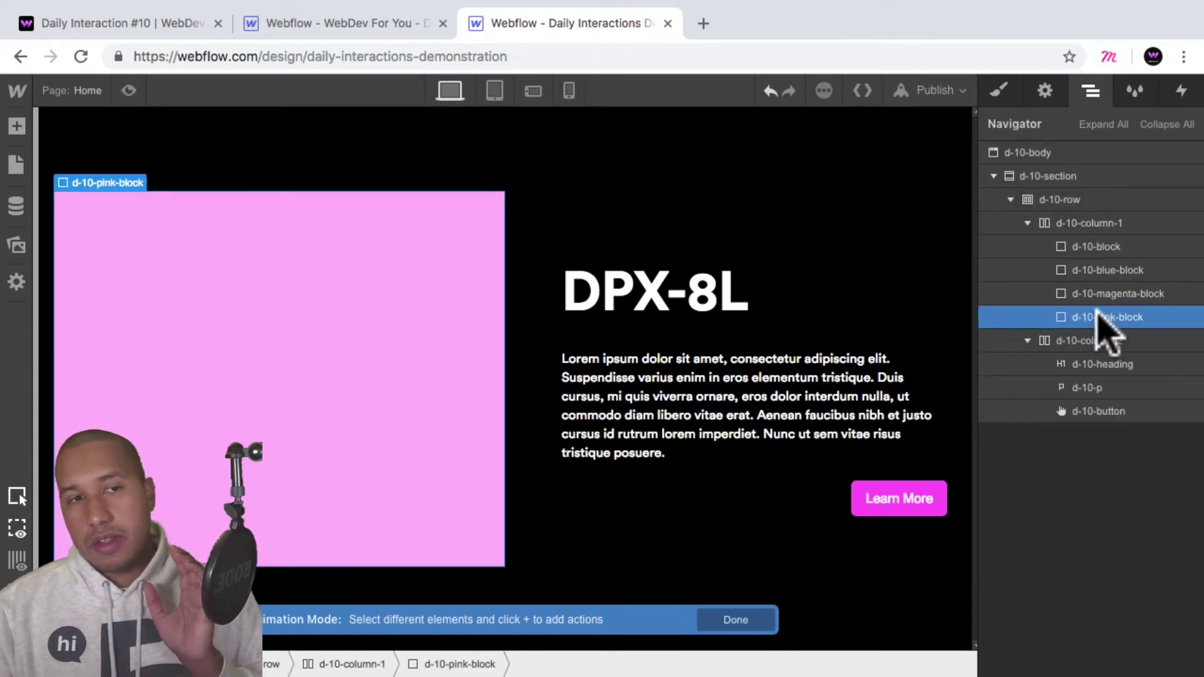
left_click(1104, 247)
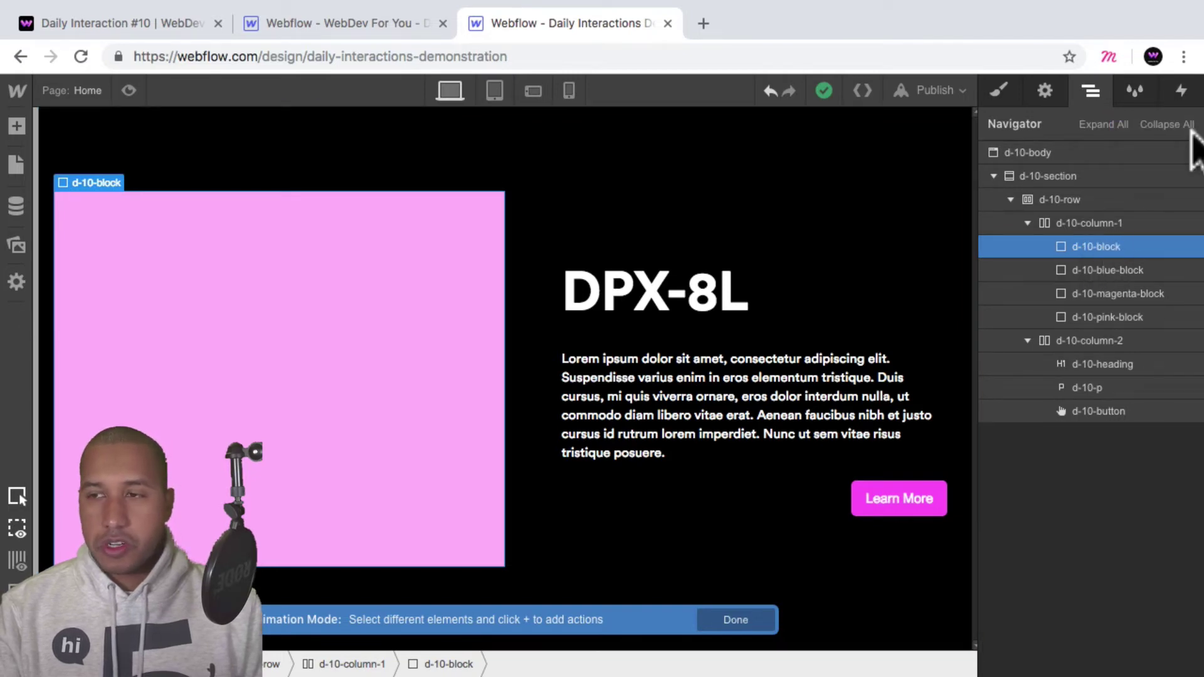
left_click(1183, 91)
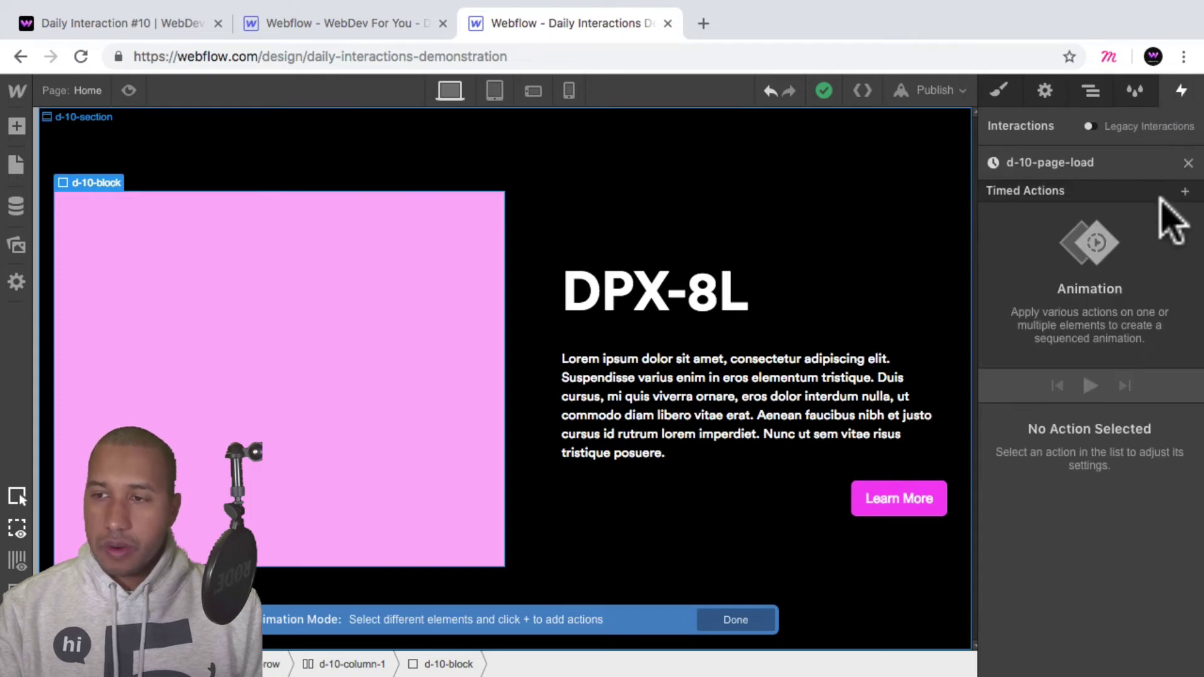
left_click(1185, 190)
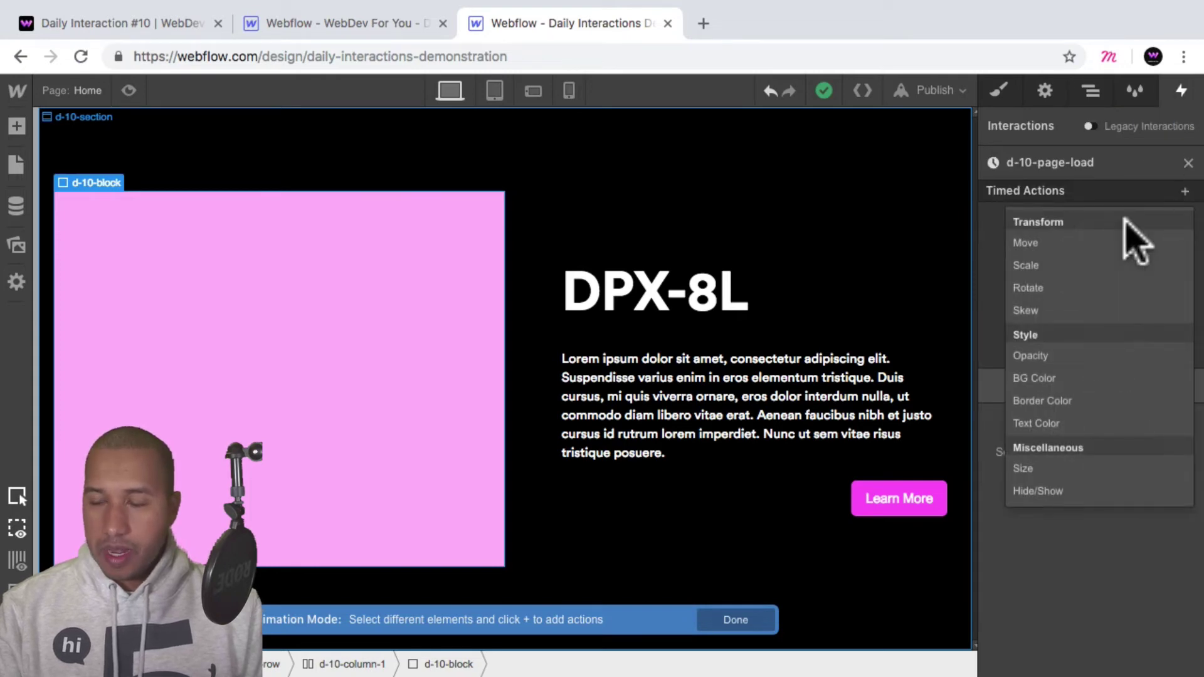
left_click(1072, 492)
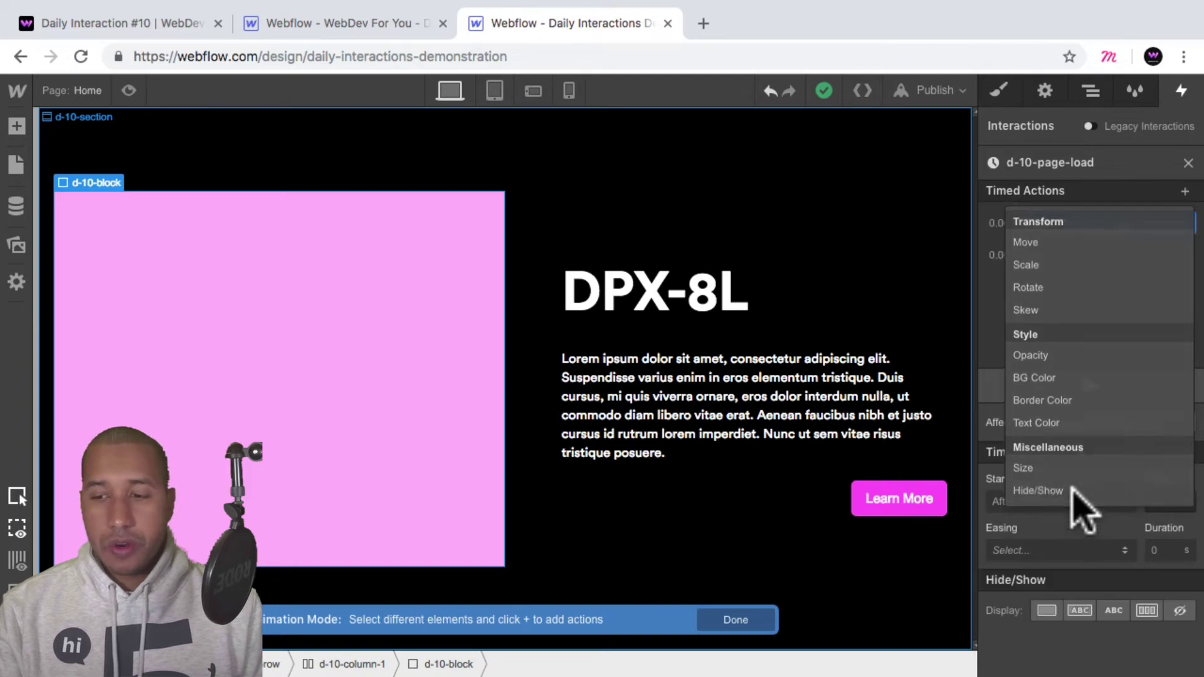
left_click(1180, 611)
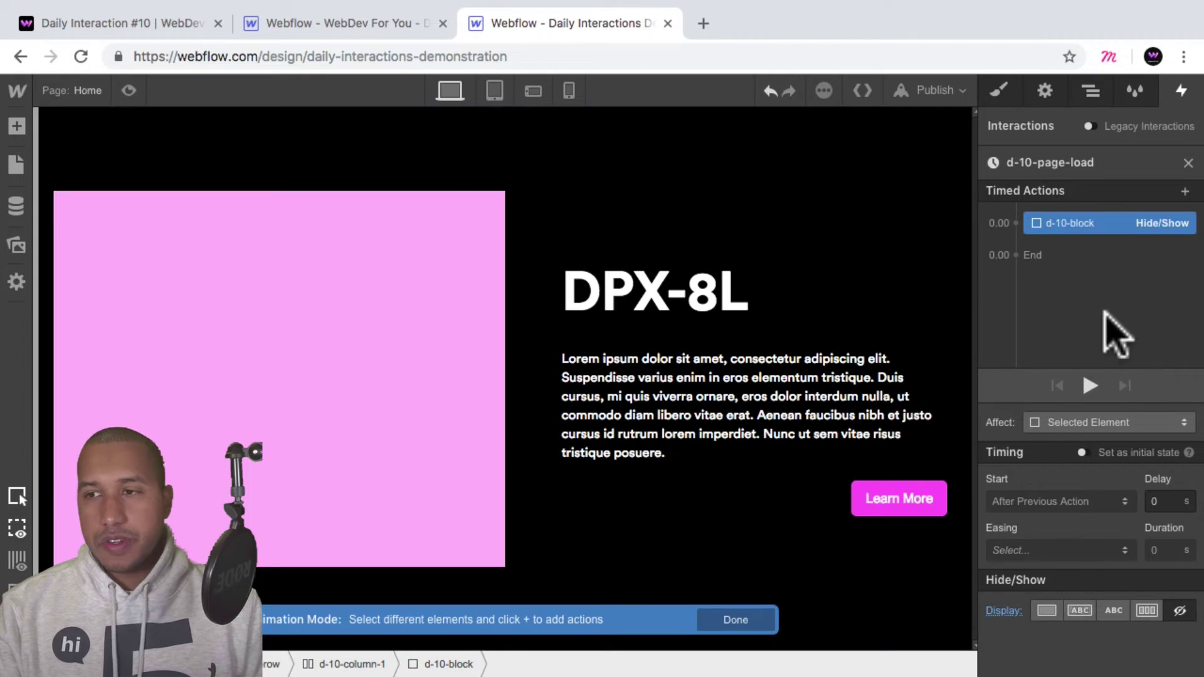
left_click(1094, 91)
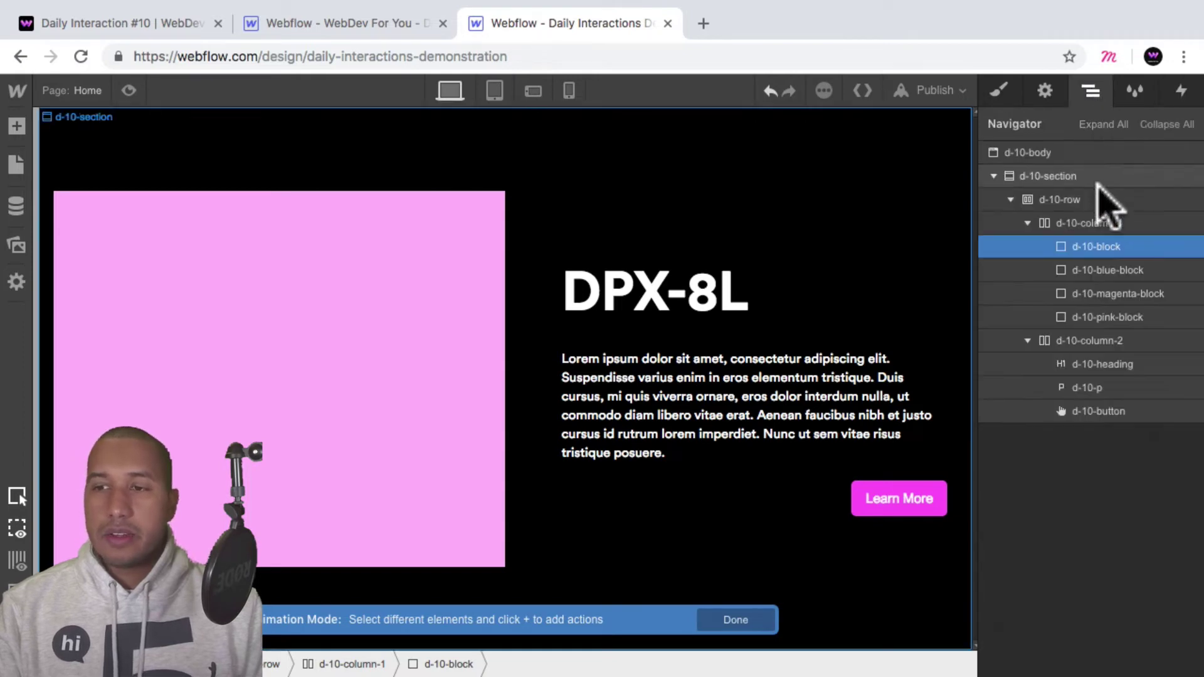
left_click(1097, 271)
left_click(1181, 91)
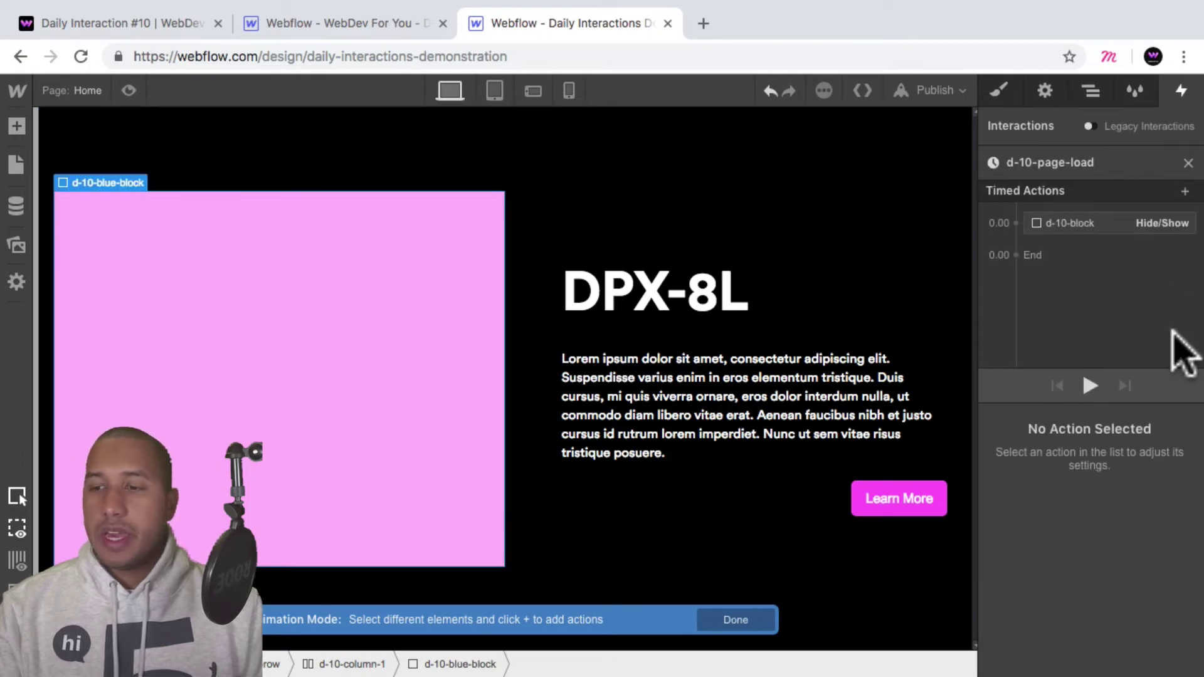
left_click_drag(1183, 349, 1128, 270)
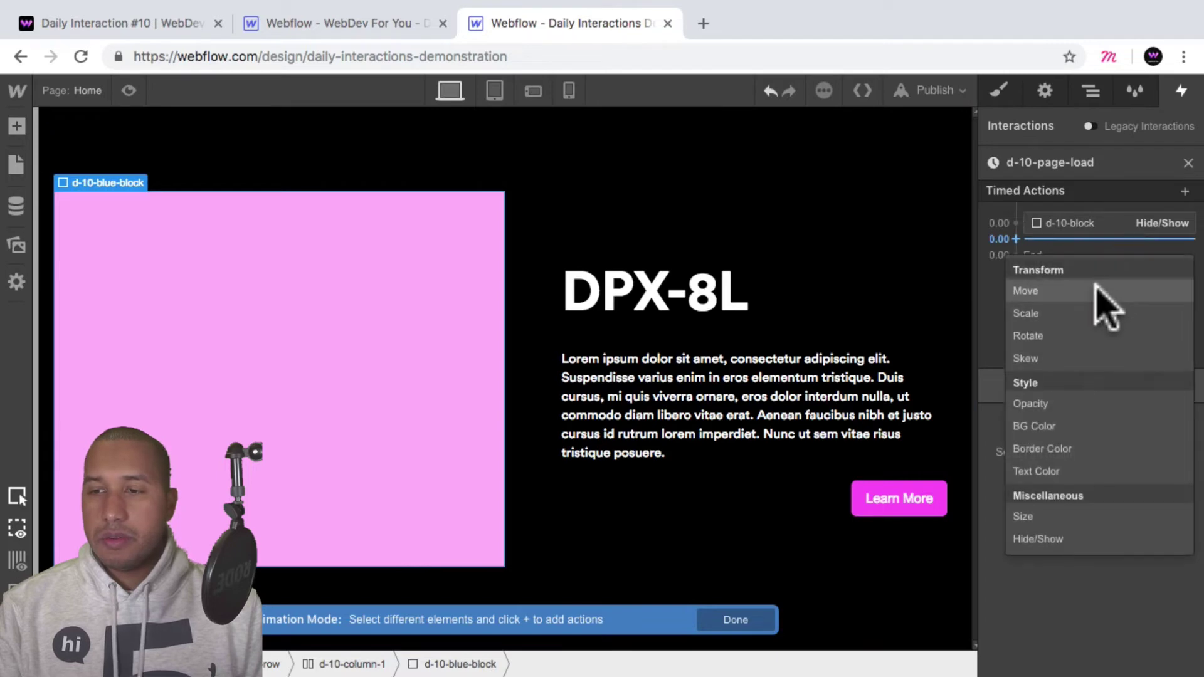
Step: Set the Hide/Show action of d-10-block as an initial state
left_click(1092, 226)
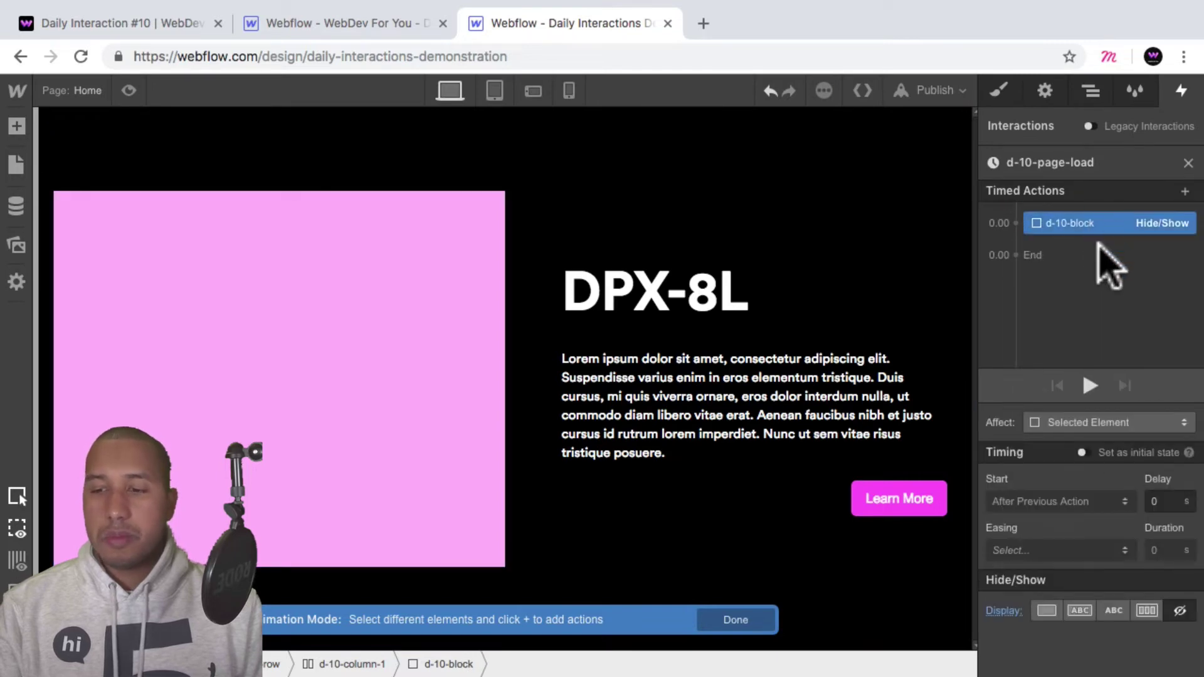
left_click(1084, 452)
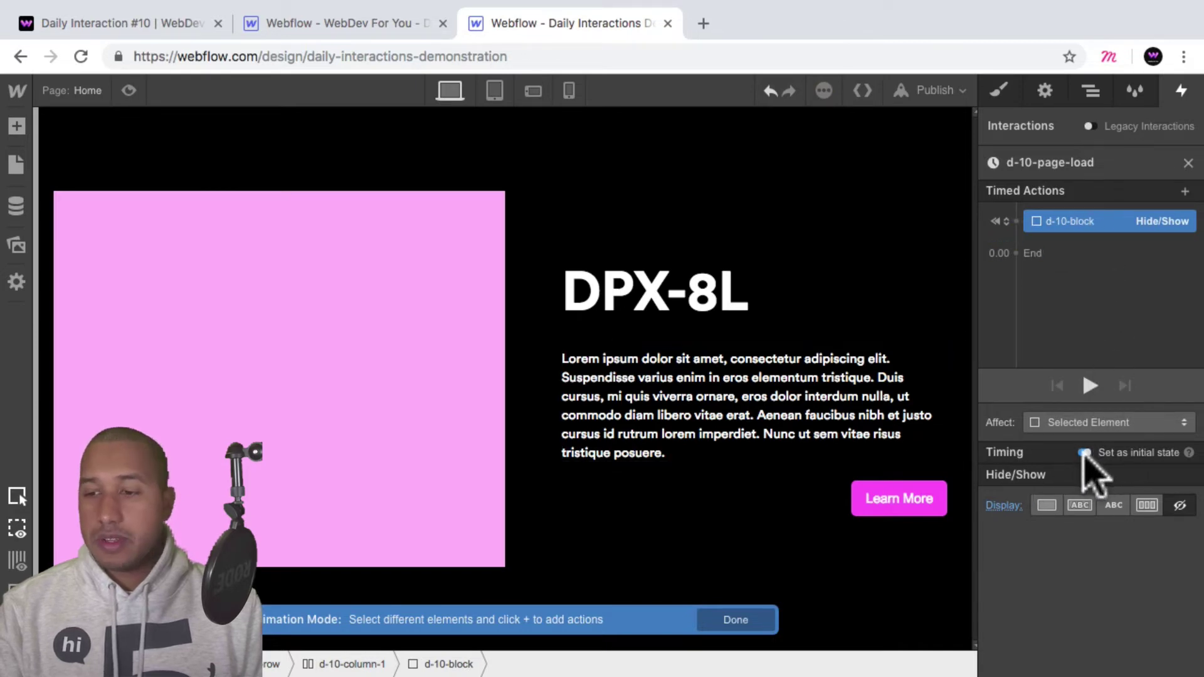
Step: Add a Move action for d-10-blue-block after the Hide/Show action, with an X offset of -100%
left_click(1092, 92)
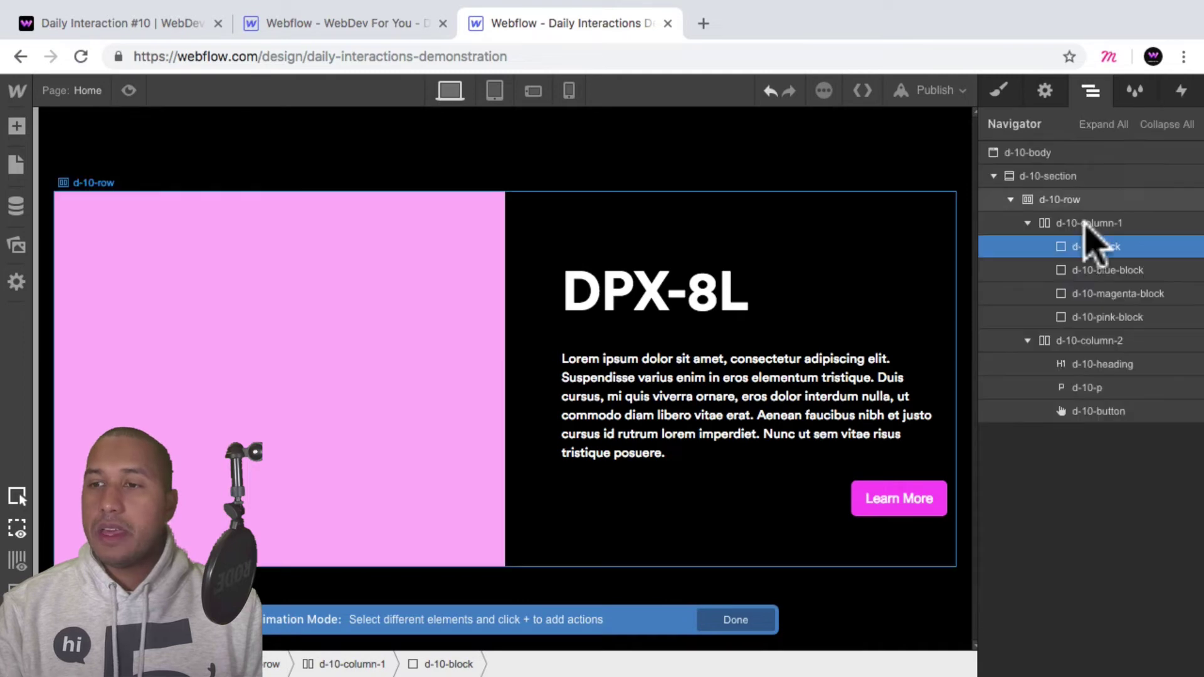
left_click(1097, 271)
left_click(1182, 91)
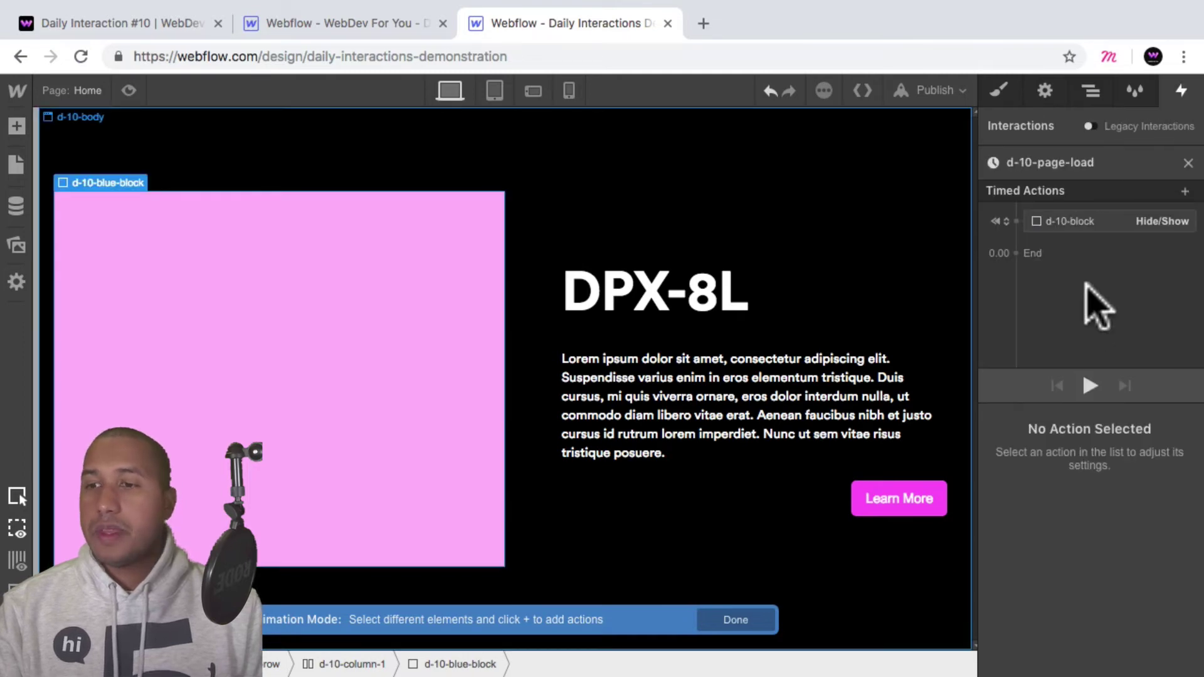
left_click(1097, 252)
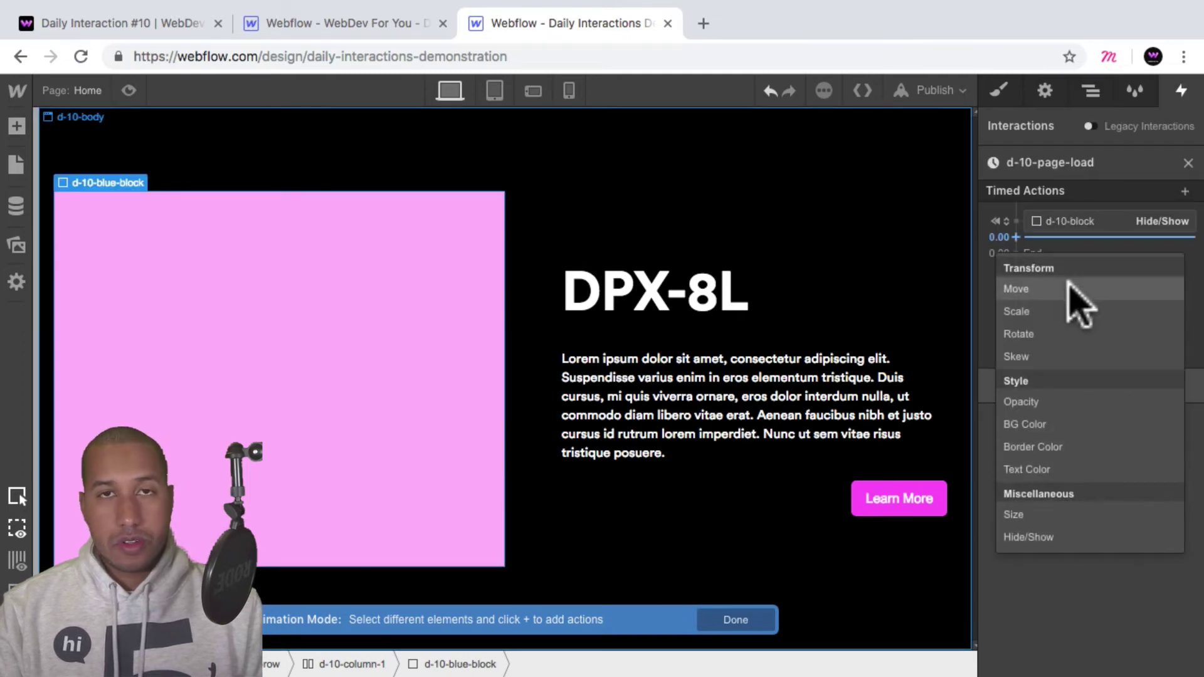
left_click(1070, 289)
left_click(1152, 609)
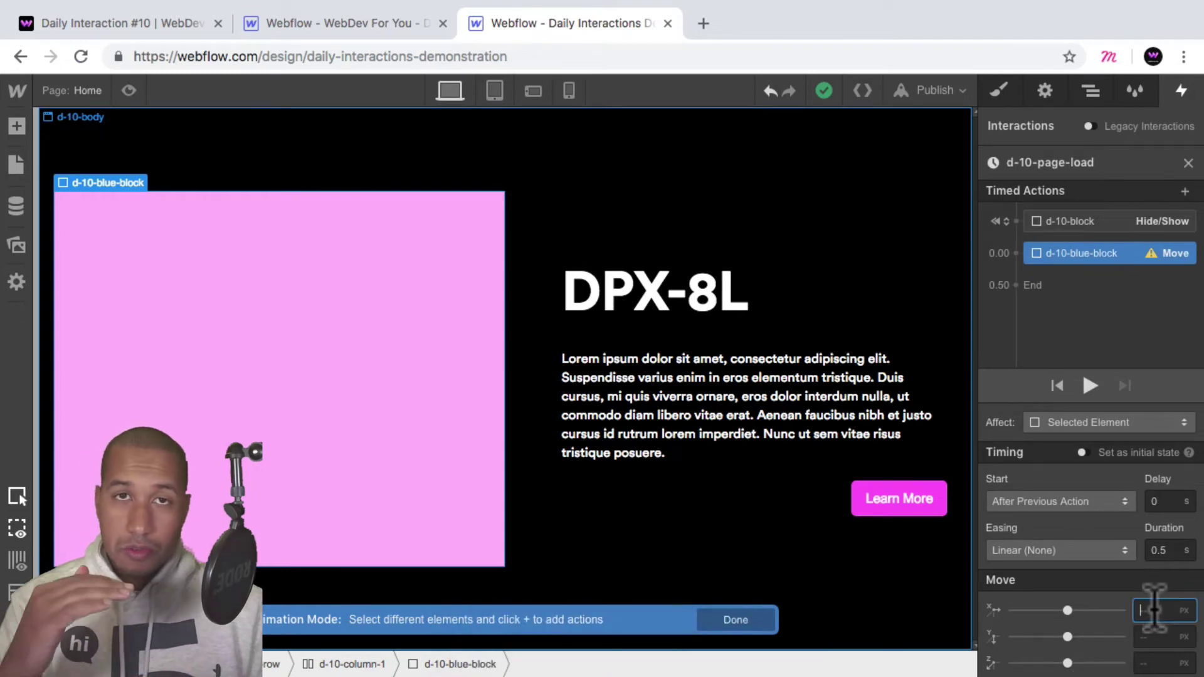
type("-100%")
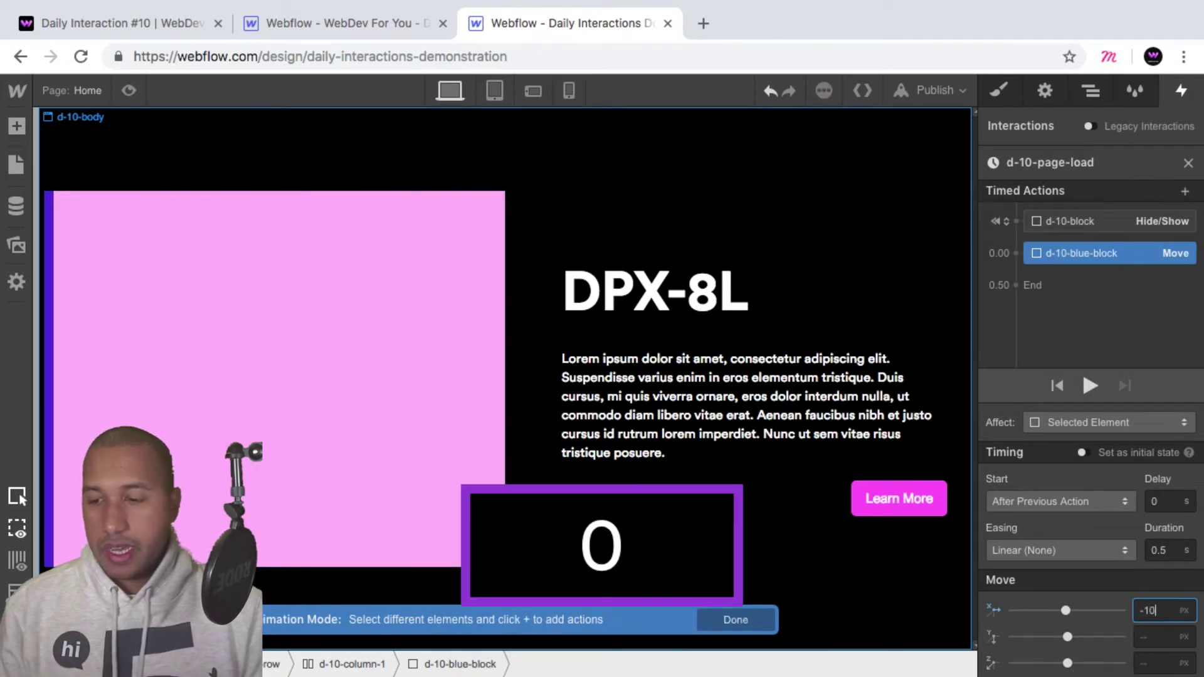
key("Return")
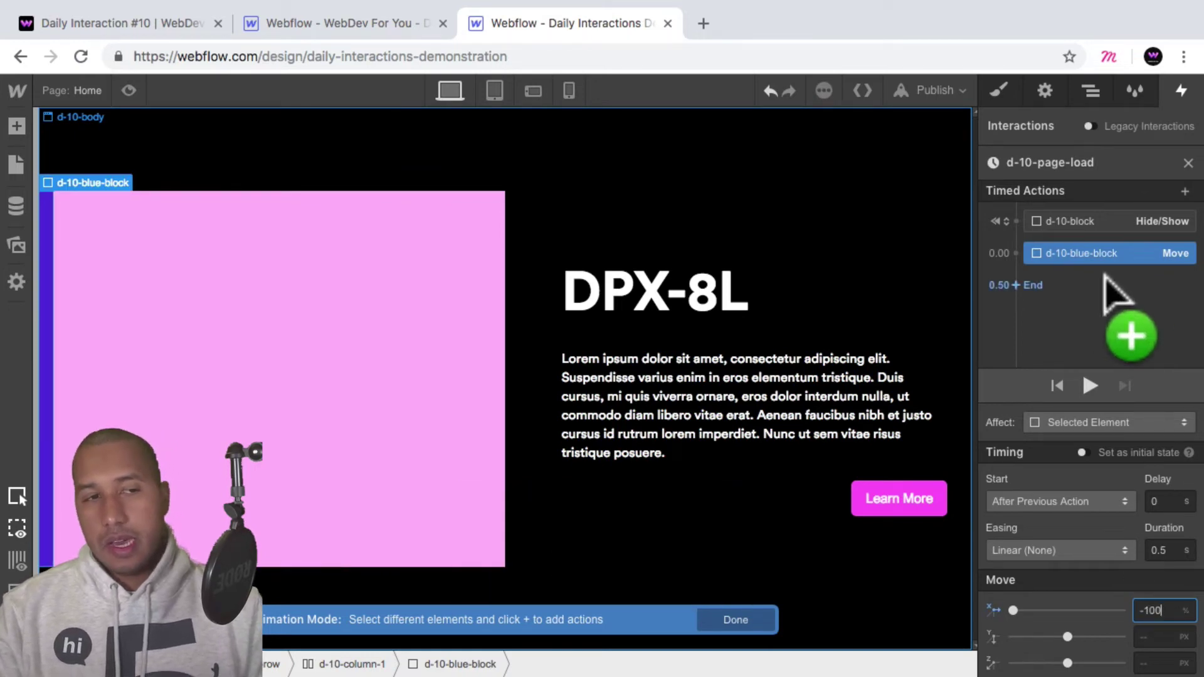
Step: Set the overflow of d-10-column-1 to hidden
left_click(1093, 92)
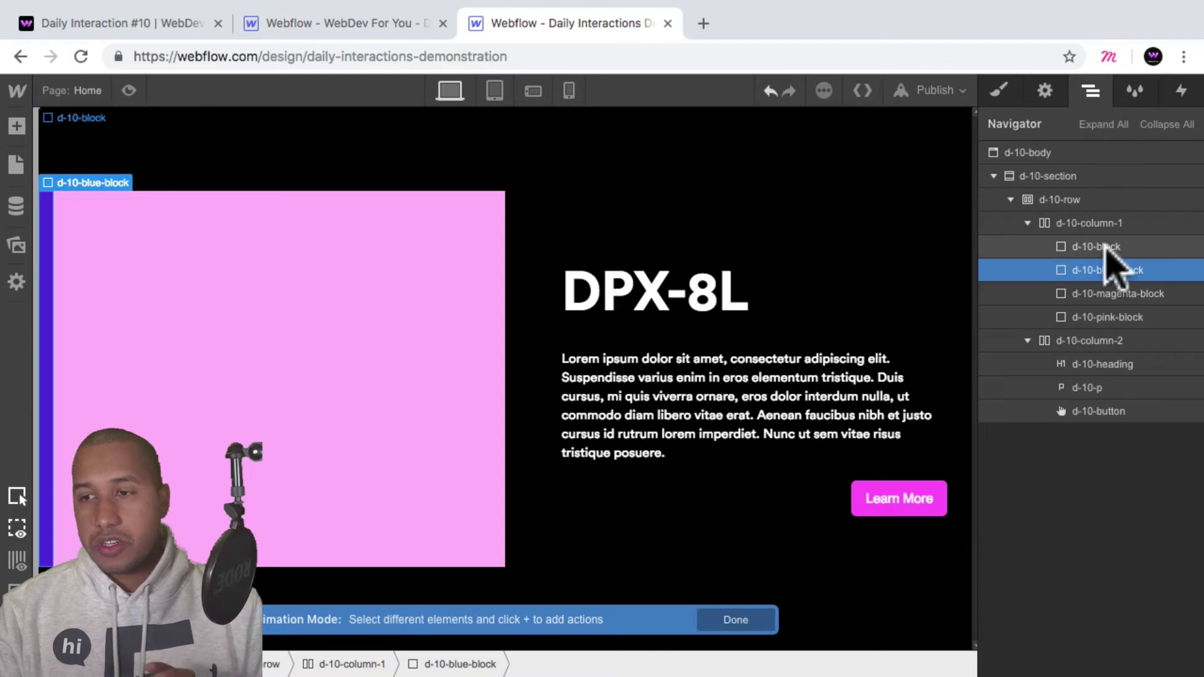
left_click(1099, 223)
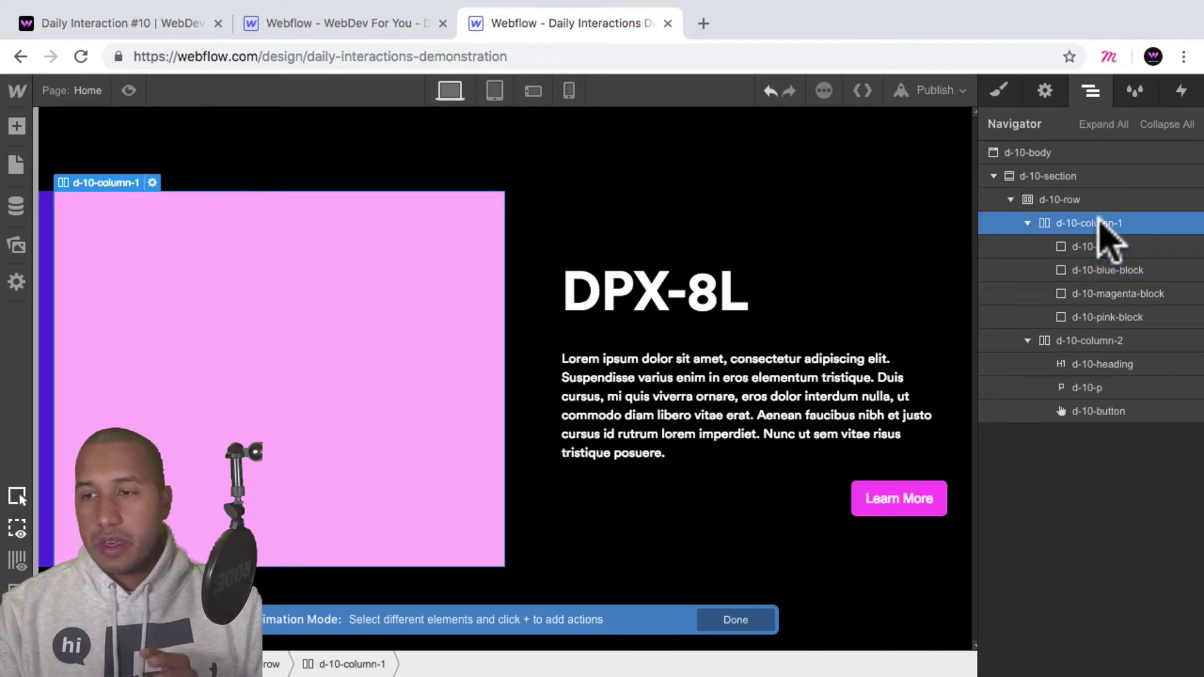
left_click(1000, 94)
scroll(1125, 376, "down", 5)
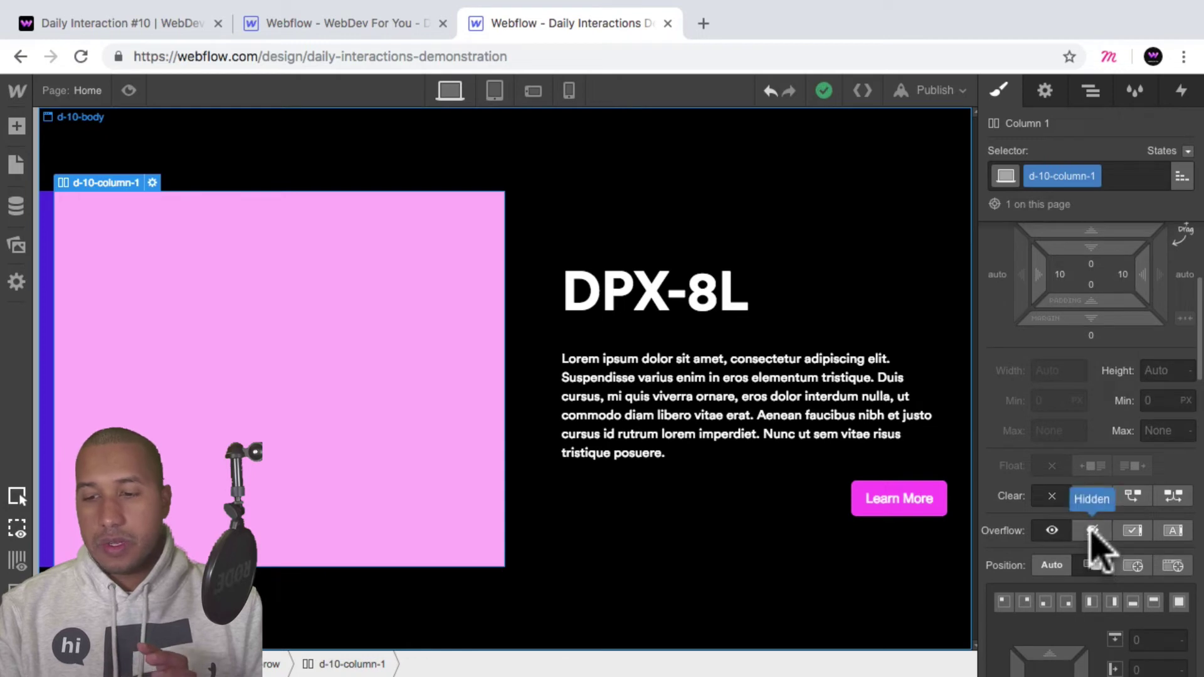
left_click(1092, 531)
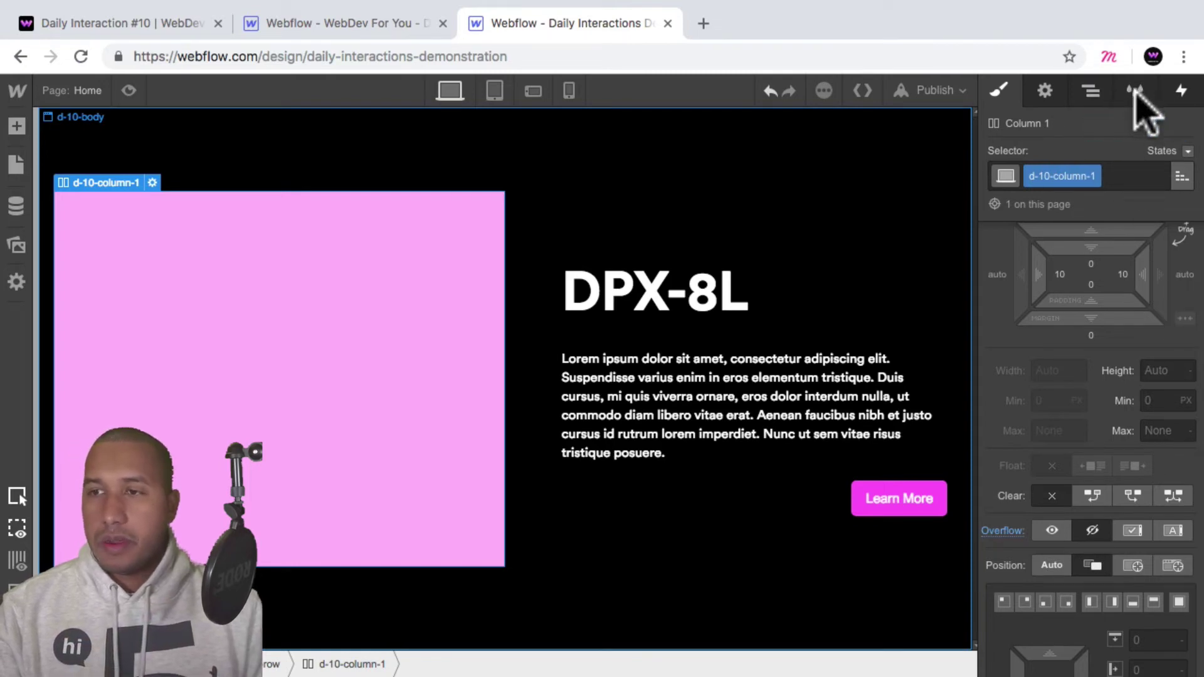
Step: Reopen the d-10-page-load animation at the Move action of d-10-blue-block
left_click(1181, 91)
left_click(1046, 385)
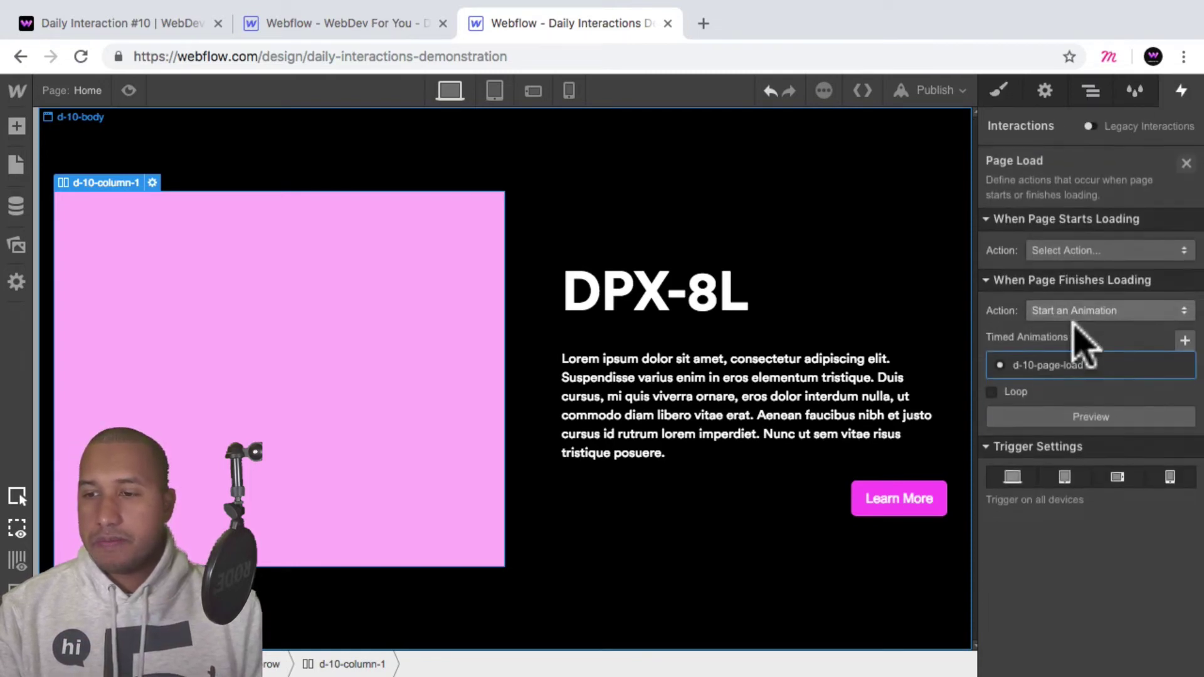
left_click(997, 367)
left_click(1080, 254)
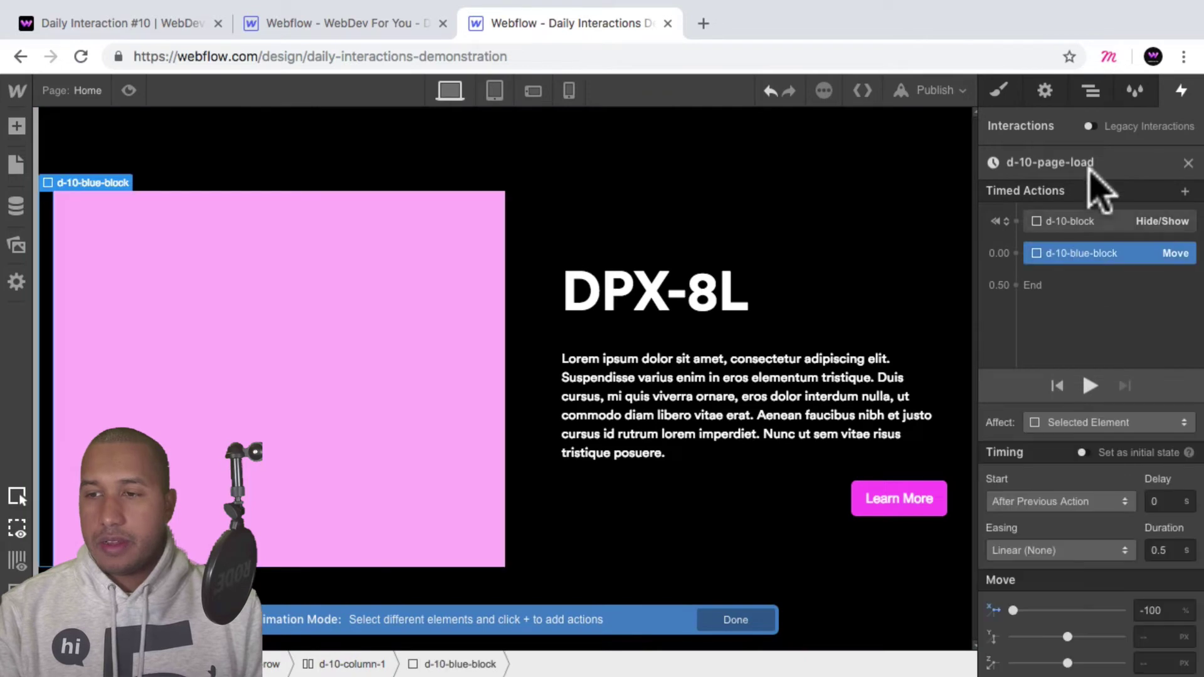
Step: Duplicate the d-10-blue-block Move action with d-10-magenta-block as the copy's target, and set the original as an initial state
right_click(1099, 257)
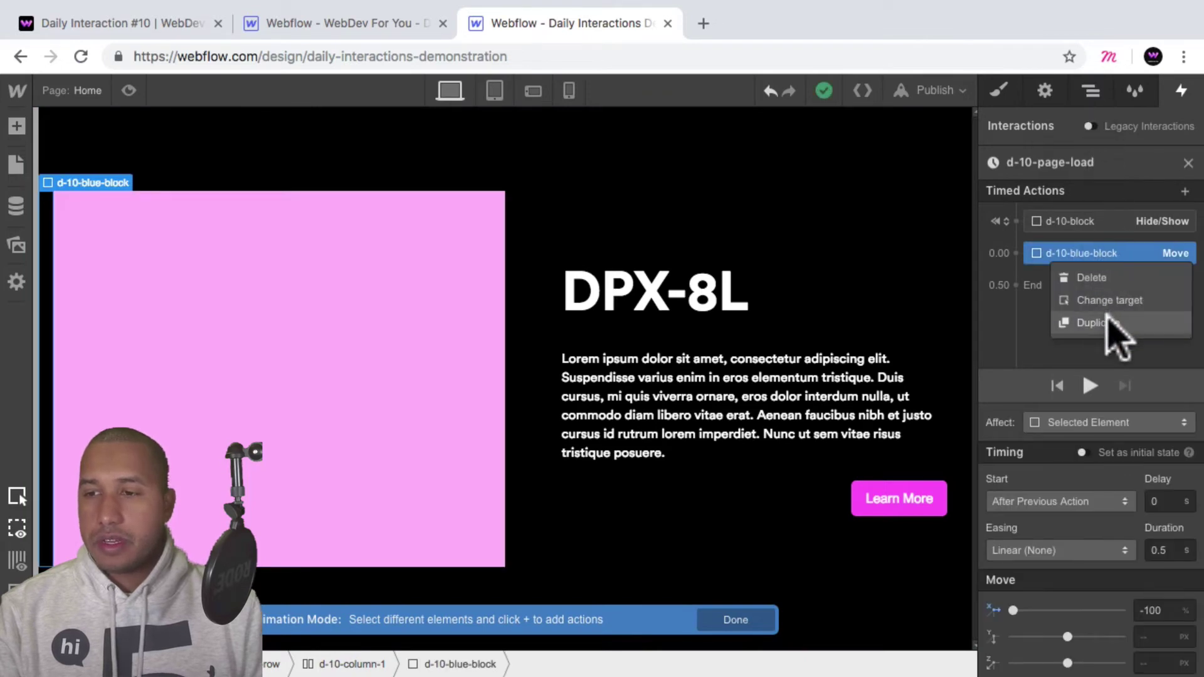
left_click(1107, 323)
right_click(1103, 288)
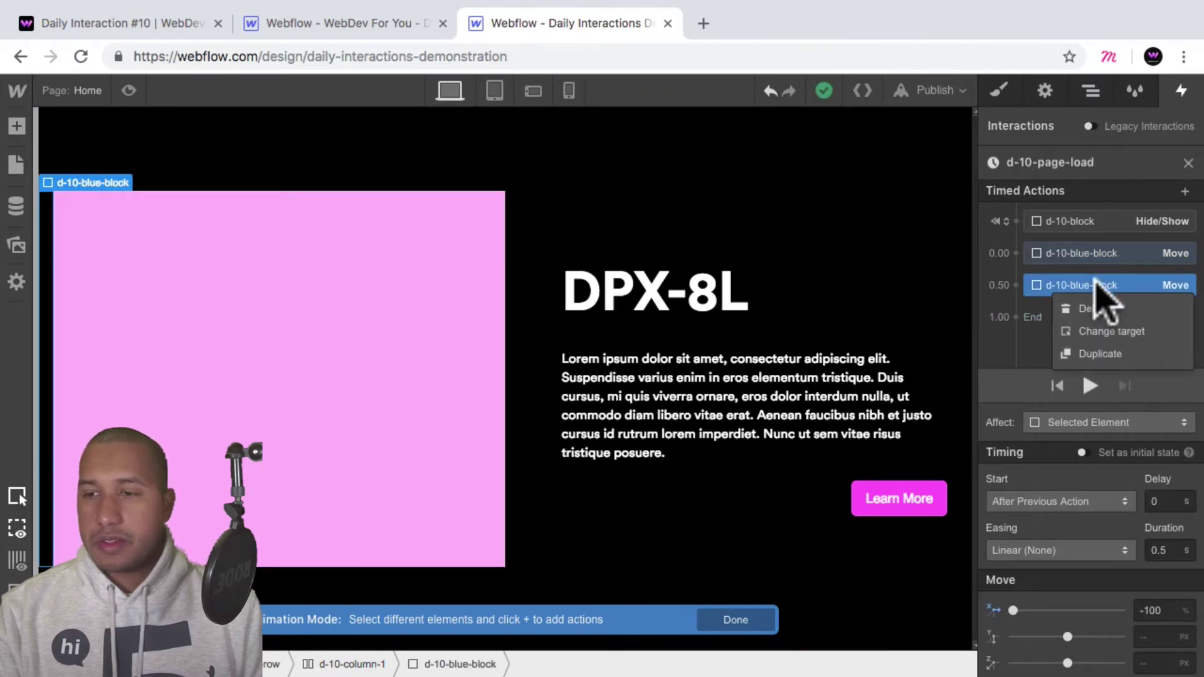
left_click(1124, 330)
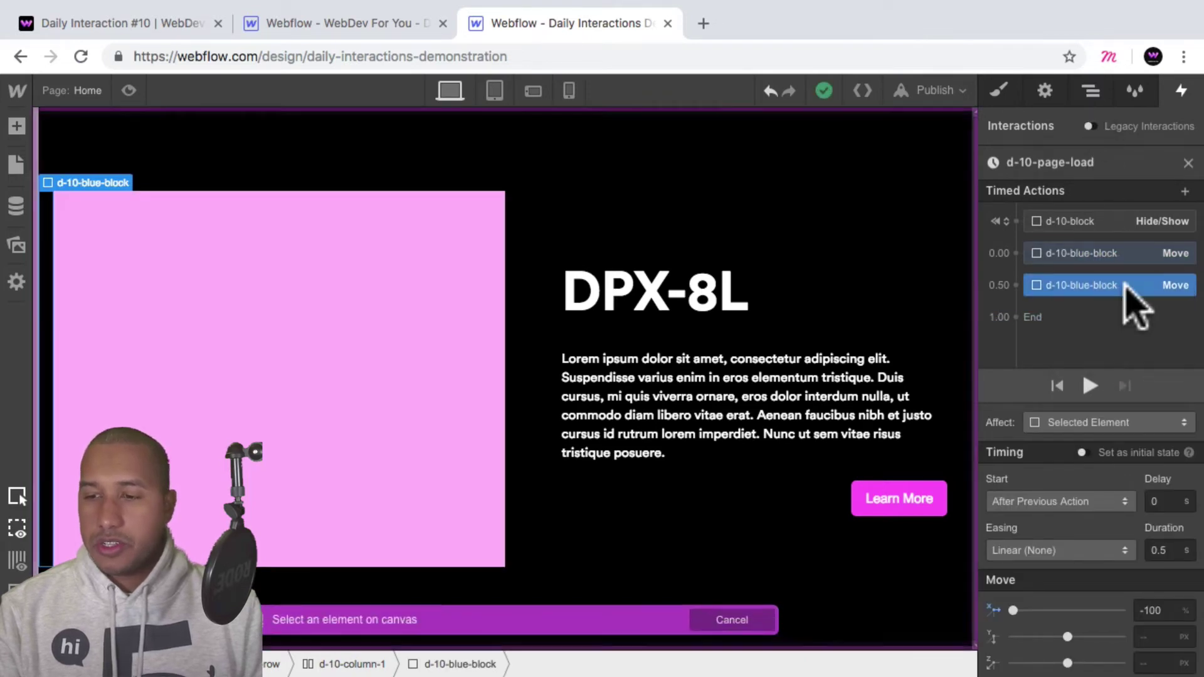
left_click(1092, 91)
left_click(1102, 270)
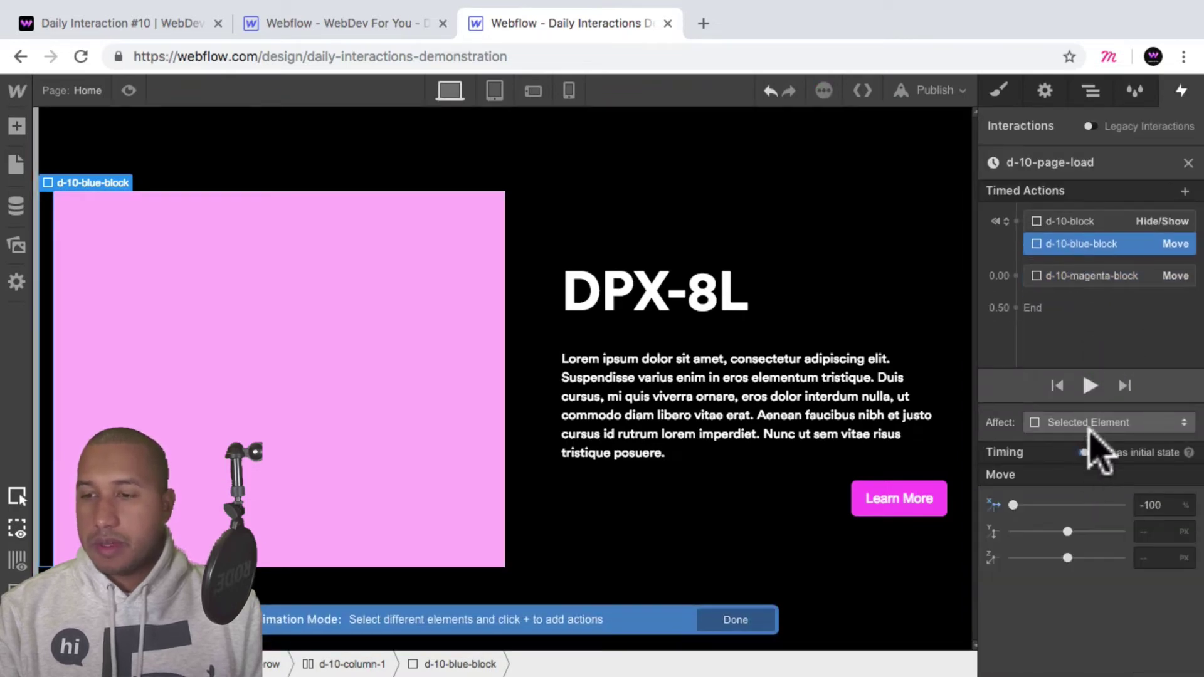
Step: Set the Move action of d-10-magenta-block as an initial state
left_click(1098, 277)
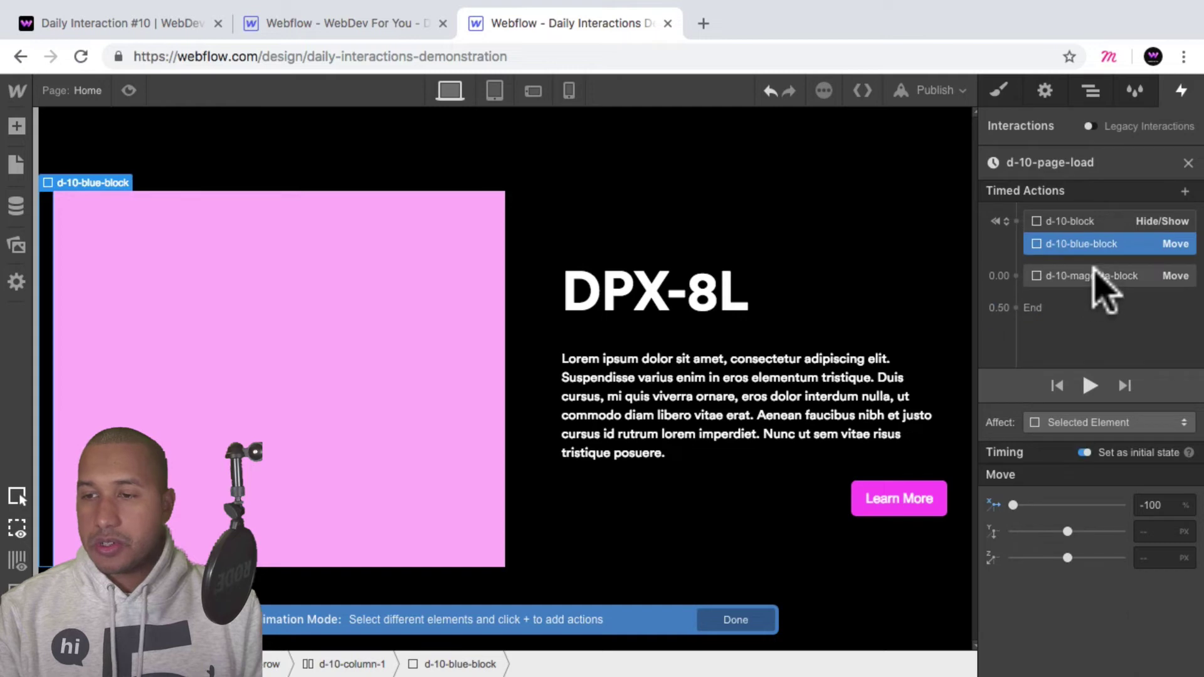
left_click(1083, 452)
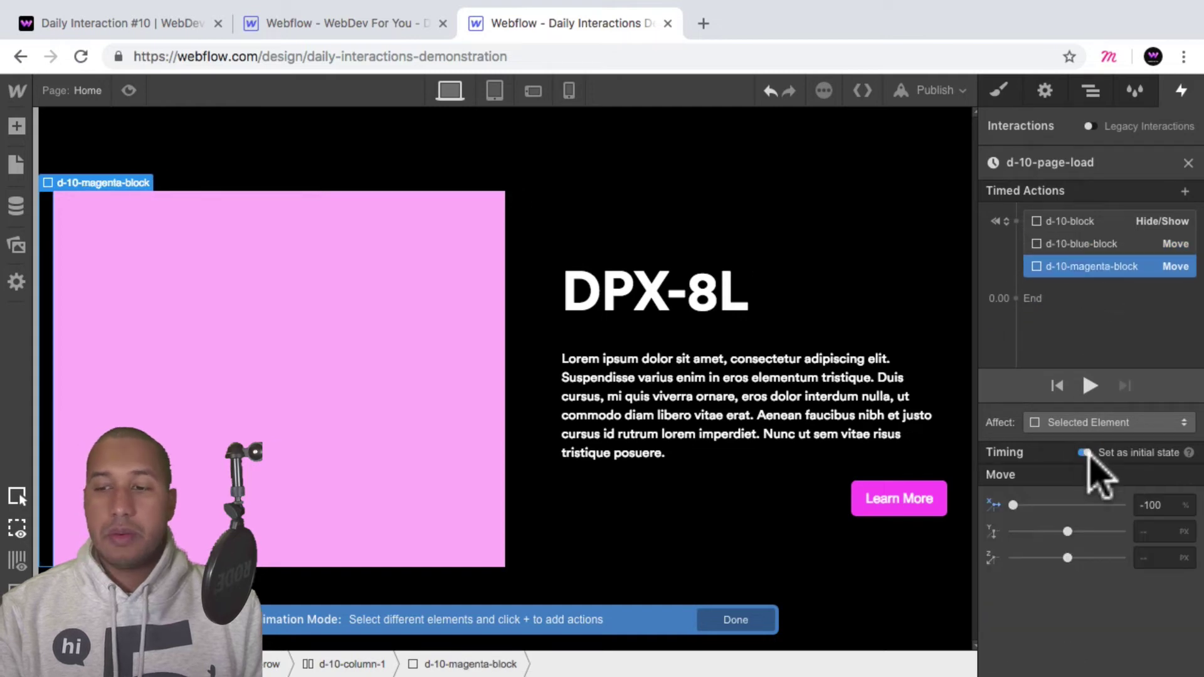
left_click(1091, 94)
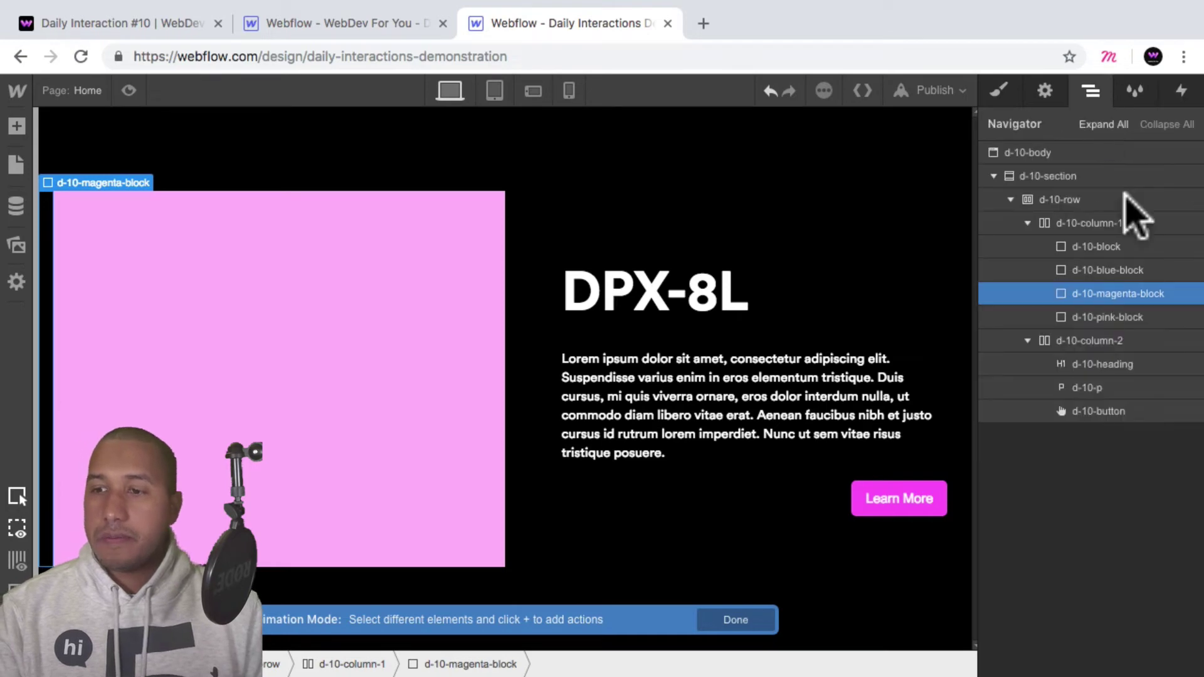
left_click(1108, 319)
left_click(1181, 90)
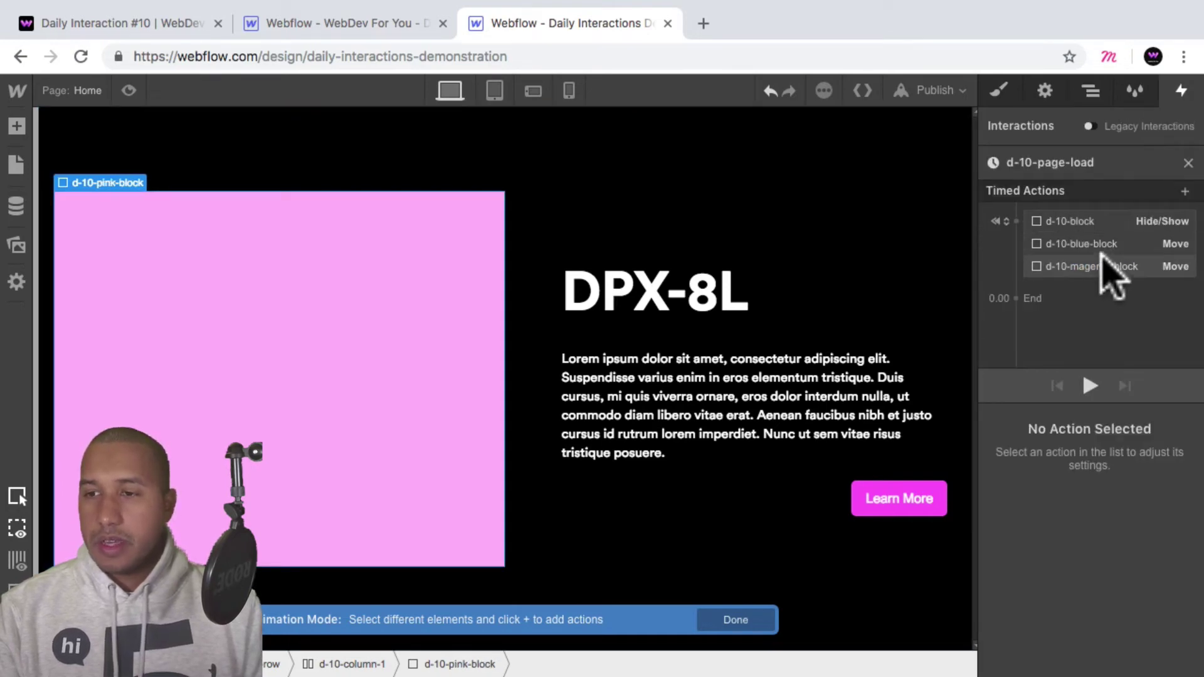
Step: Duplicate the d-10-magenta-block Move action and change the copy's target element to d-10-pink-block
left_click(1041, 266)
right_click(1043, 267)
left_click(1060, 339)
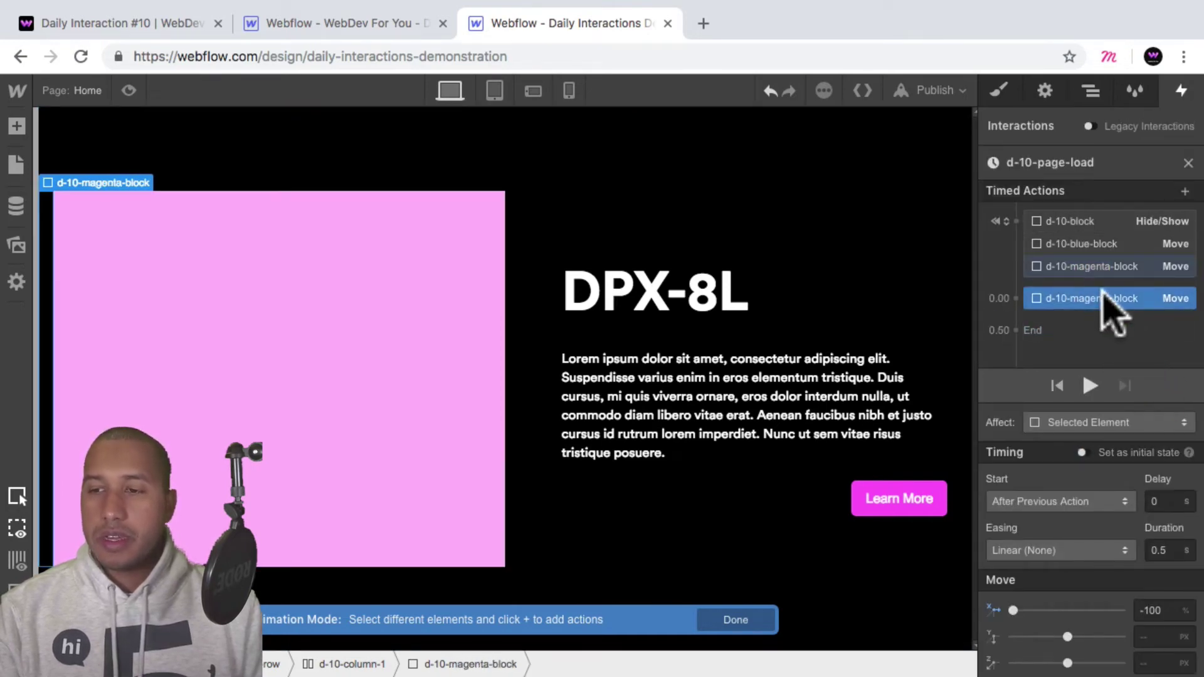
right_click(1104, 298)
left_click(1126, 340)
left_click(1091, 93)
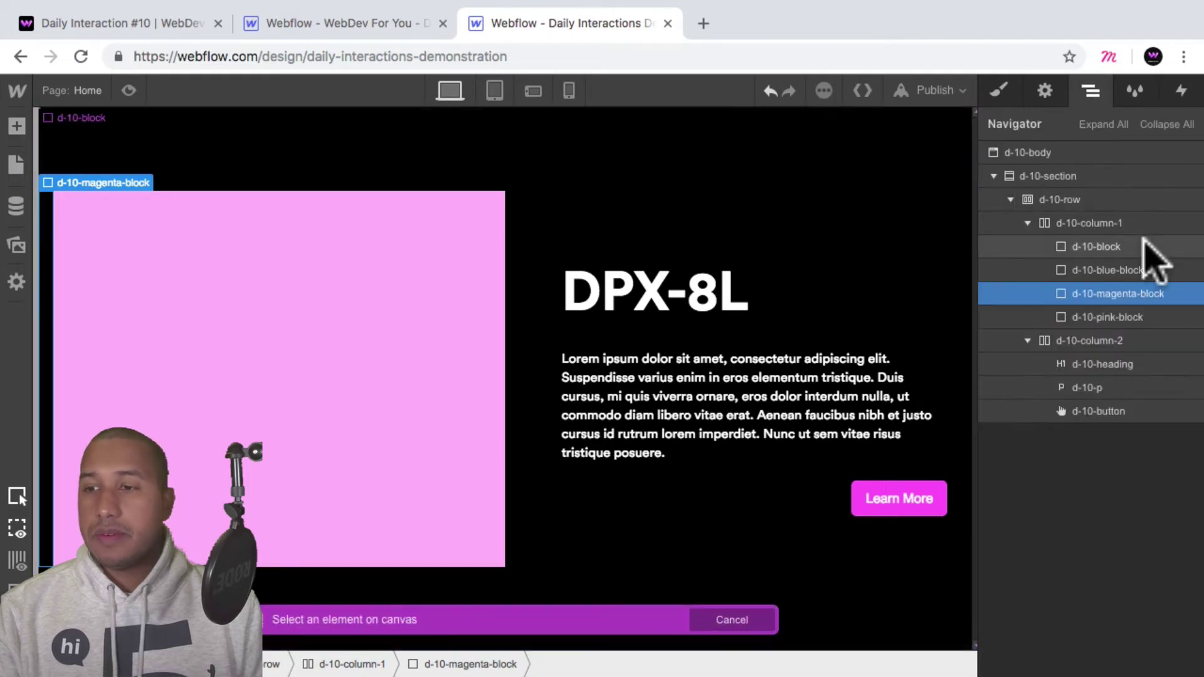
left_click(1115, 315)
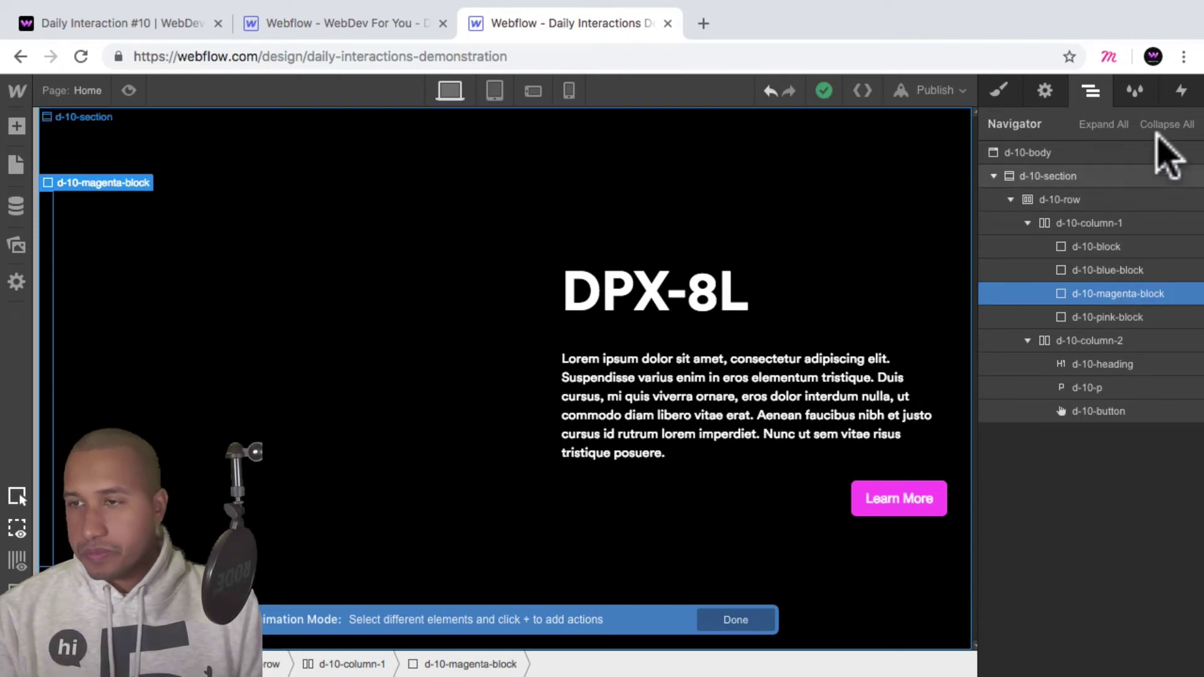
Step: Set the Move action of d-10-pink-block as an initial state
left_click(1104, 269)
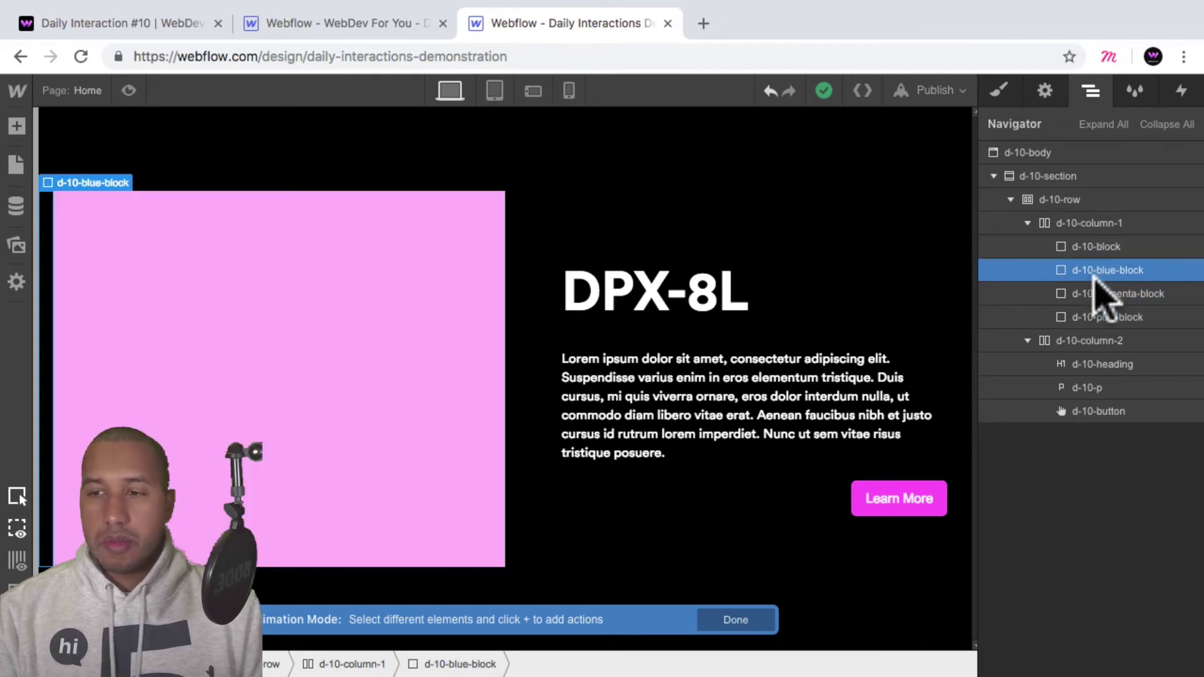
left_click(1182, 90)
mouse_move(1076, 304)
left_mouse_down()
mouse_move(1089, 363)
mouse_move(1088, 310)
left_mouse_up()
left_click(1082, 452)
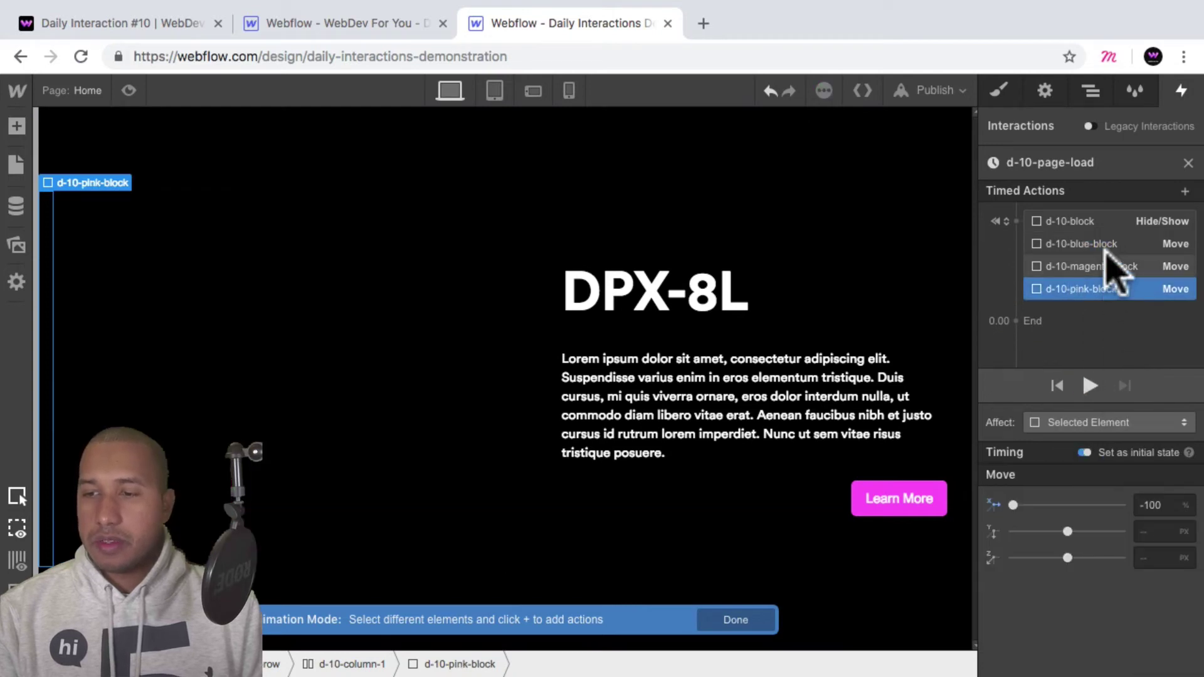
Step: Add a timed Move action for d-10-blue-block after the initial states, with X at 0% and Out Expo easing
left_click(1092, 91)
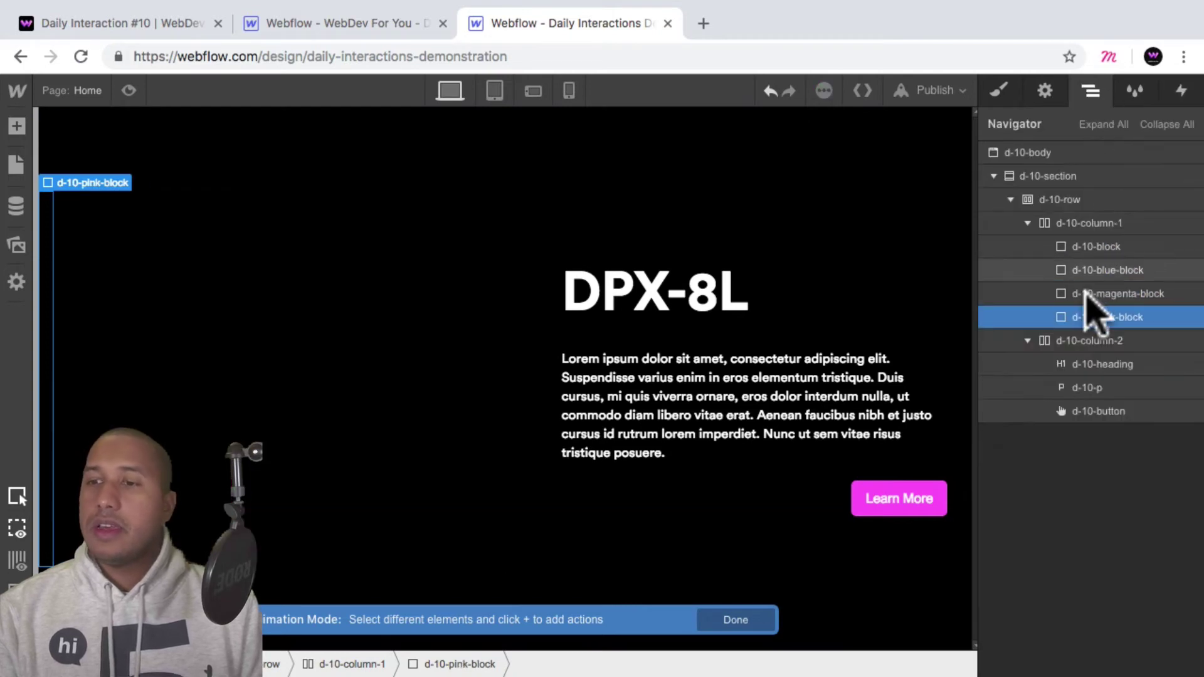
left_click(1095, 271)
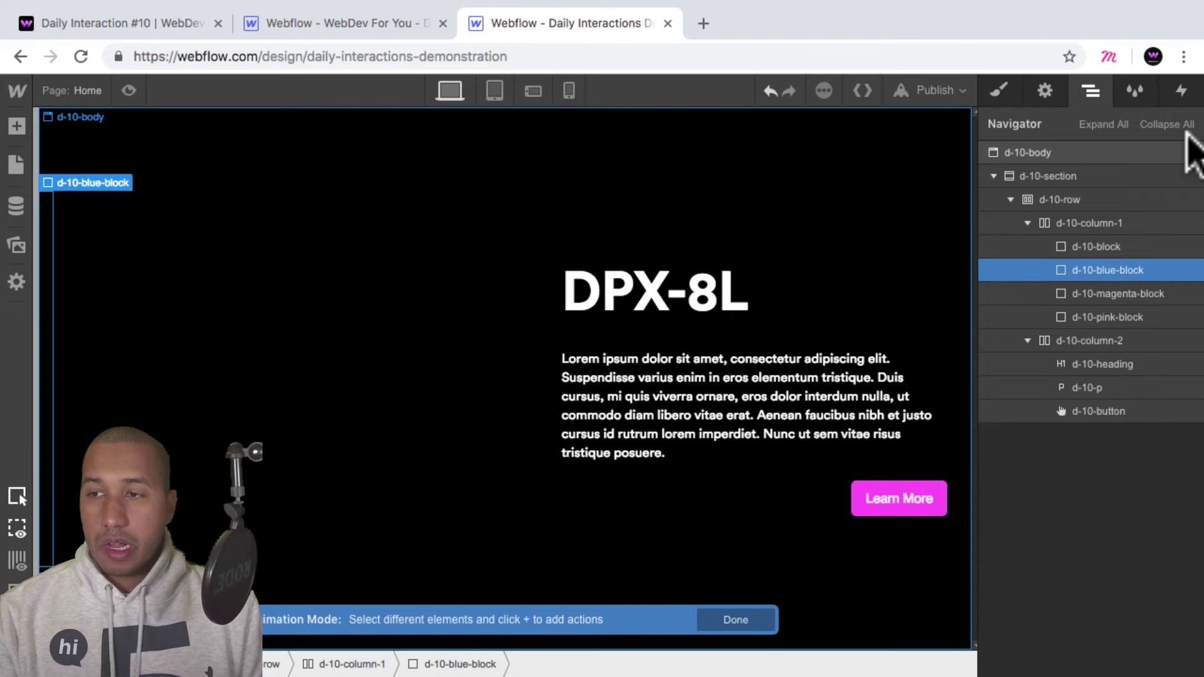
left_click(1181, 92)
left_click(1094, 314)
left_click(1070, 358)
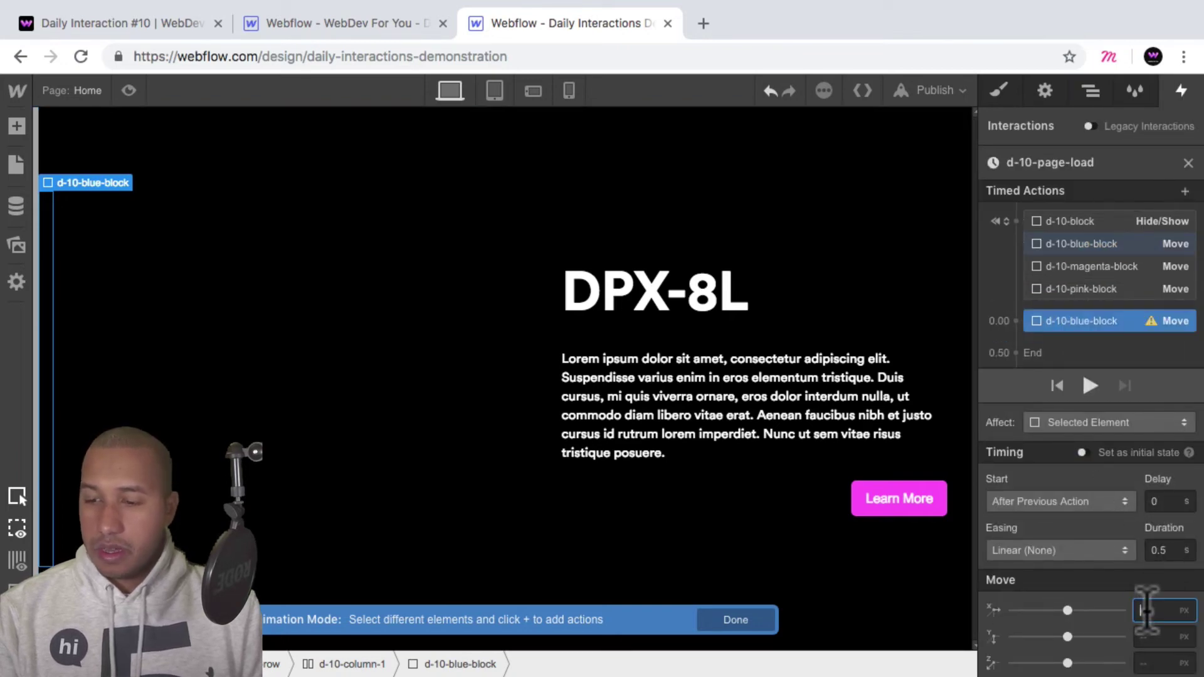
type("0%")
key("shift+Return")
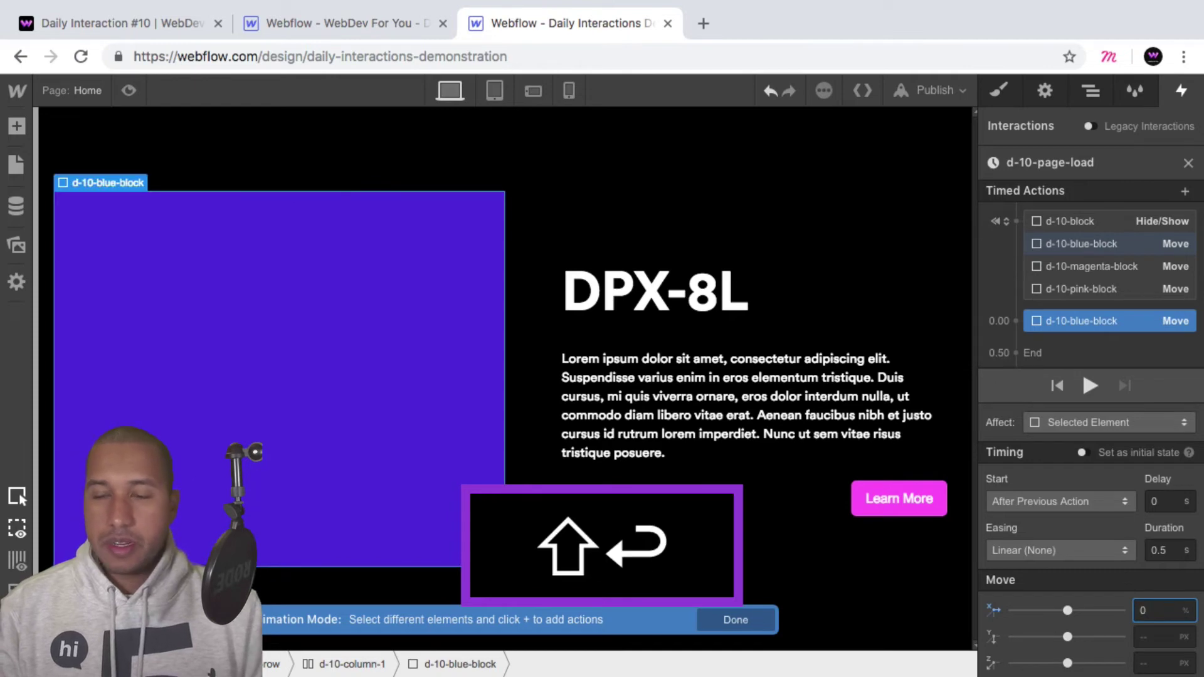
left_click(1122, 552)
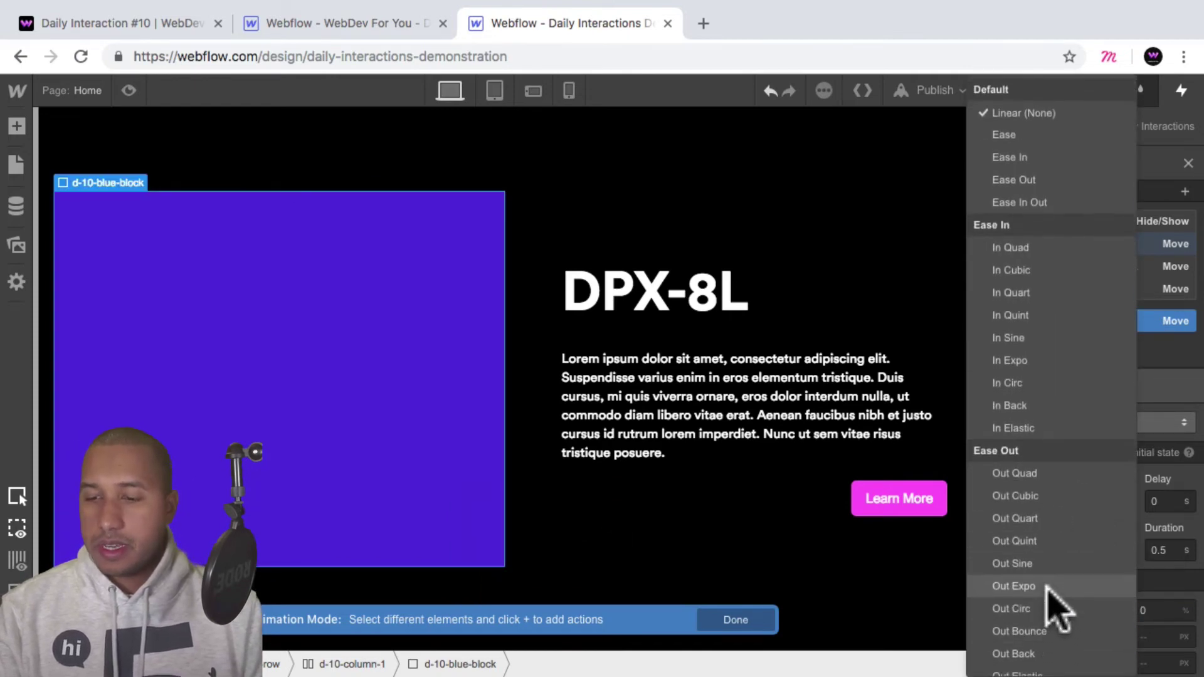
left_click(1015, 586)
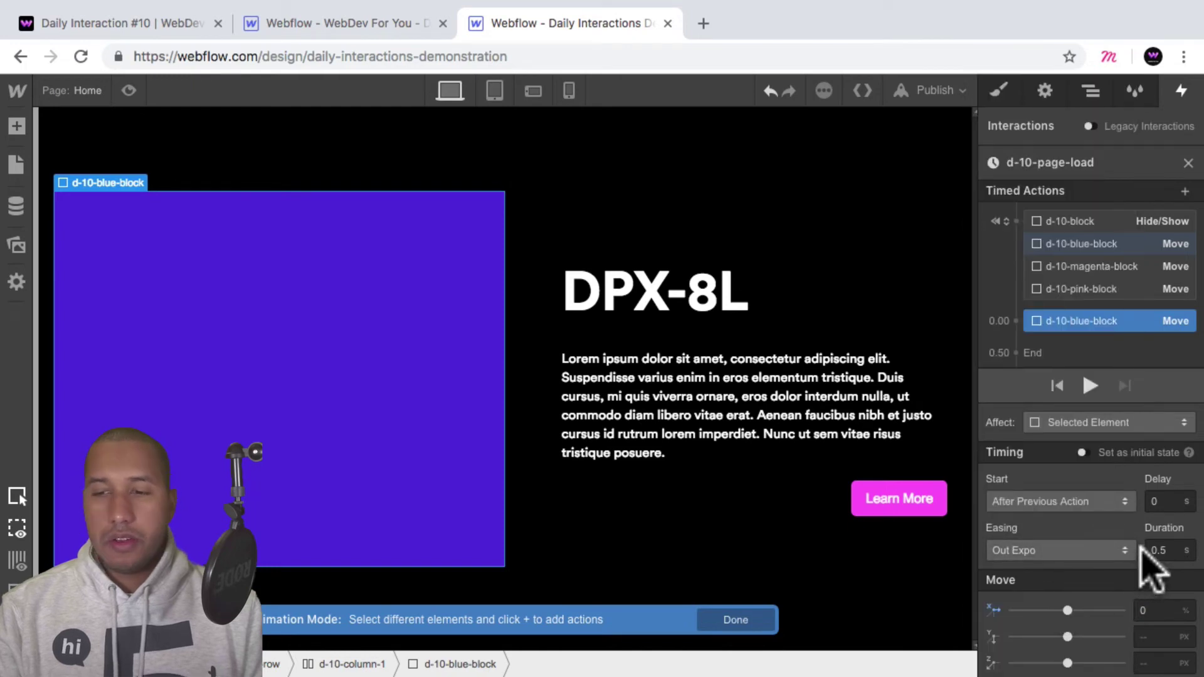
Step: Add a Move action for d-10-magenta-block after the blue block's timed move, with X at 0%
left_click_drag(1145, 496, 1074, 349)
left_click(1062, 387)
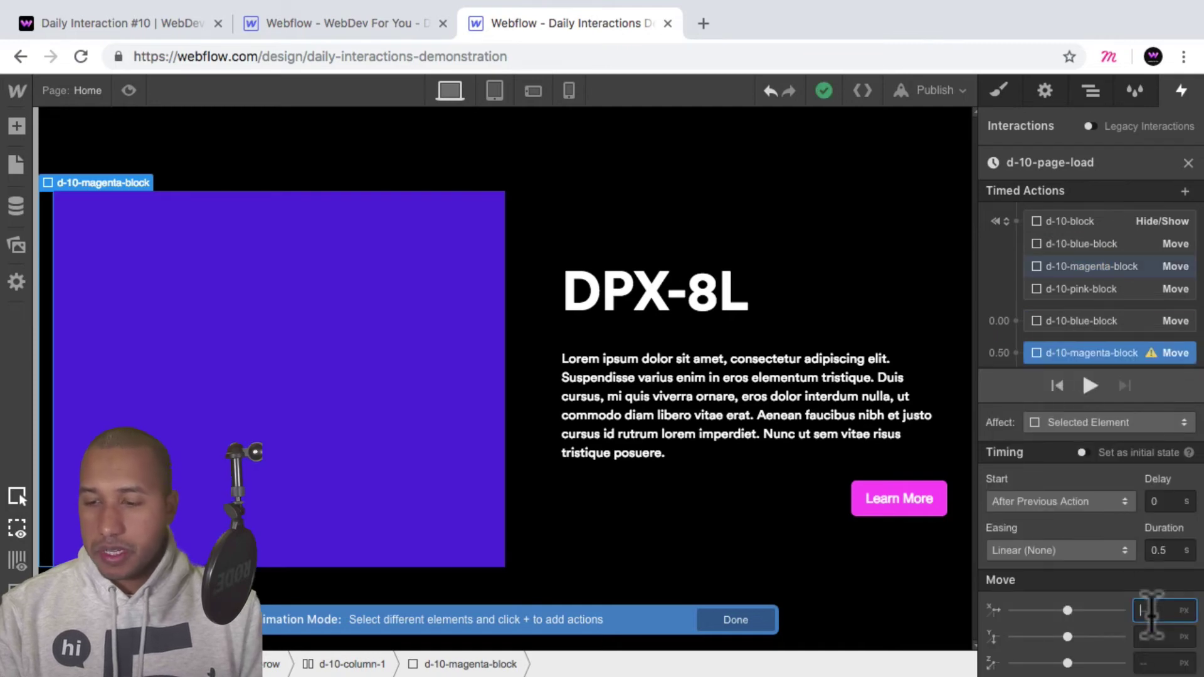
type("0%")
key("shift+Return")
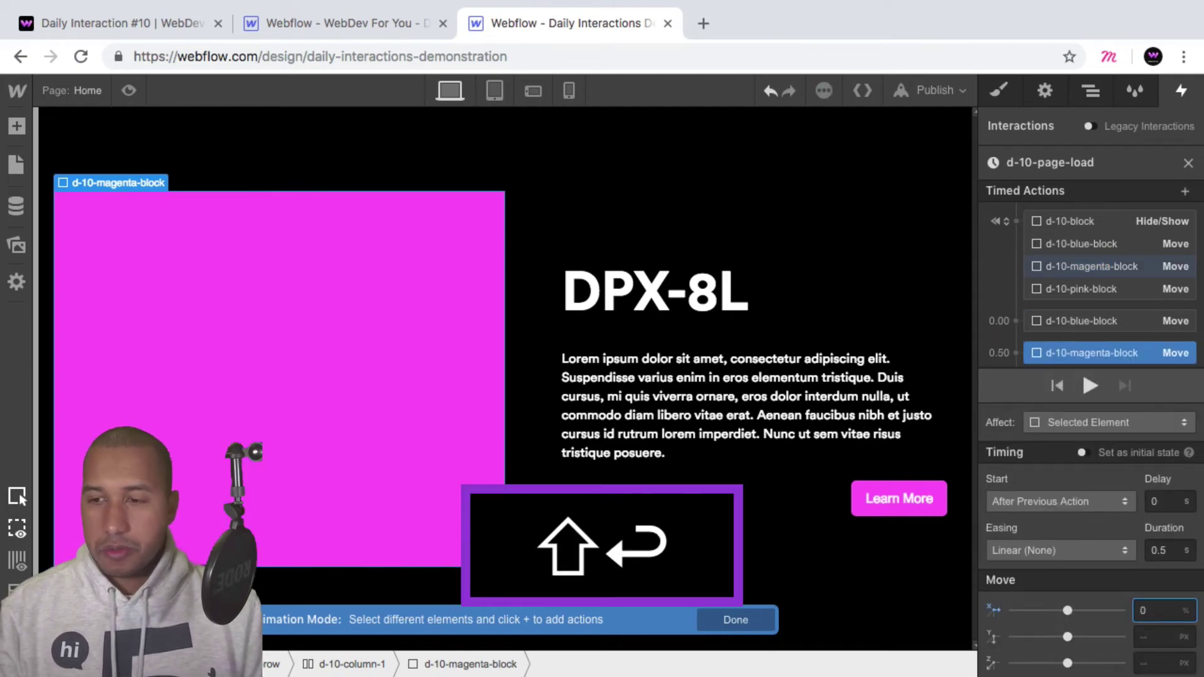
Step: Start the timed d-10-magenta-block Move with the previous action, using a 0.2 s delay and Out Expo easing
mouse_move(1088, 348)
left_mouse_down()
mouse_move(1088, 326)
mouse_move(1091, 335)
left_mouse_up()
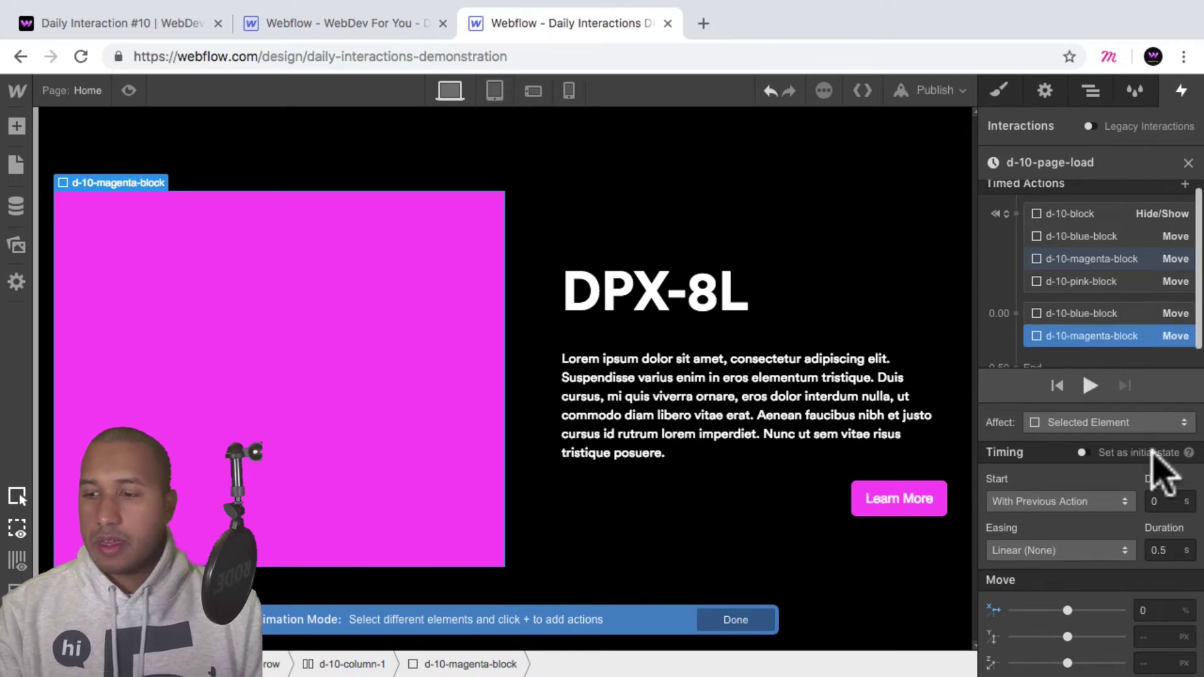
scroll(1102, 349, "down", 1)
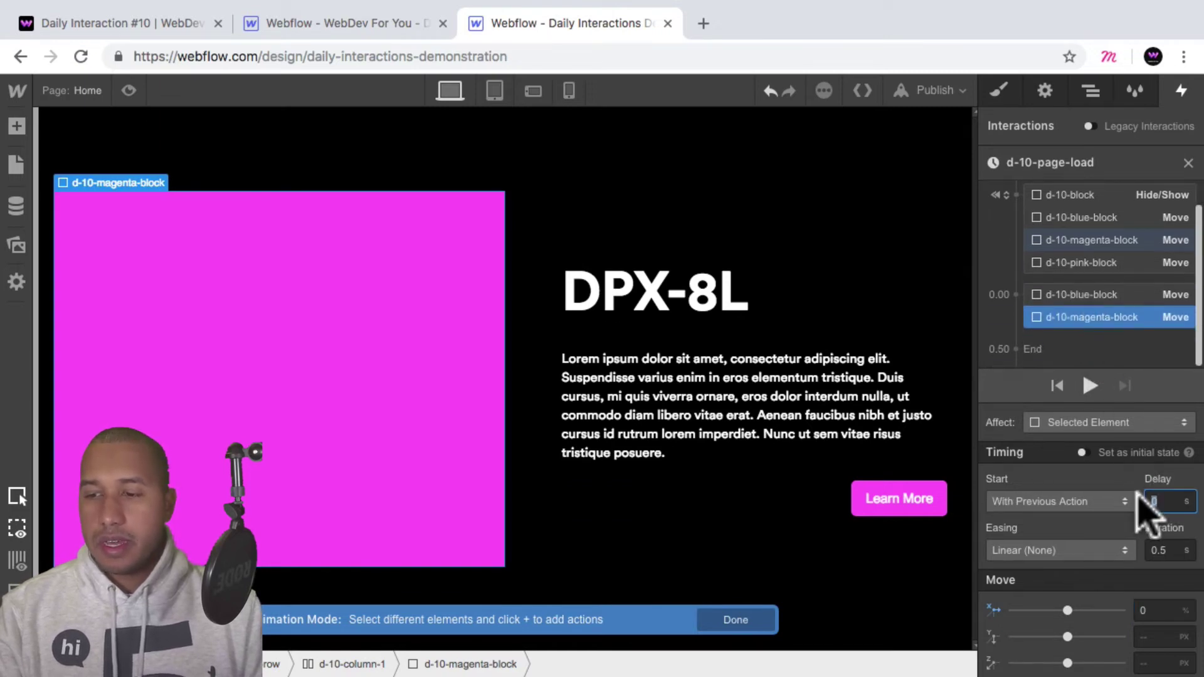
type(".")
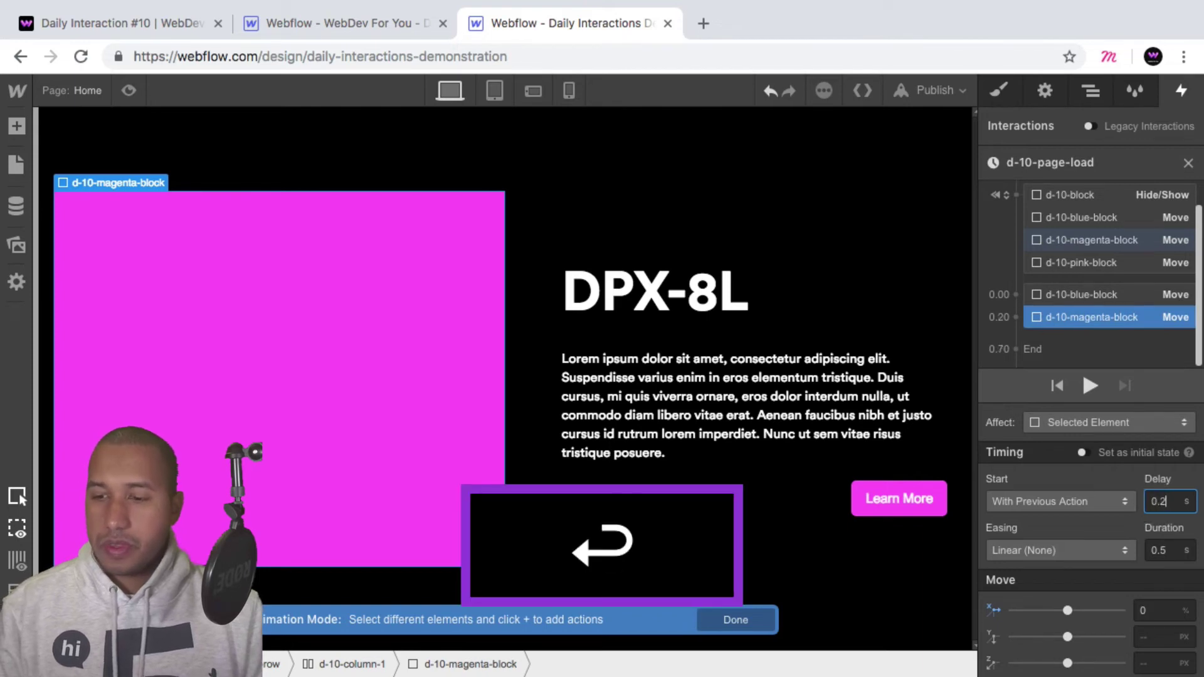
type("2")
left_click(1067, 550)
left_click(1051, 585)
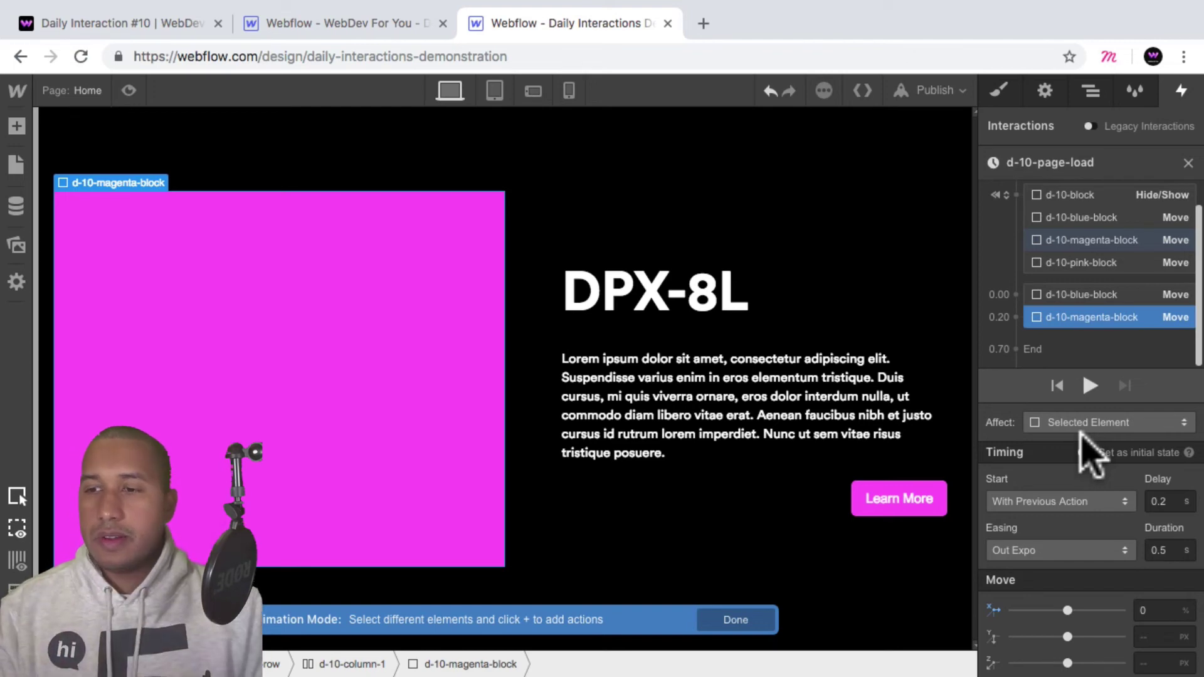
Step: Add a Move action for d-10-pink-block after the magenta block's timed move, with X at 0%
left_click(1096, 262)
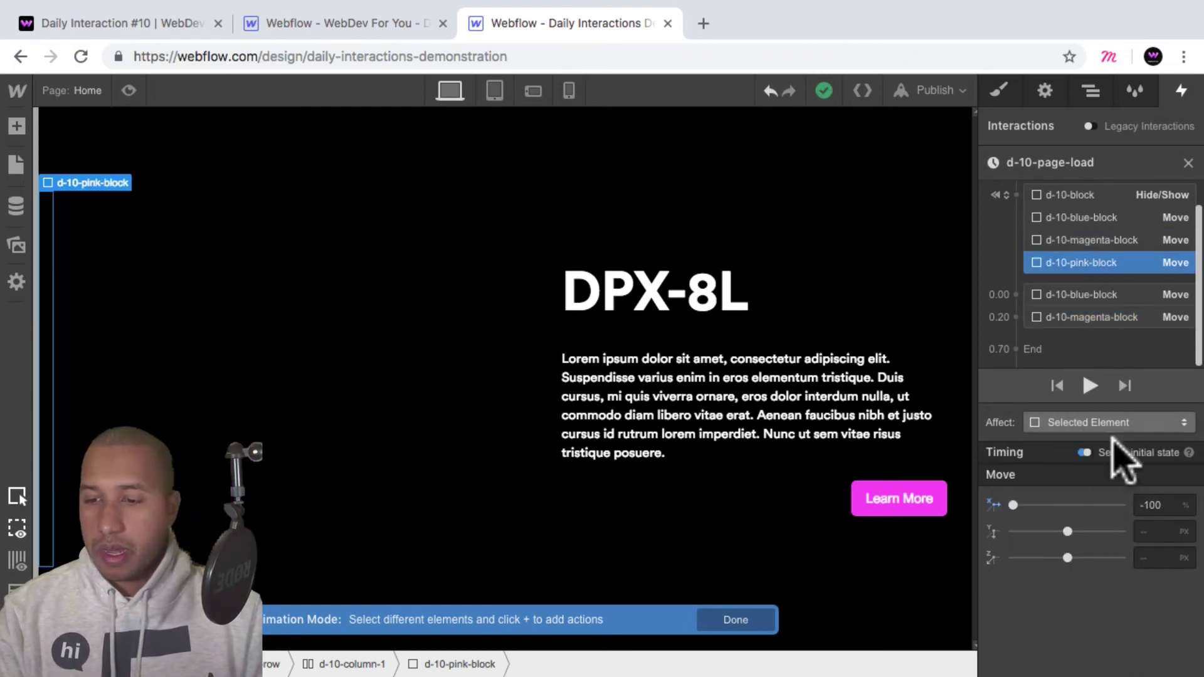
left_click(1086, 333)
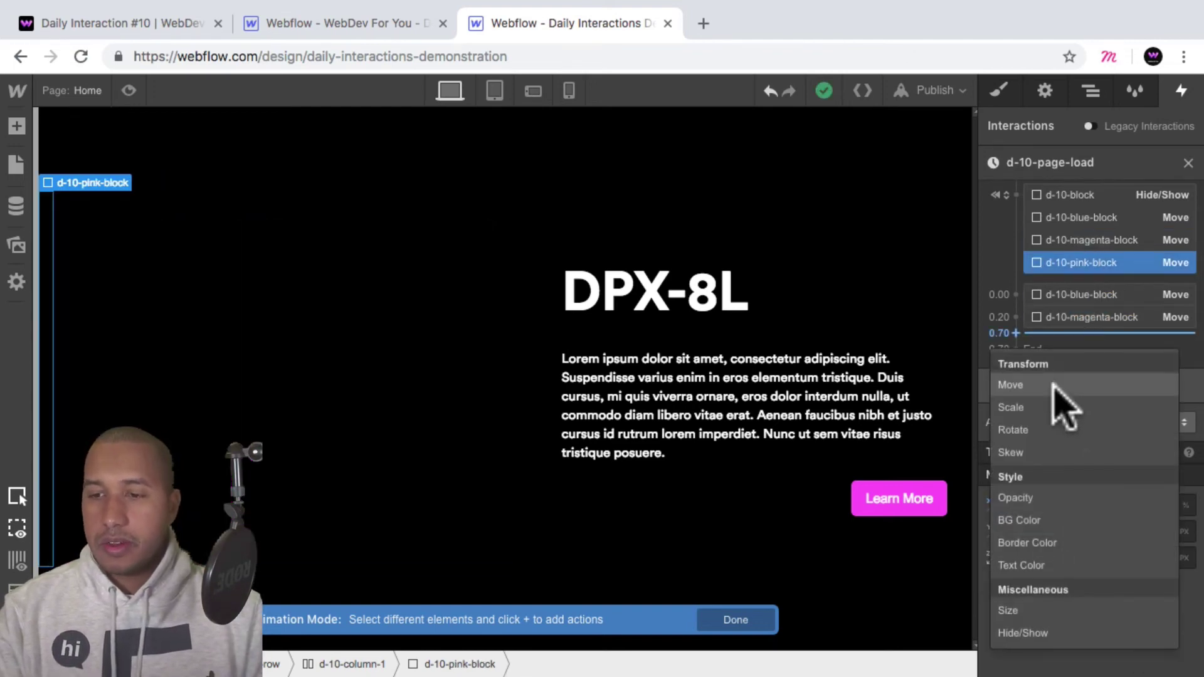
left_click(1011, 386)
type("0")
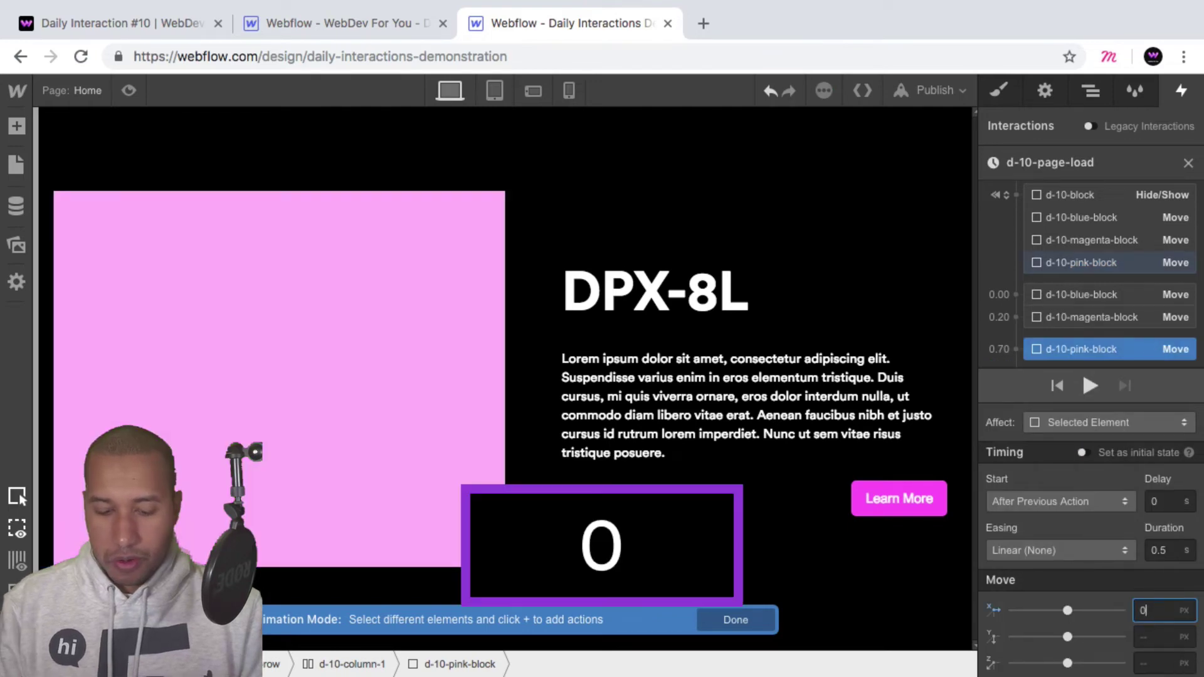
key("shift+Return")
Step: Give the timed d-10-pink-block Move Out Expo easing and a 0.4 s delay, and make it start with the previous action
left_click(1090, 546)
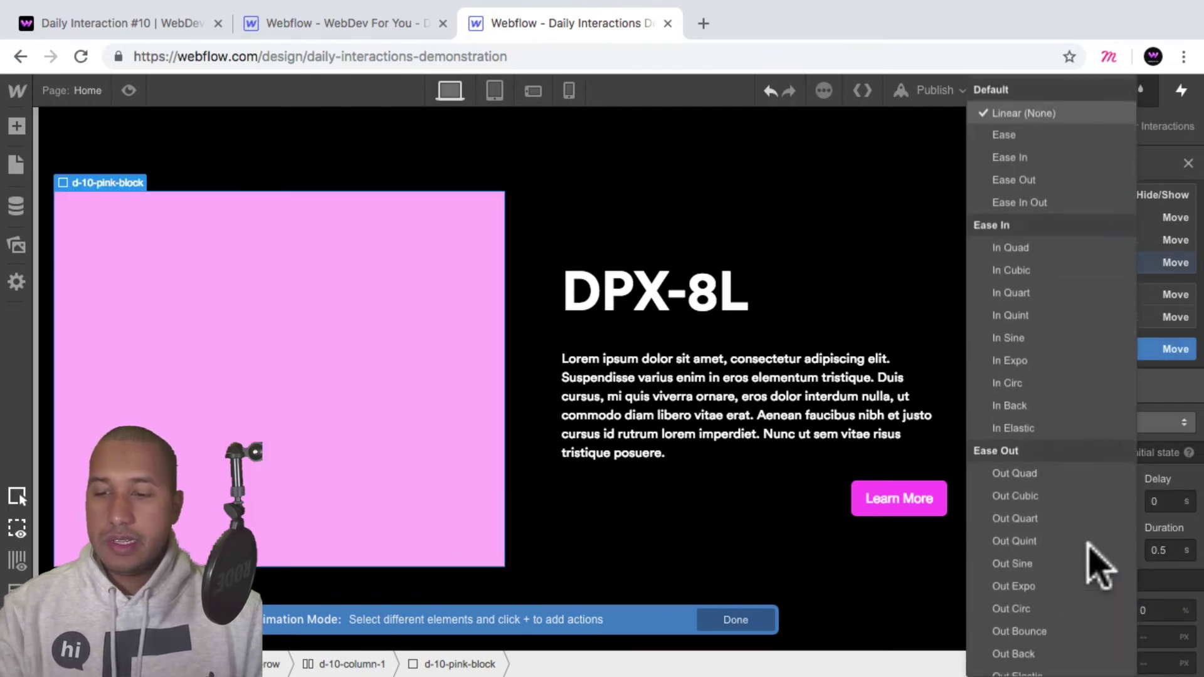
left_click(1067, 604)
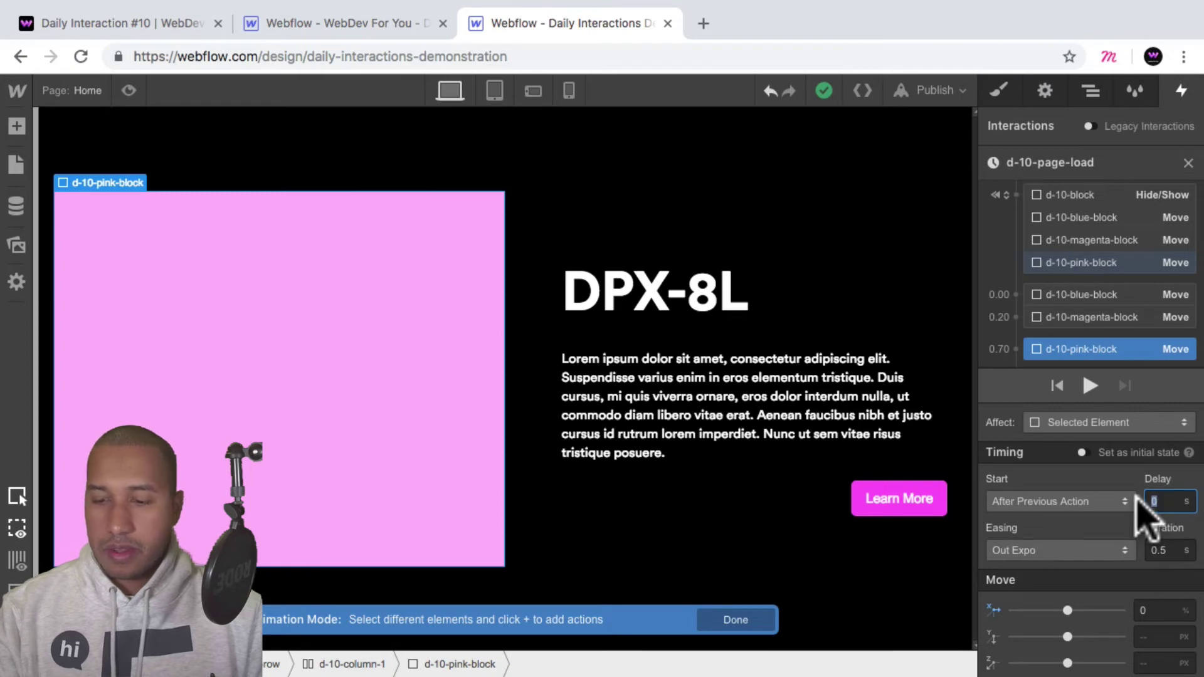
type("0.4")
key("Return")
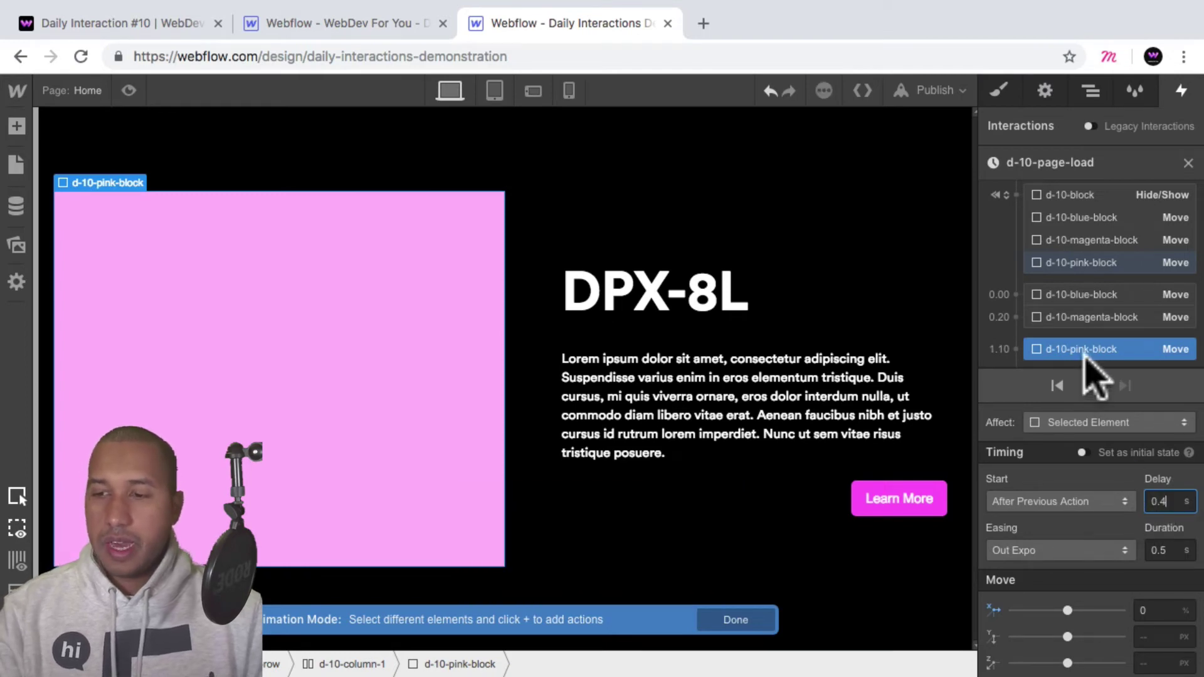
mouse_move(1090, 351)
left_mouse_down()
mouse_move(1107, 341)
mouse_move(1095, 339)
left_mouse_up()
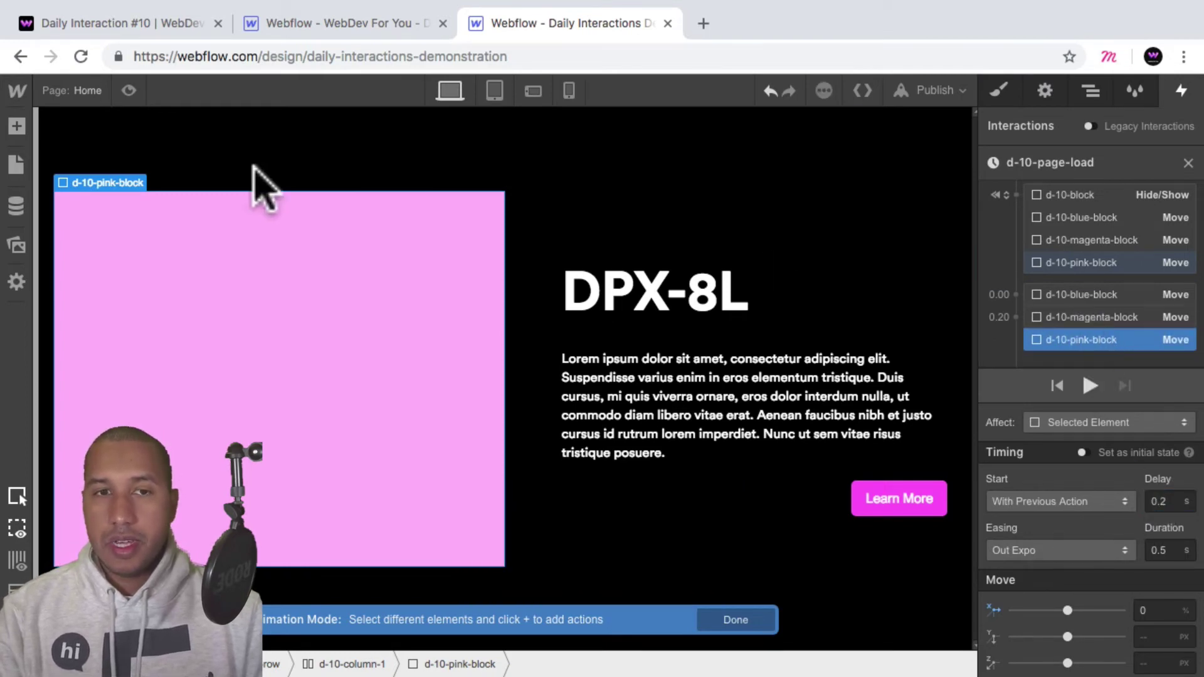
Step: Preview the page-load animation of the color blocks and return to the design view
left_click(128, 90)
left_click(129, 91)
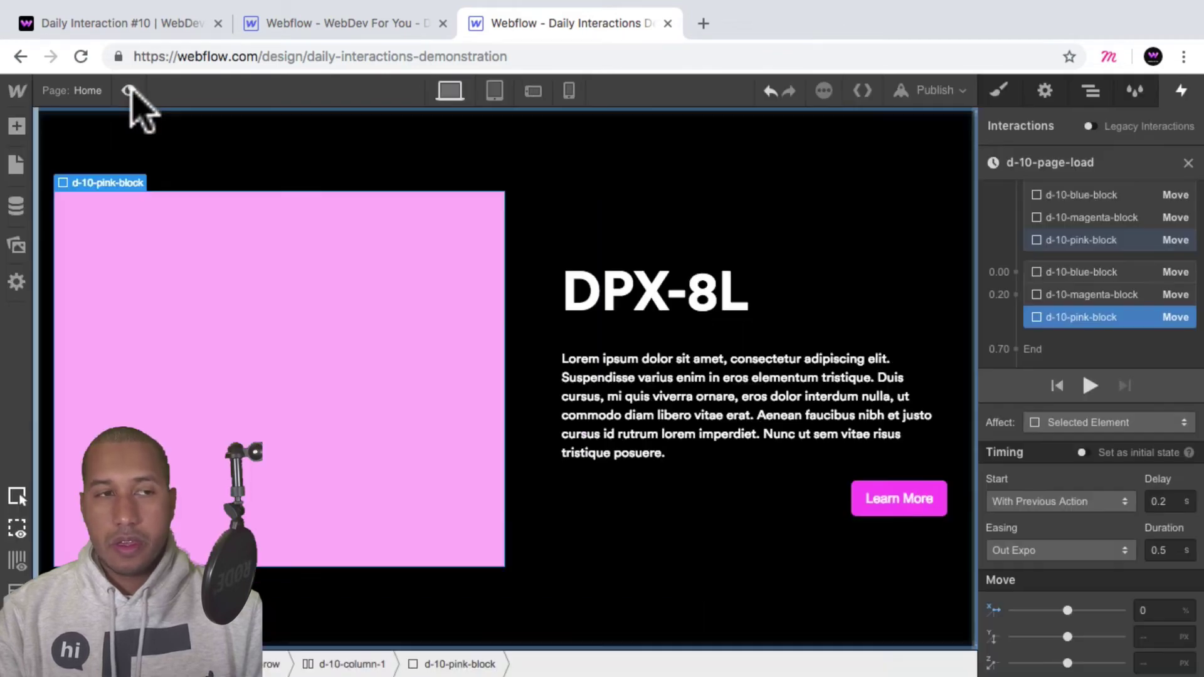
left_click(128, 90)
key("super+shift+p")
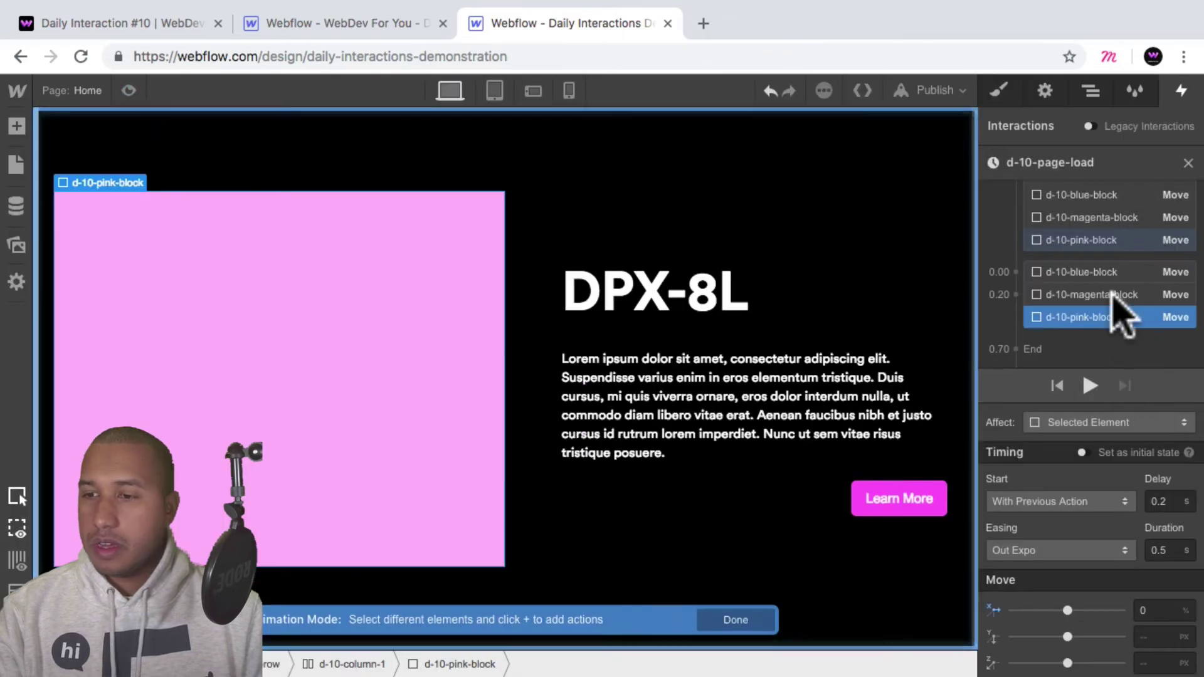
Step: Set the delay of the timed d-10-pink-block Move to 0.4 s
left_click(1113, 294)
left_click(1123, 316)
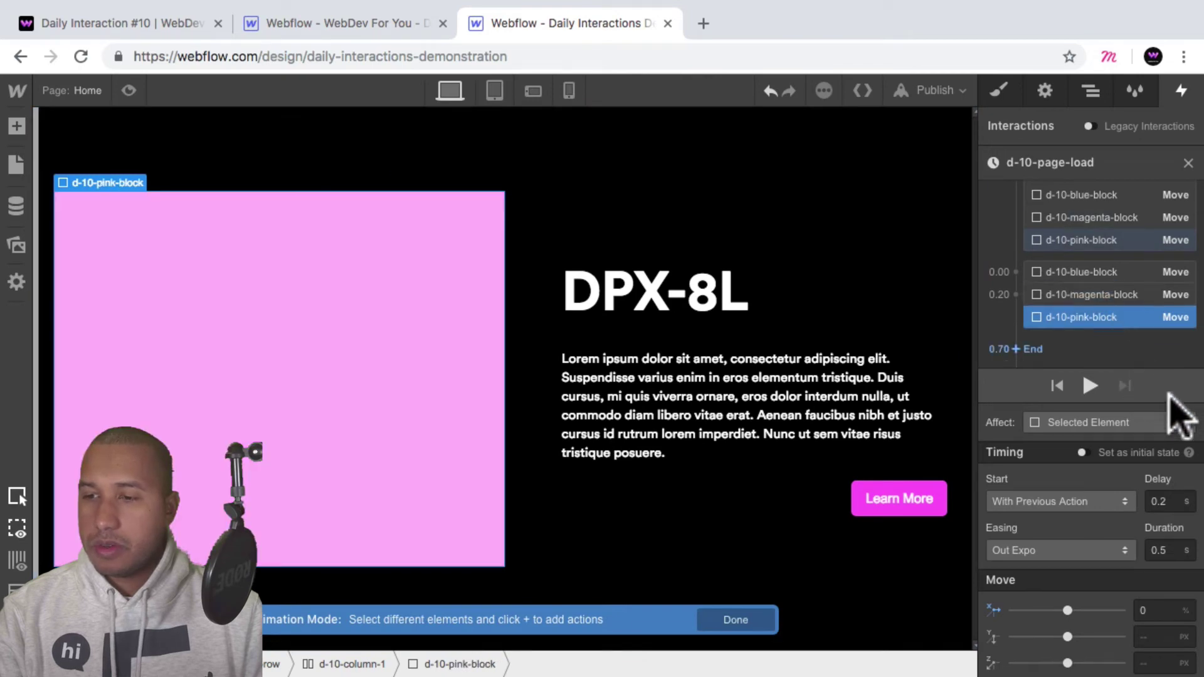
left_click(1170, 501)
key("BackSpace")
type("4")
key("Return")
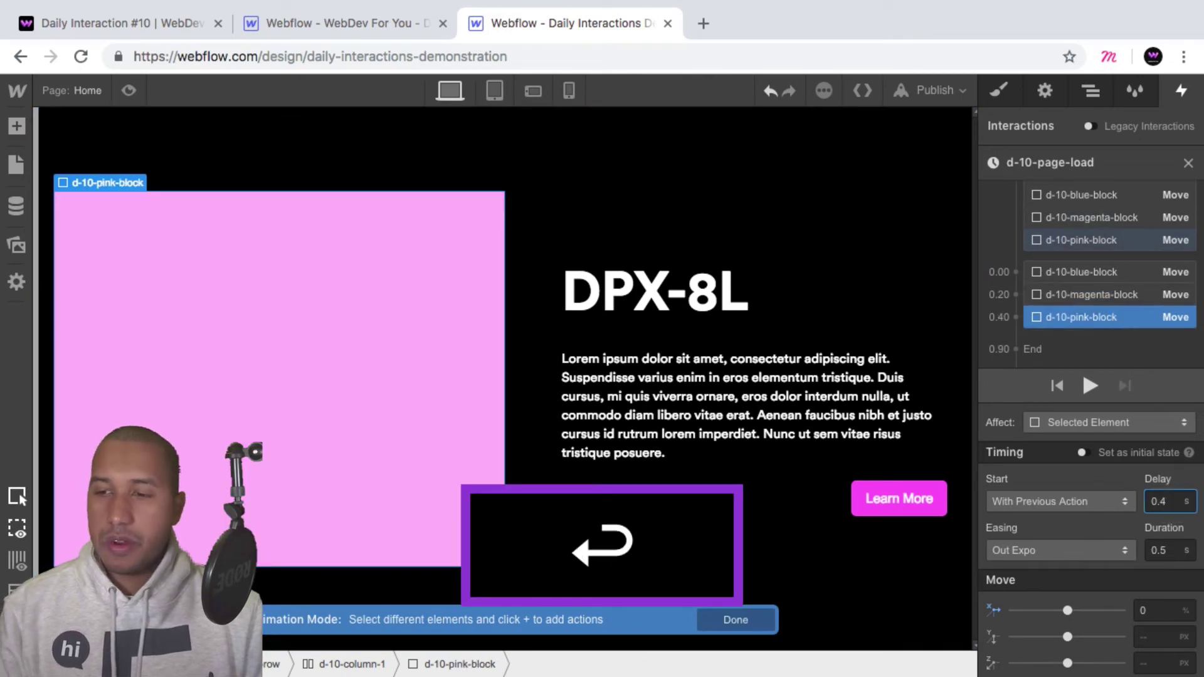
Step: Review the three timed Move actions and preview the staggered page-load animation
left_click(1080, 272)
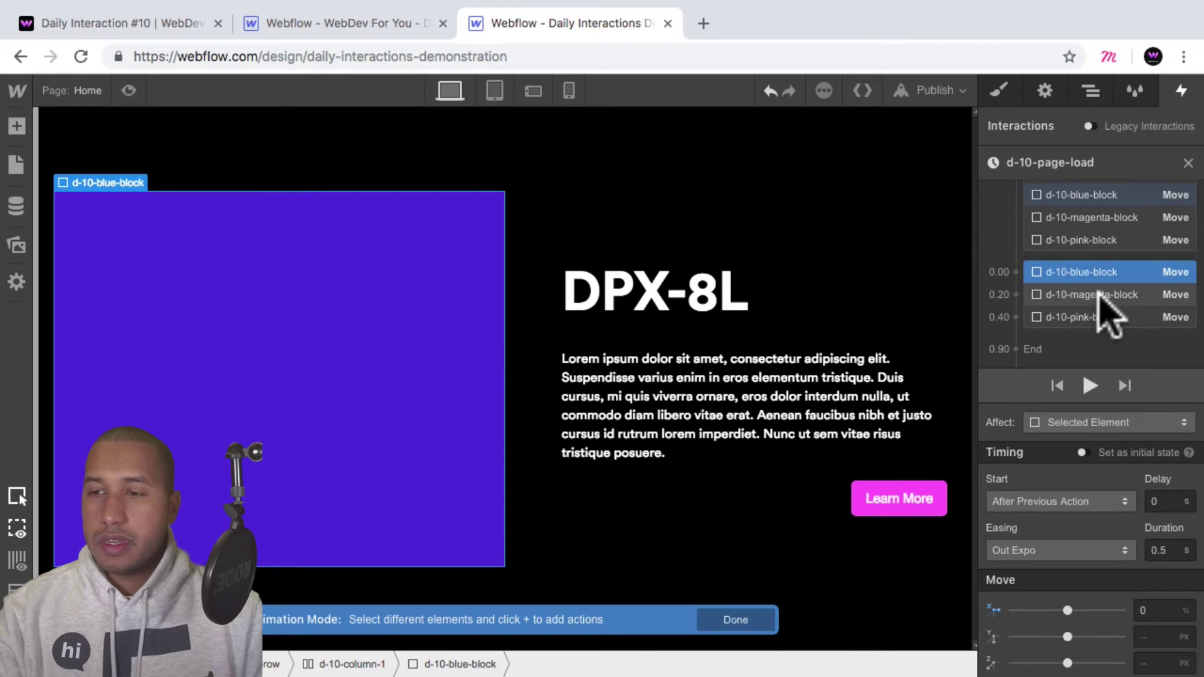
left_click(1100, 294)
left_click(1102, 318)
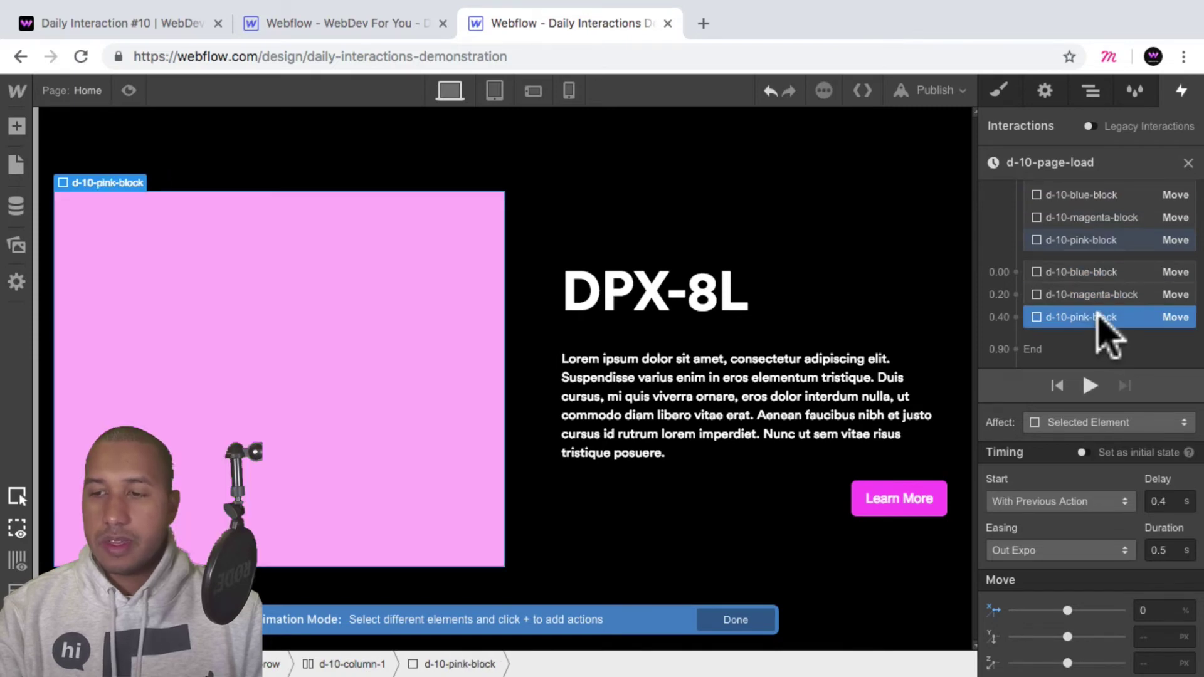
left_click(128, 91)
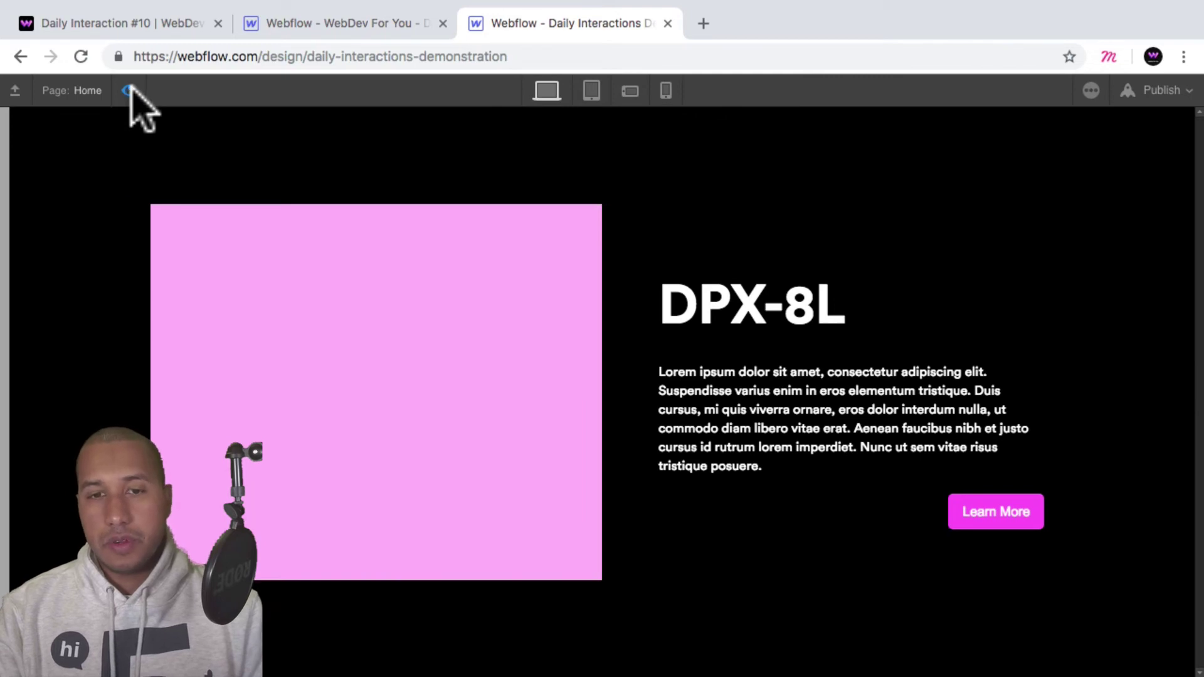
left_click(128, 91)
Step: Add a Hide/Show action for d-10-block at the end of the timeline with its display set to block
mouse_move(1102, 318)
left_mouse_down()
mouse_move(1102, 345)
mouse_move(1080, 254)
mouse_move(1087, 216)
mouse_move(1082, 358)
mouse_move(1085, 333)
left_mouse_up()
left_click(1085, 222)
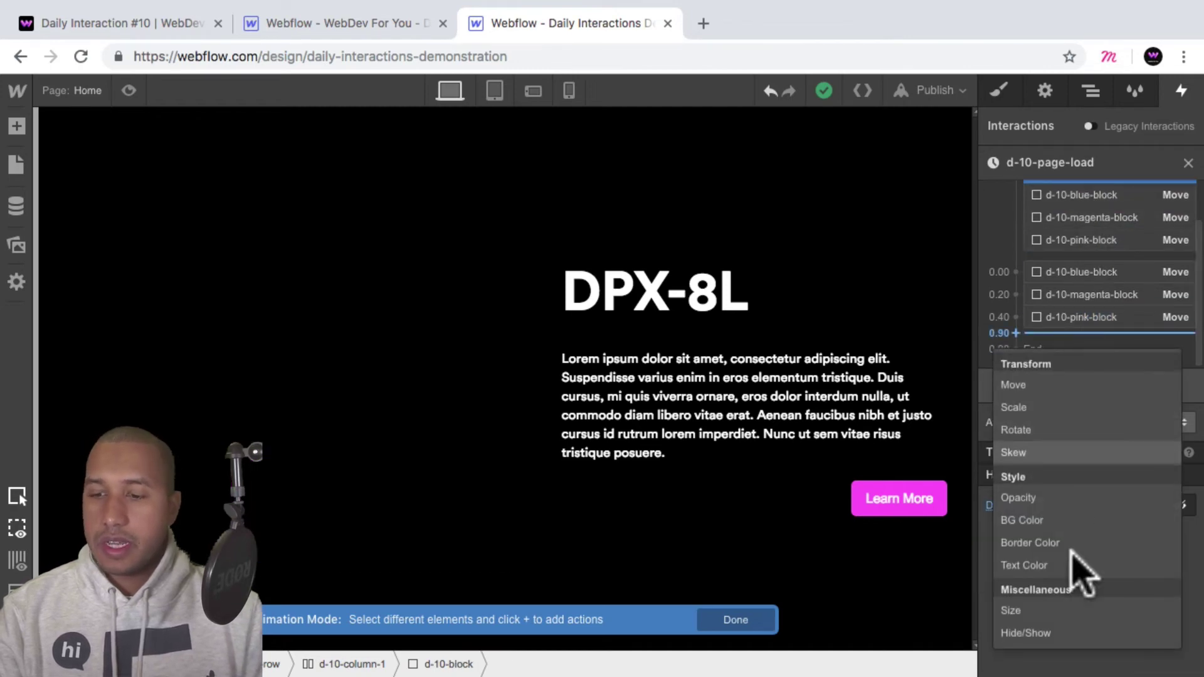
left_click(1069, 629)
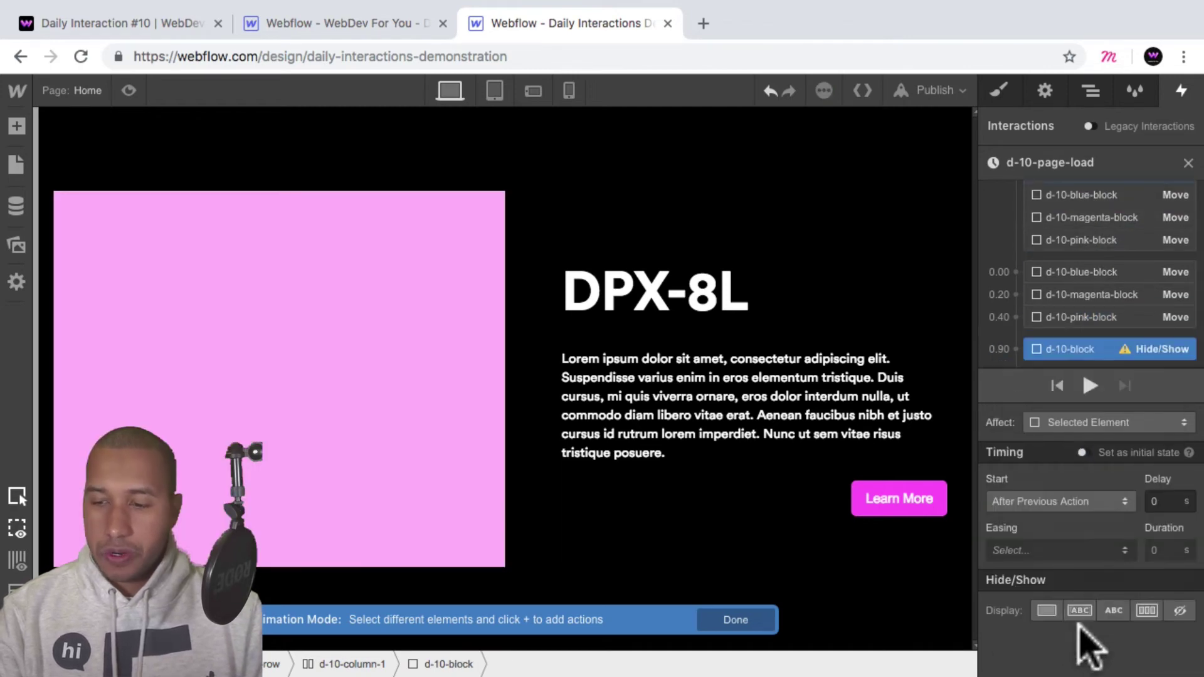
left_click(1047, 612)
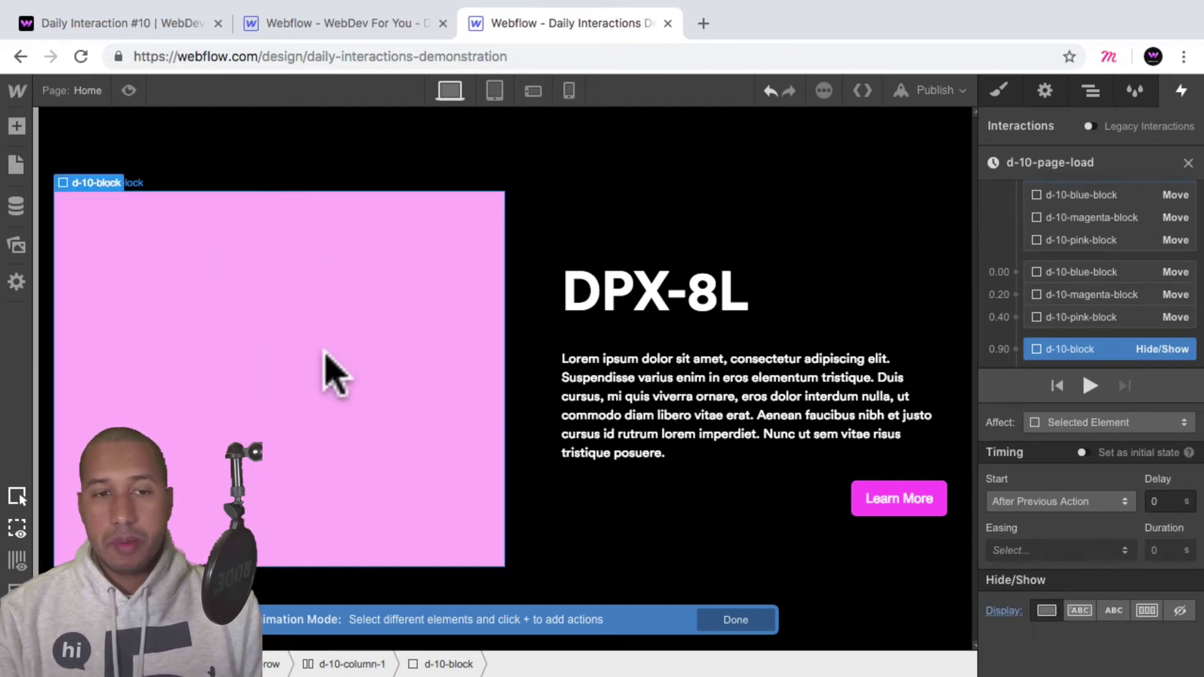
scroll(1123, 313, "down", 1)
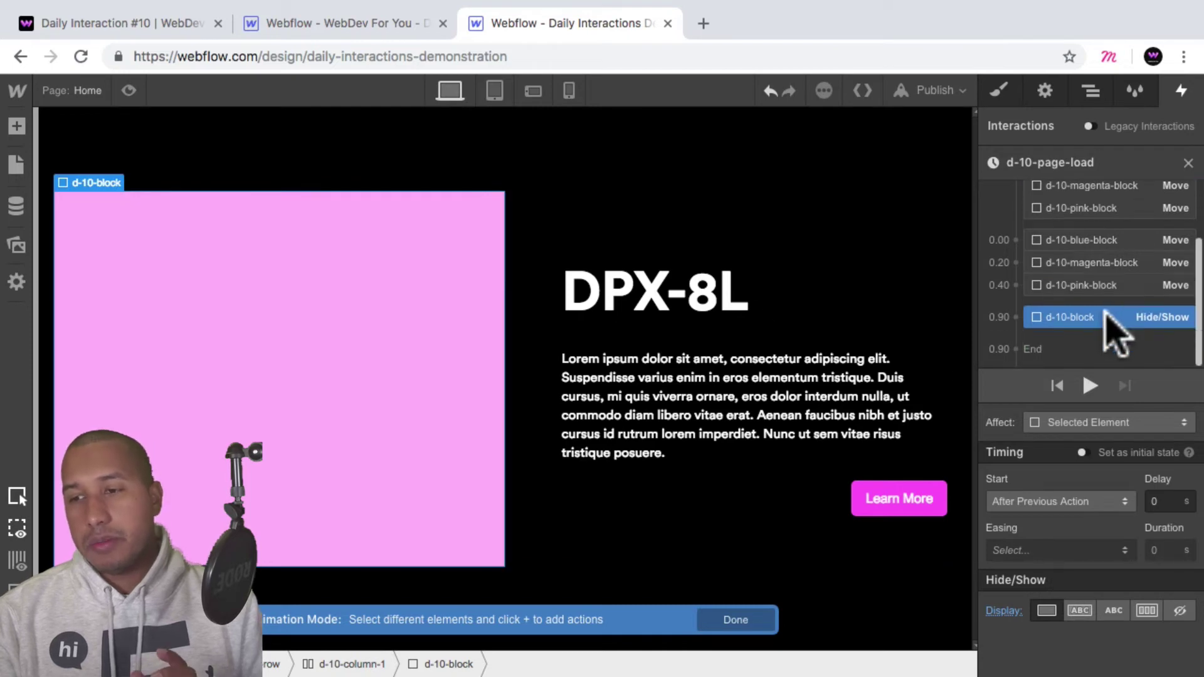
Step: Add a closing Move for d-10-pink-block after the Hide/Show action with X 100%, Out Expo easing and a 0.2 s delay
left_click_drag(1105, 311, 1089, 350)
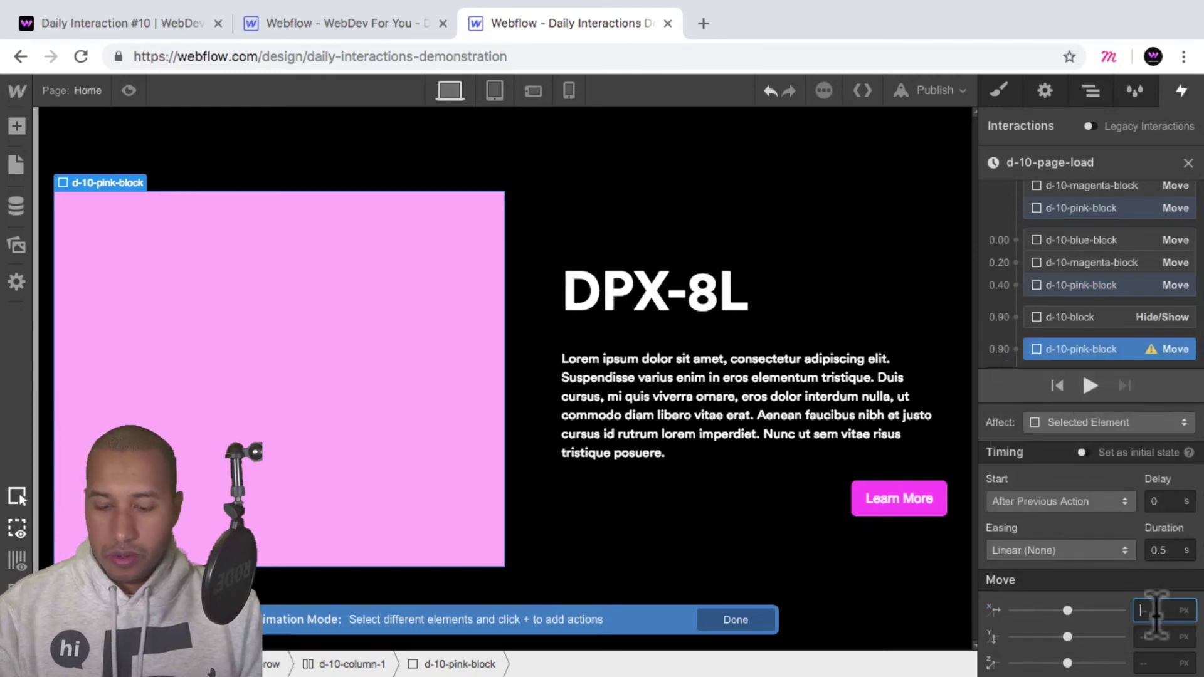
type("100%")
key("shift+Return")
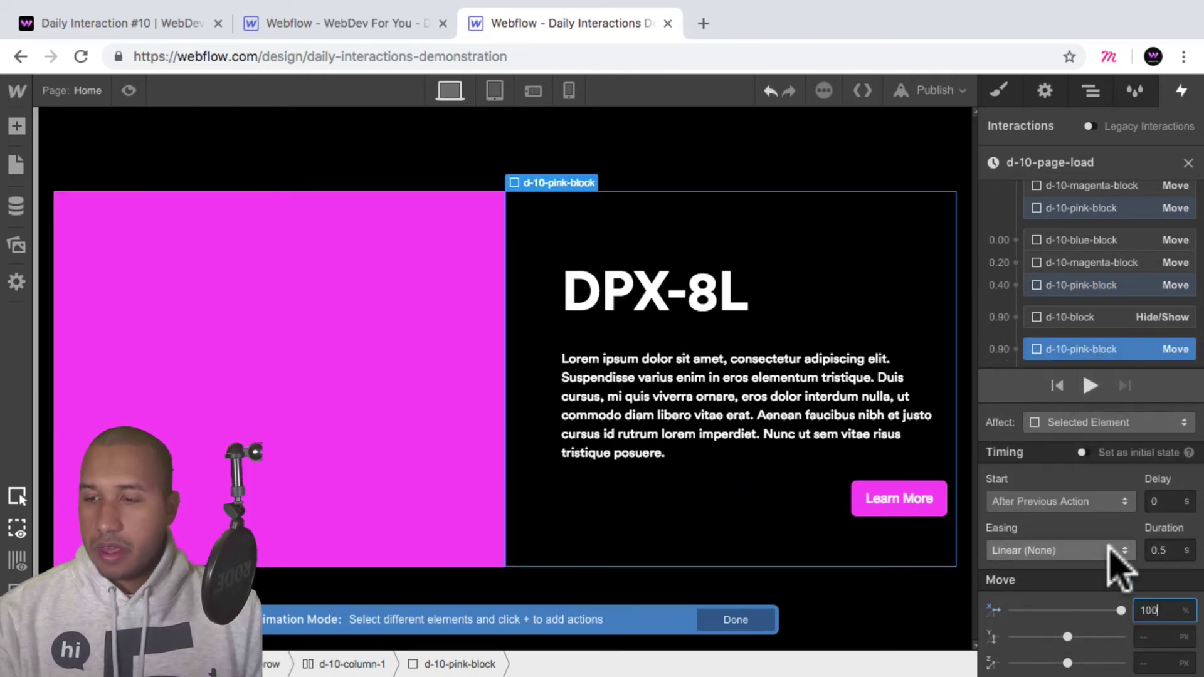
left_click(1074, 550)
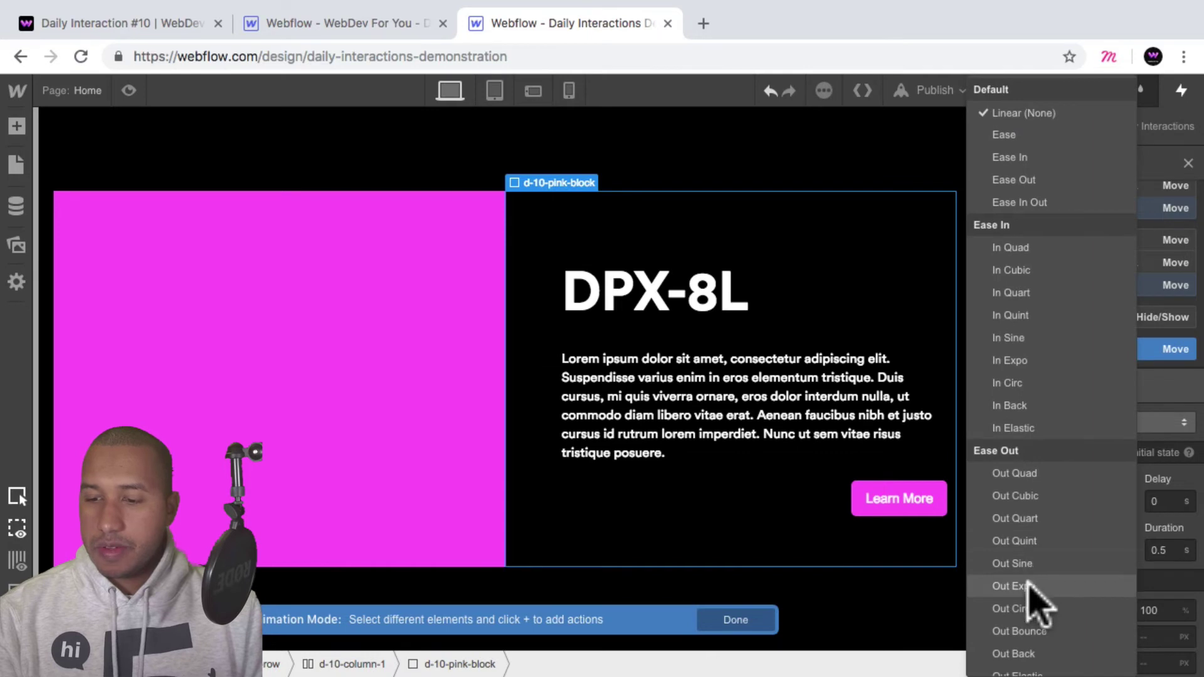
left_click(1031, 583)
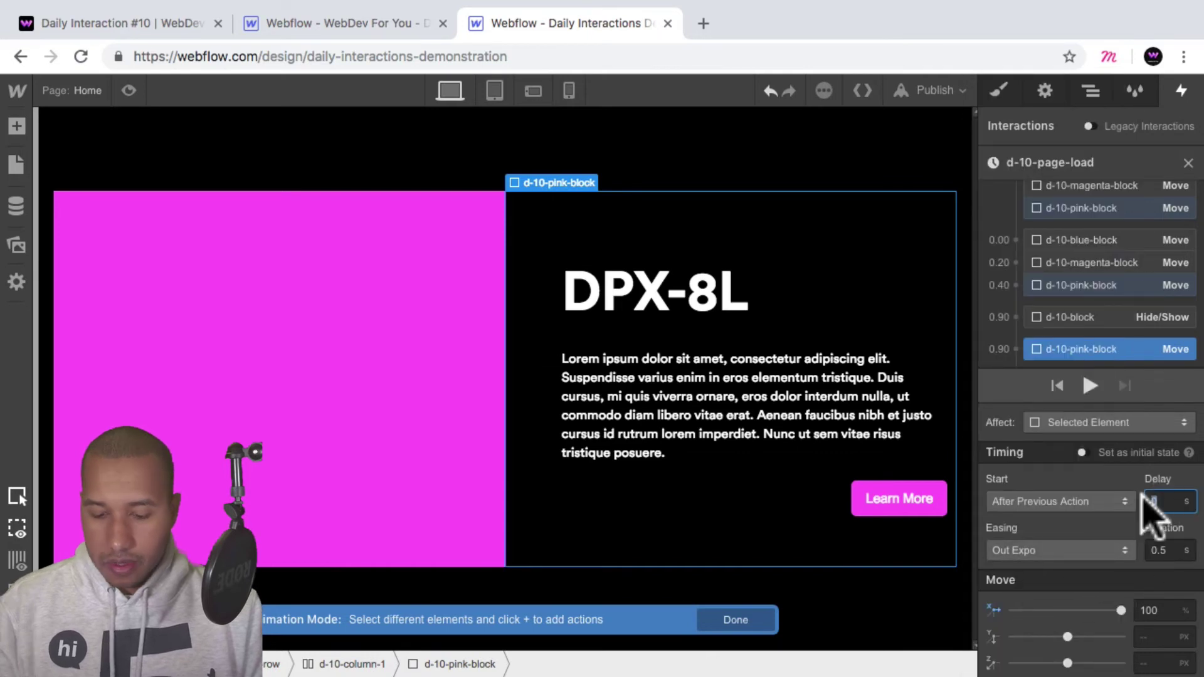
type(".2")
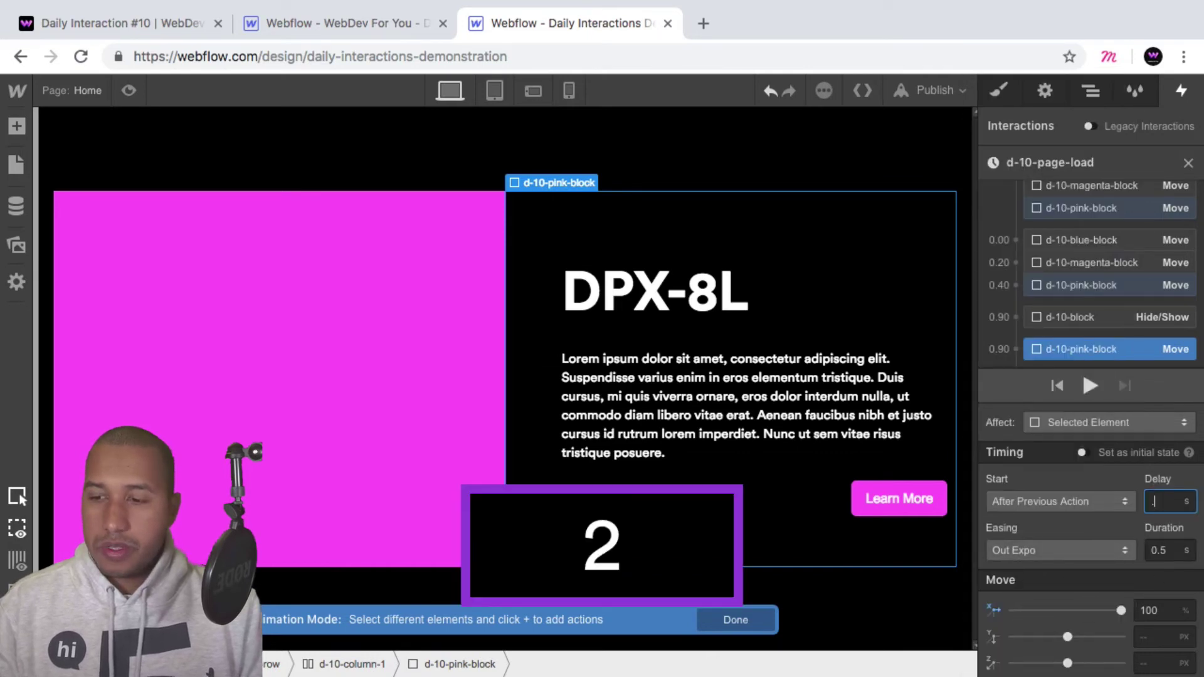
Step: Add a Move action for d-10-magenta-block at the end of the timeline with X set to 100%
left_click(1085, 263)
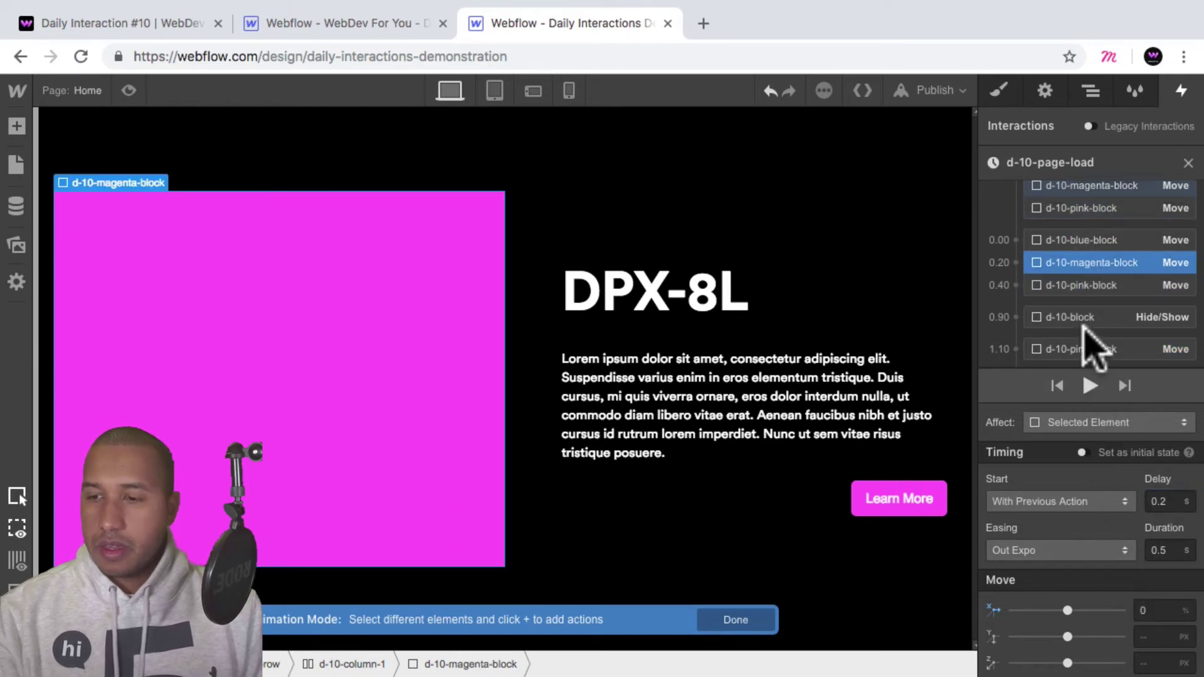
scroll(1097, 342, "down", 1)
left_click(1088, 346)
left_click(1070, 390)
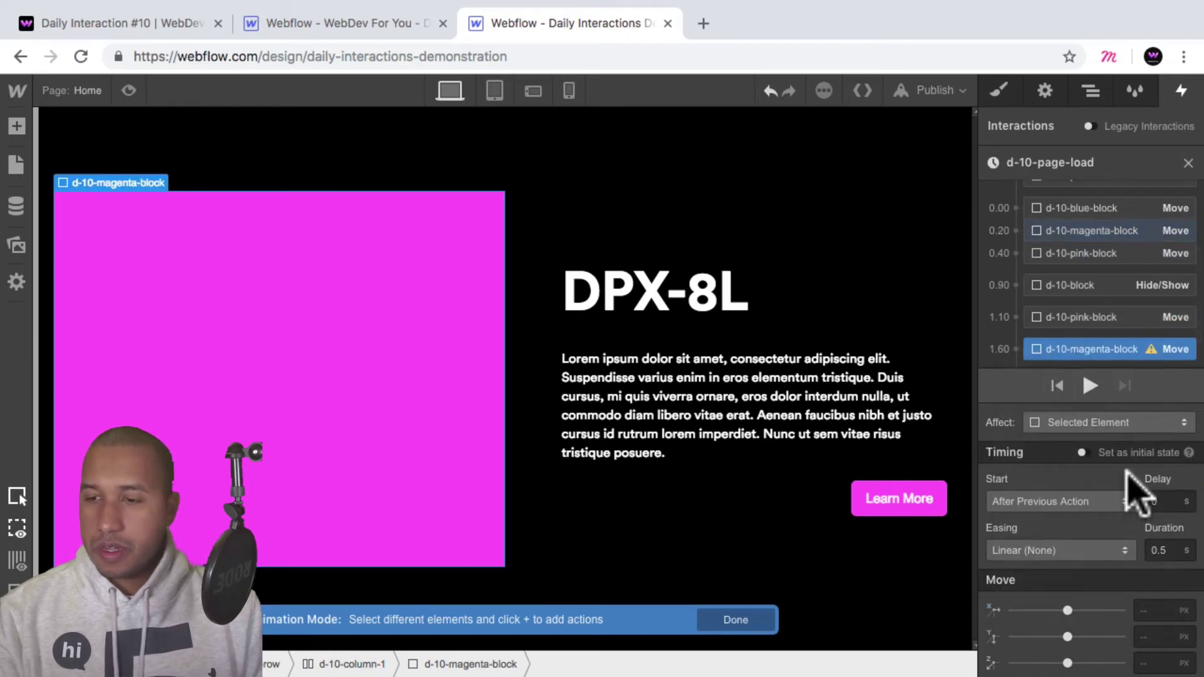
left_click(1145, 610)
type("100%")
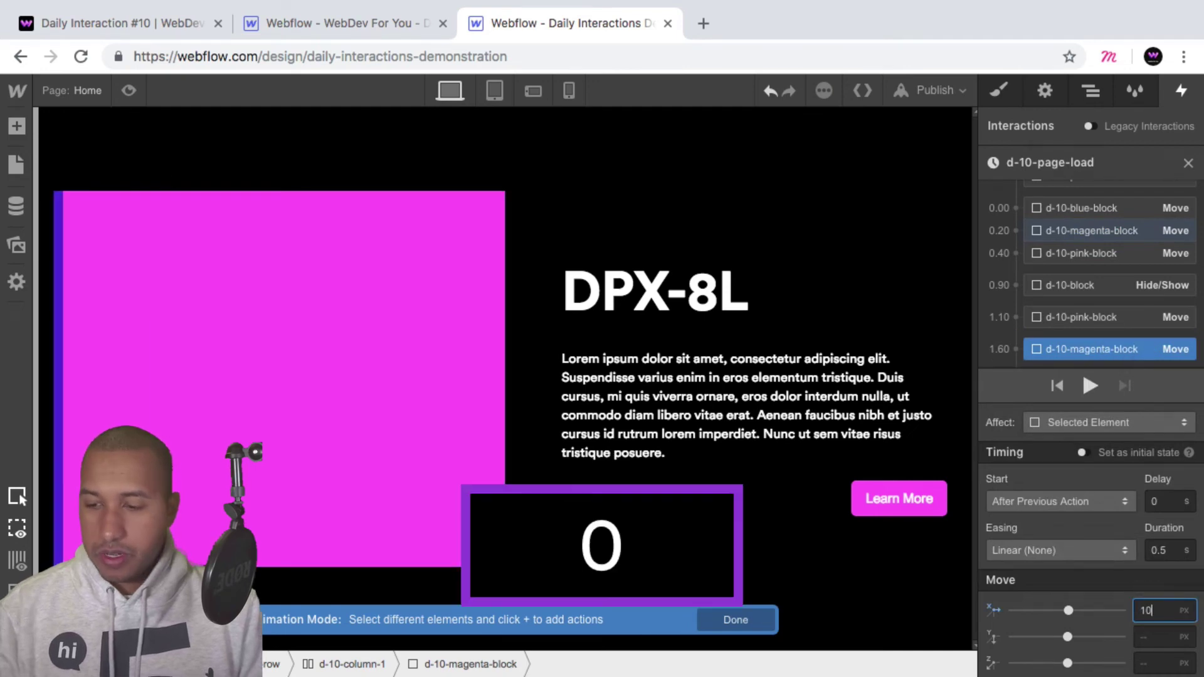
key("Return")
Step: Set the new d-10-magenta-block Move to a 0.4 s delay with Out Expo easing
left_click(1154, 502)
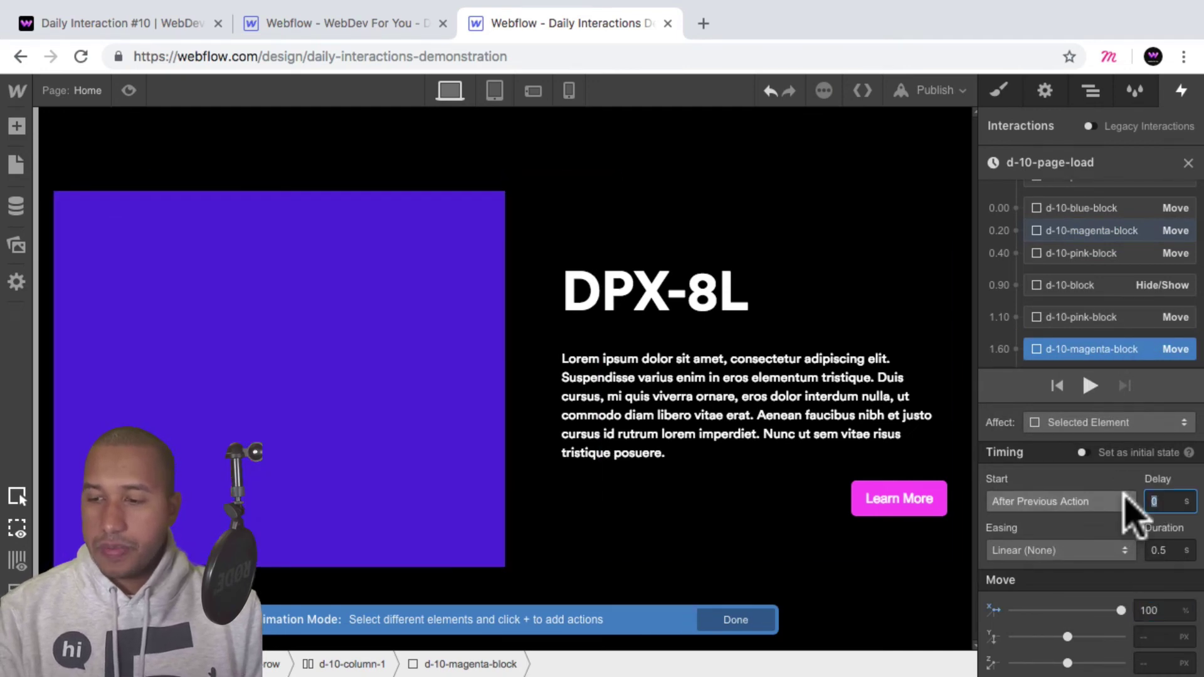
type(".4")
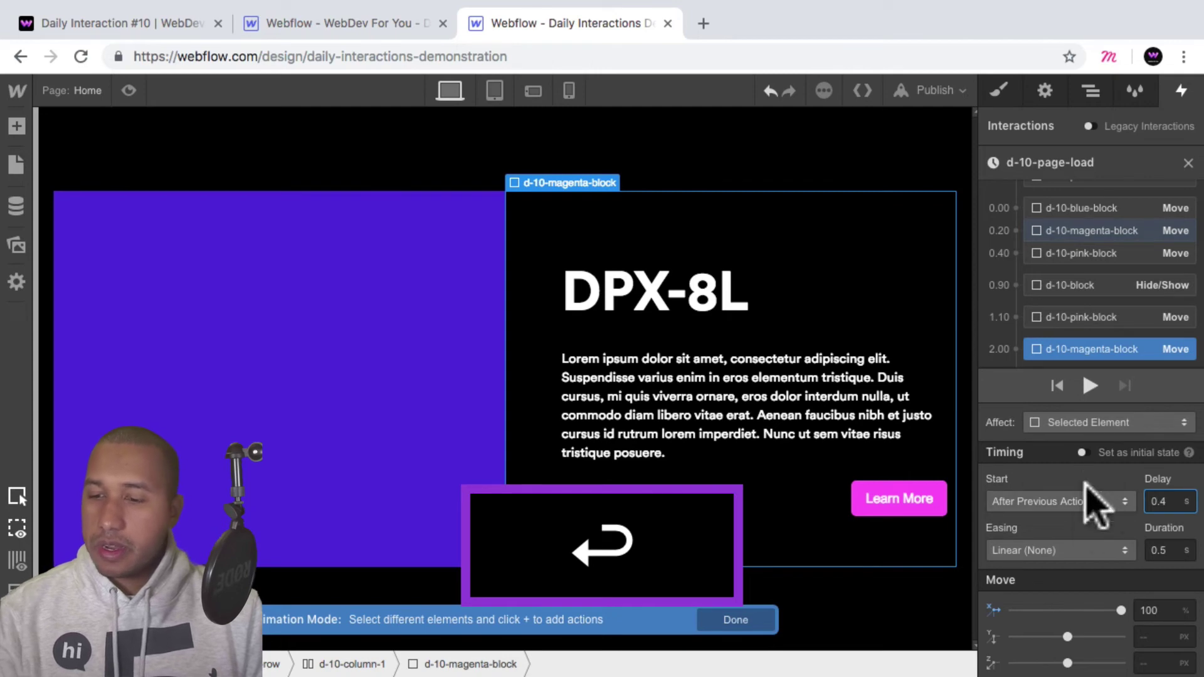
left_click(1066, 550)
left_click(1013, 587)
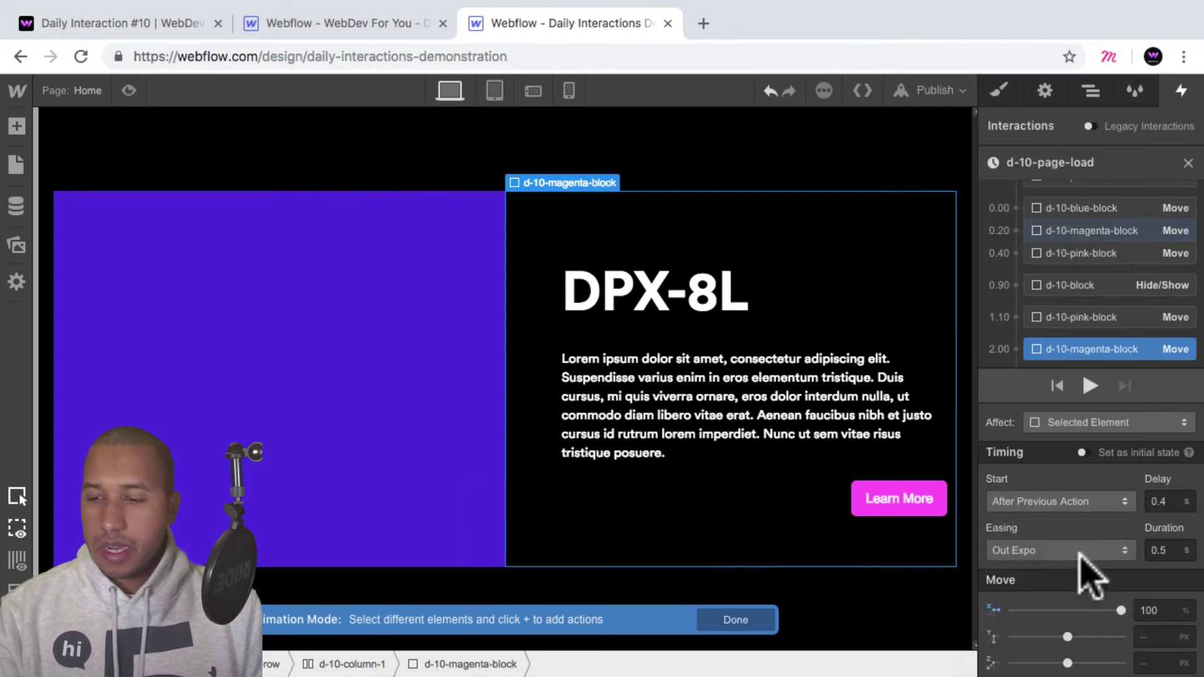
Step: Group the closing d-10-magenta-block Move with the pink one so it starts With Previous Action, with a delay of 0.4 s
left_click_drag(1083, 346, 1084, 318)
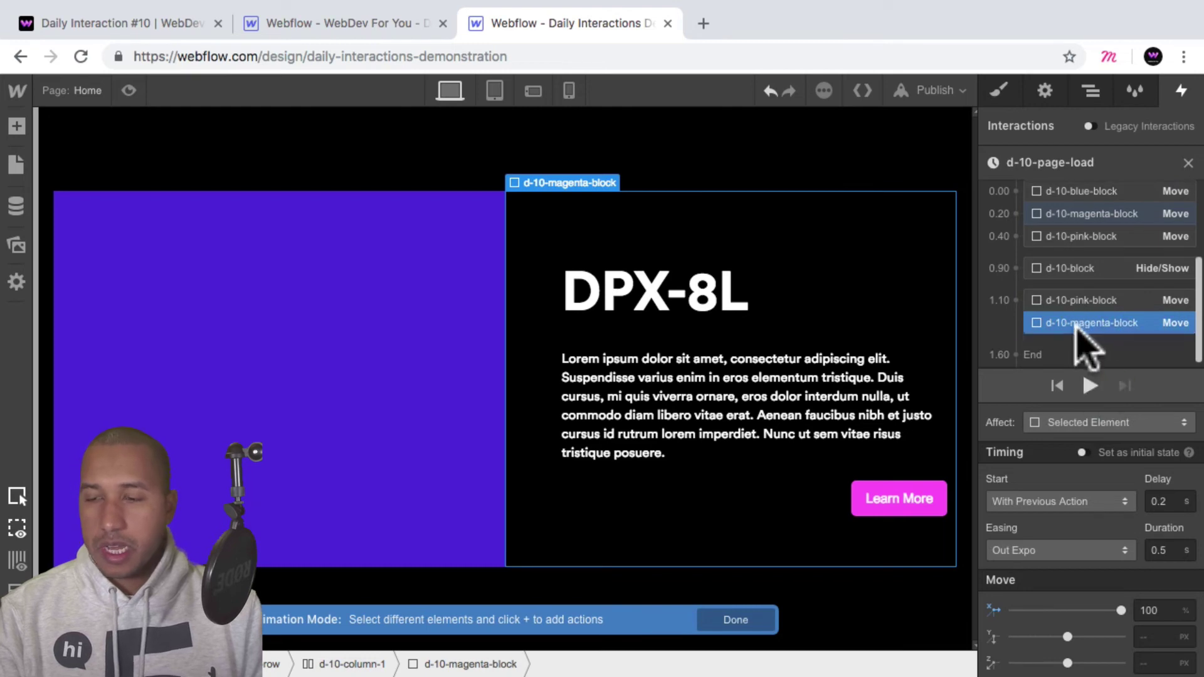
left_click(1172, 501)
type("4")
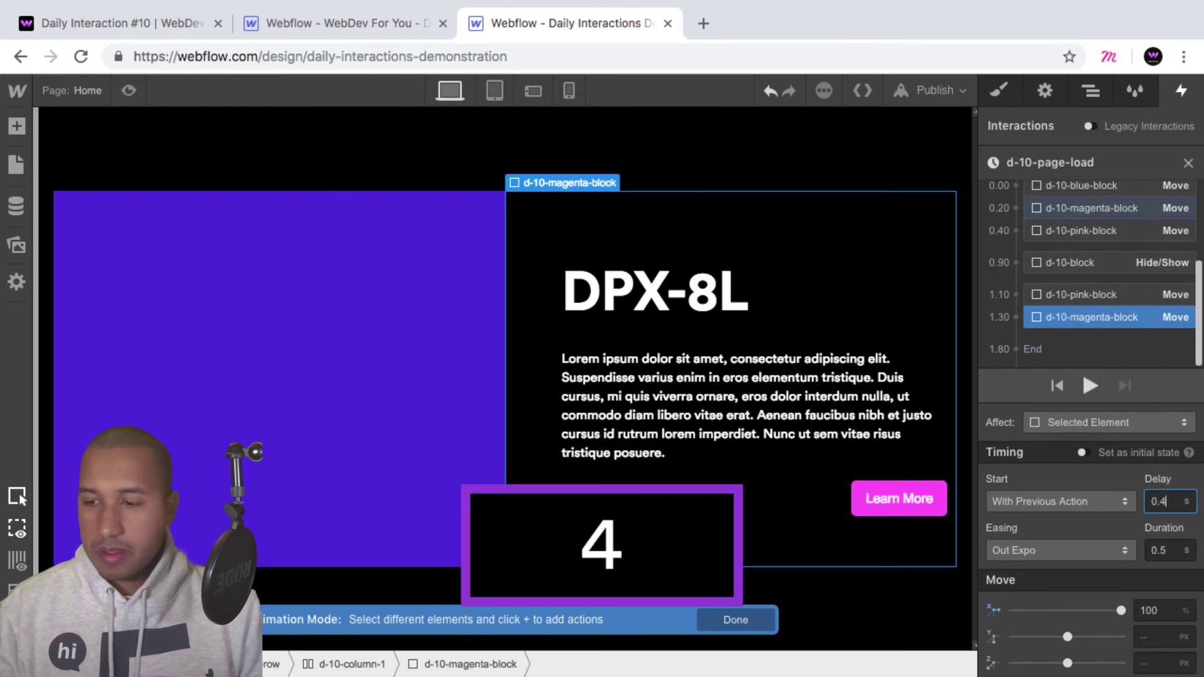
left_click(1099, 231)
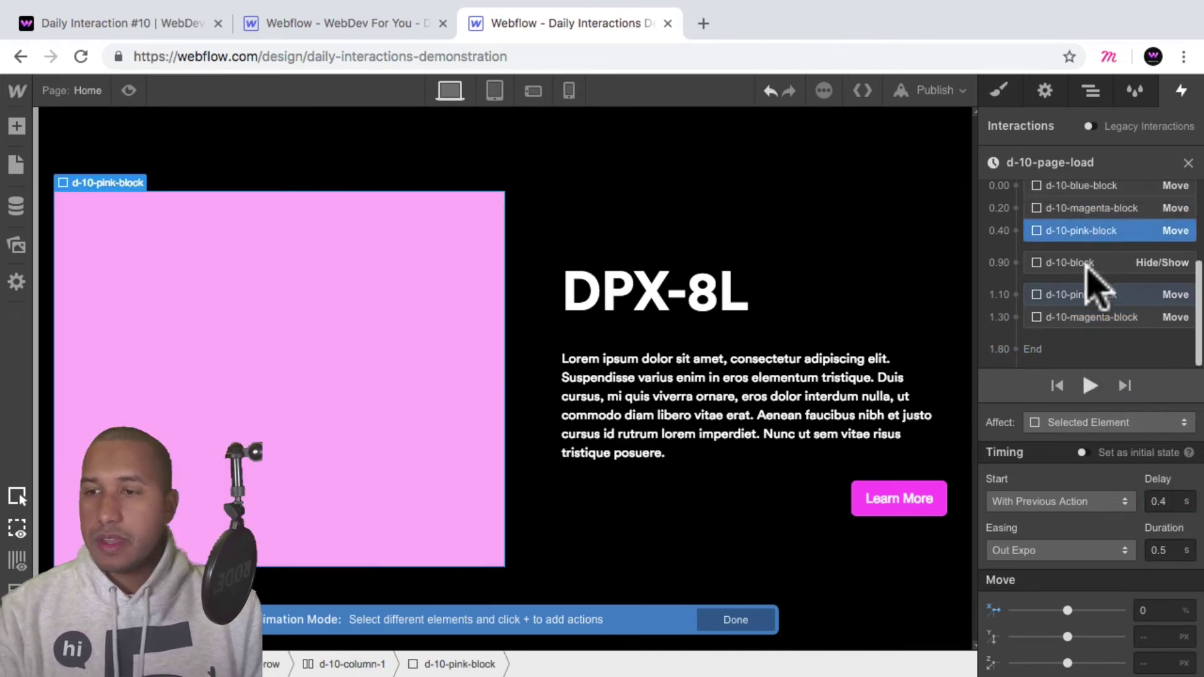
left_click(1066, 335)
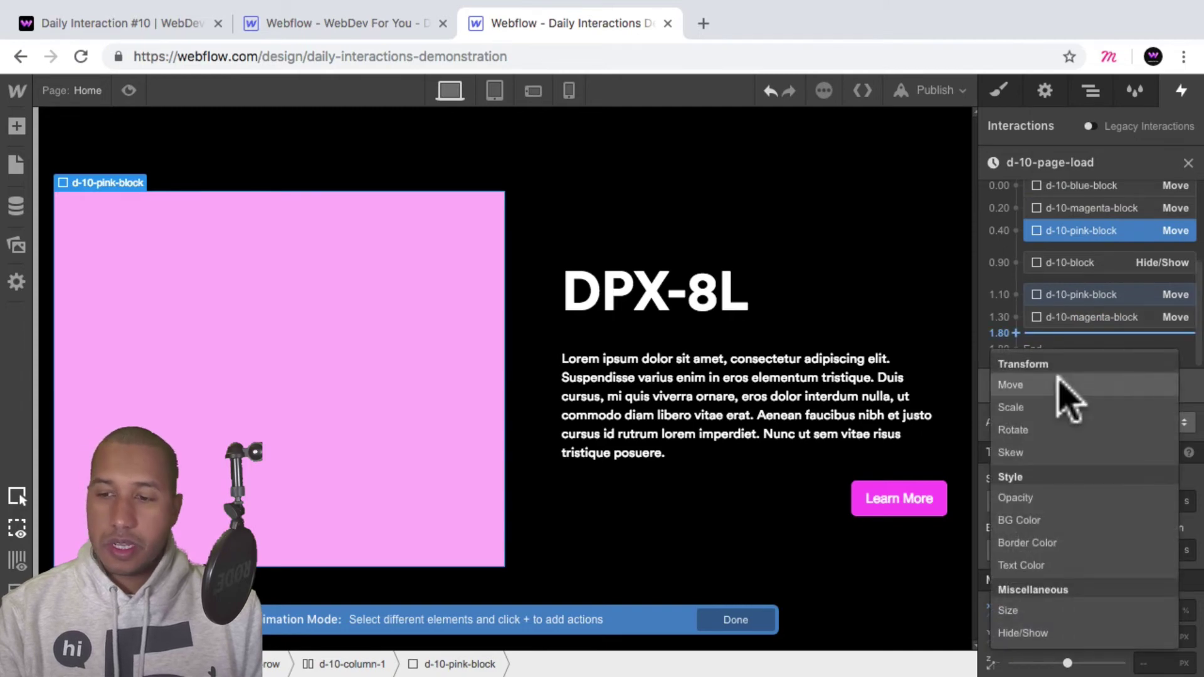
left_click(1060, 385)
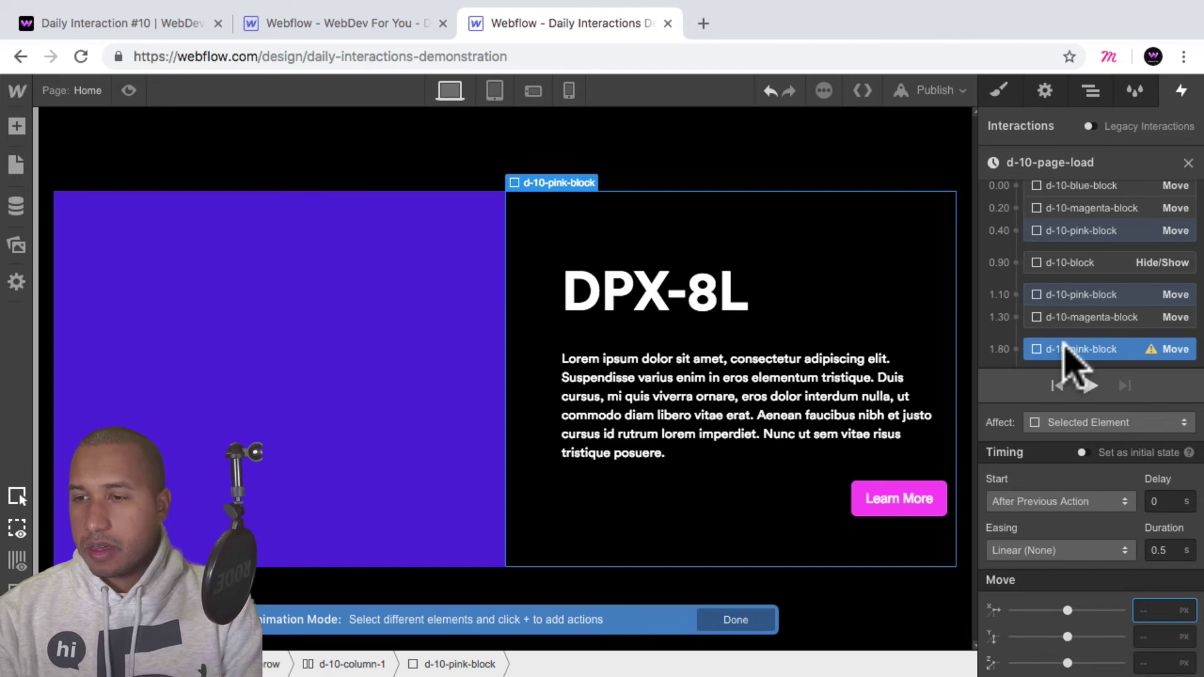
left_click(1066, 352)
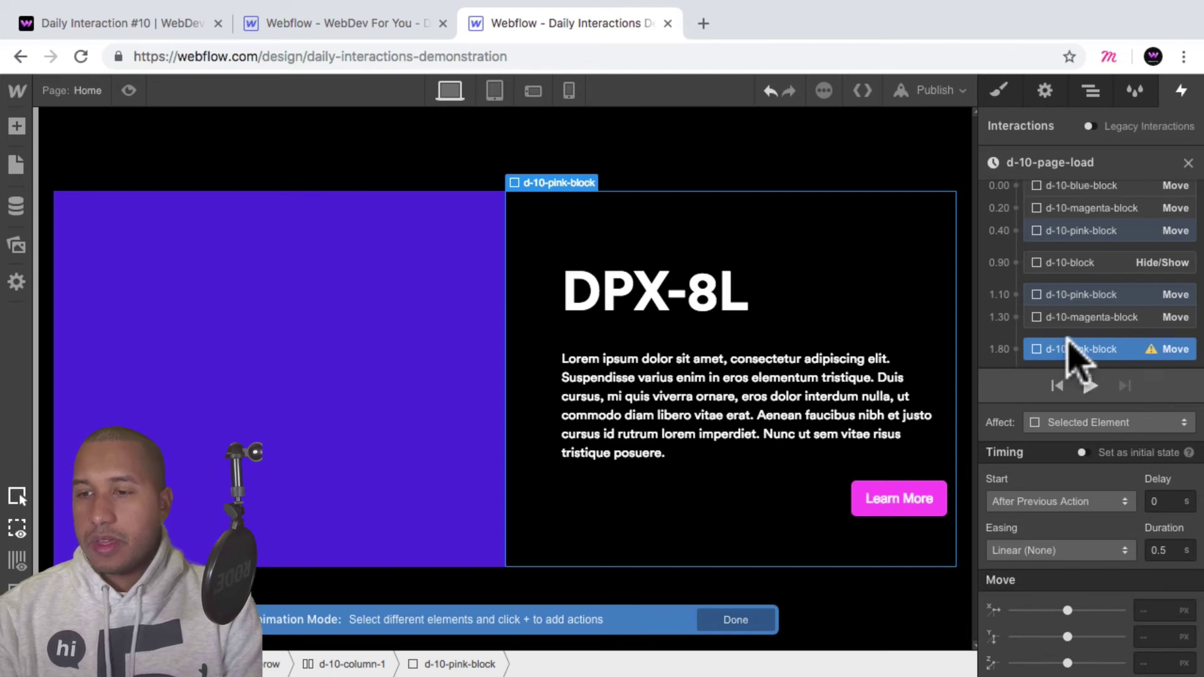
mouse_move(1067, 337)
left_mouse_down()
mouse_move(1079, 344)
mouse_move(1083, 310)
mouse_move(1083, 353)
left_mouse_up()
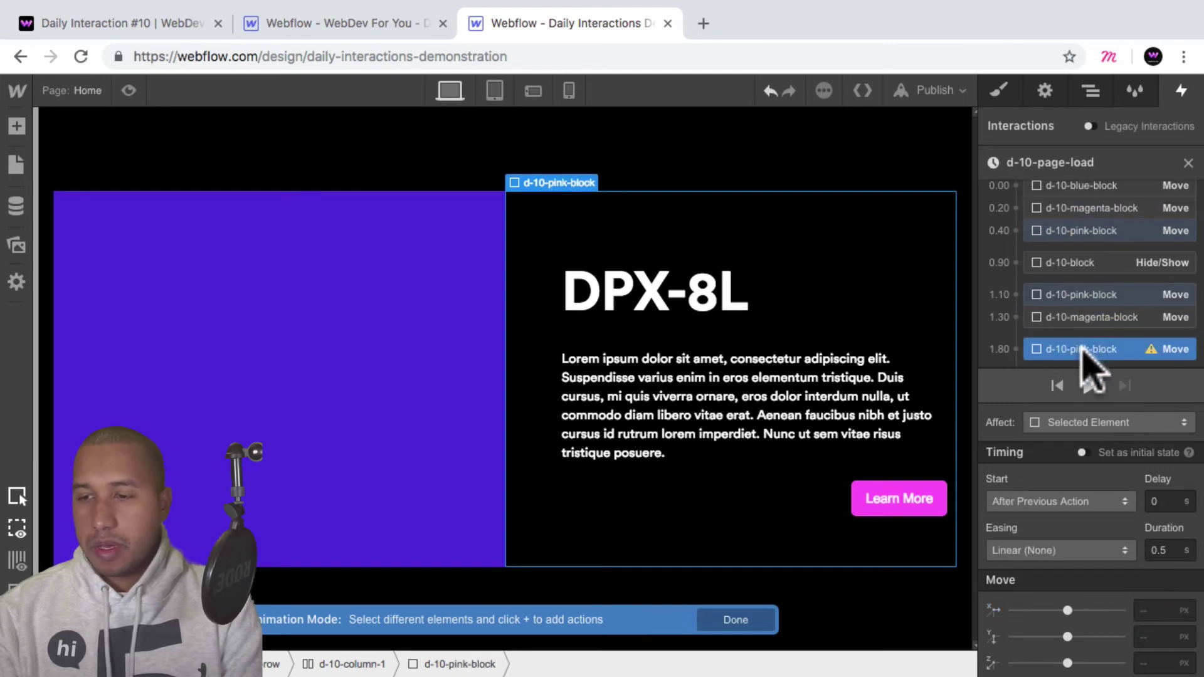
key("BackSpace")
Step: Add a Move action for d-10-blue-block at the end of the timeline with X set to 100%
scroll(1089, 210, "up", 1)
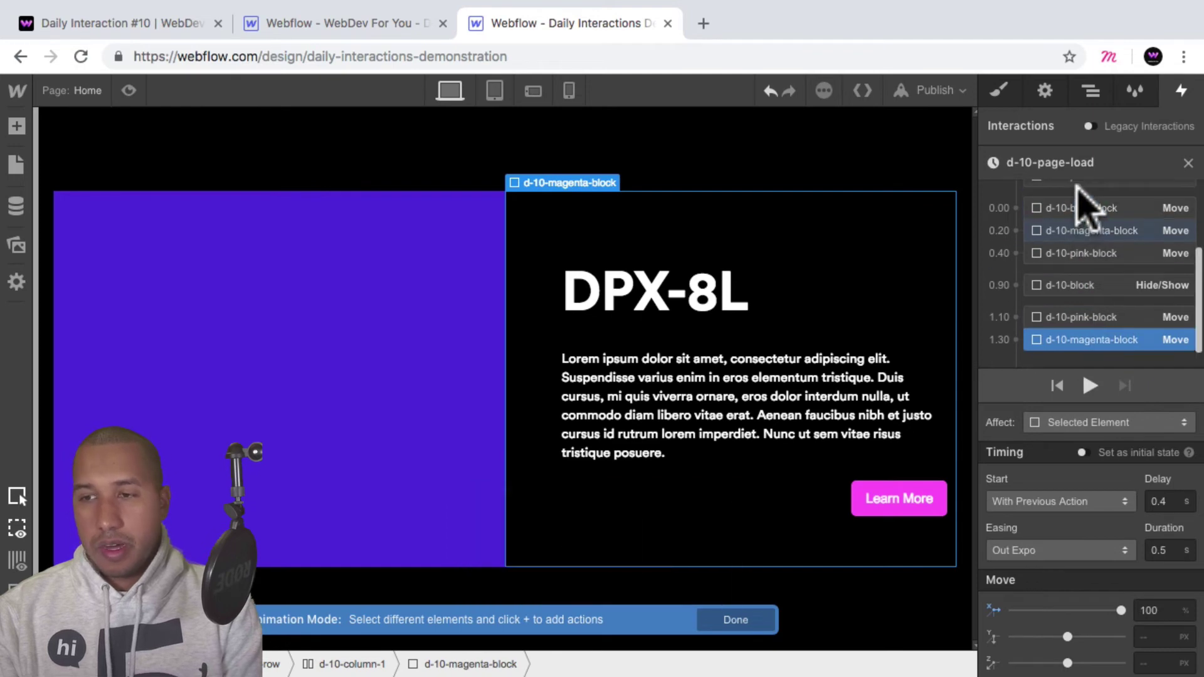
left_click(1088, 208)
left_click(1156, 611)
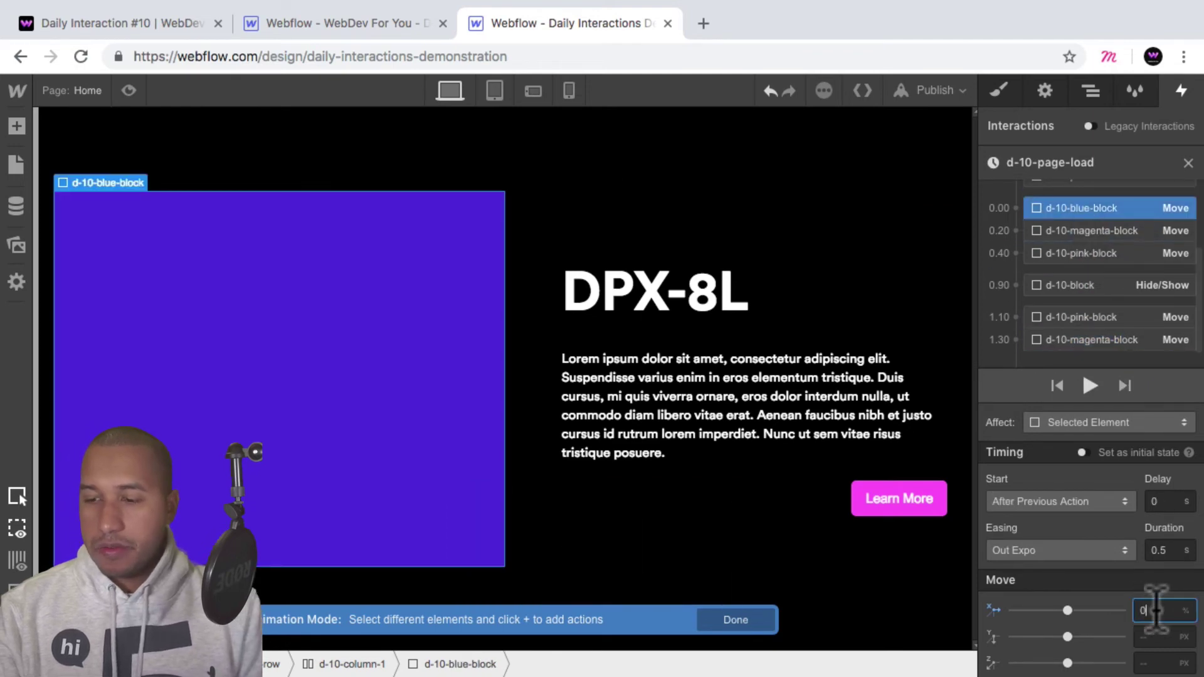
left_click_drag(1156, 611, 1130, 603)
left_click(1092, 339)
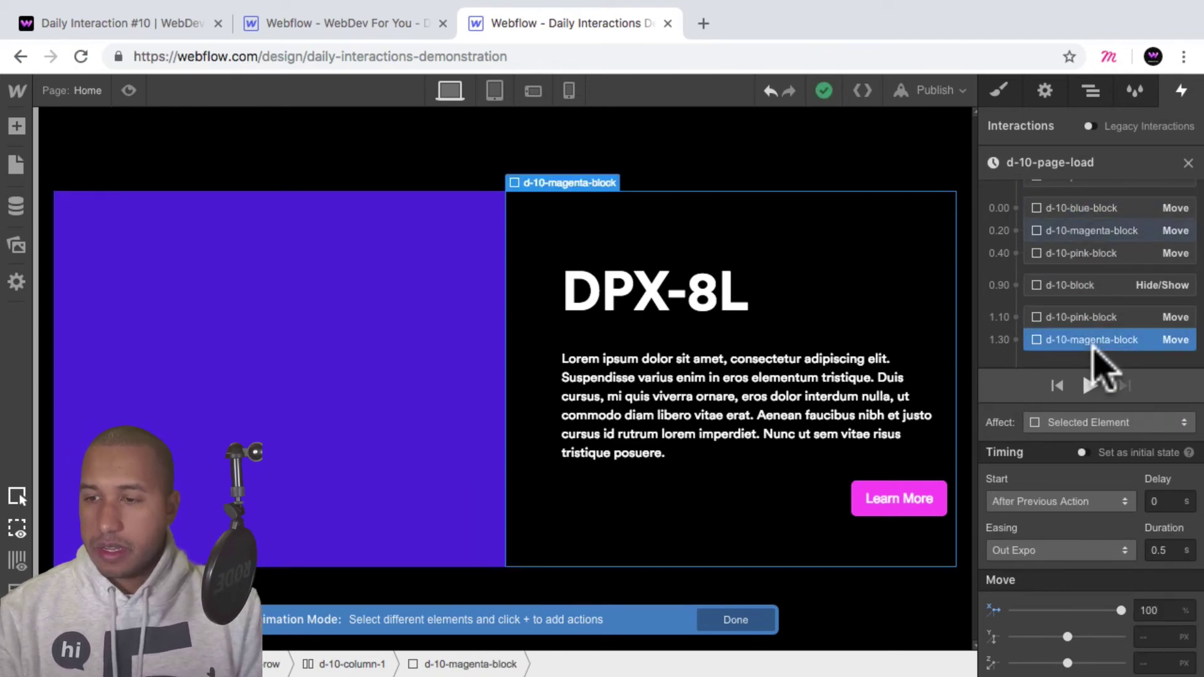
left_click(1082, 208)
left_click(1115, 407)
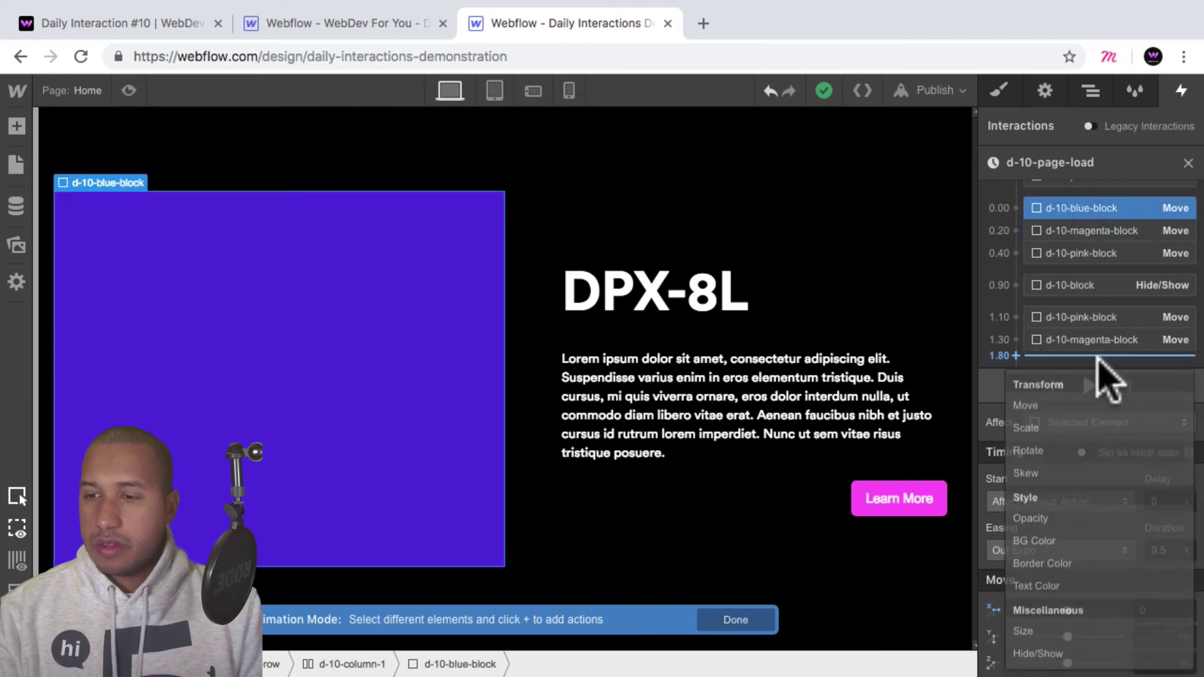
left_click(1079, 406)
type("100%")
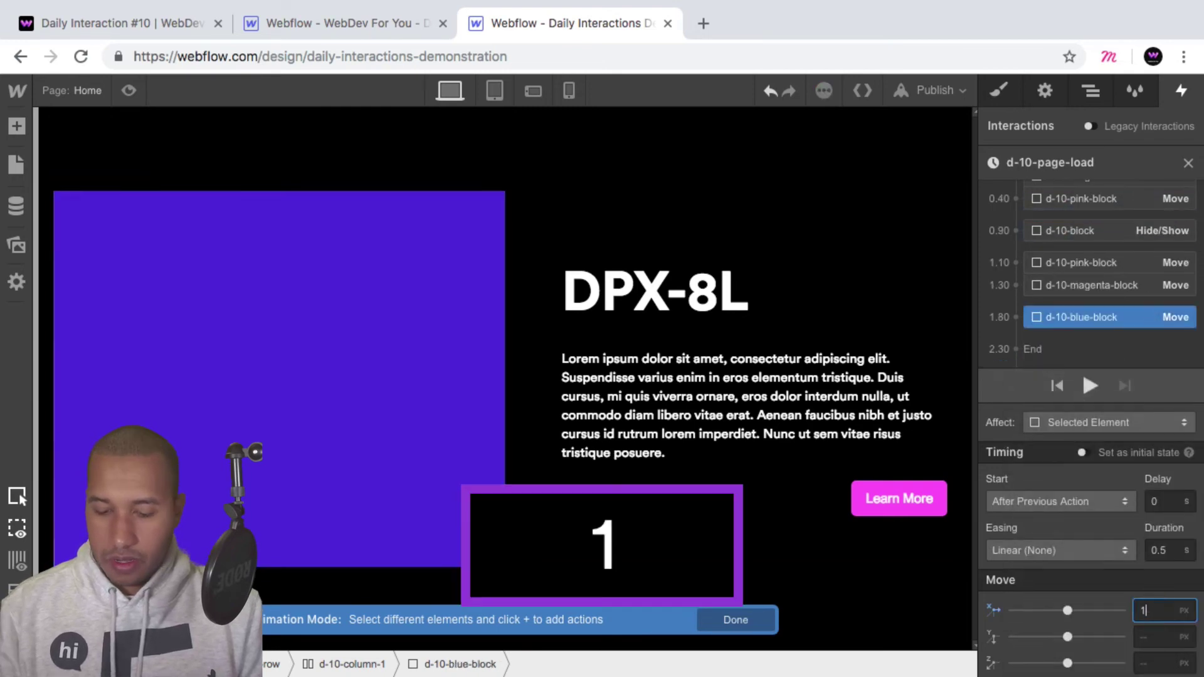
key("shift+Return")
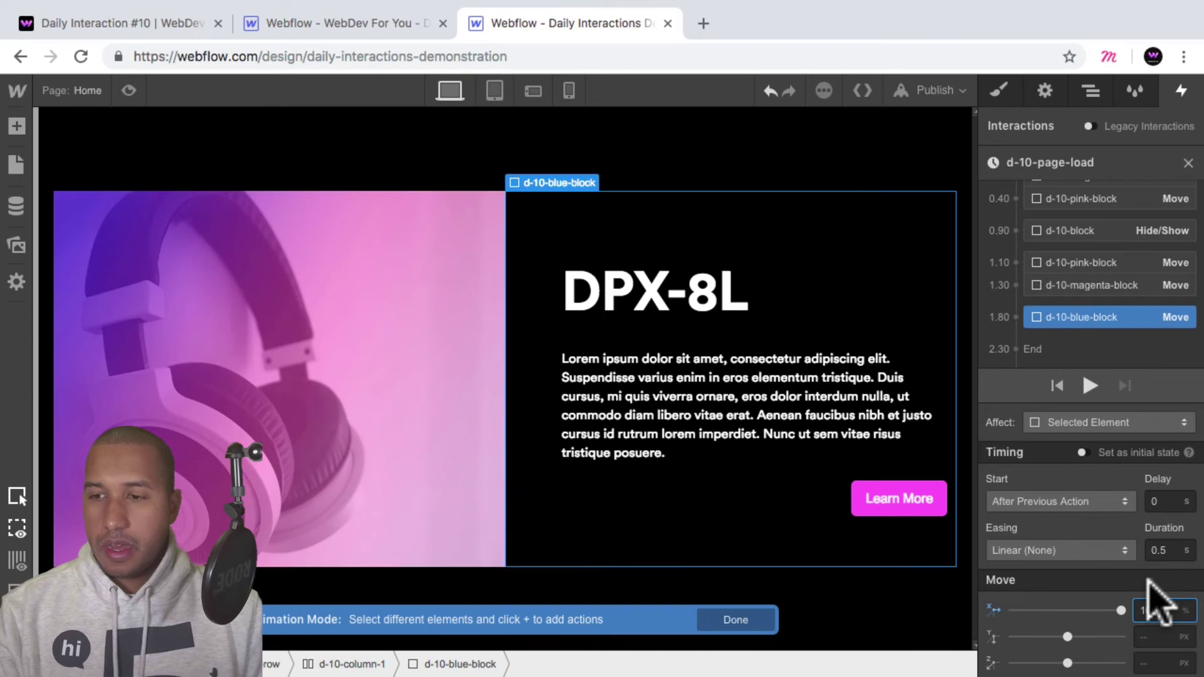
Step: Group the closing d-10-blue-block Move with the magenta one so it starts With Previous Action, with a delay of 0.6 s
left_click_drag(1155, 317, 1114, 292)
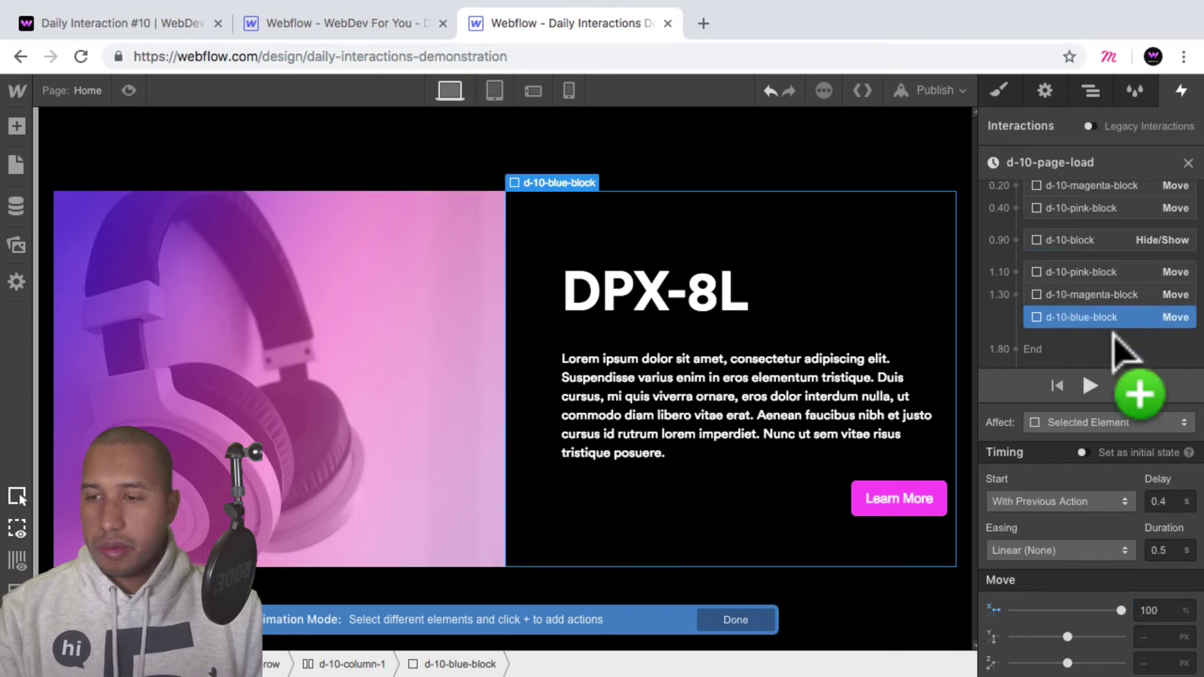
key("BackSpace")
type("6")
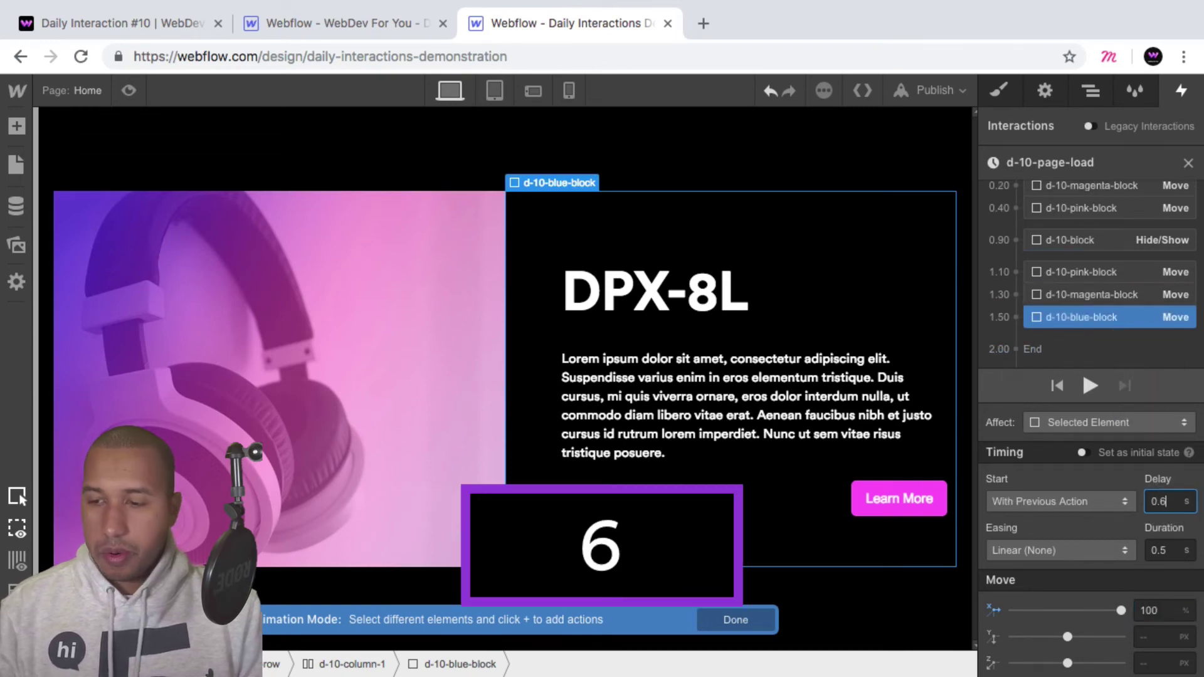
Step: Preview the full page-load animation several times, checking how the color blocks slide away, and return to the design view
left_click(1090, 271)
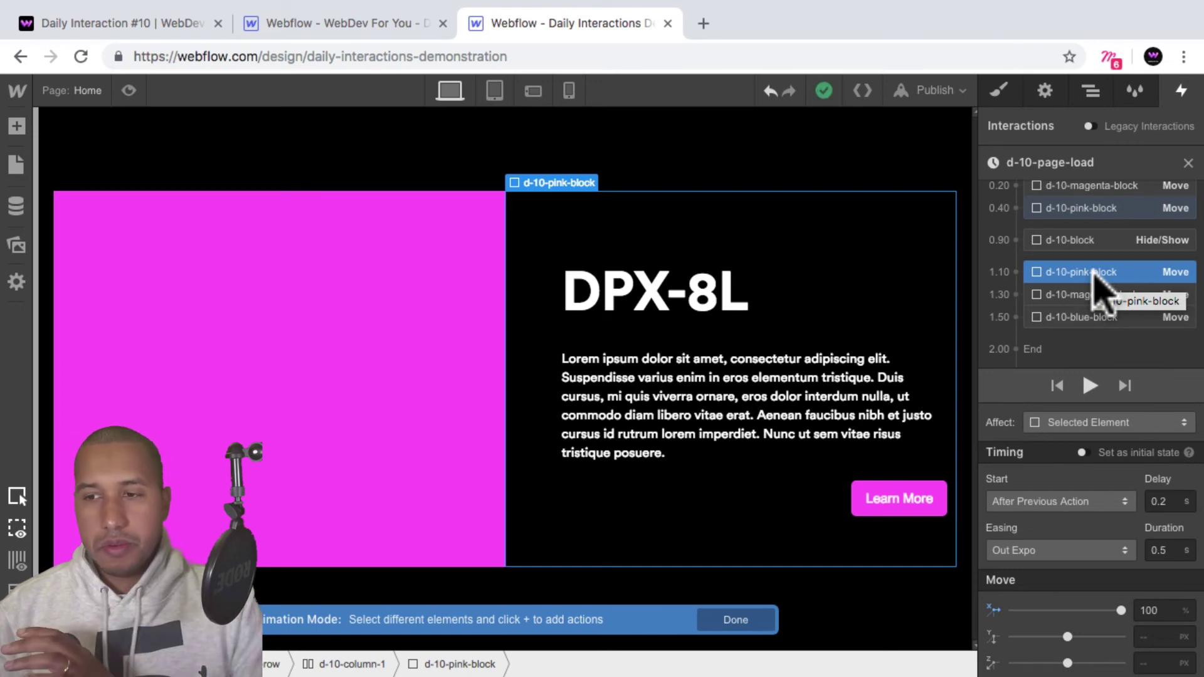
left_click(129, 91)
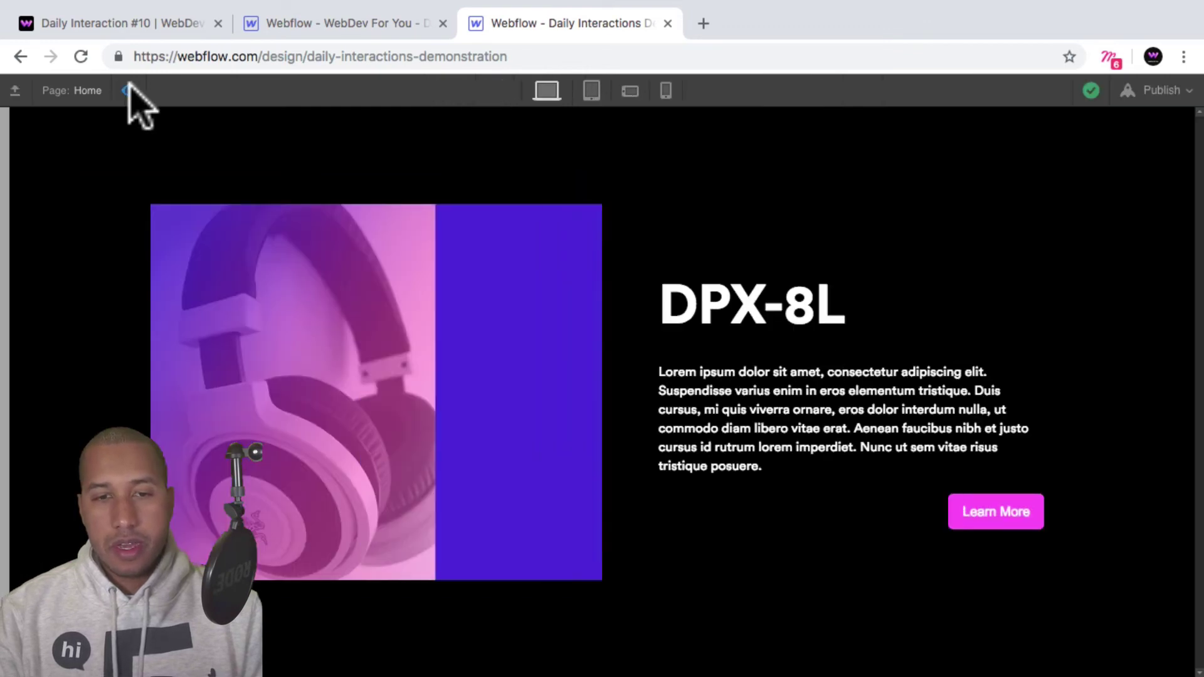
left_click(129, 90)
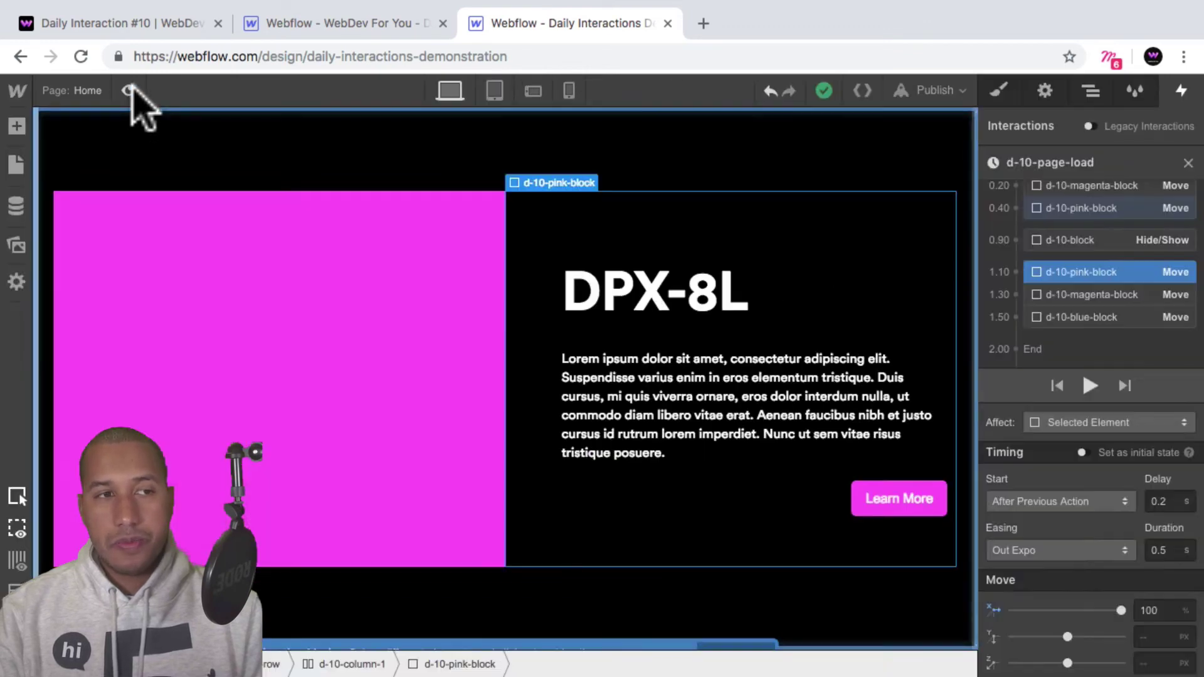
left_click(128, 90)
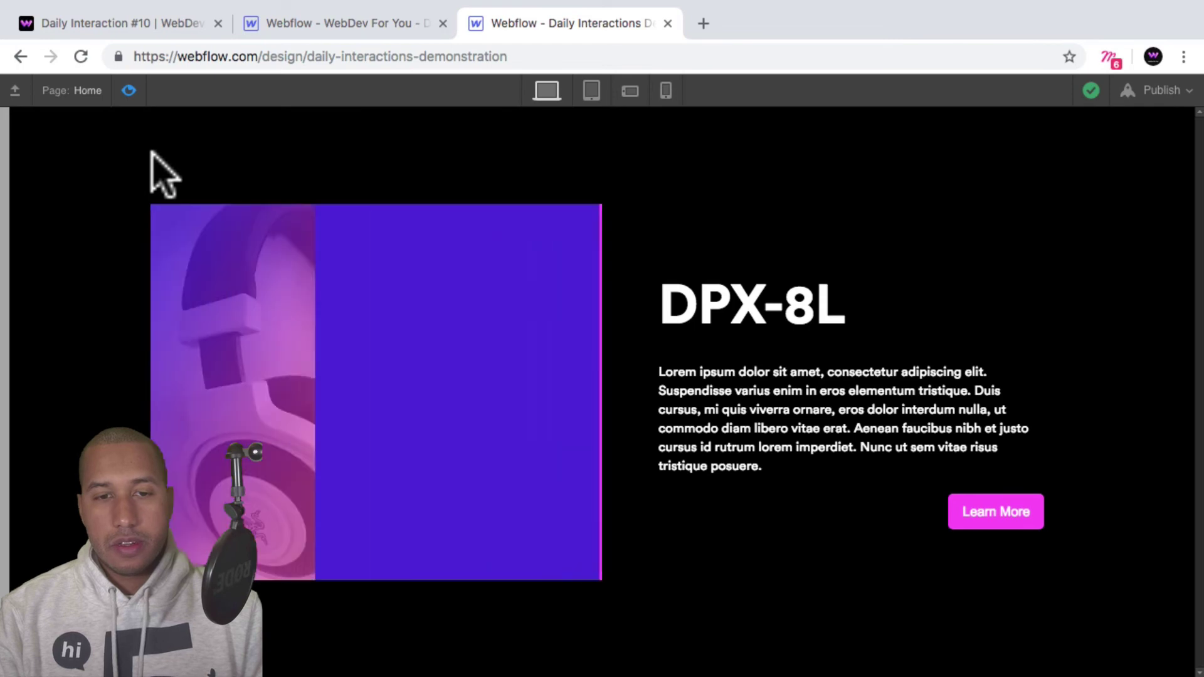
left_click(128, 91)
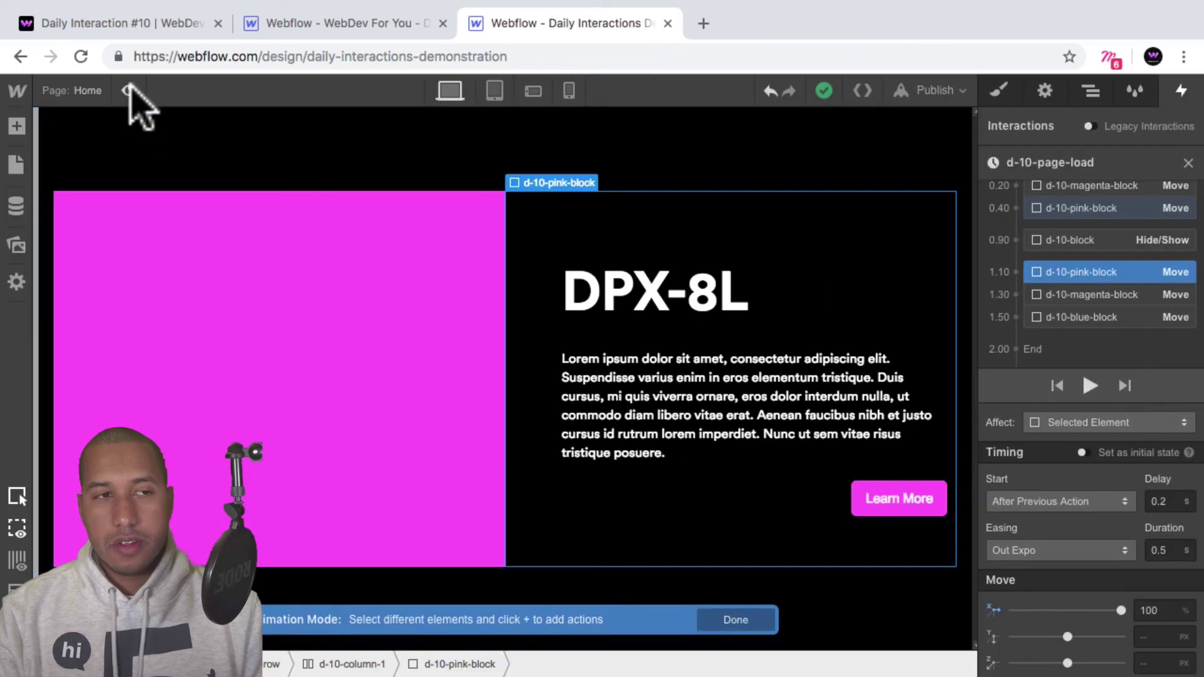
left_click(128, 91)
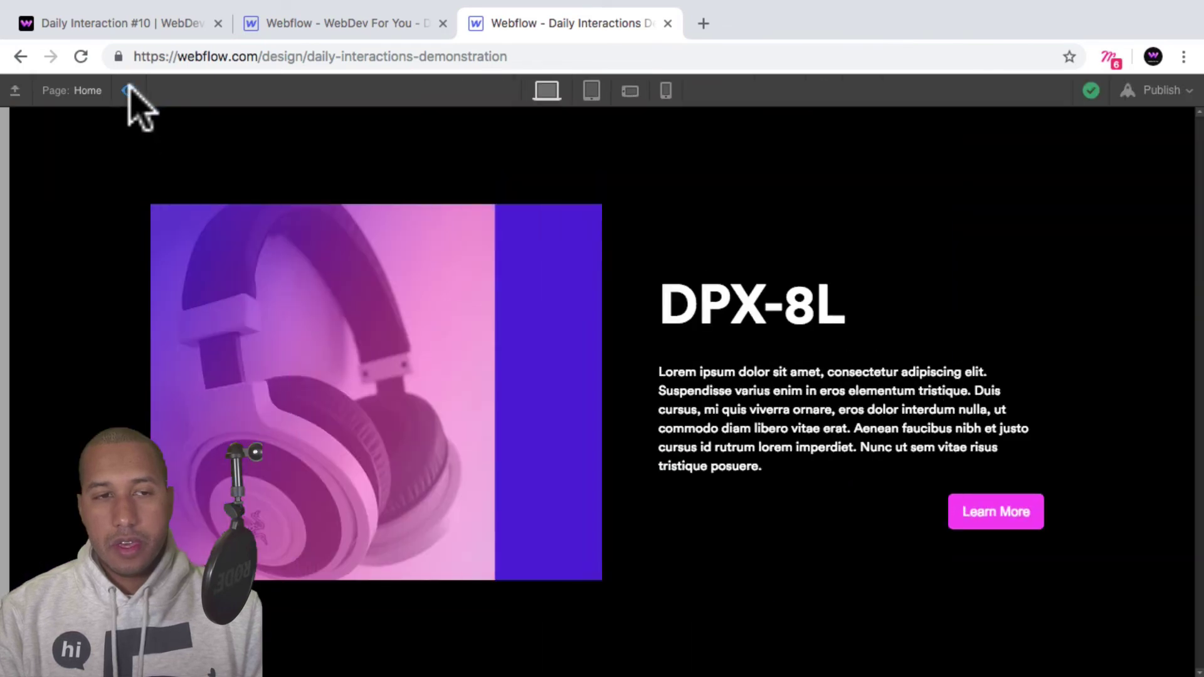
left_click(129, 90)
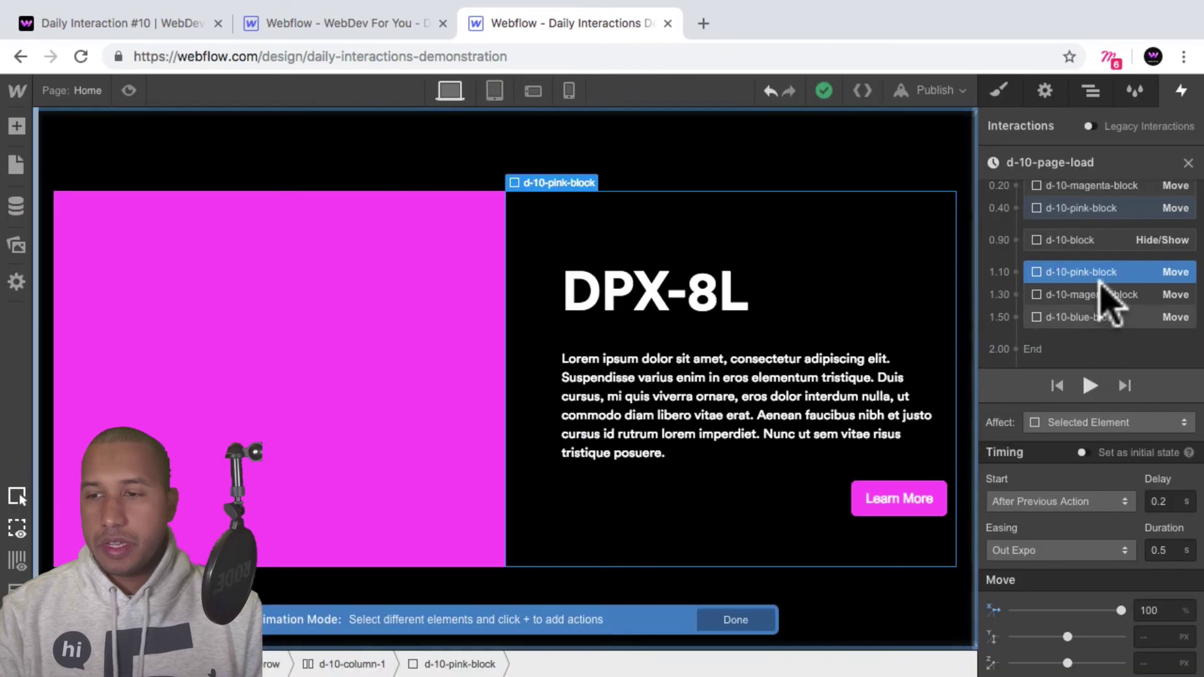
Step: Set the delay of the closing d-10-pink-block Move to 0 s
double_click(1157, 502)
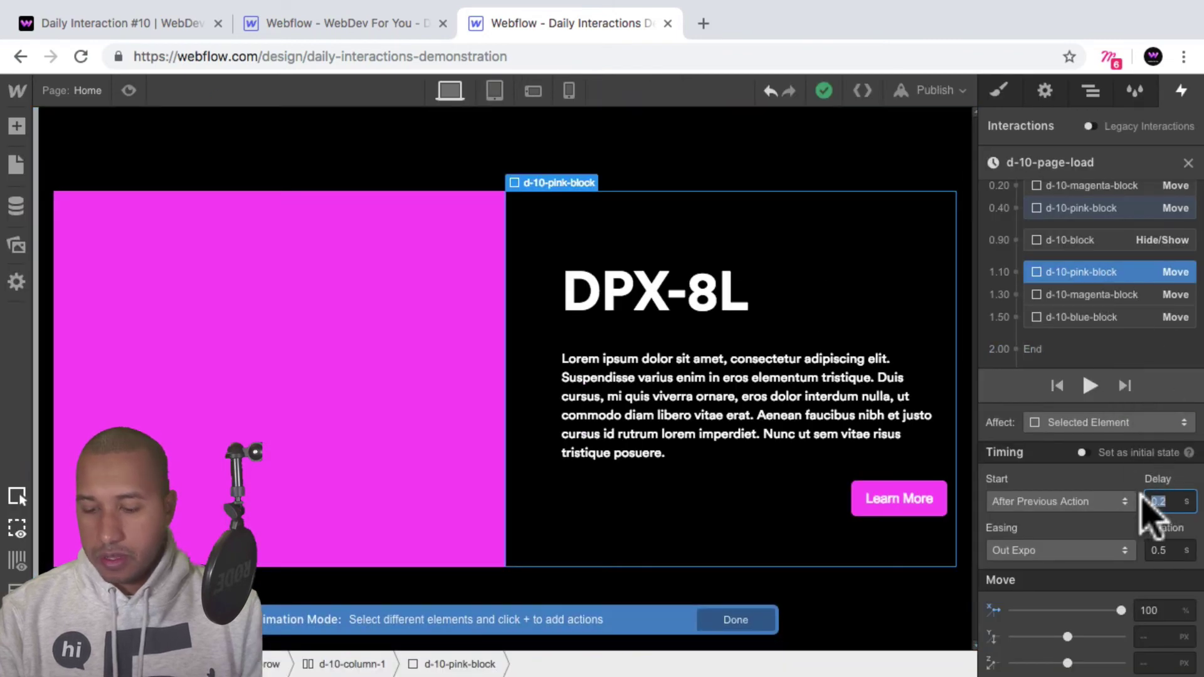
type("0")
key("Return")
Step: Set the delays of the closing Moves to 0.2 s for d-10-magenta-block and 0.4 s for d-10-blue-block
left_click(1091, 295)
double_click(1166, 502)
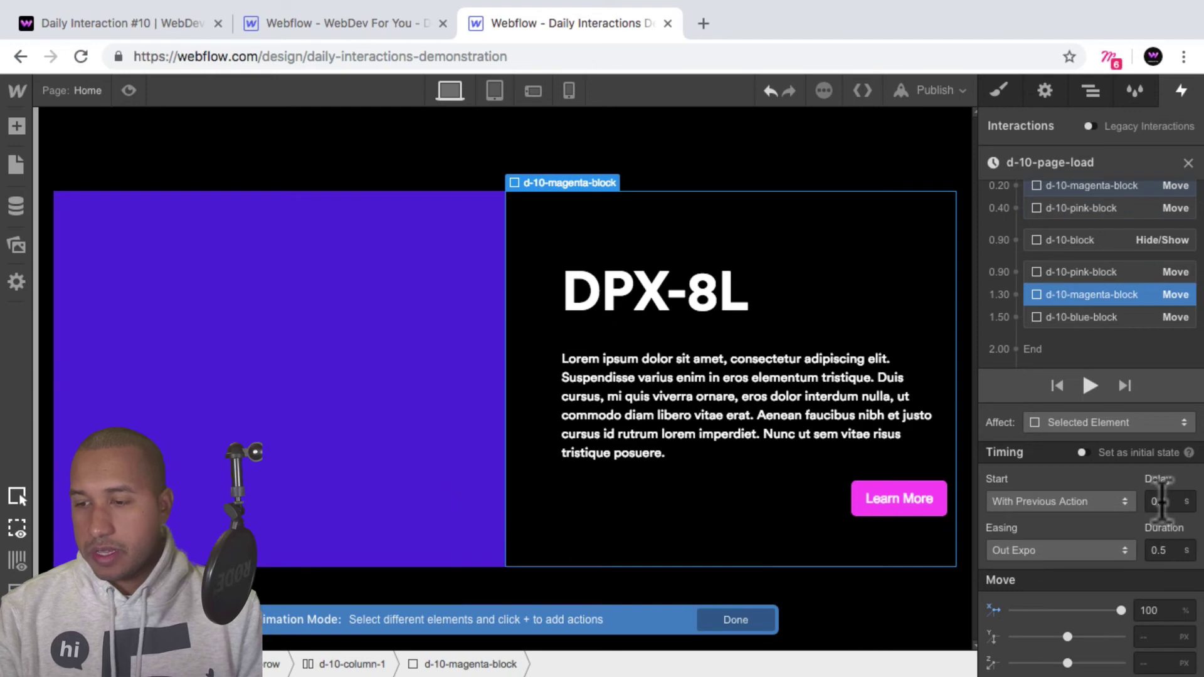
type("0.2")
left_click(1107, 316)
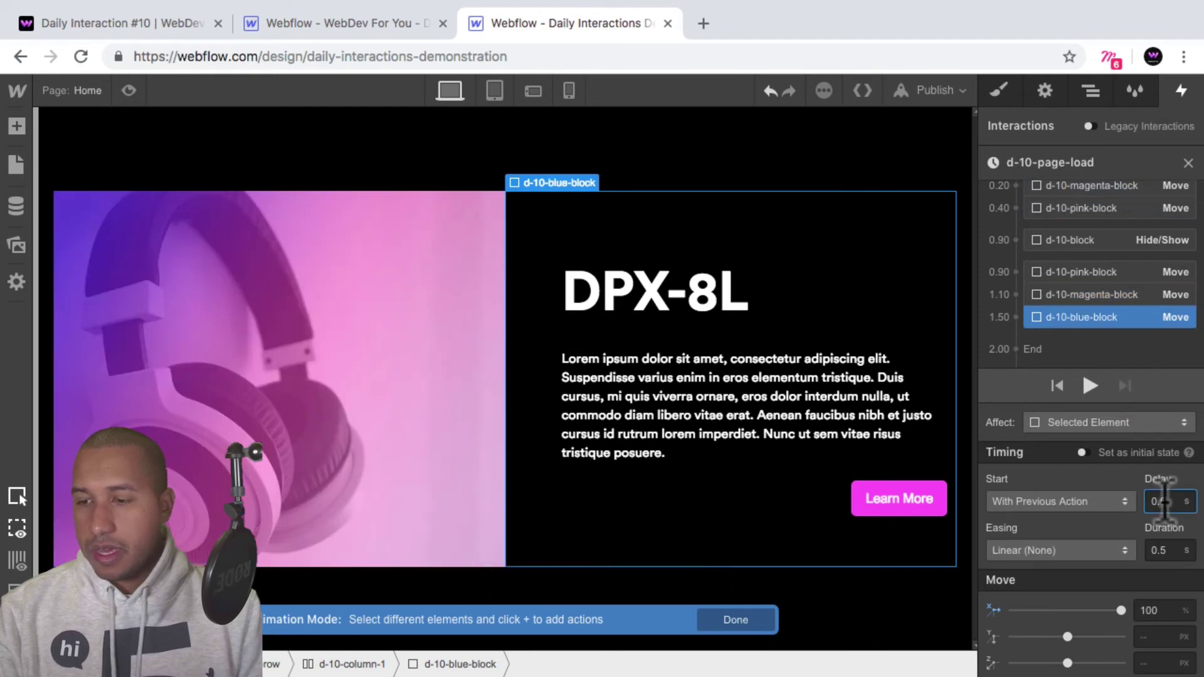
key("BackSpace")
type("4")
key("Return")
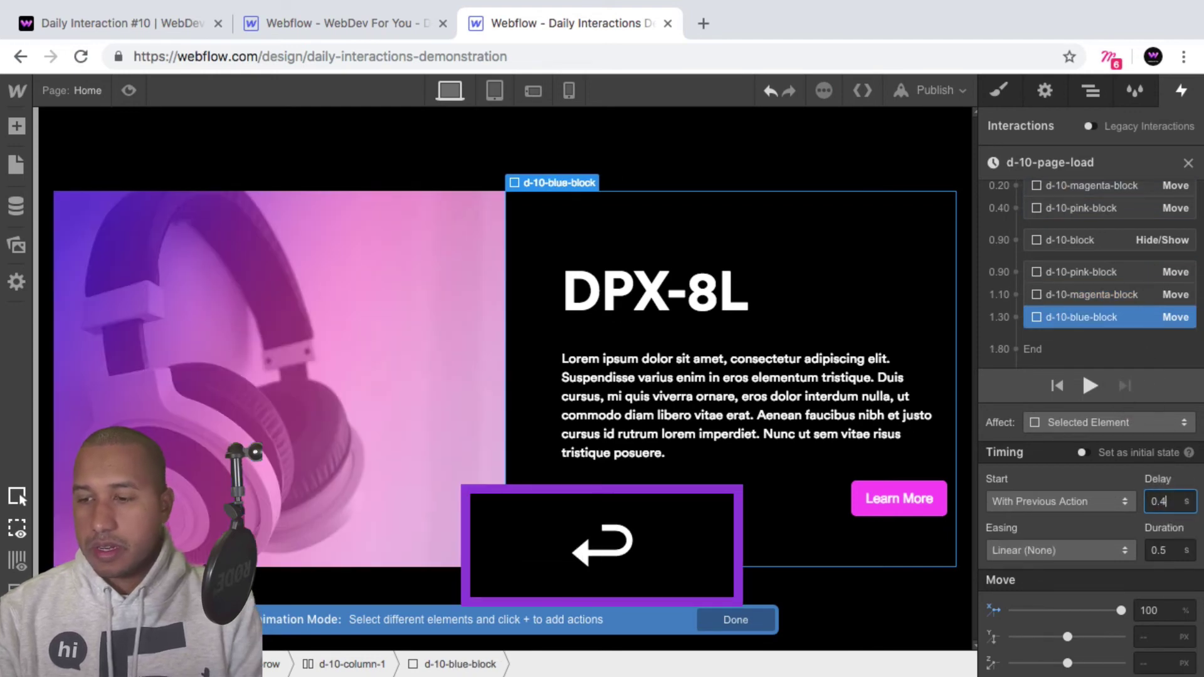
Step: Preview the page-load animation several times to check the timing of the closing color-block slides, and return to the design view
left_click(128, 90)
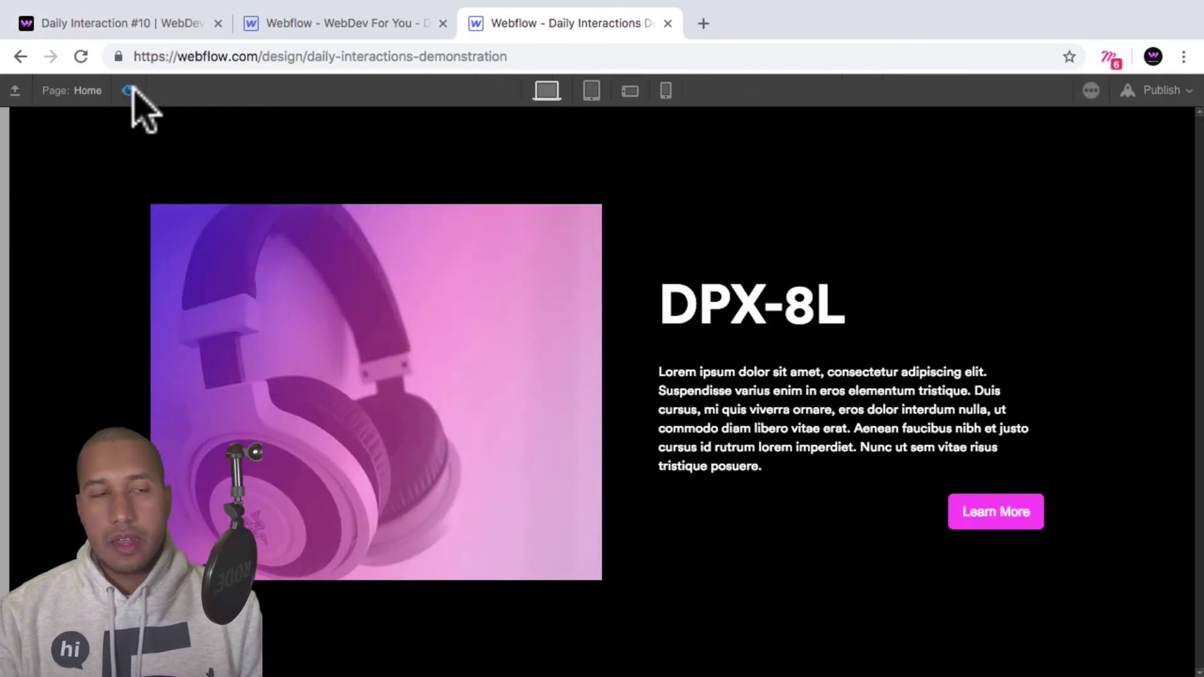
left_click(129, 90)
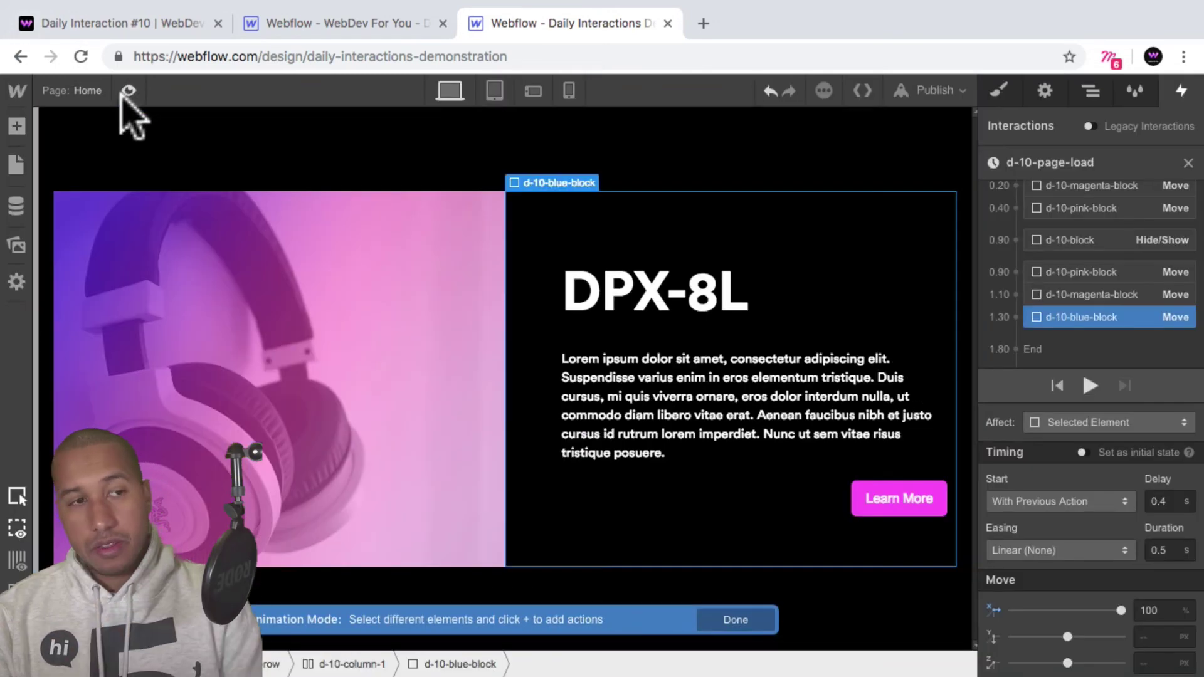
left_click(129, 91)
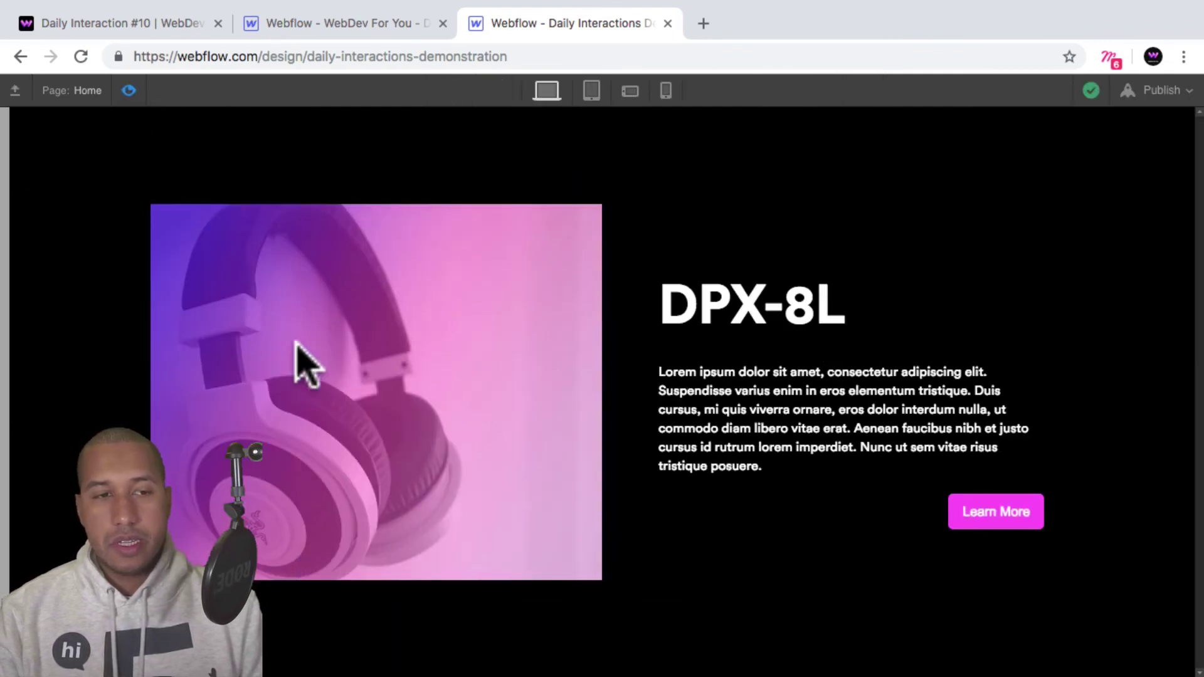
left_click(127, 89)
left_click(127, 90)
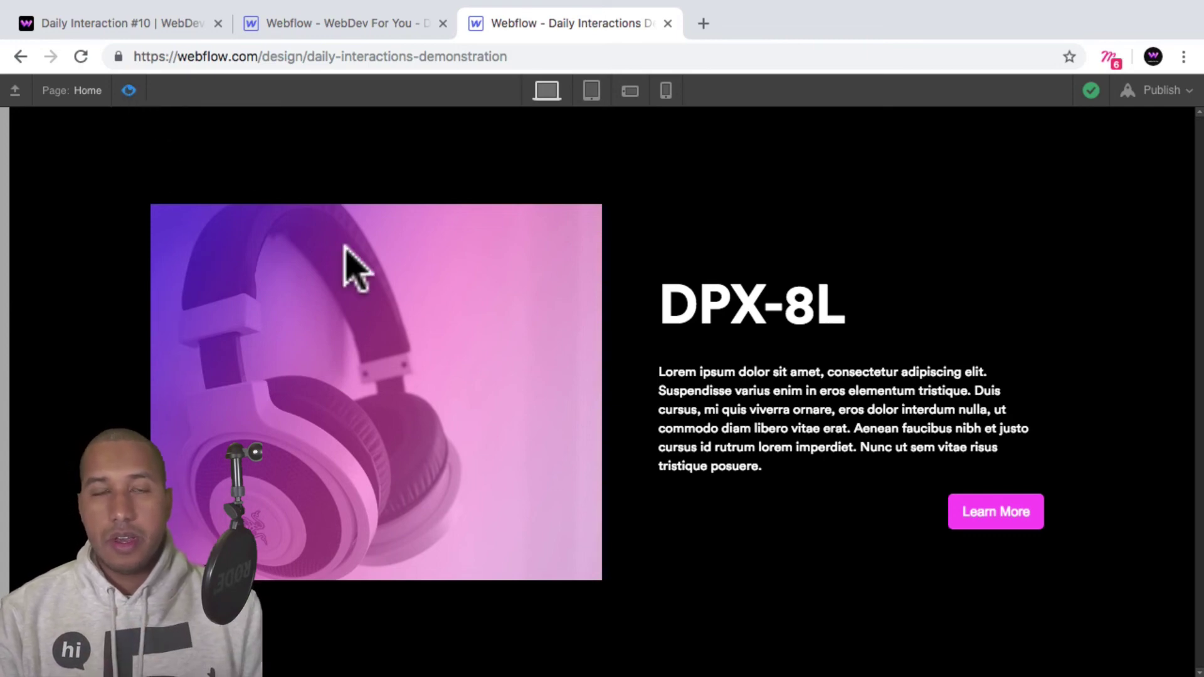
left_click(128, 91)
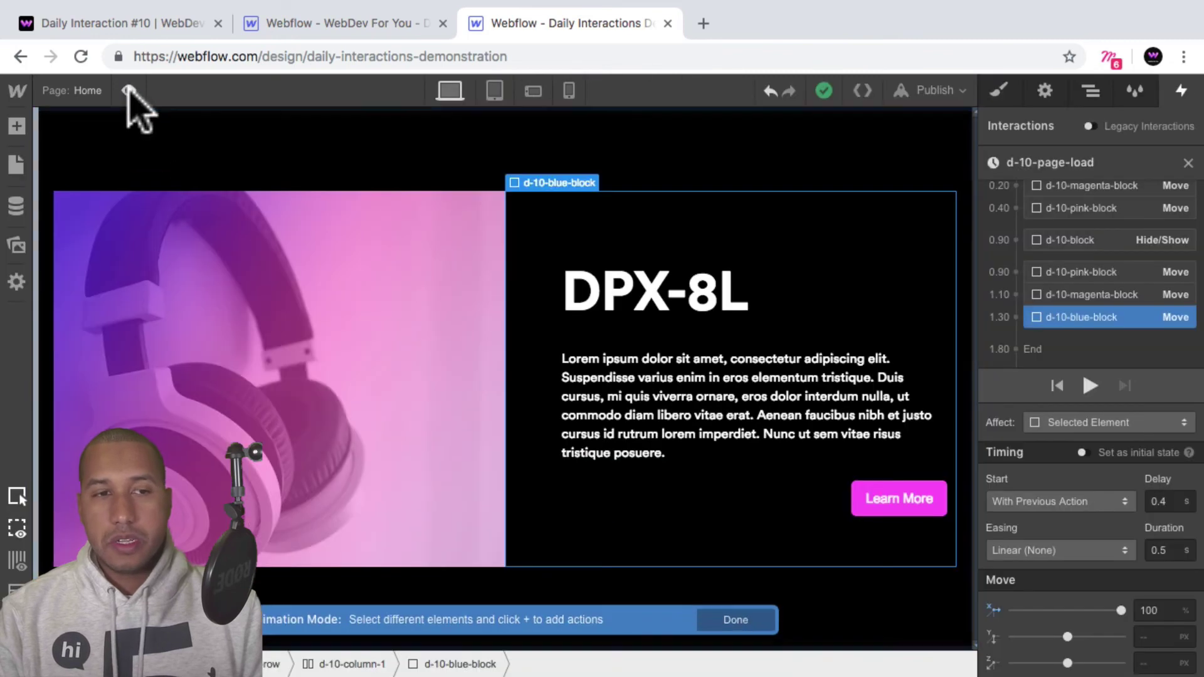
left_click(129, 91)
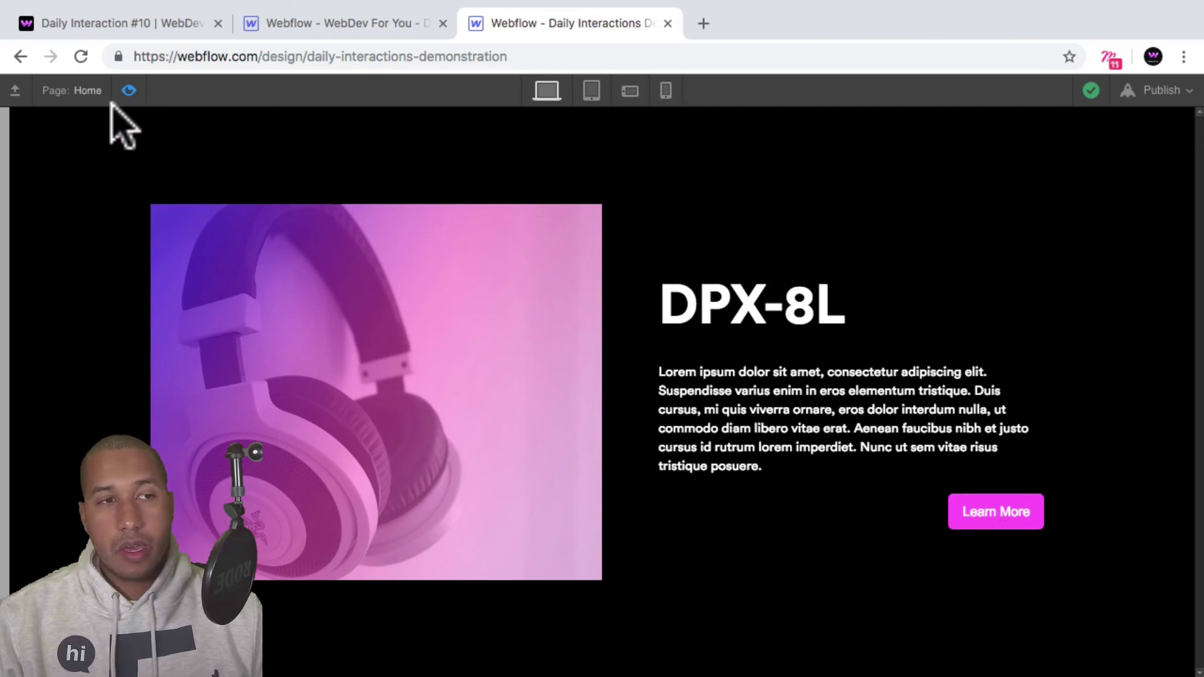
left_click(129, 90)
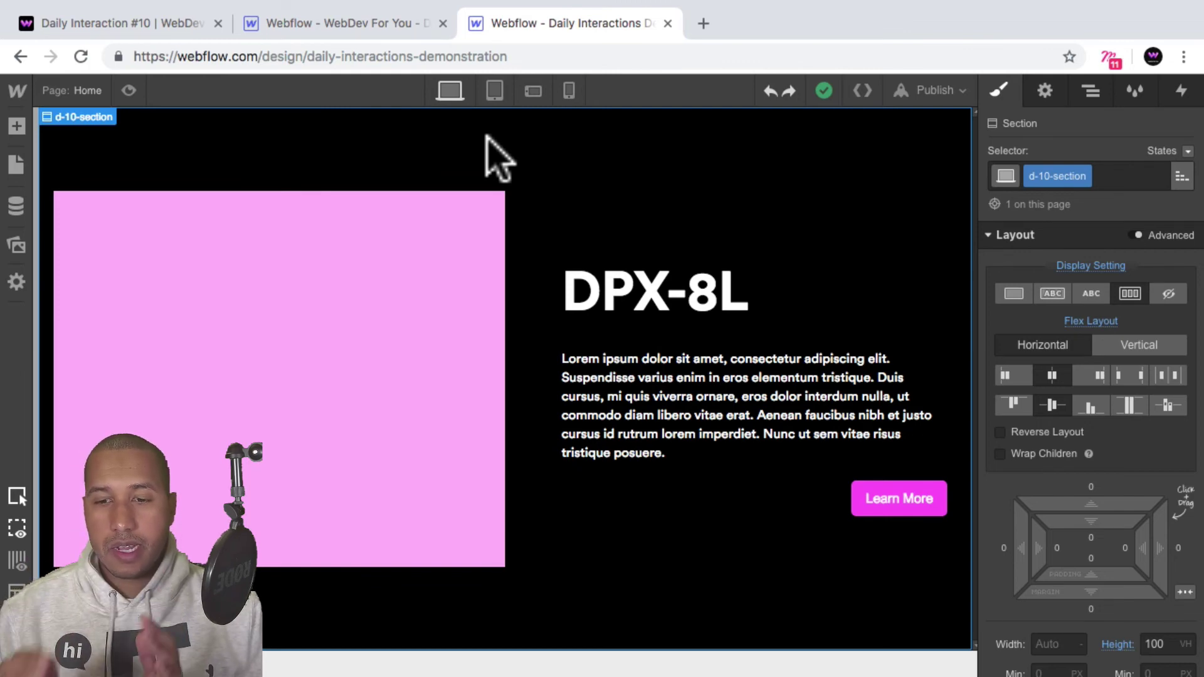
Step: In the tablet view, set the d-10-row columns to stack vertically for Tablet Portrait
left_click(493, 91)
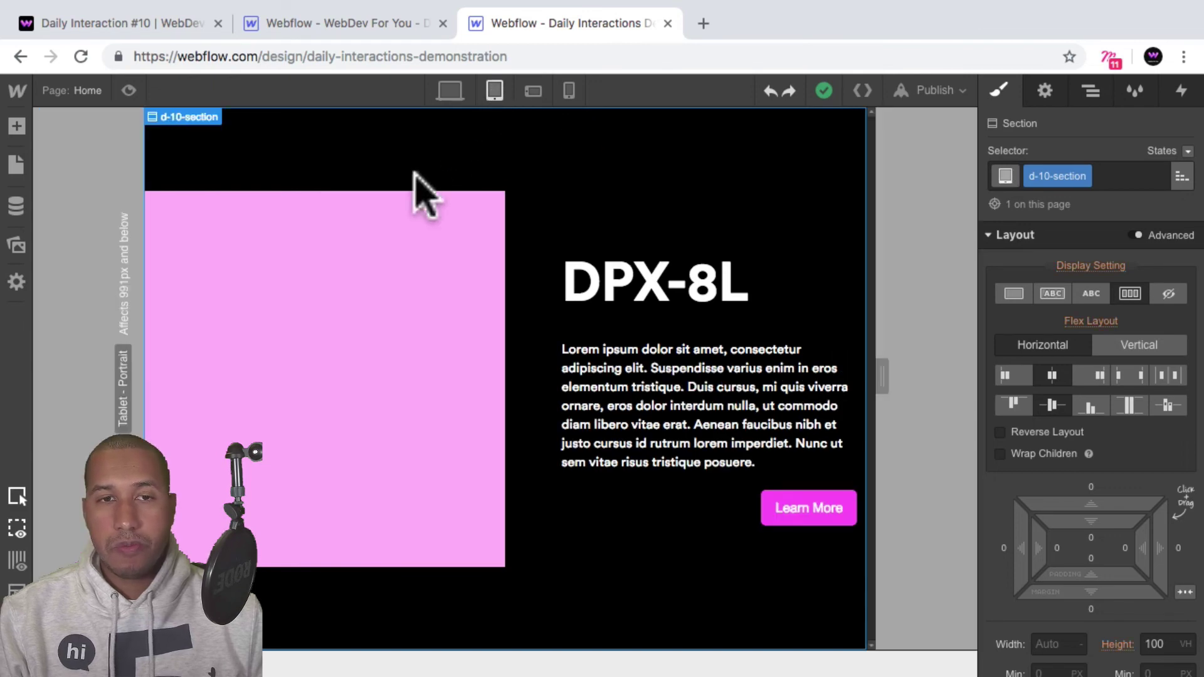
left_click(462, 397)
left_click(1091, 91)
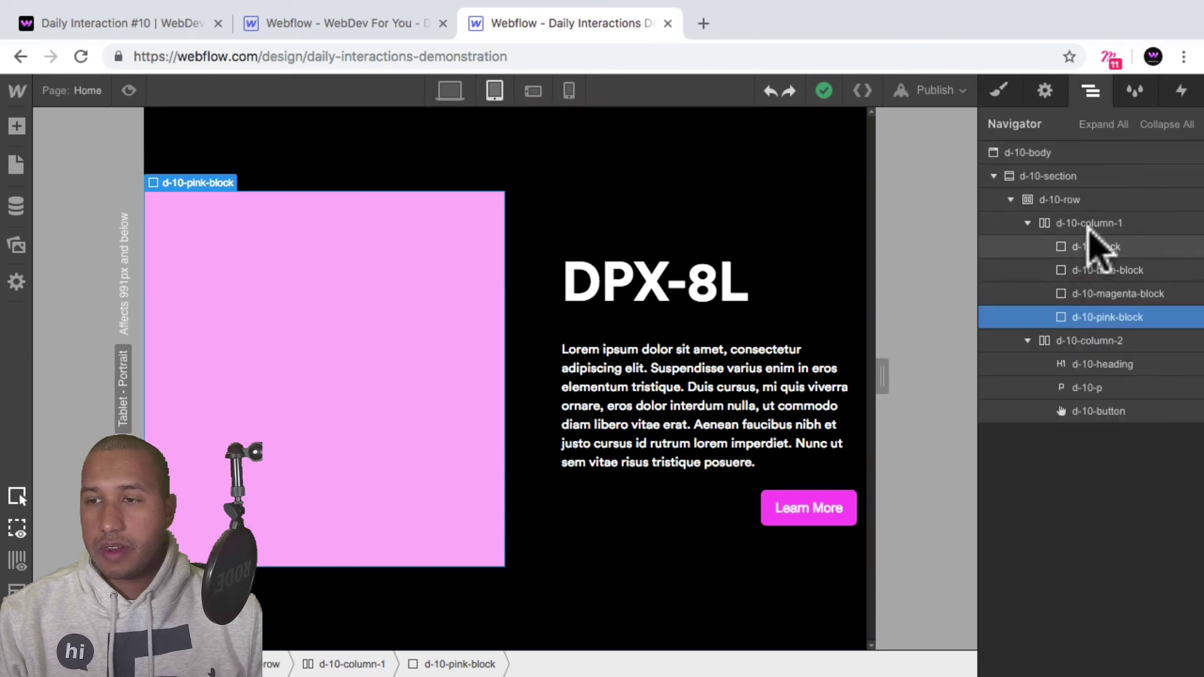
left_click(1064, 198)
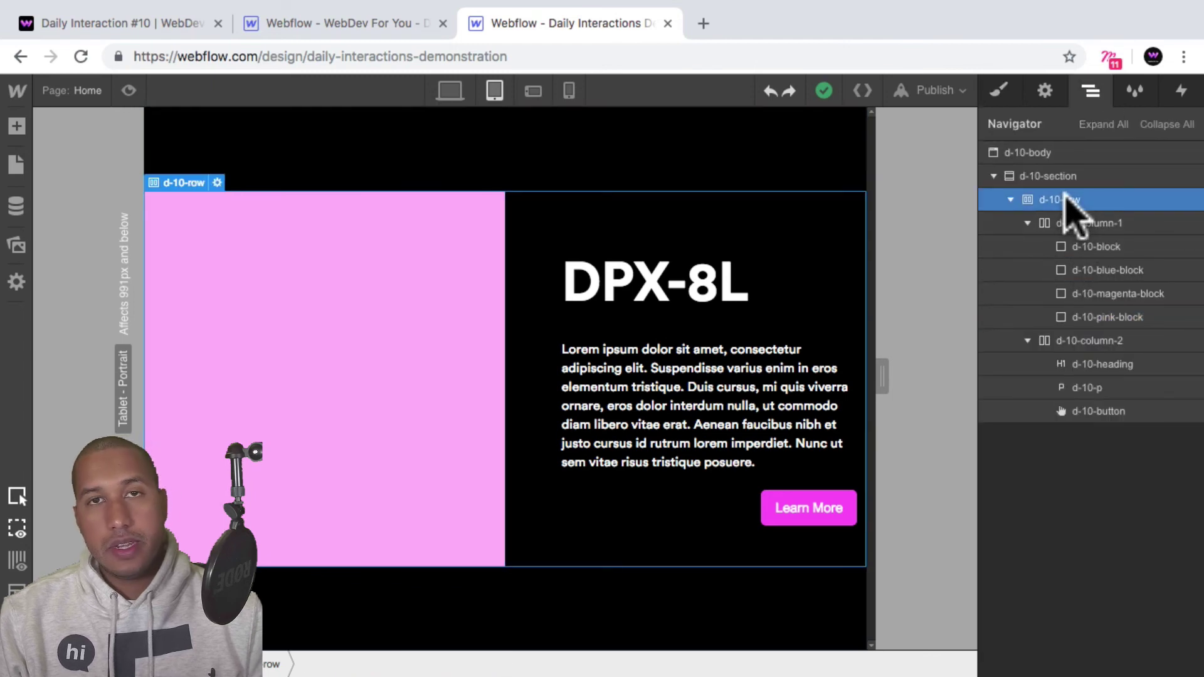
left_click(1044, 91)
scroll(1092, 294, "down", 2)
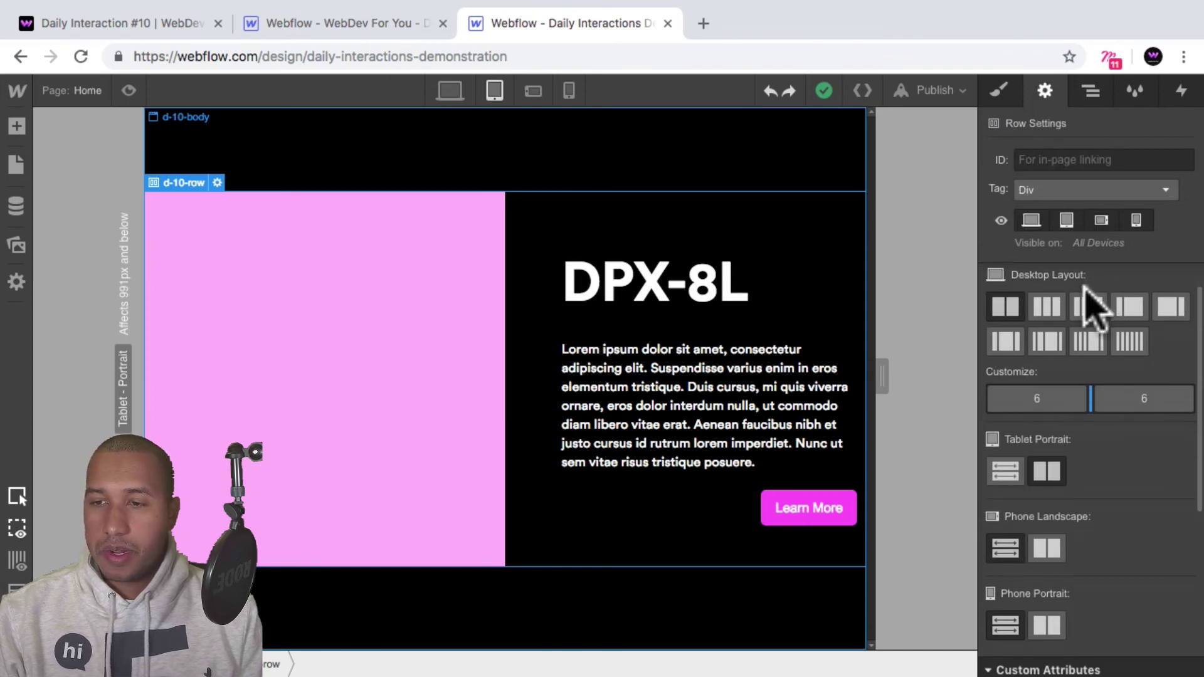
scroll(1089, 294, "up", 2)
scroll(1092, 304, "down", 4)
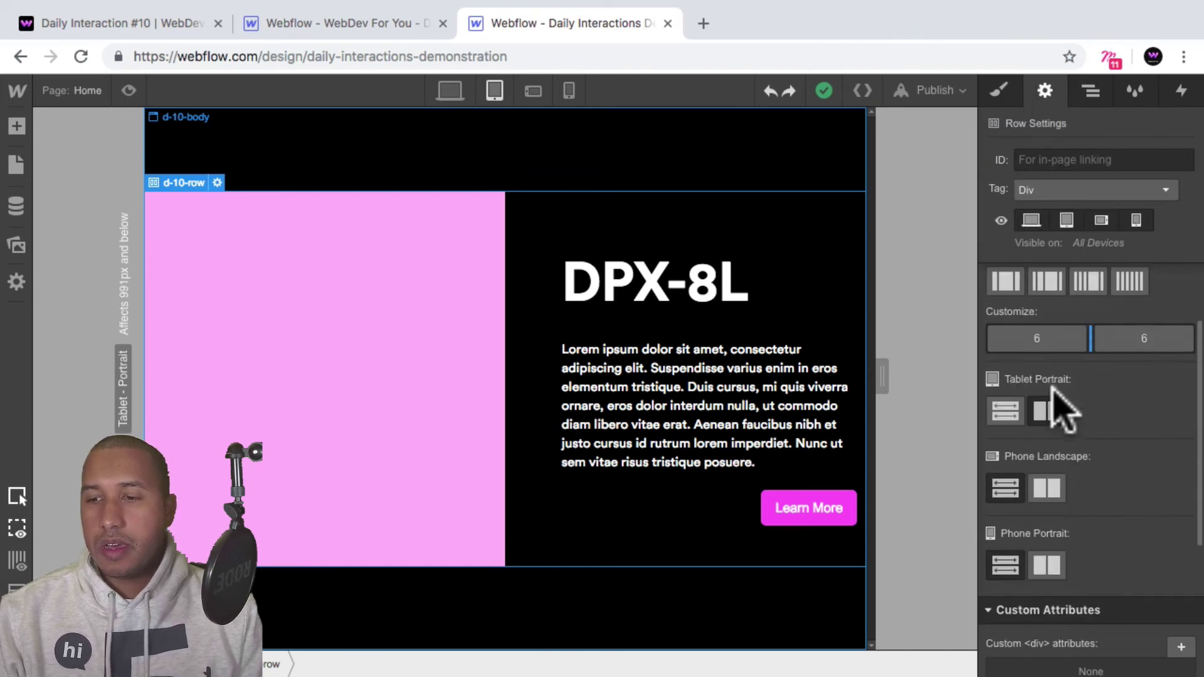
left_click(1005, 412)
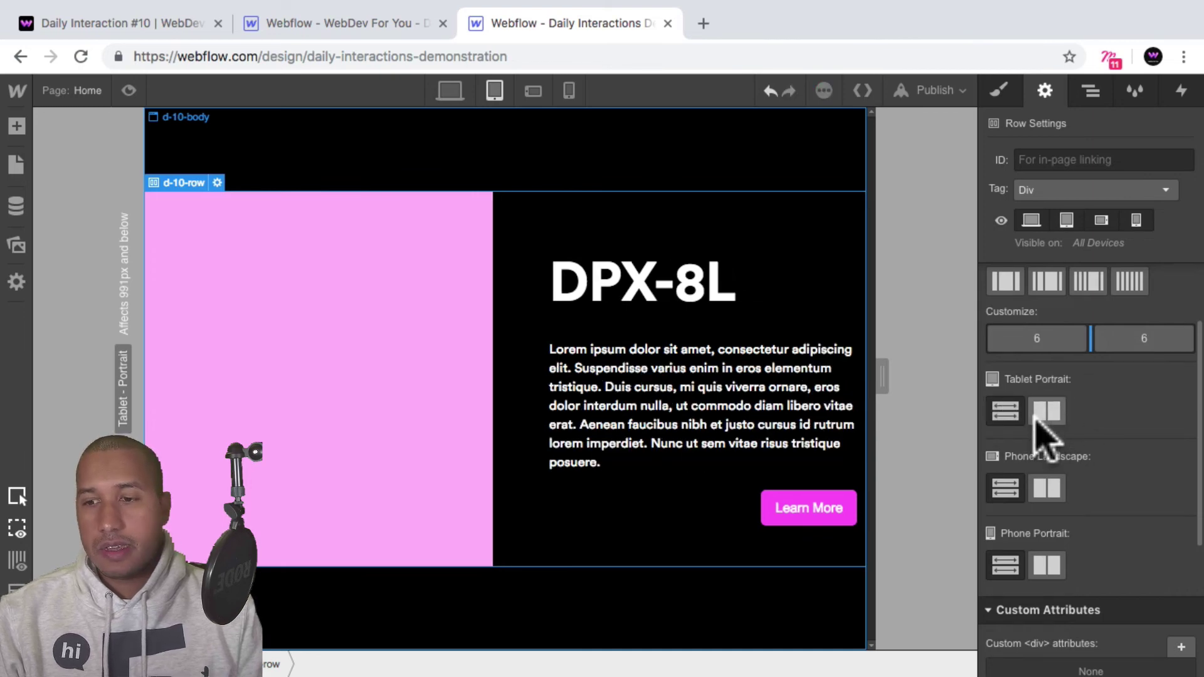
Step: Change the display setting of d-10-row from flex to block at the tablet breakpoint
left_click(1091, 91)
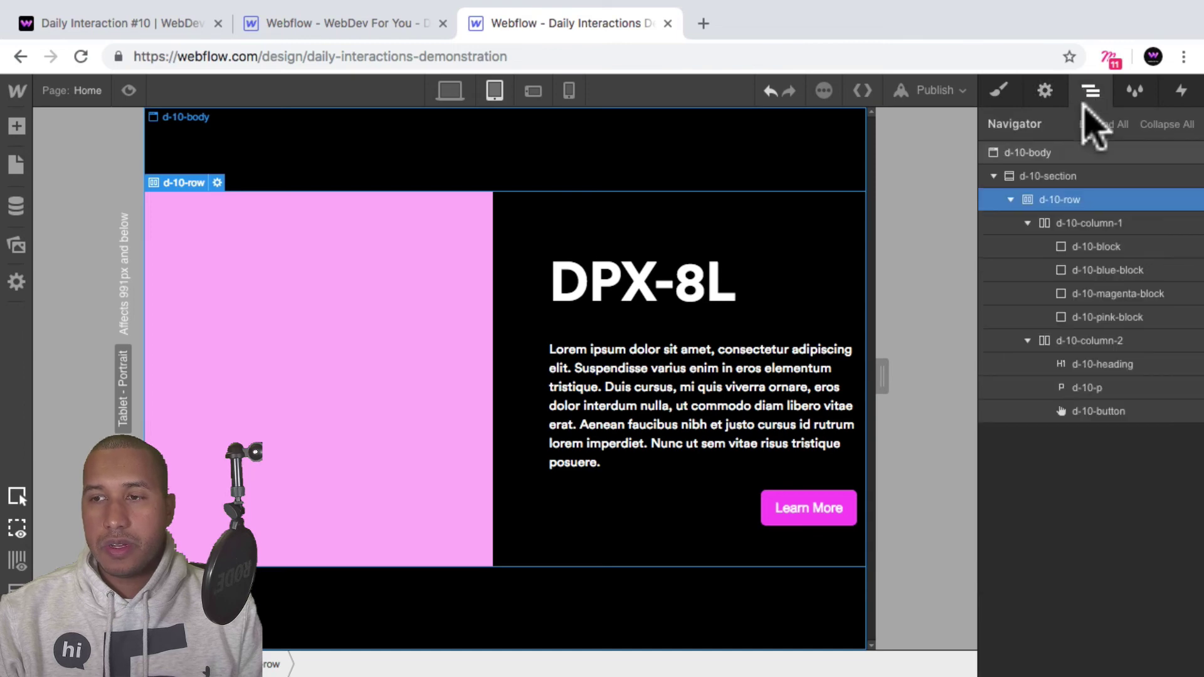
left_click(1000, 92)
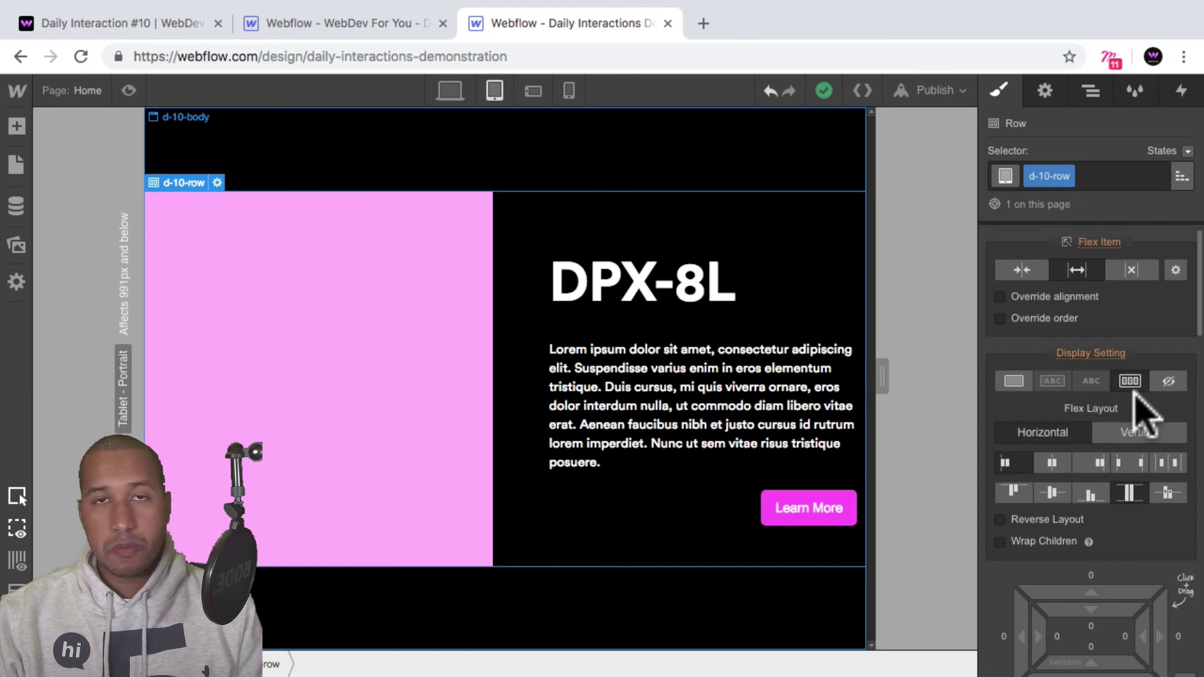
left_click(1013, 383)
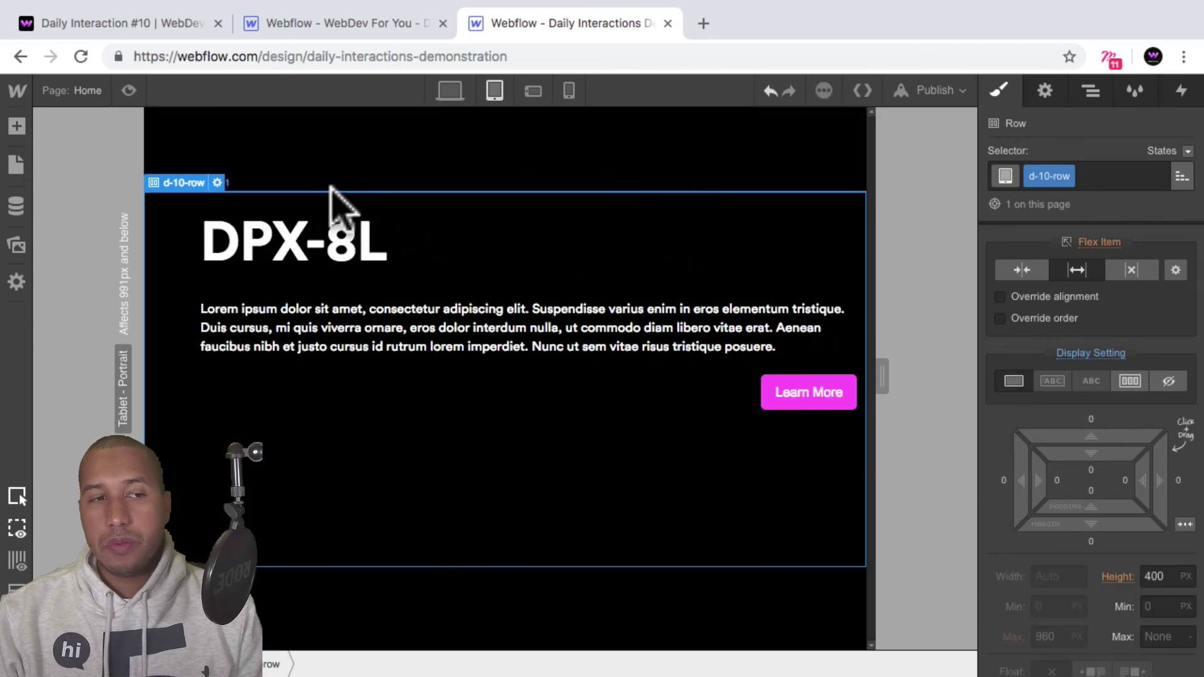
Step: Set the height of d-10-column-1 to 300 px at the tablet breakpoint
left_click(1091, 92)
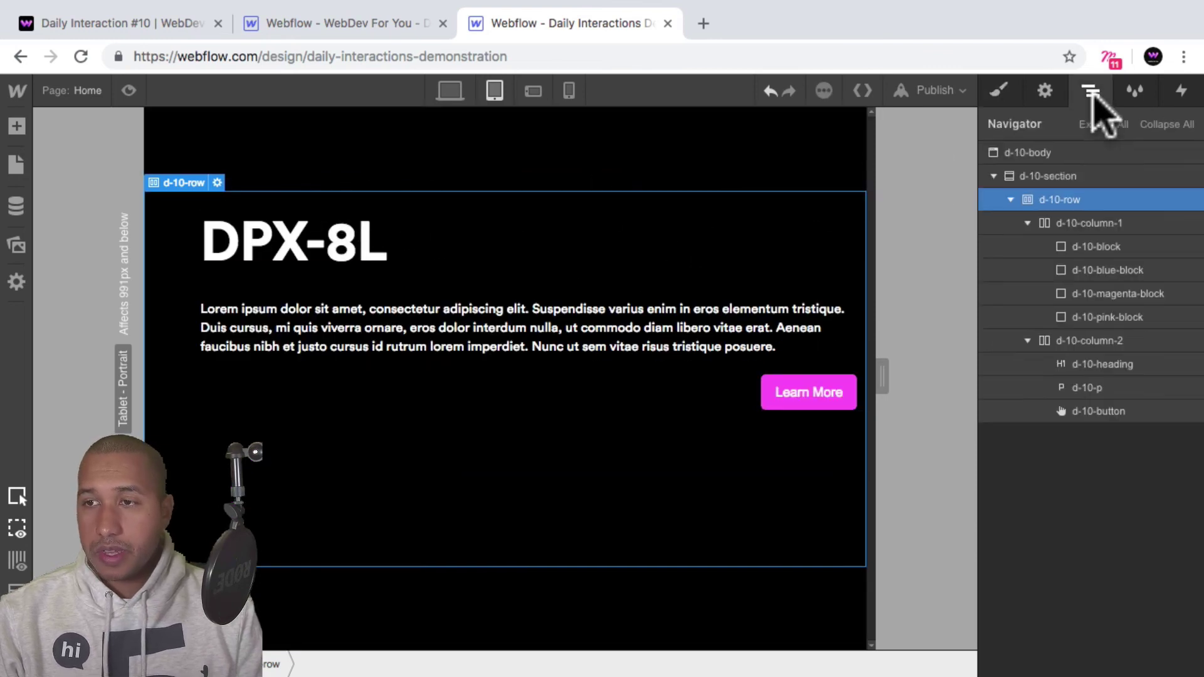
left_click(1085, 221)
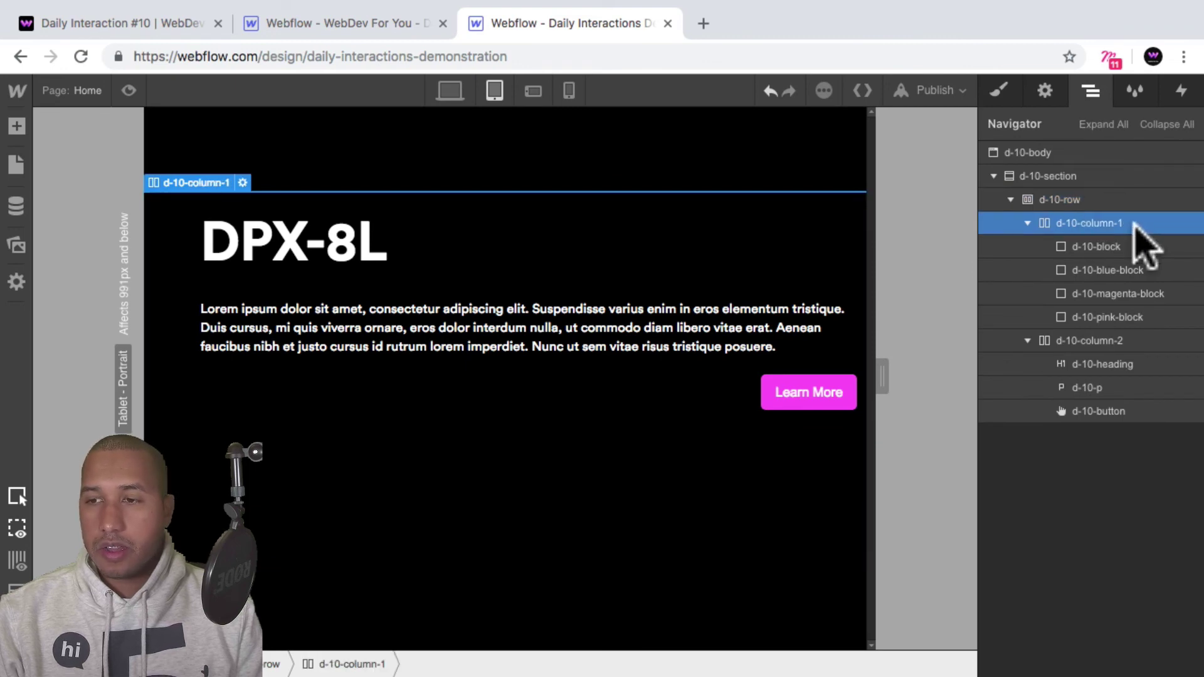
left_click(1000, 92)
scroll(1097, 301, "down", 1)
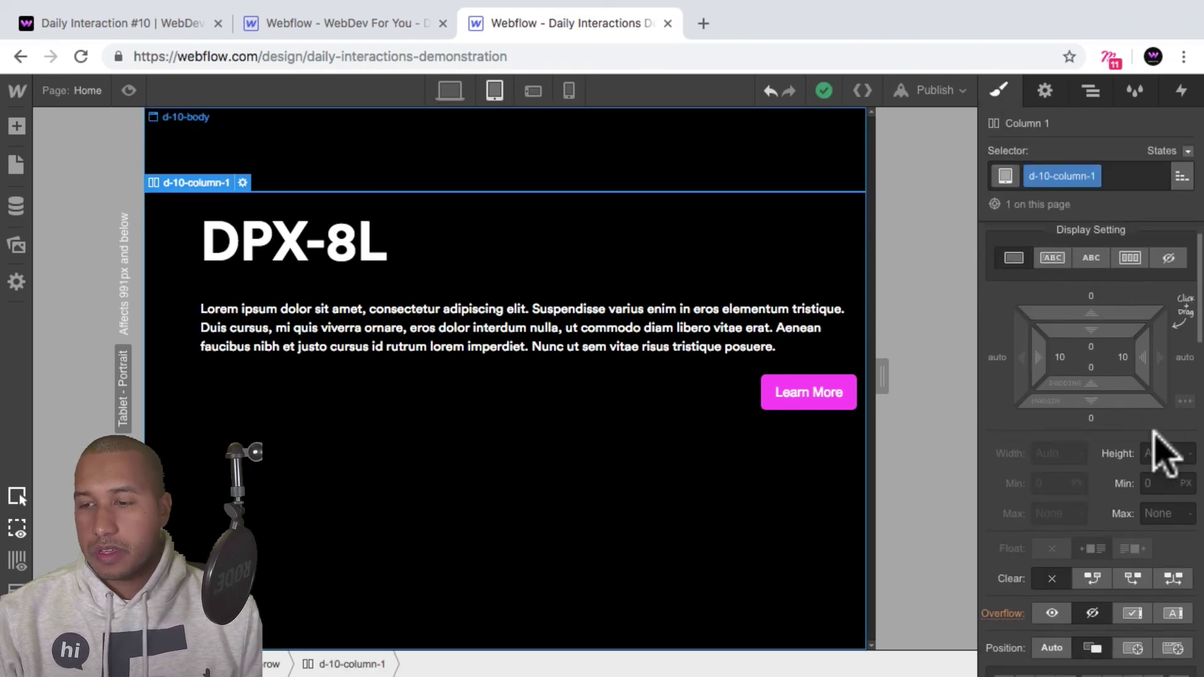
type("300")
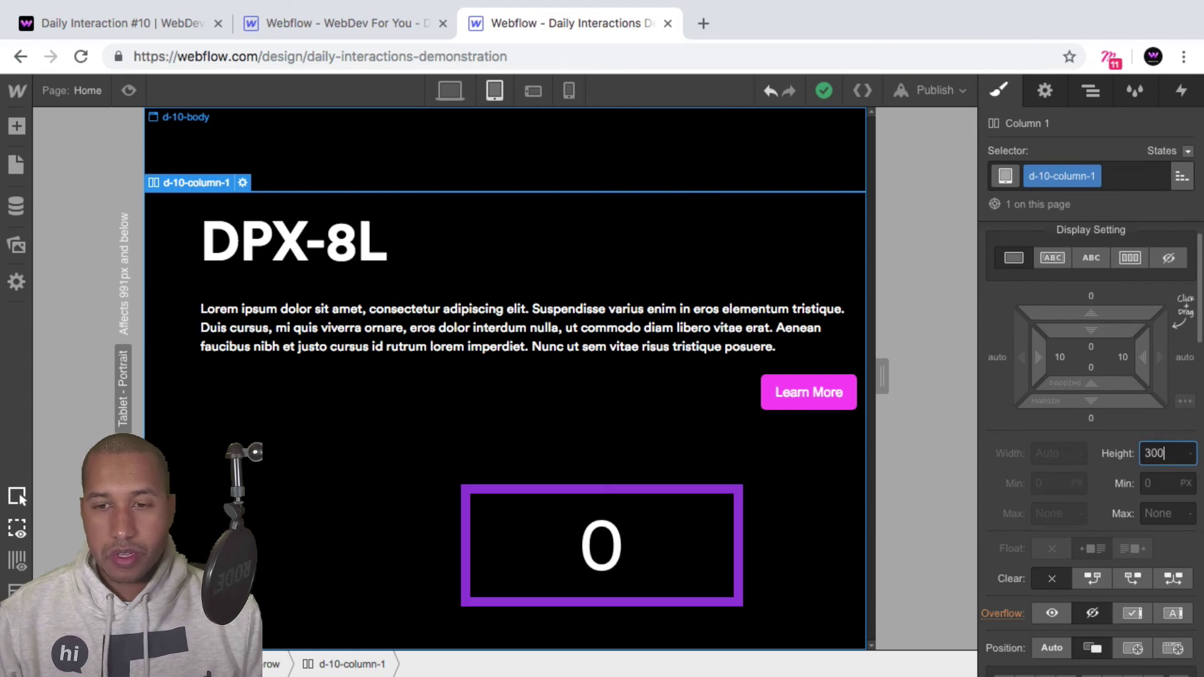
key("Return")
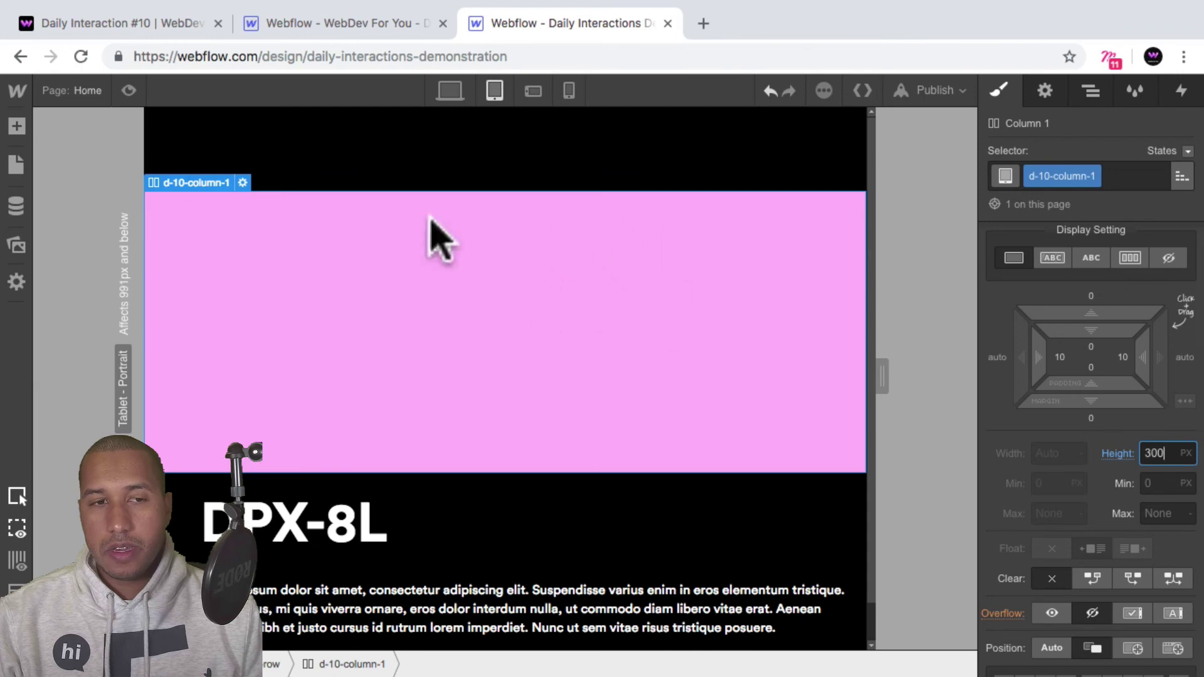
Step: Preview the section in the tablet, mobile landscape and mobile portrait views, checking the stacked layout, and return to the design view
left_click(128, 91)
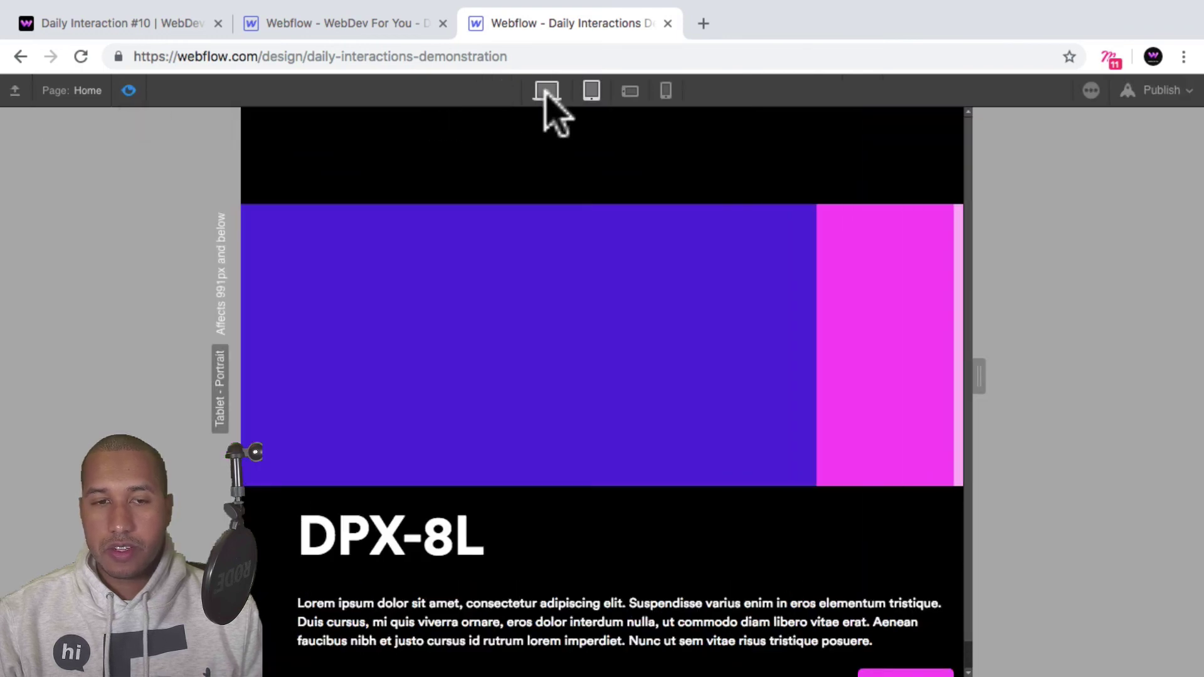
left_click(631, 91)
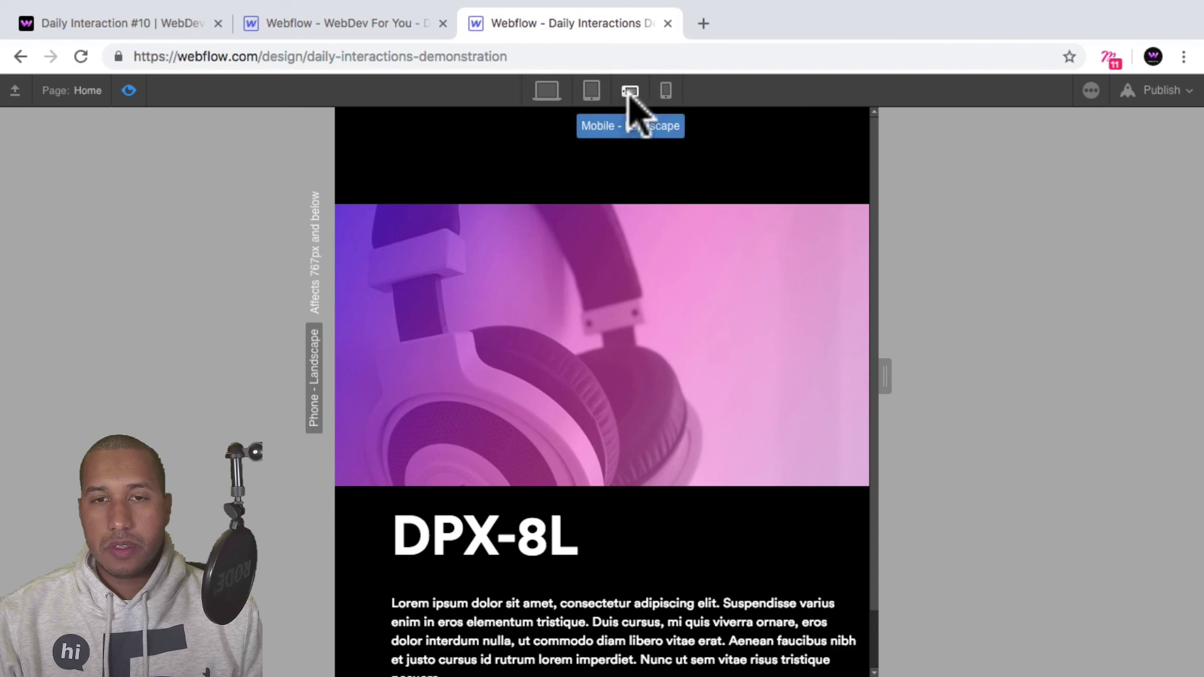
left_click(667, 92)
scroll(631, 261, "down", 2)
scroll(632, 261, "down", 1)
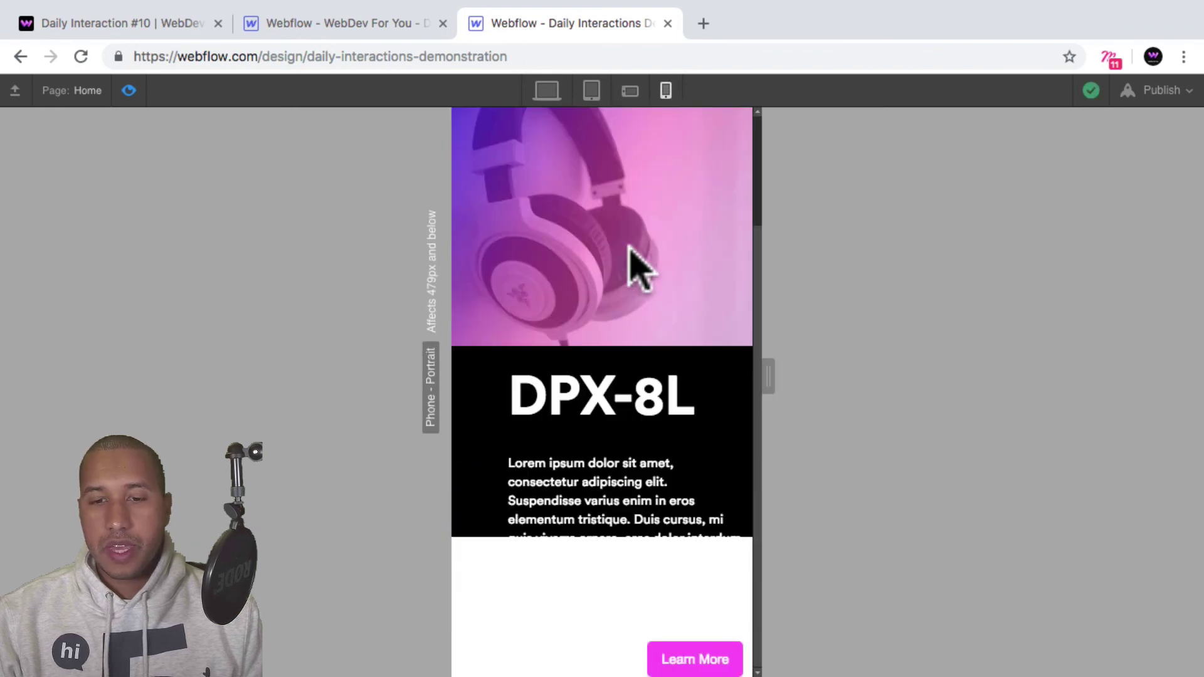
scroll(630, 246, "up", 5)
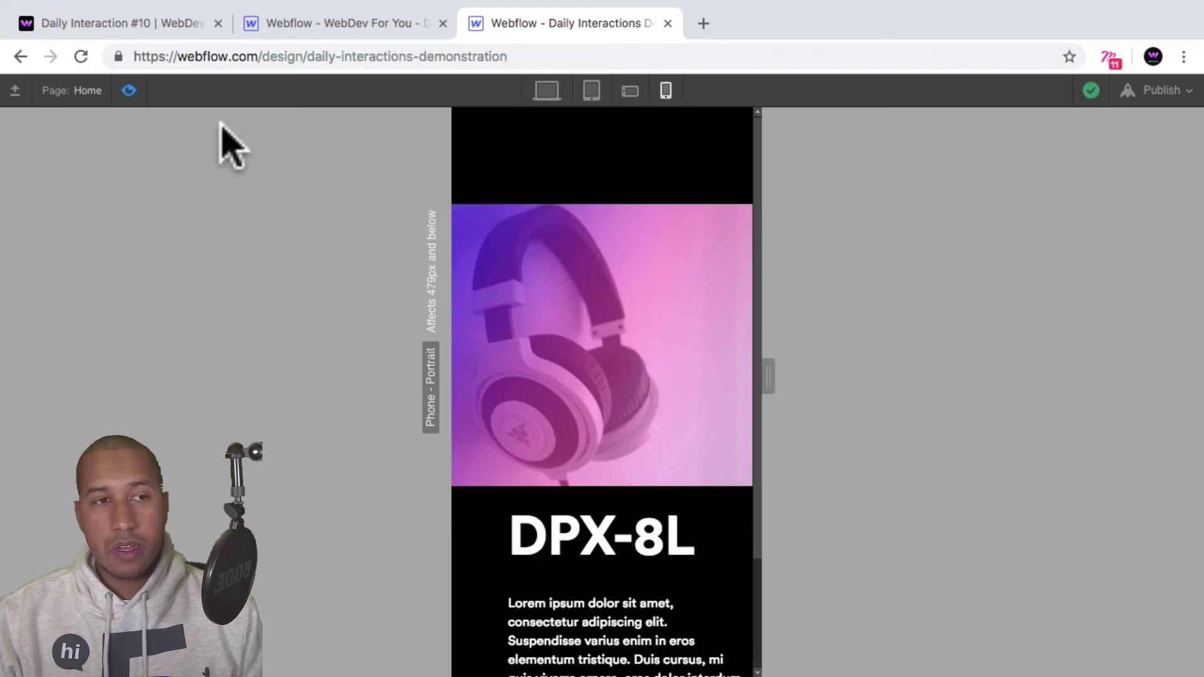
key("super+shift+p")
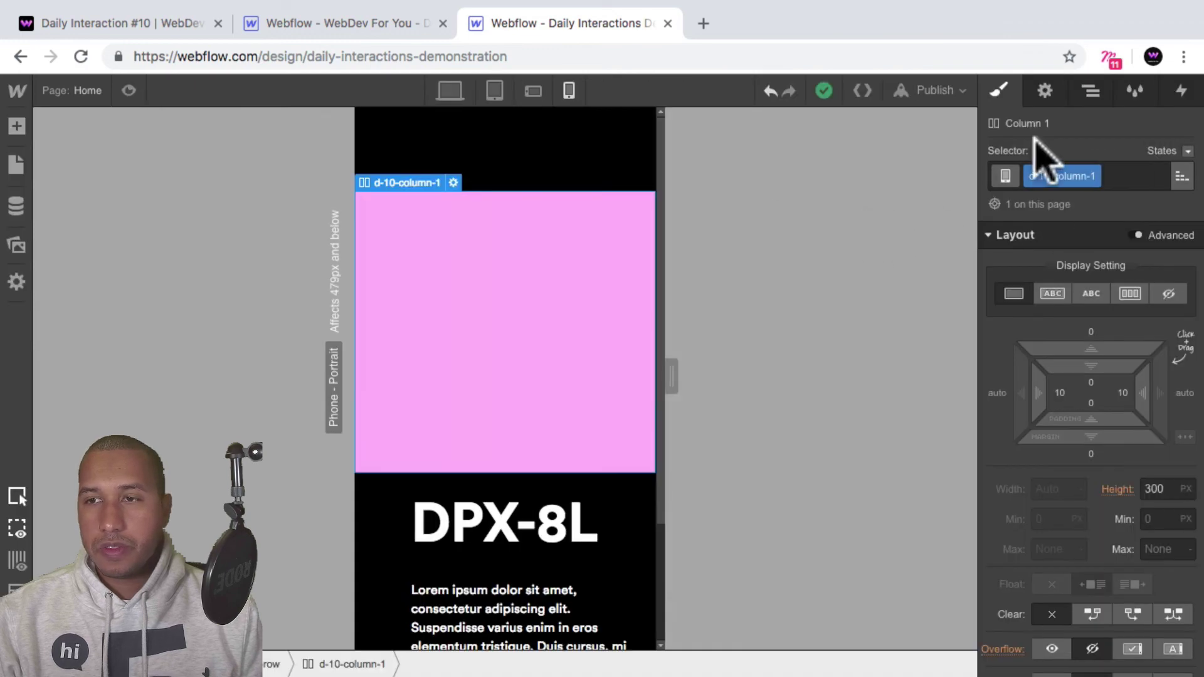
Step: Set the background color of d-10-body to black at the tablet breakpoint and check the page in preview
left_click(495, 90)
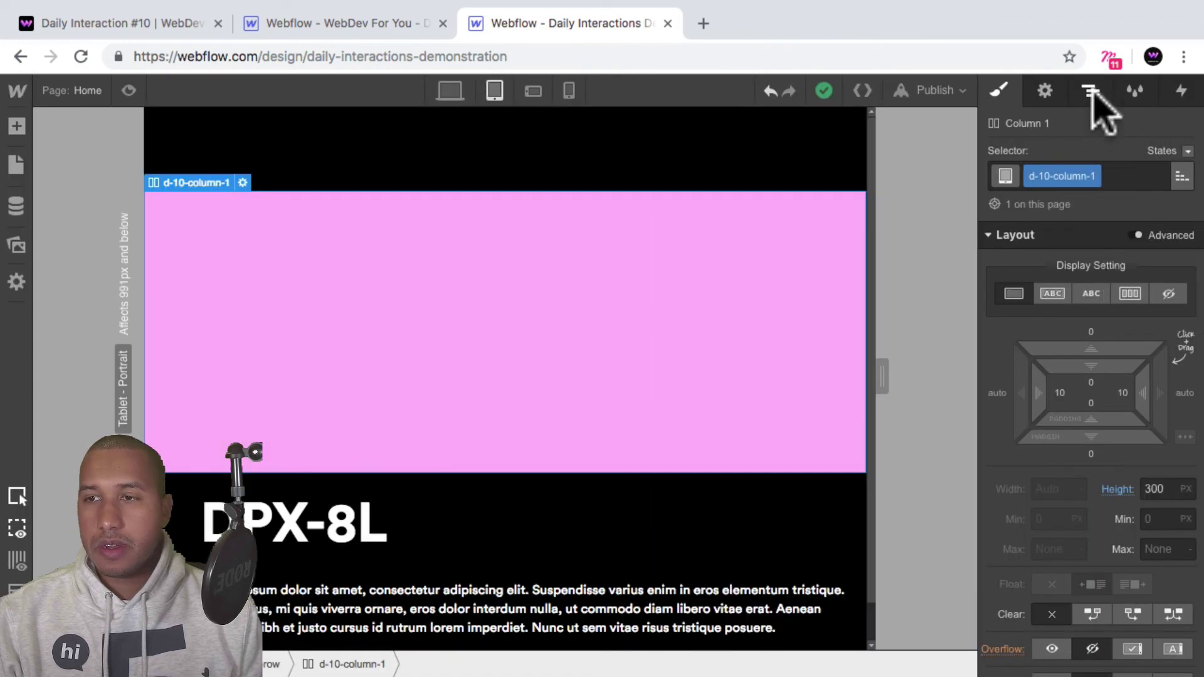
left_click(1091, 93)
left_click(1064, 153)
left_click(1000, 92)
scroll(1169, 402, "down", 10)
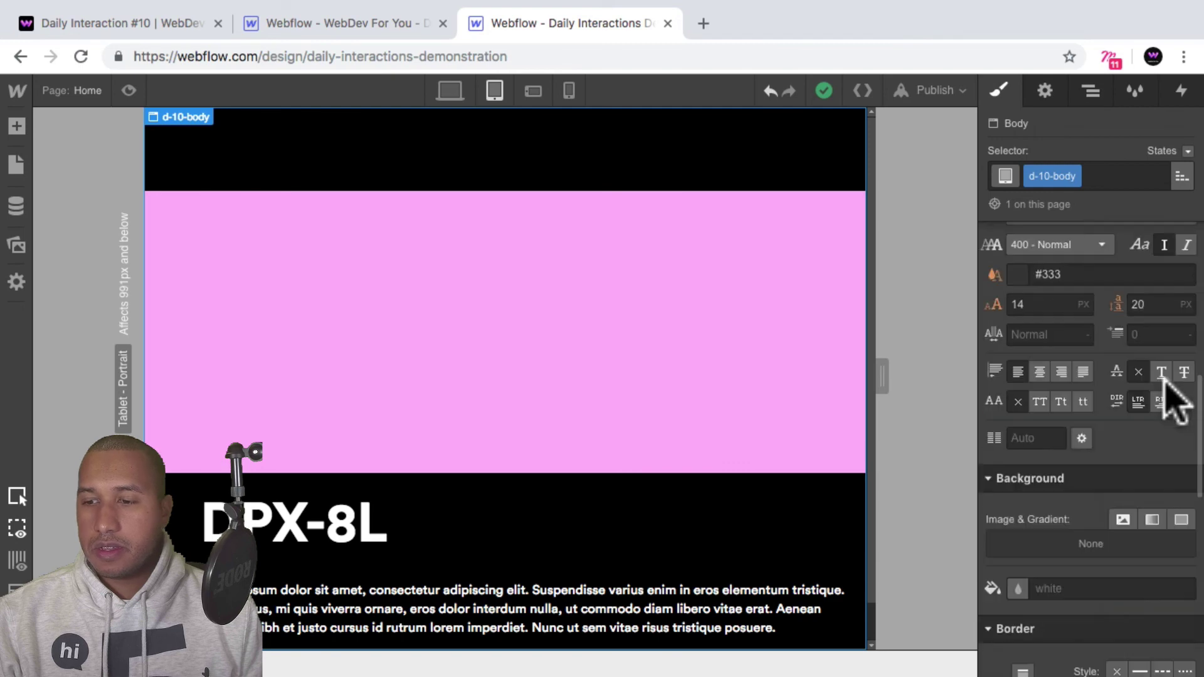
scroll(1103, 401, "up", 2)
left_click(1018, 329)
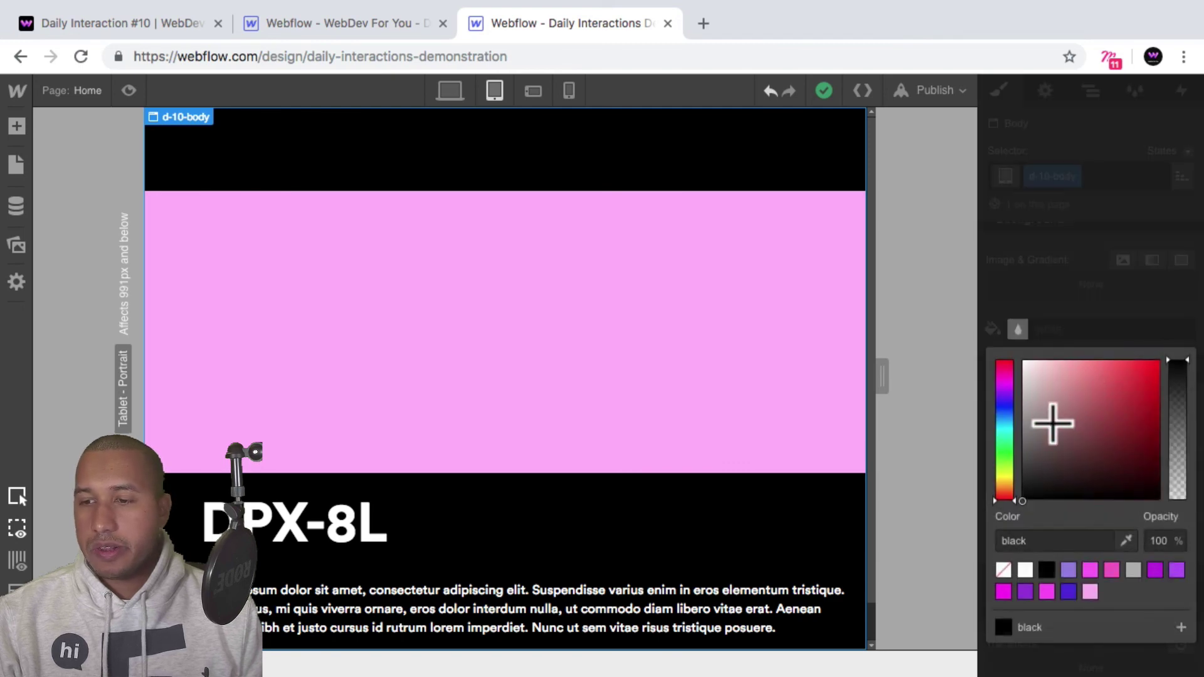
left_click(1088, 319)
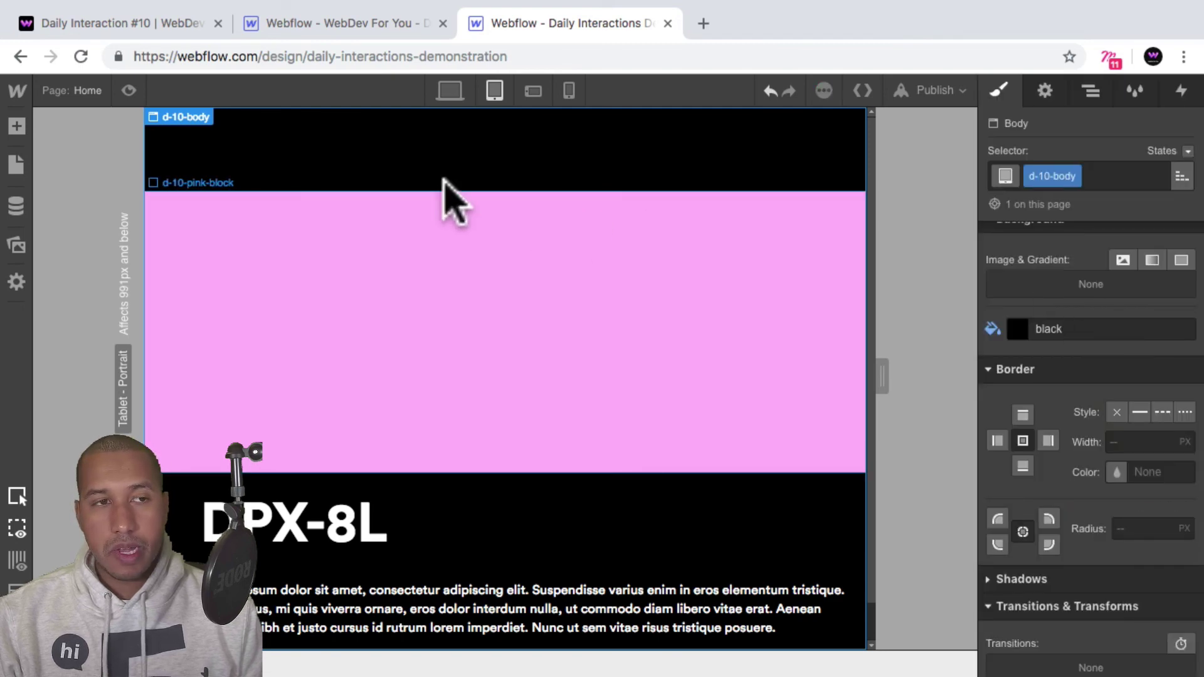
left_click(129, 90)
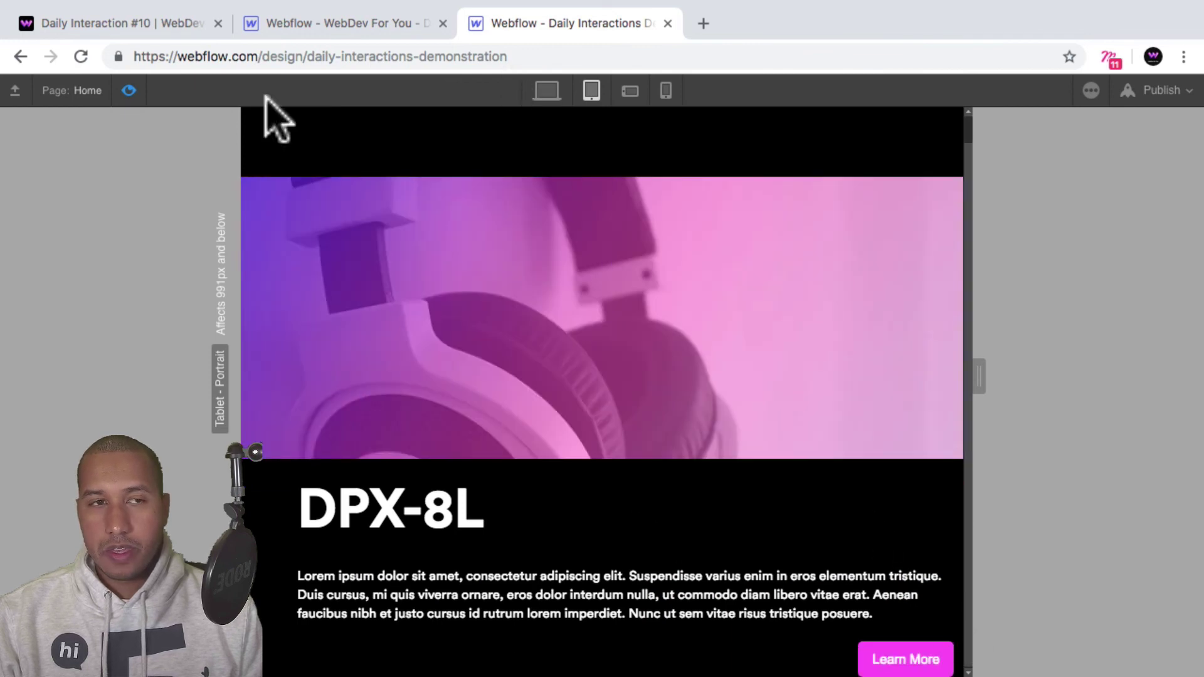
left_click(129, 91)
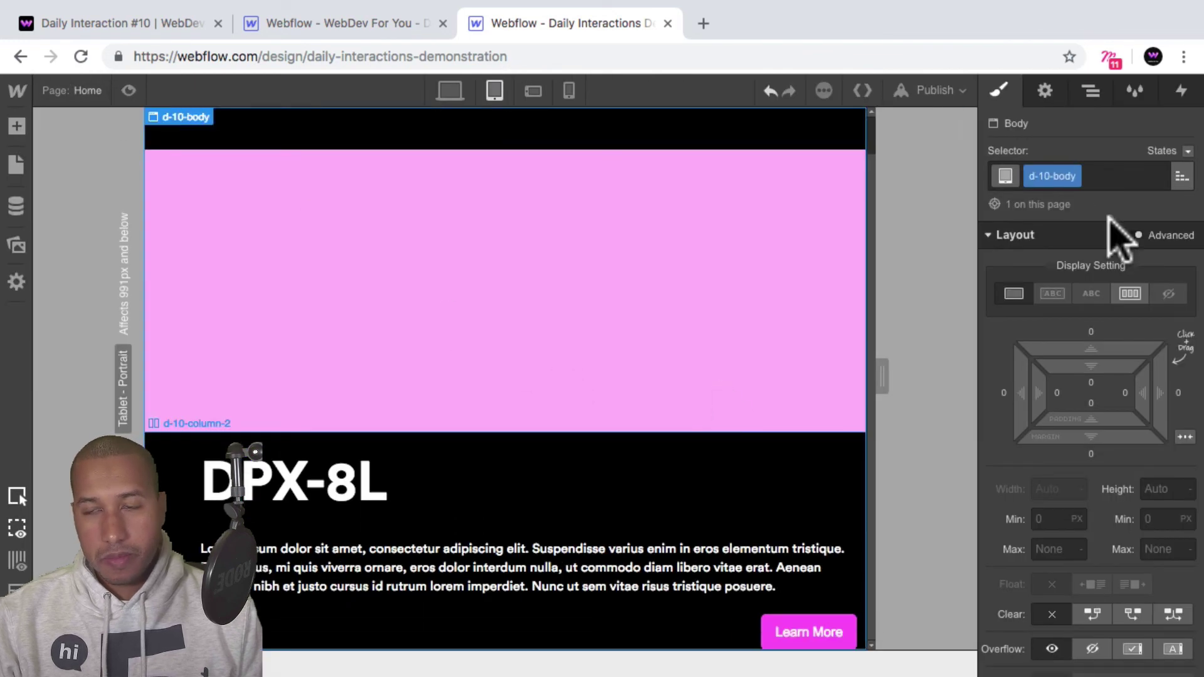
left_click(1091, 91)
left_click(1046, 200)
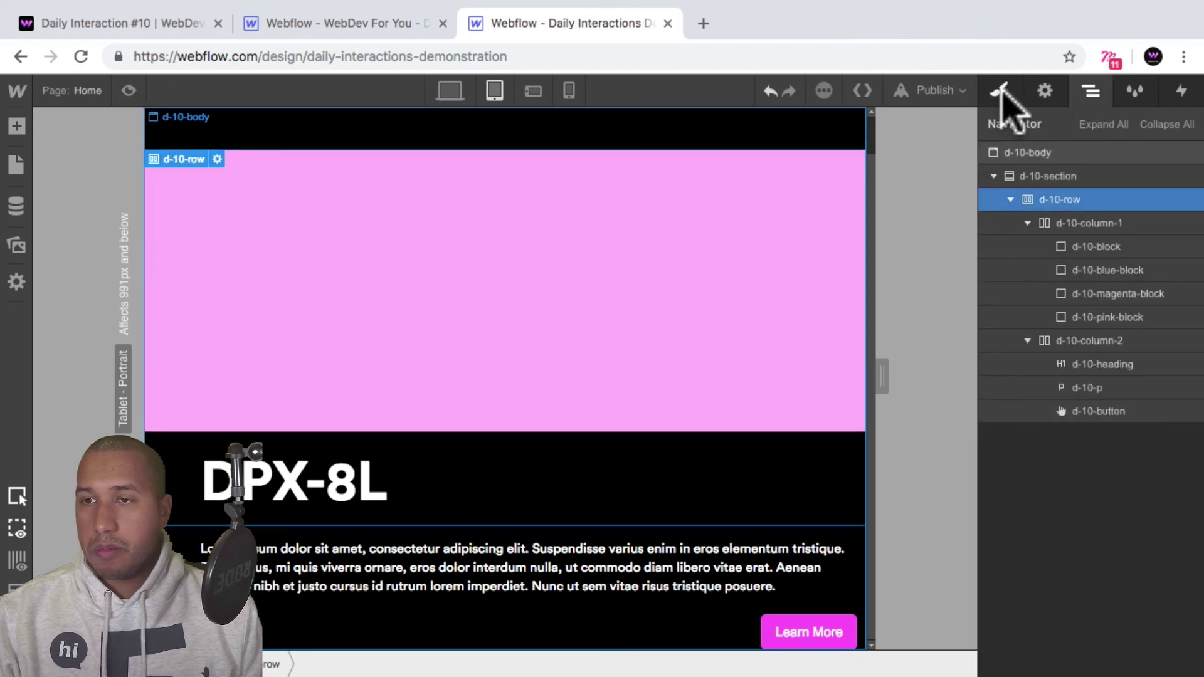
left_click(999, 91)
scroll(1113, 417, "down", 1)
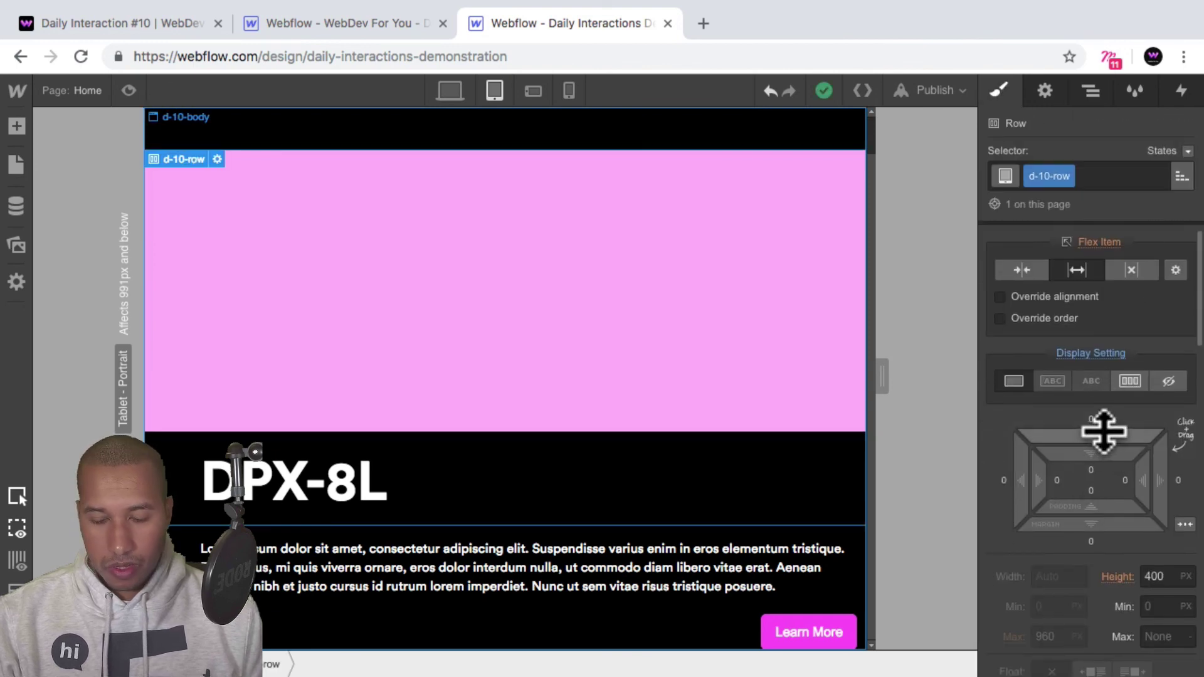
left_click_drag(1104, 431, 1110, 338)
key("super+z")
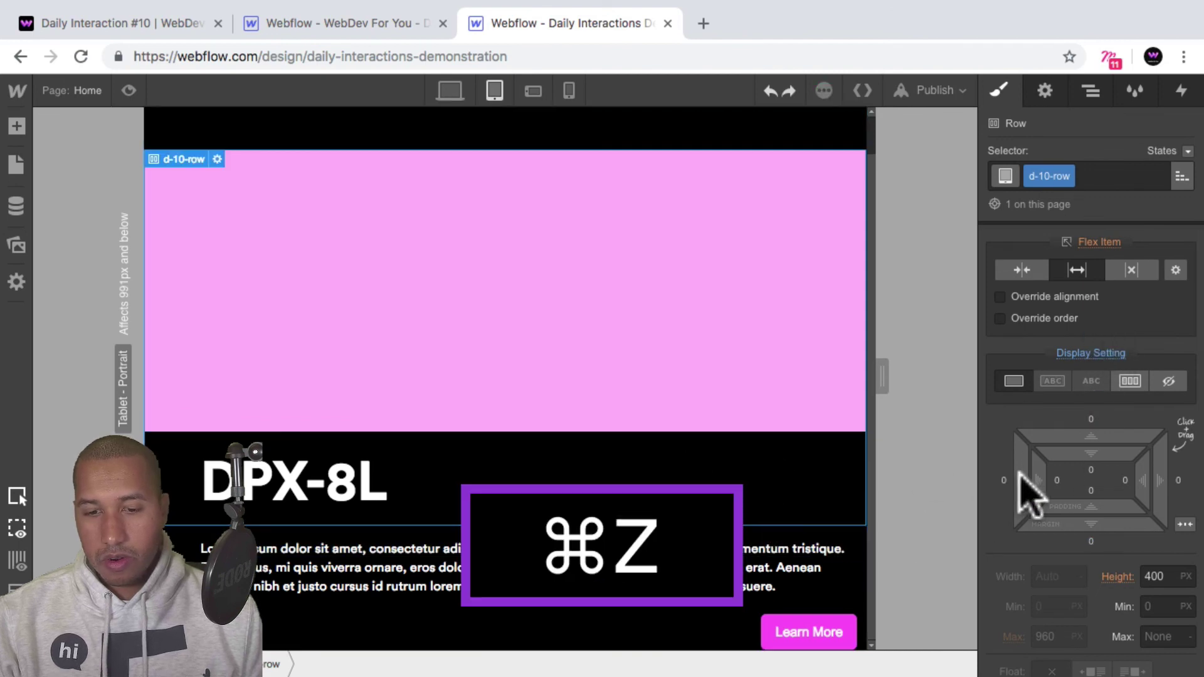
left_click_drag(1100, 457, 1096, 577)
key("alt+super+z")
mouse_move(441, 628)
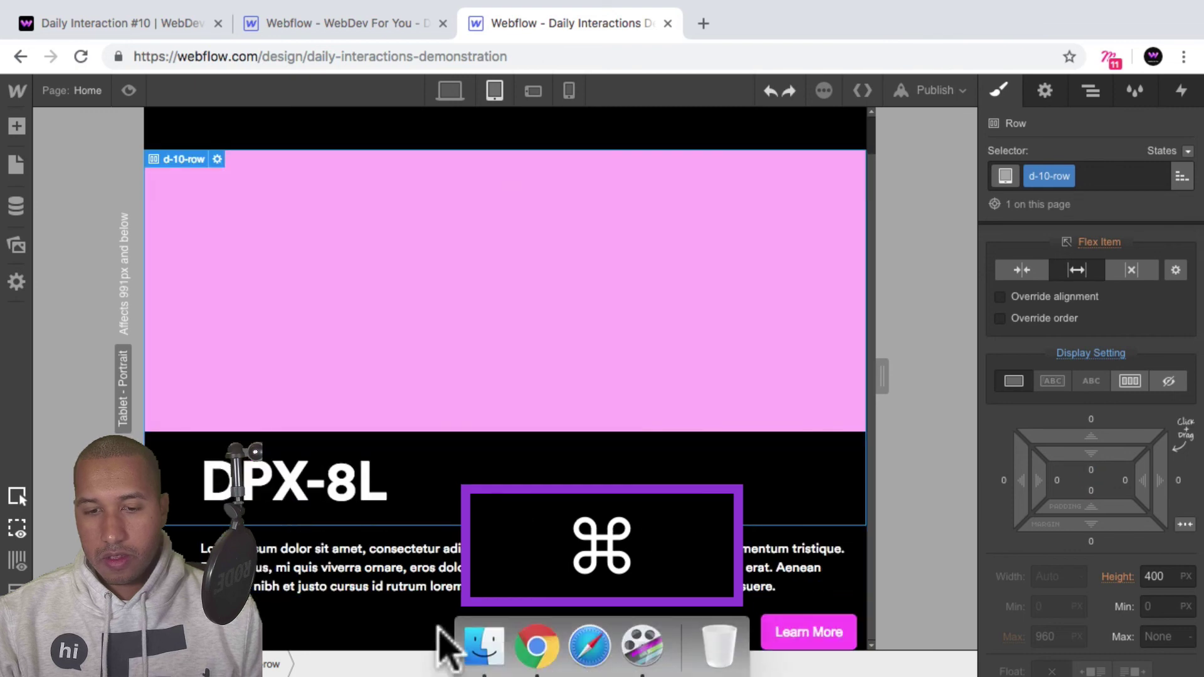
Step: Set the bottom margin of d-10-column-2 to 60 px at the tablet breakpoint
left_click(199, 516)
left_click(182, 536)
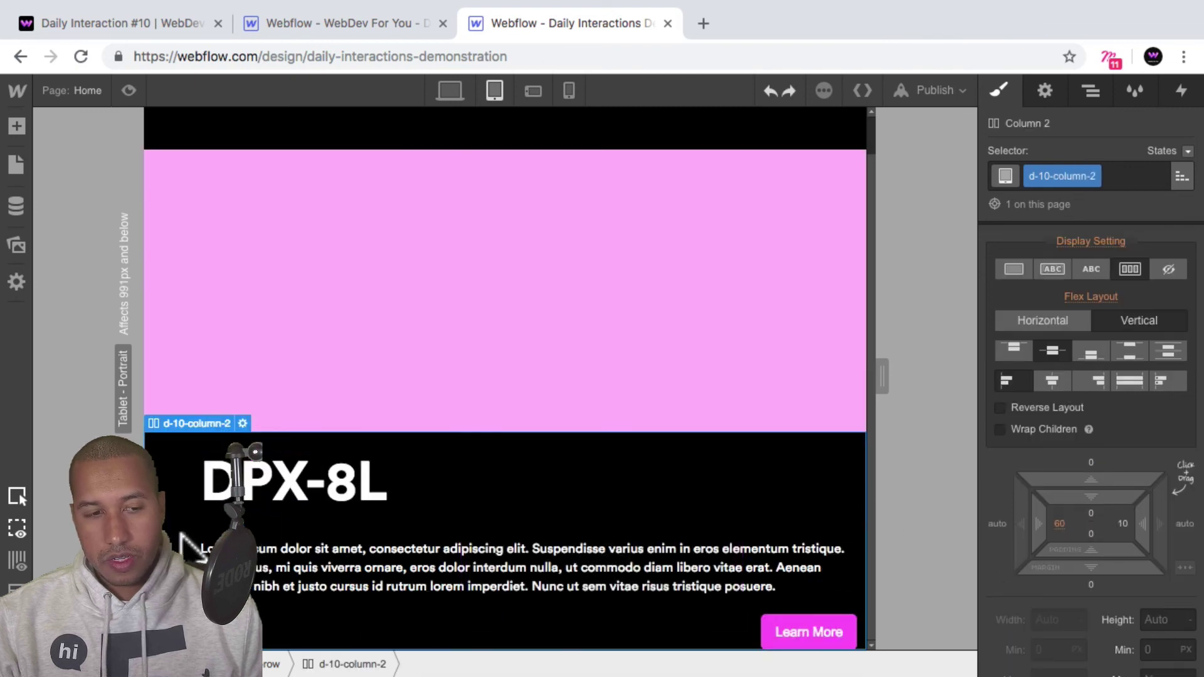
left_click_drag(1104, 572, 1103, 660)
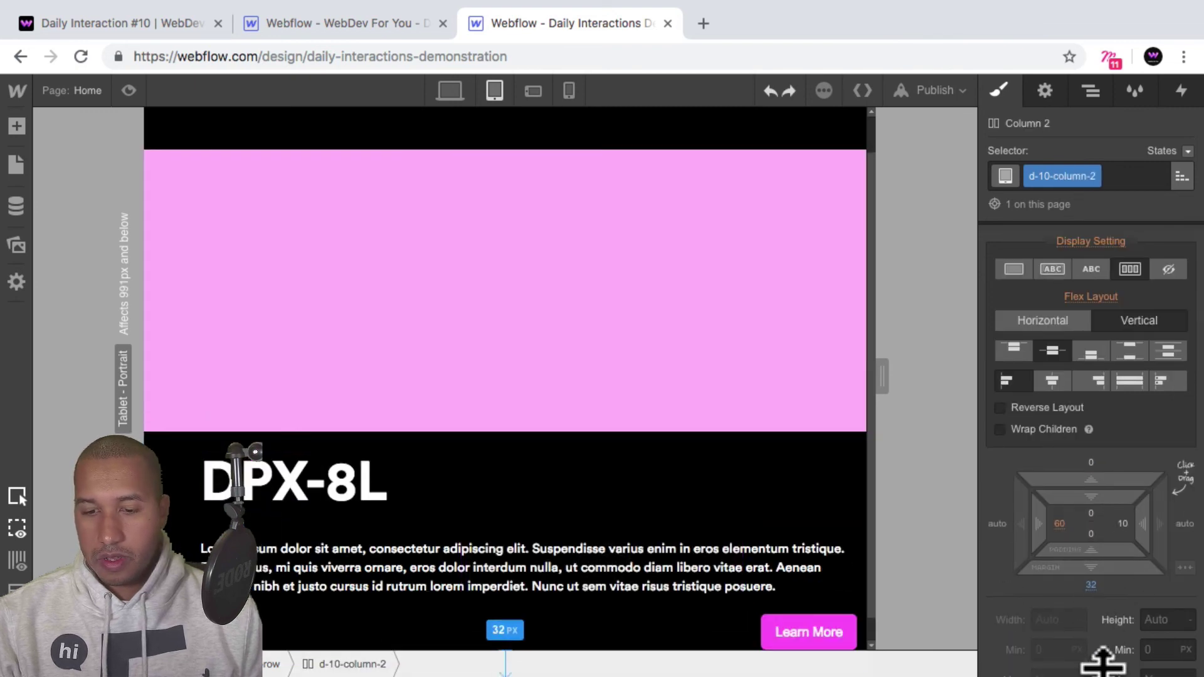
left_click_drag(1100, 570, 1109, 631)
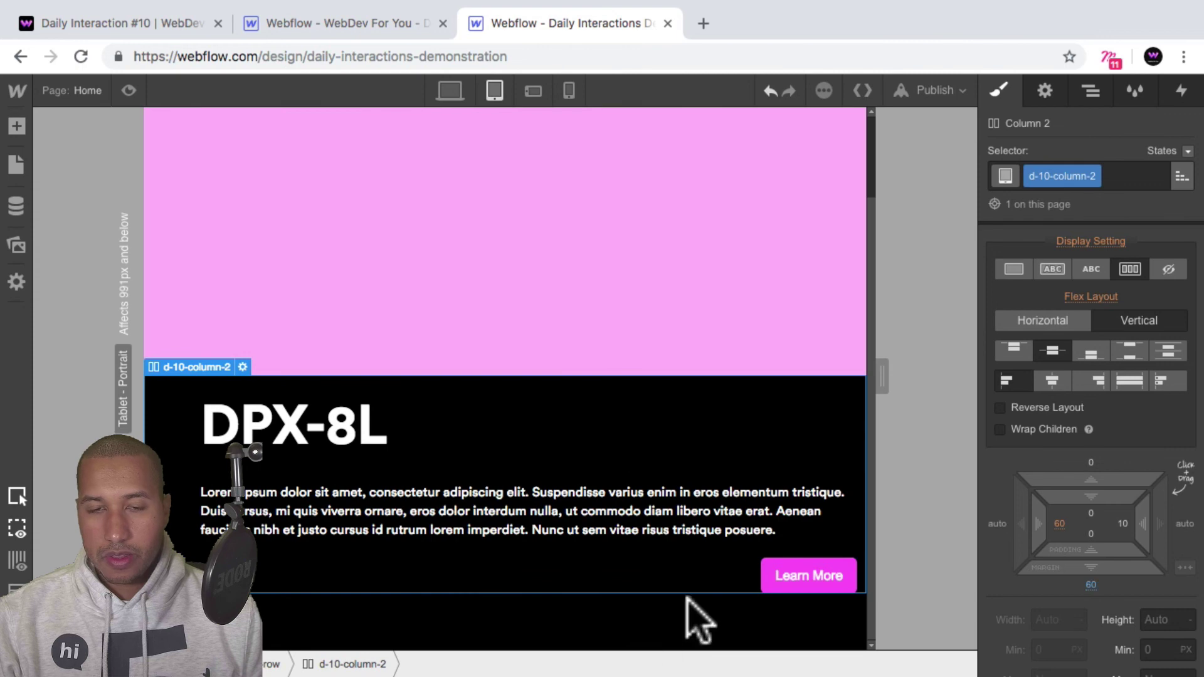
Step: Preview the section in the tablet, phone landscape and phone portrait views, checking the spacing, and return to the desktop design view
left_click(129, 90)
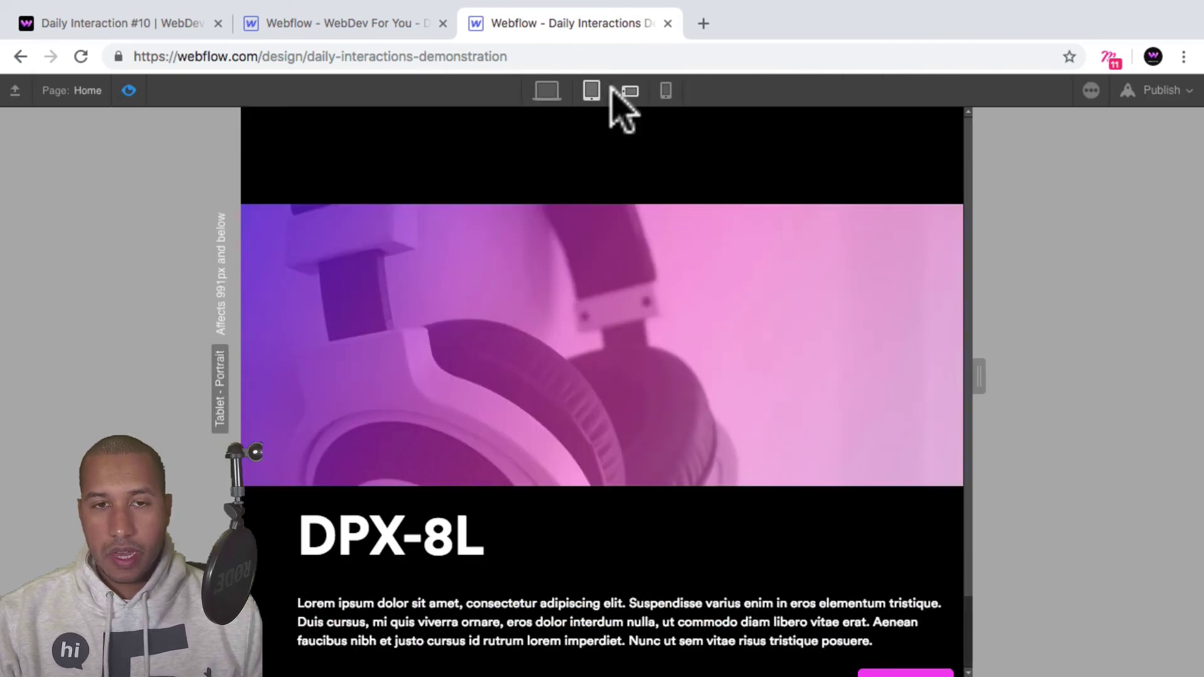
left_click(628, 91)
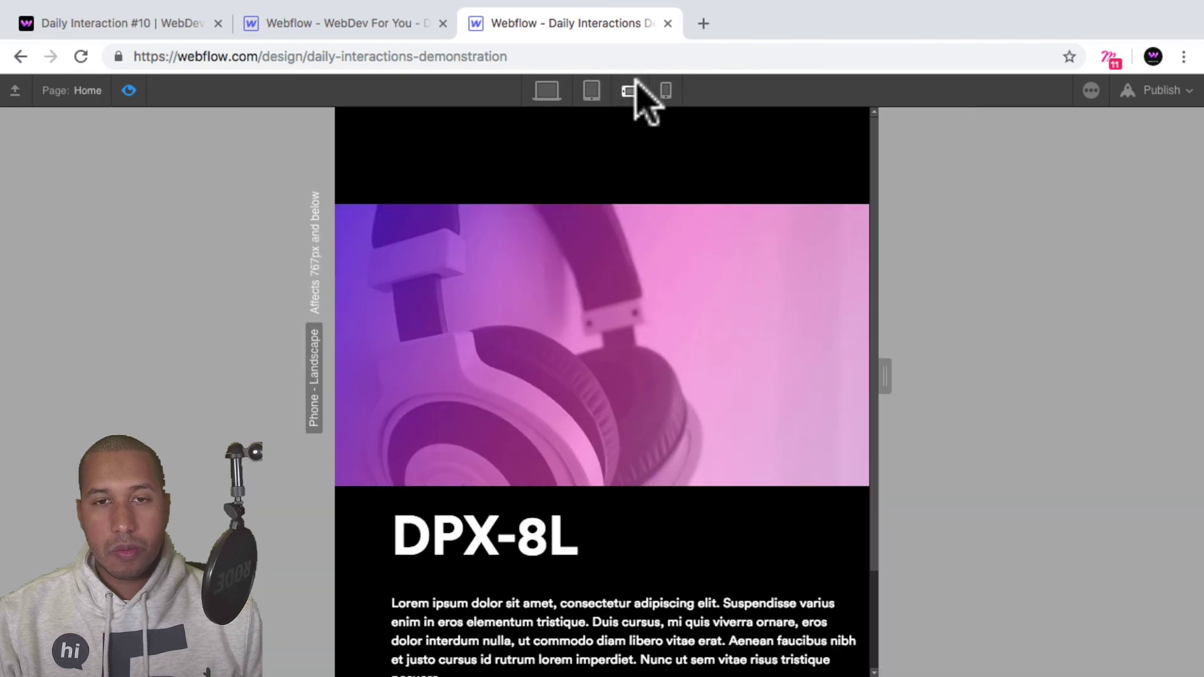
scroll(661, 314, "down", 2)
scroll(665, 188, "up", 2)
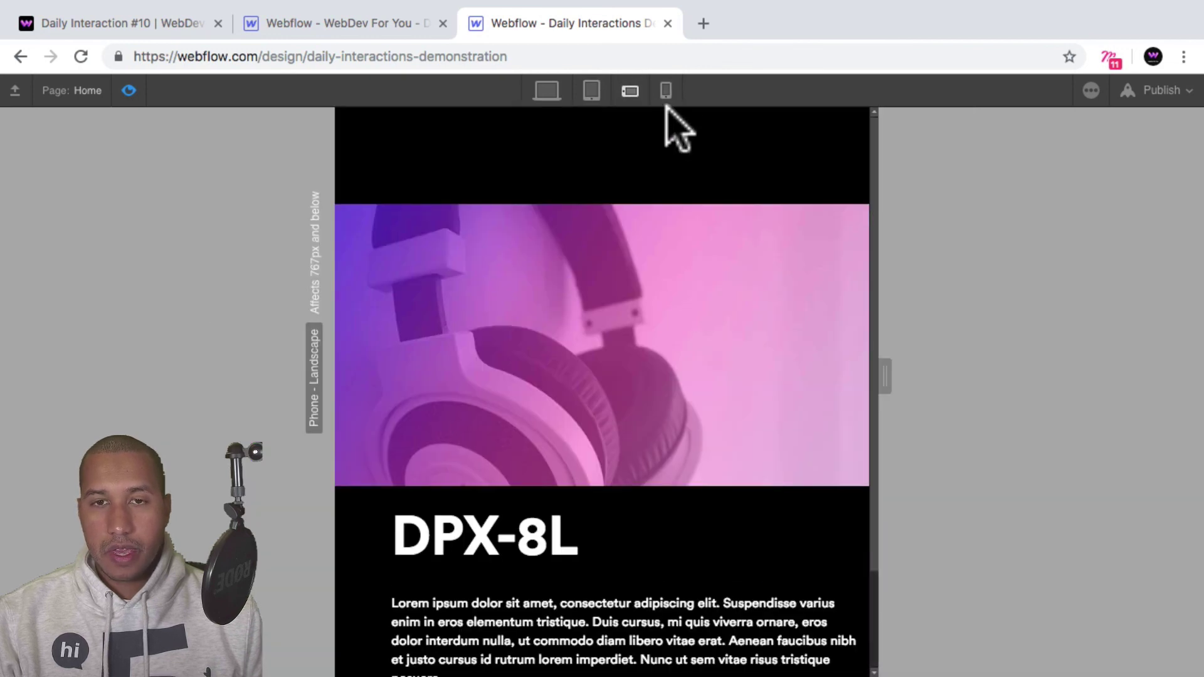
left_click(666, 92)
scroll(605, 431, "down", 3)
scroll(608, 445, "up", 3)
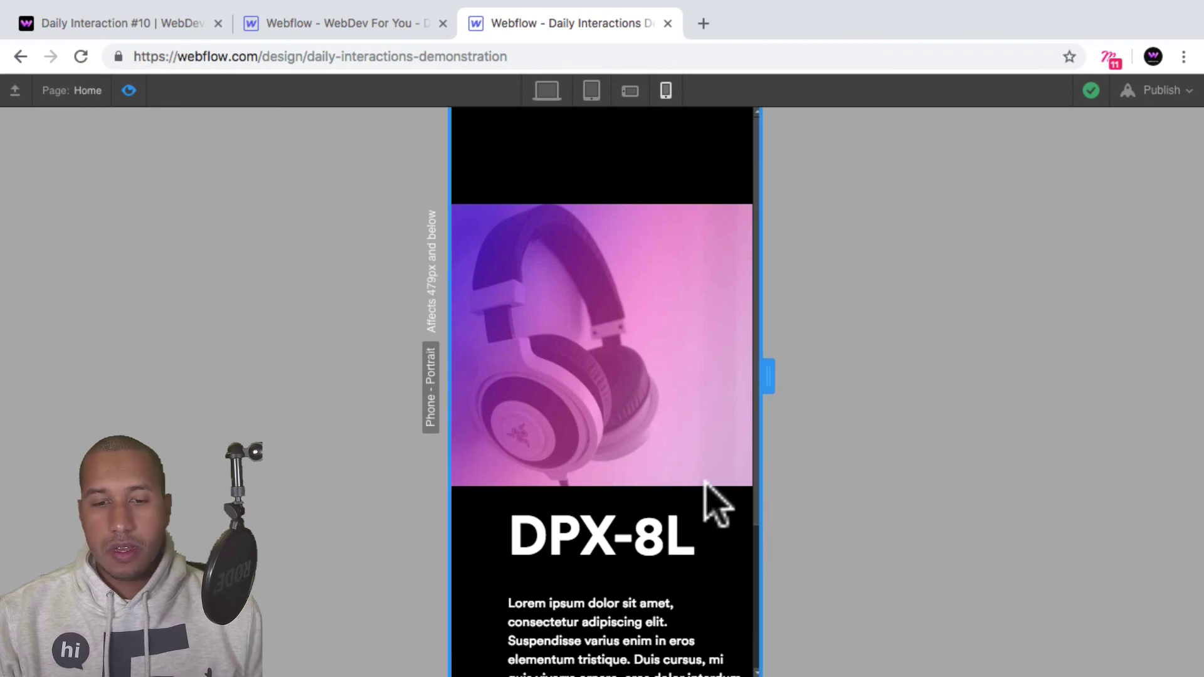
scroll(564, 539, "down", 1)
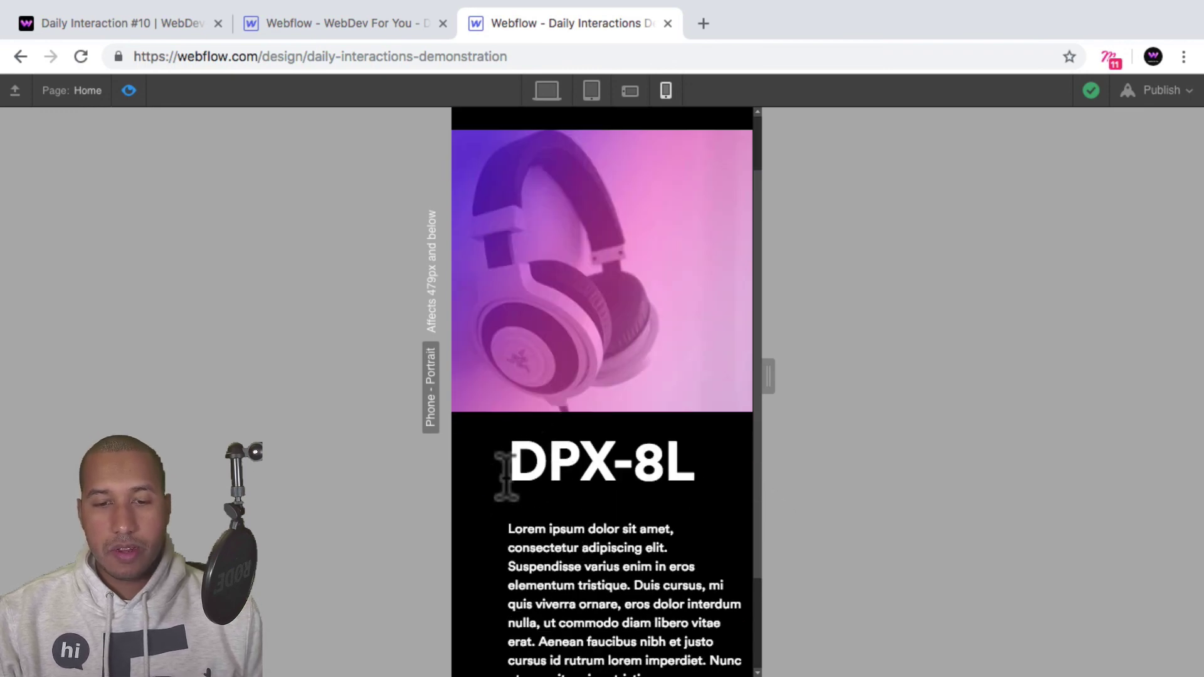
scroll(633, 527, "up", 1)
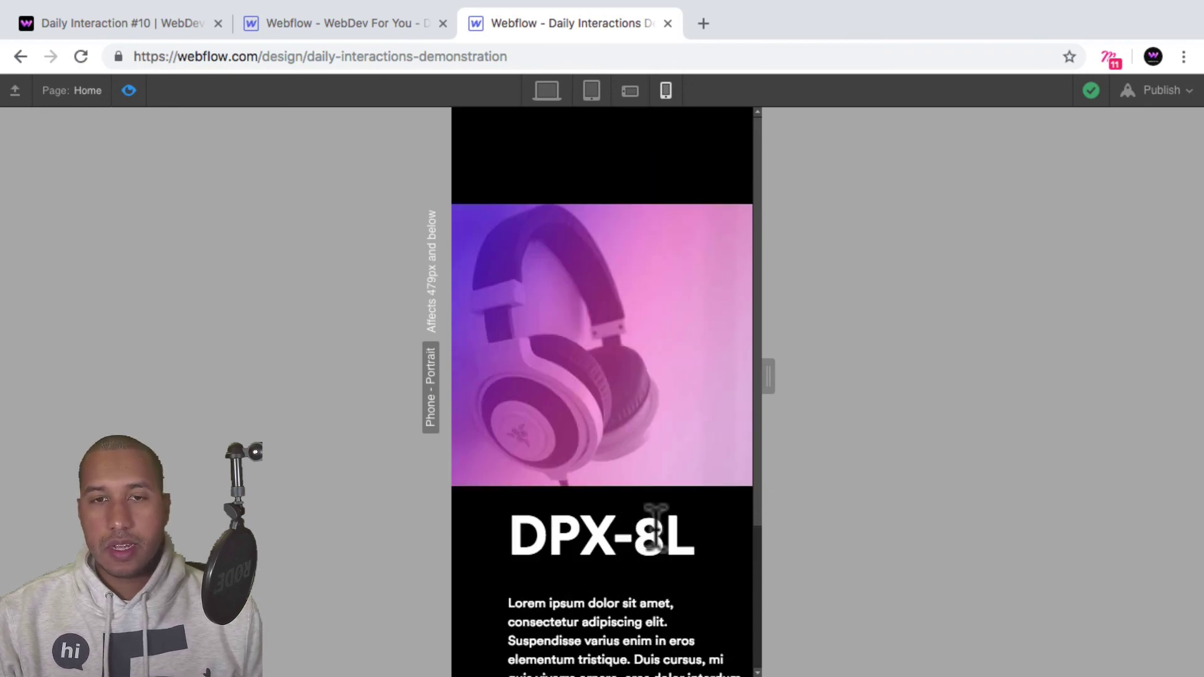
left_click(546, 91)
left_click(129, 90)
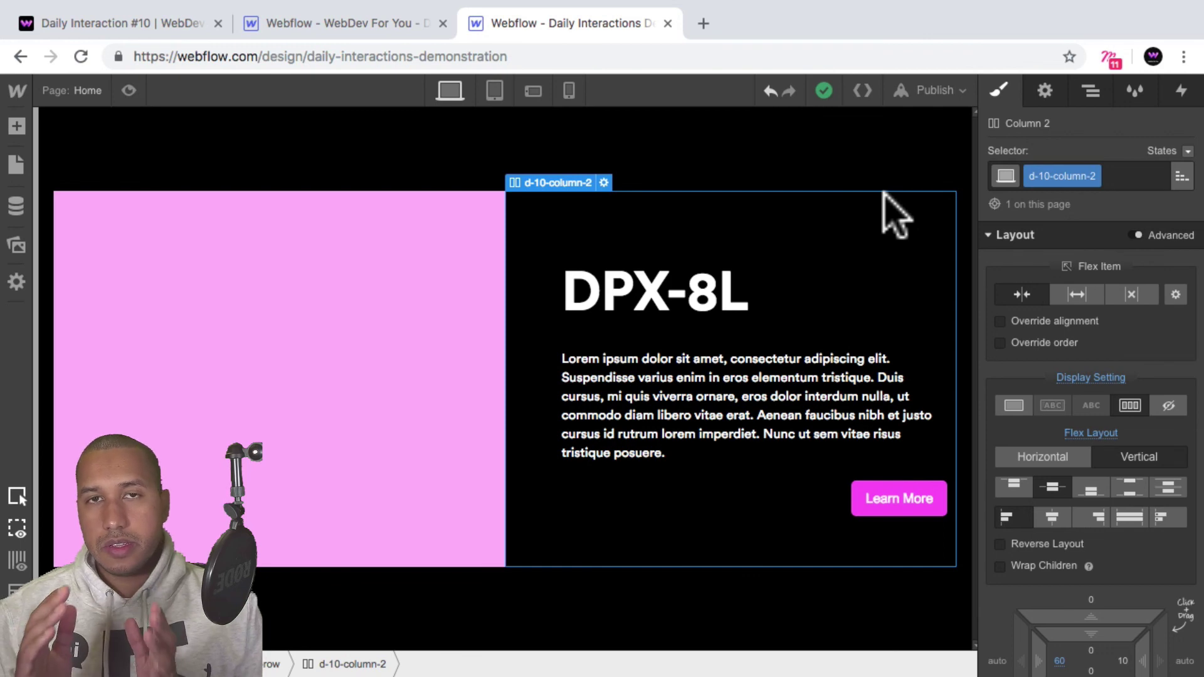
Step: Close the d-10-page-load animation timeline and return to the style settings
left_click(495, 91)
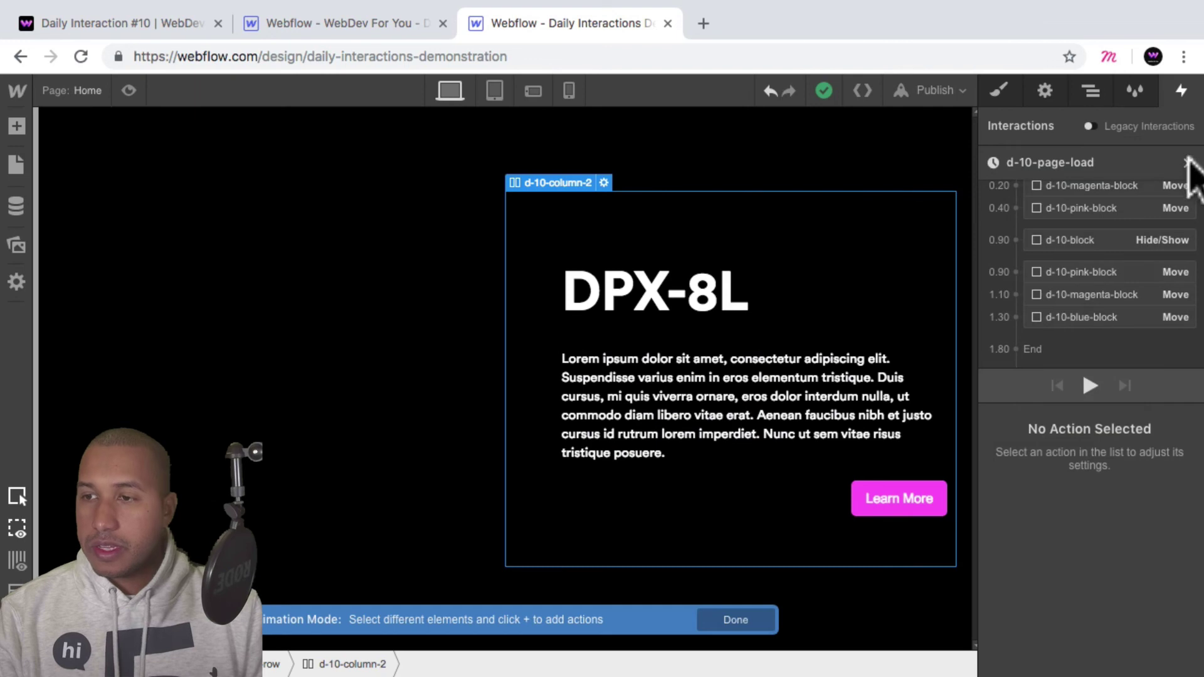
left_click(1188, 163)
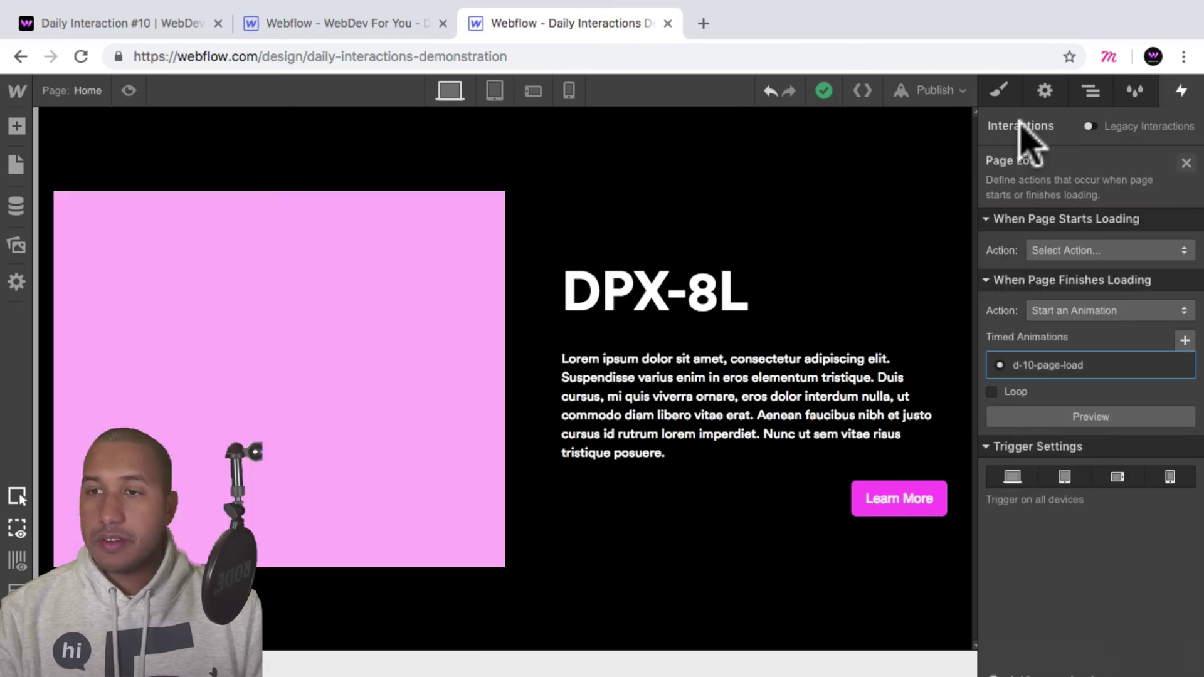
left_click(1000, 91)
Step: Preview the section at the desktop size, leave the preview and switch to the published Demo 10 page to compare
left_click(129, 90)
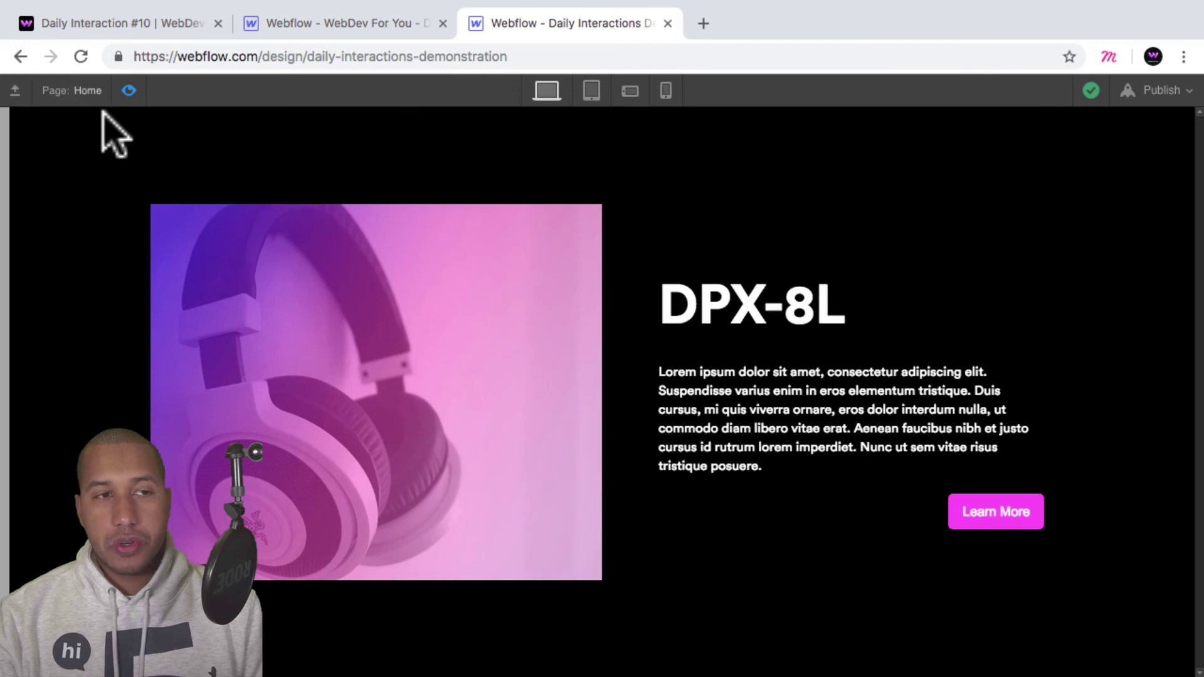
left_click(130, 93)
left_click(144, 23)
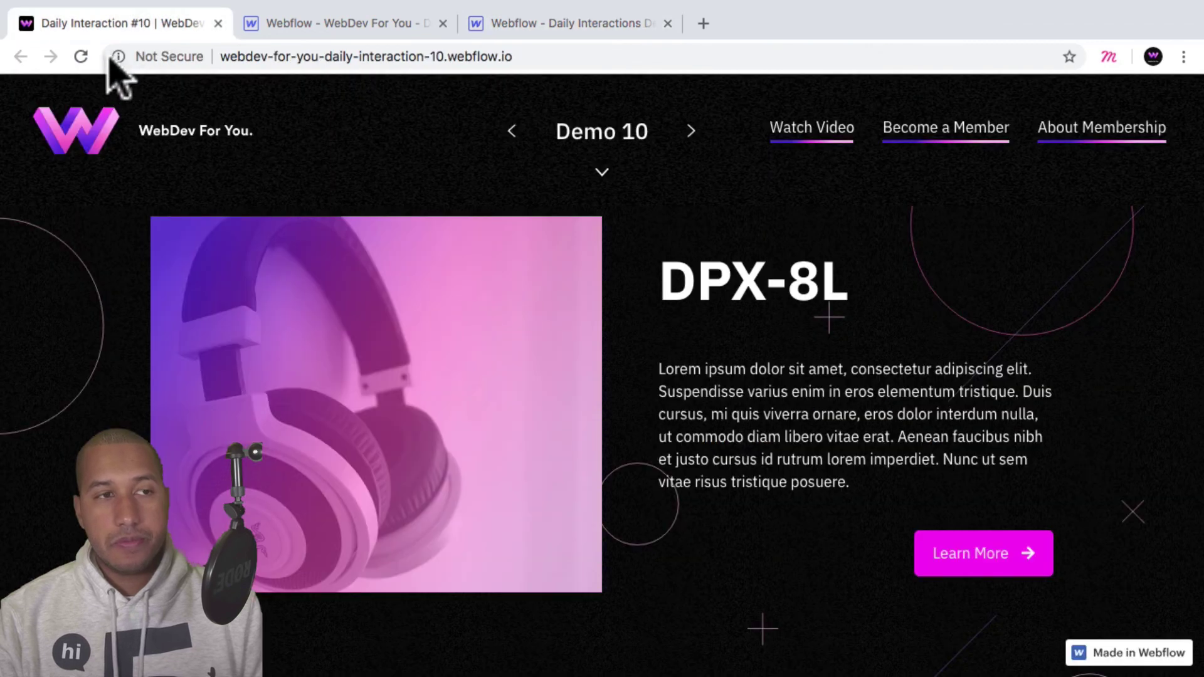